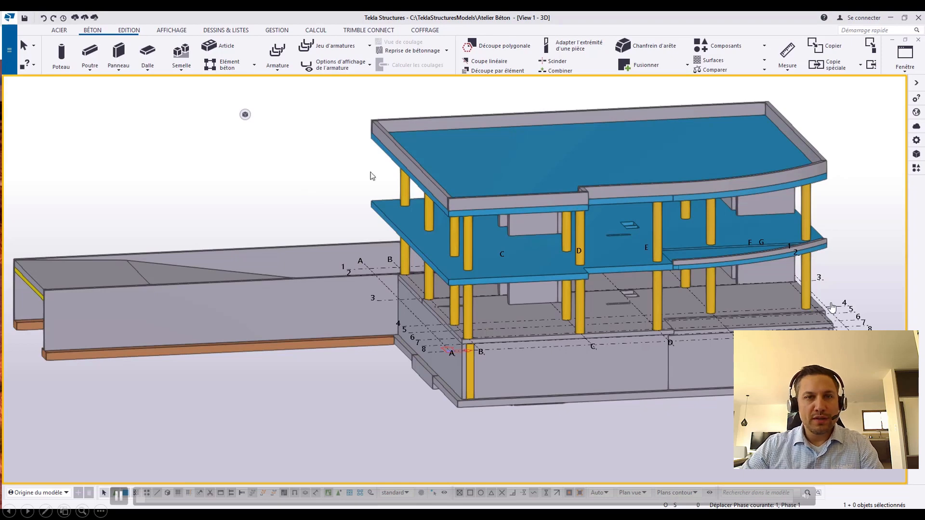
# Open the Niv.0.00 plan view and display the reference model 2003-282-EXE-COF-PH-R-1-TZ-02-B from the Coffrage group.
pyautogui.click(906, 65)
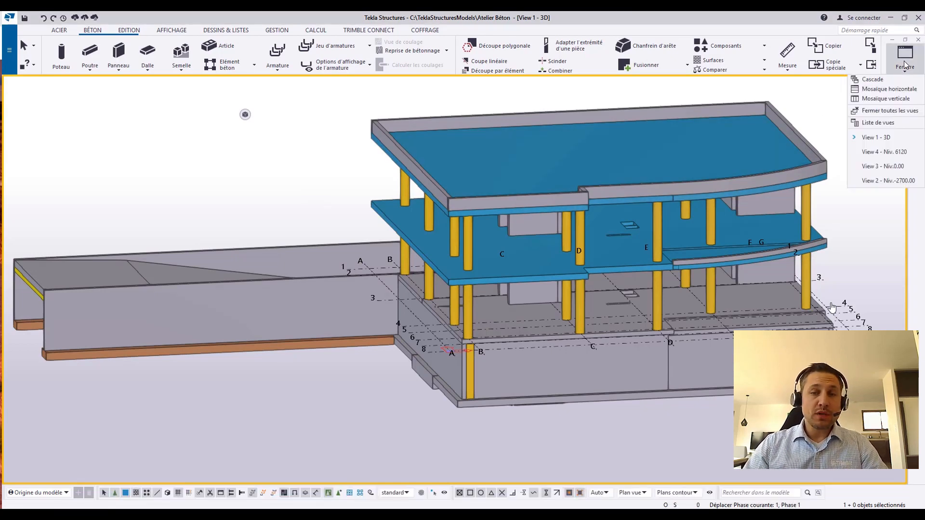
pyautogui.click(876, 169)
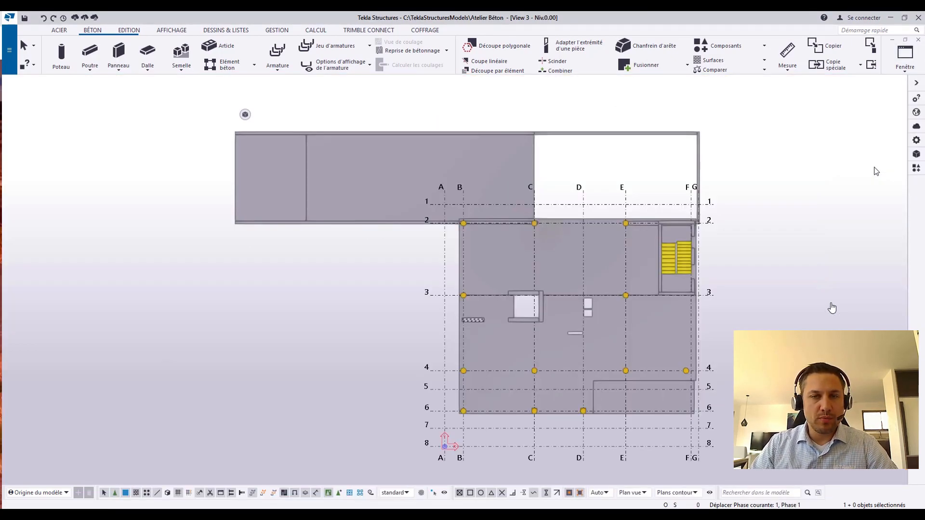
pyautogui.click(916, 155)
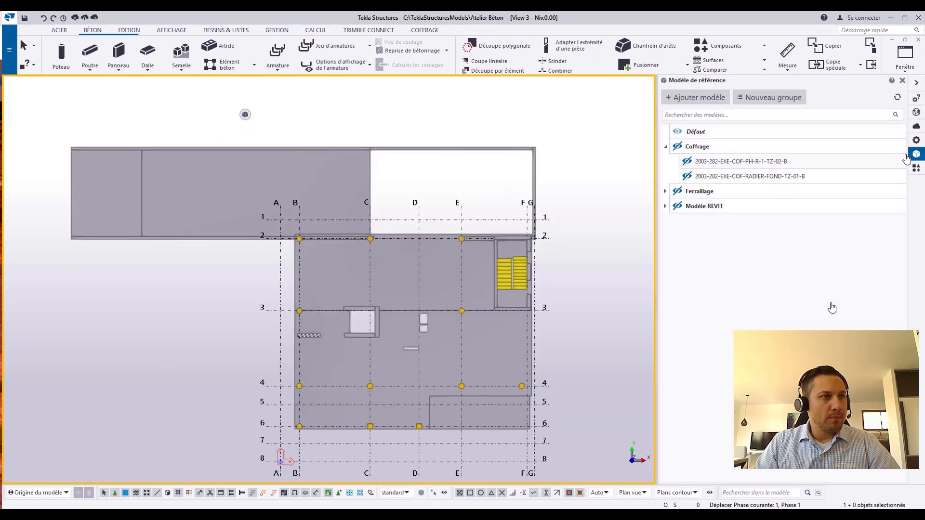
pyautogui.click(687, 161)
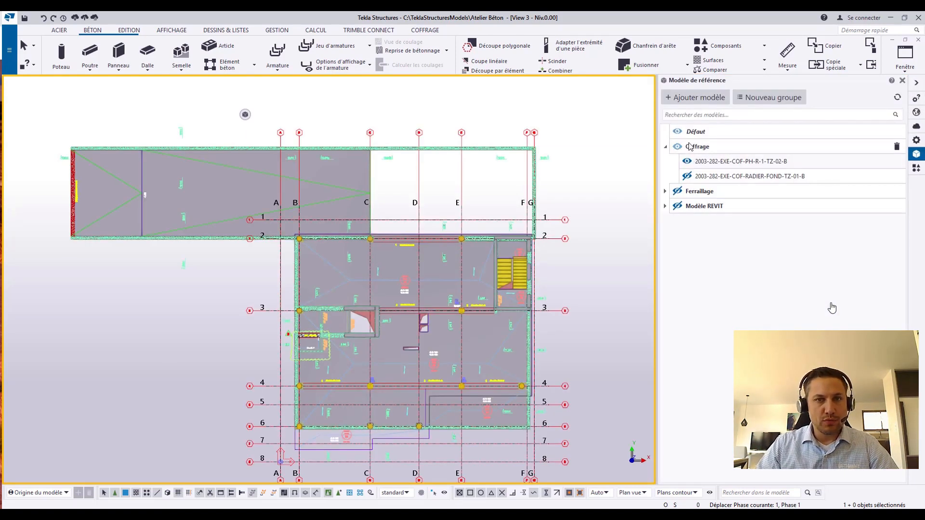
pyautogui.click(902, 80)
# Model a stepped concrete slab outside axis 6, from axis B to just past axis D, following the reference drawing's outline.
pyautogui.moveTo(672, 308); pyautogui.dragTo(673, 287, button='middle')
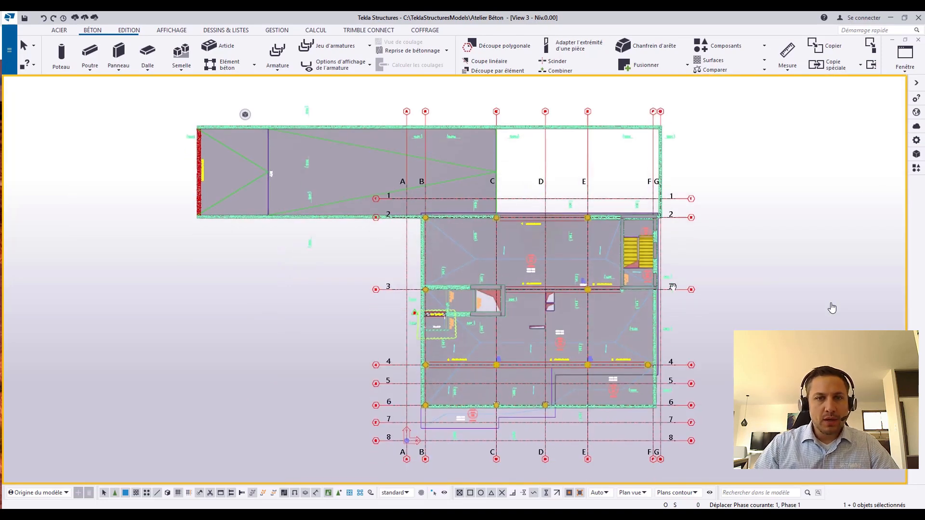
pyautogui.scroll(5, 527, 366)
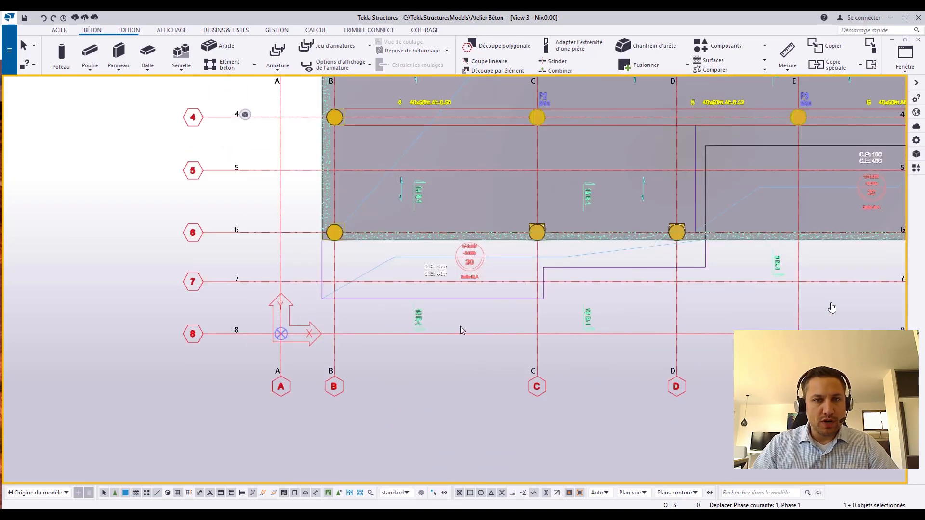
pyautogui.scroll(3, 460, 329)
pyautogui.moveTo(440, 325); pyautogui.dragTo(313, 370, button='middle')
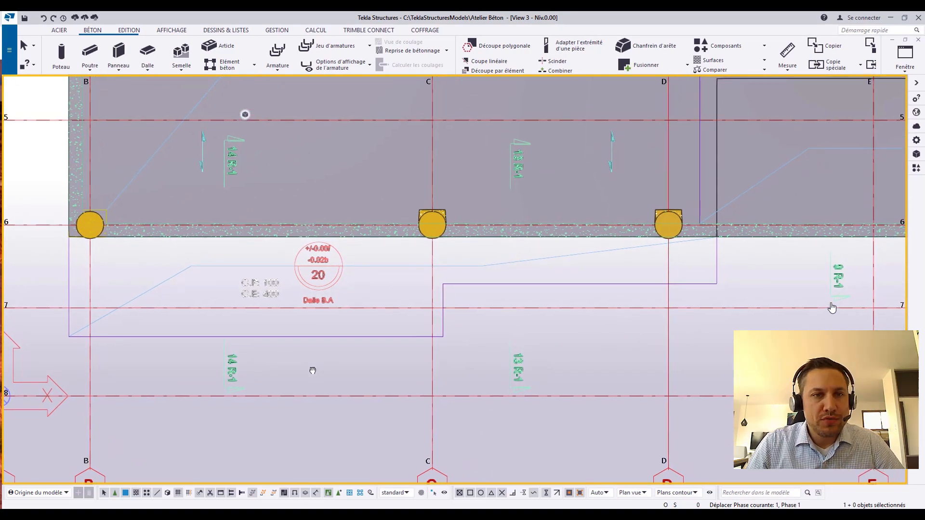
pyautogui.click(149, 51)
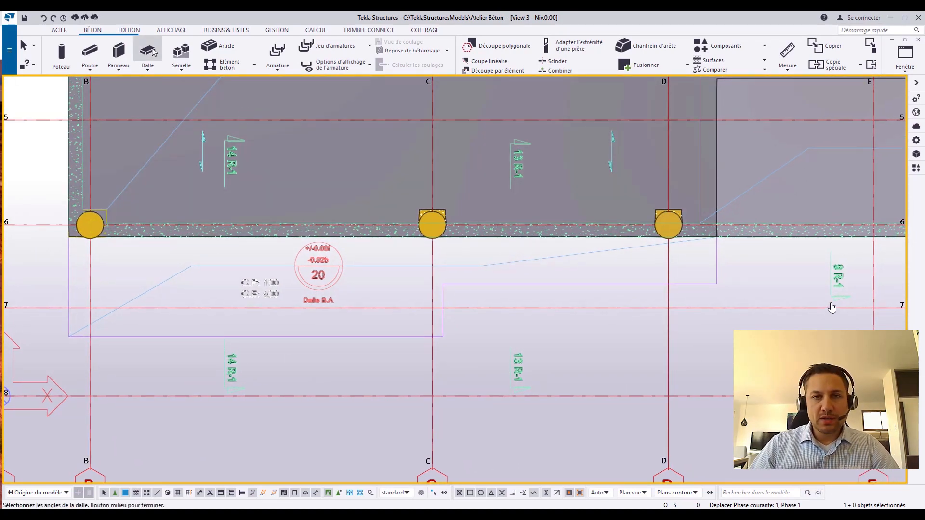
pyautogui.click(65, 246)
pyautogui.click(68, 337)
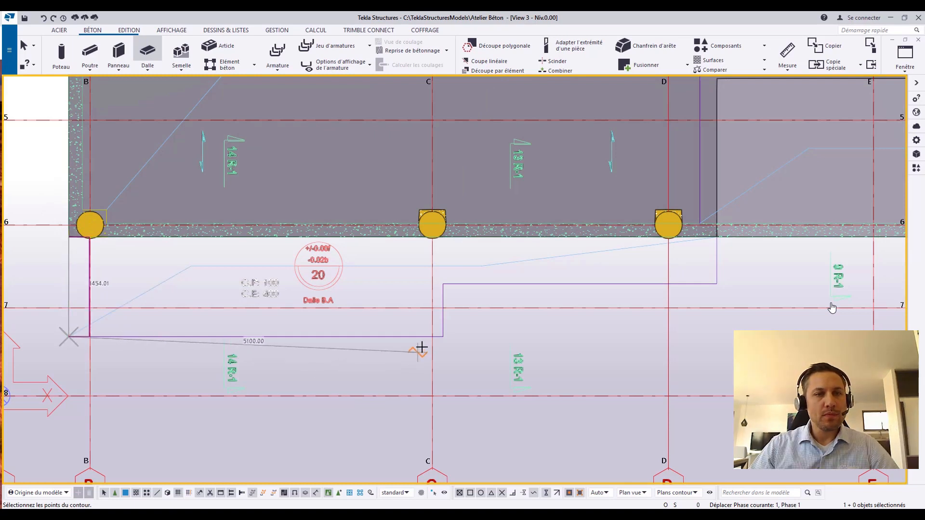
pyautogui.click(443, 336)
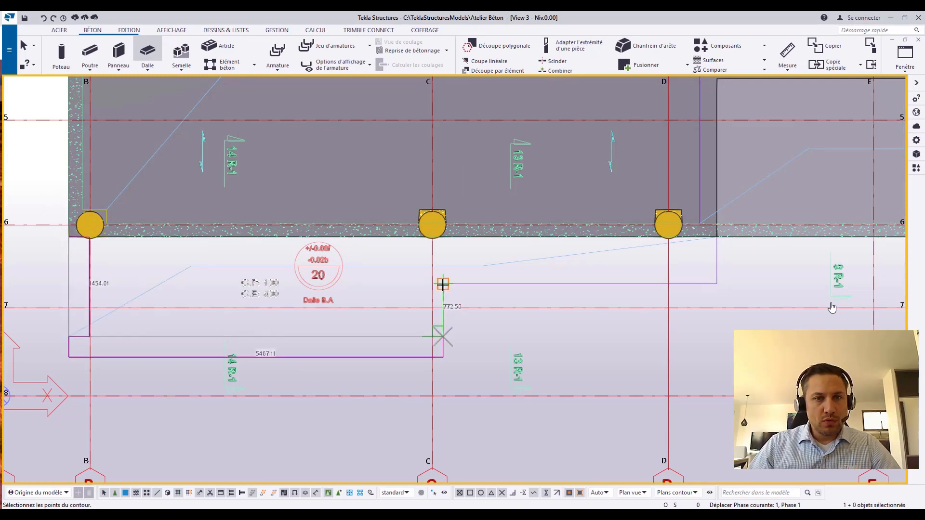
pyautogui.click(443, 285)
pyautogui.click(716, 284)
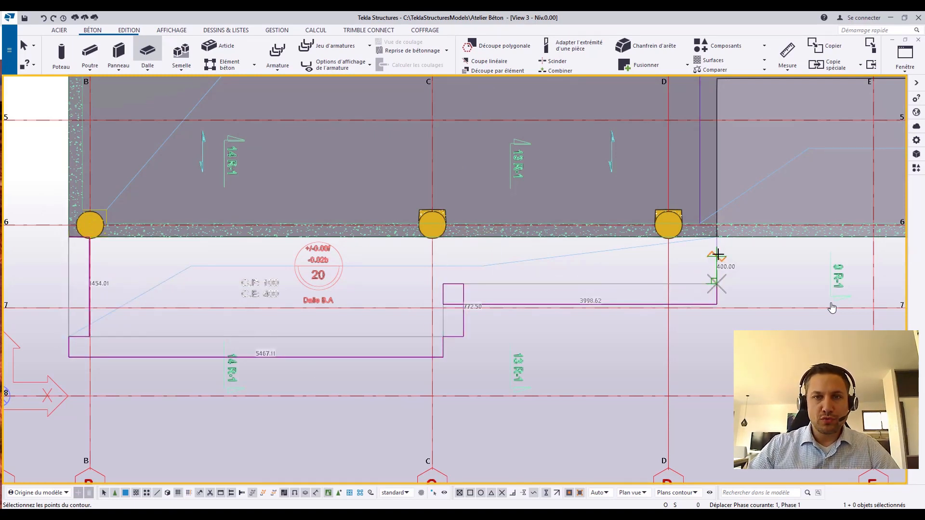
pyautogui.click(717, 237)
pyautogui.middleClick(717, 238)
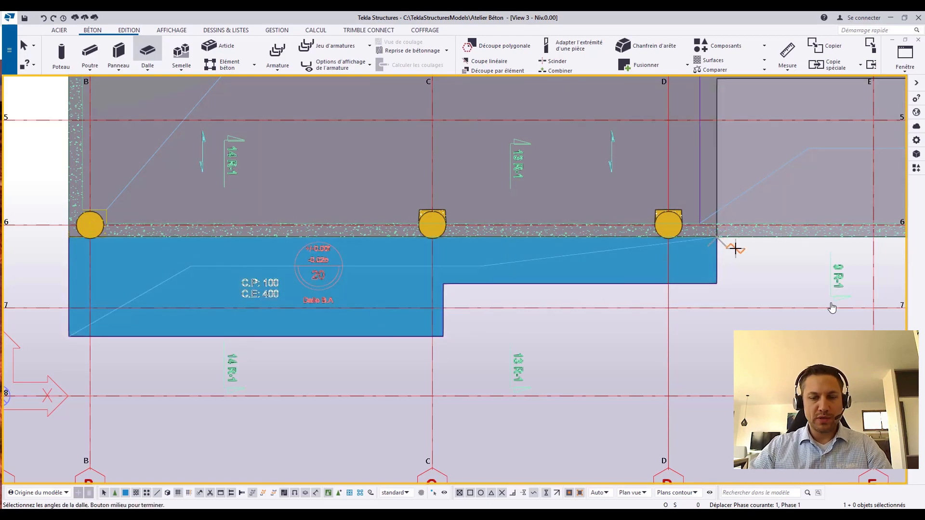
# Set the new stepped slab's thickness to 120.
pyautogui.scroll(-2, 309, 333)
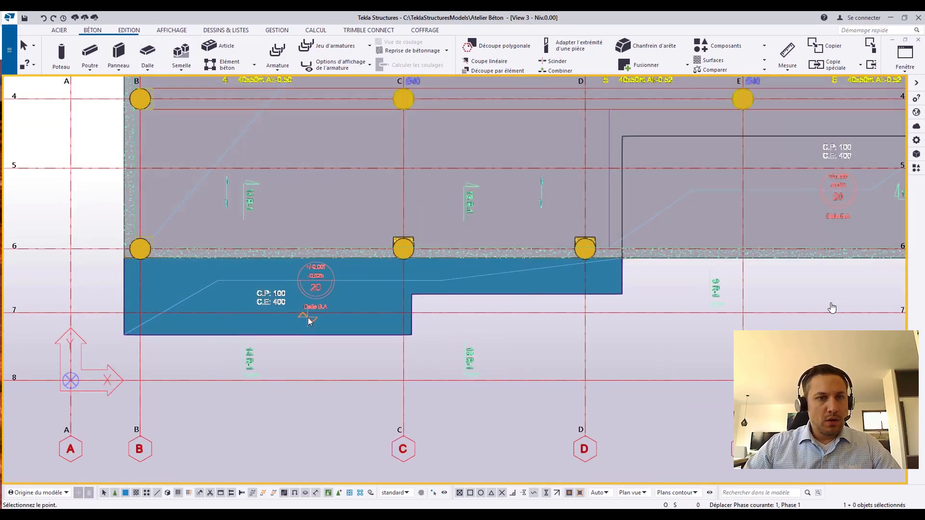
pyautogui.keyDown('ctrl'); pyautogui.moveTo(305, 319); pyautogui.dragTo(414, 221, button='middle'); pyautogui.keyUp('ctrl')
pyautogui.moveTo(400, 284); pyautogui.dragTo(509, 246, button='middle')
pyautogui.scroll(3, 267, 379)
pyautogui.doubleClick(342, 291)
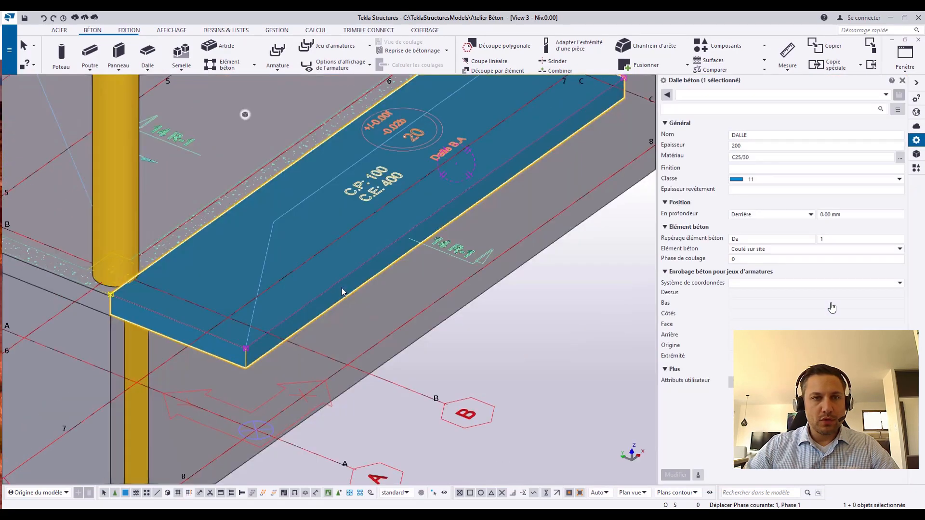
pyautogui.click(749, 146)
pyautogui.doubleClick(748, 146)
pyautogui.write('1')
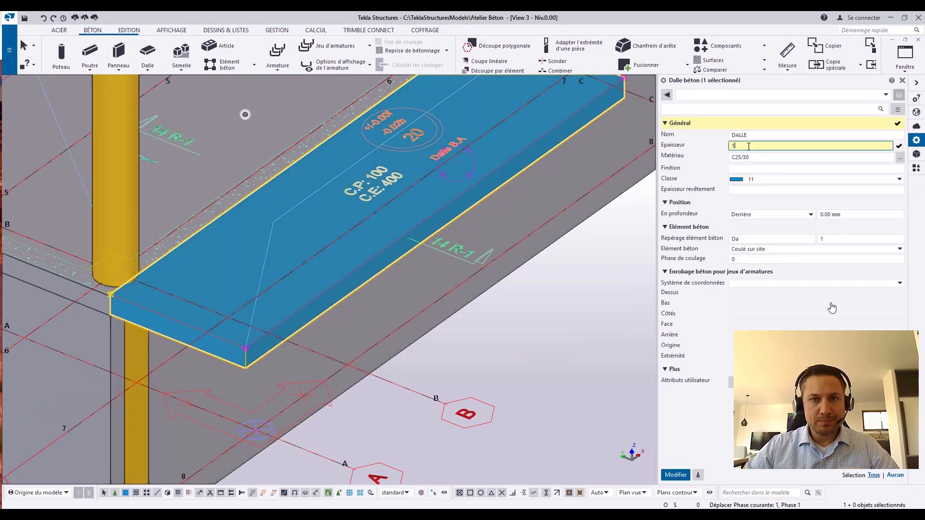
pyautogui.press('Return')
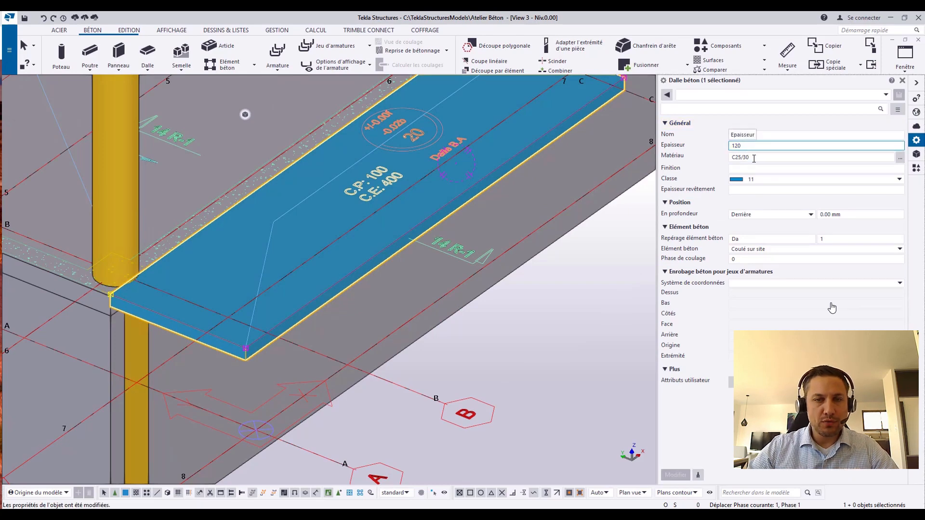
# Set the slab's depth position offset to 100 mm, keeping the Derrière option.
pyautogui.doubleClick(830, 215)
pyautogui.write('1')
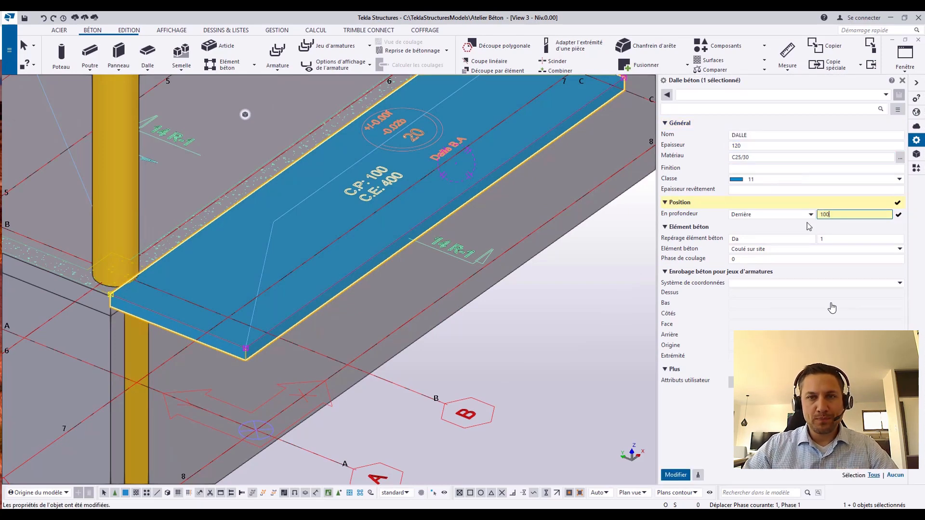
pyautogui.write('00')
pyautogui.press('Return')
# Set Dz1 to 80 mm on the slab's two end corners along the existing floor edge.
pyautogui.moveTo(201, 310); pyautogui.dragTo(187, 354, button='middle')
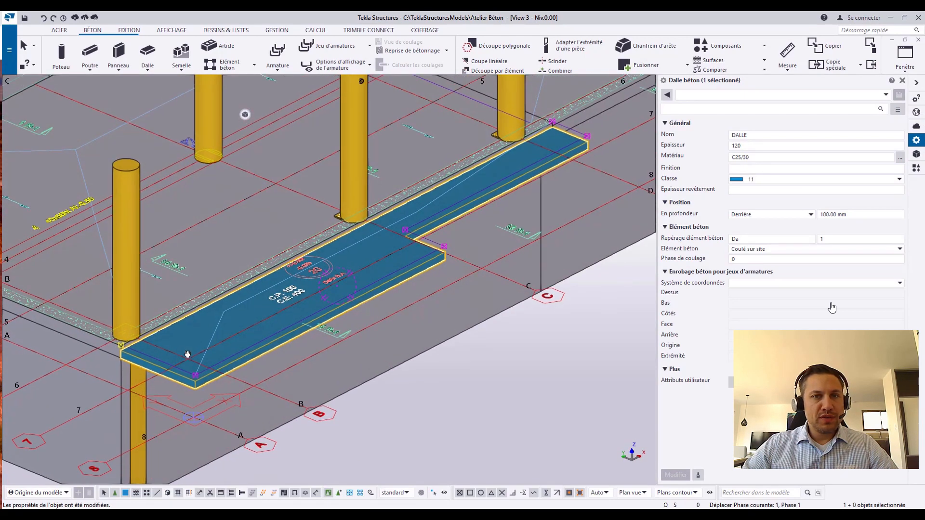
pyautogui.click(120, 346)
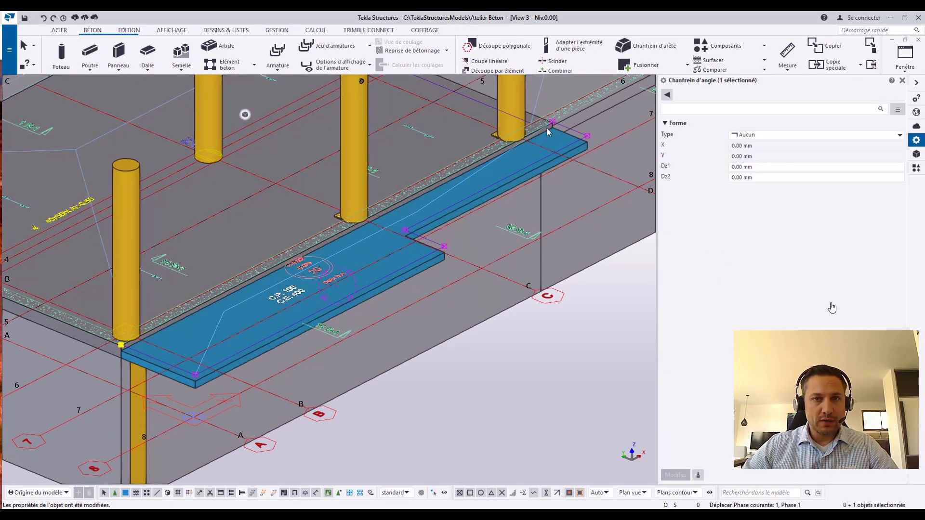
pyautogui.click(744, 167)
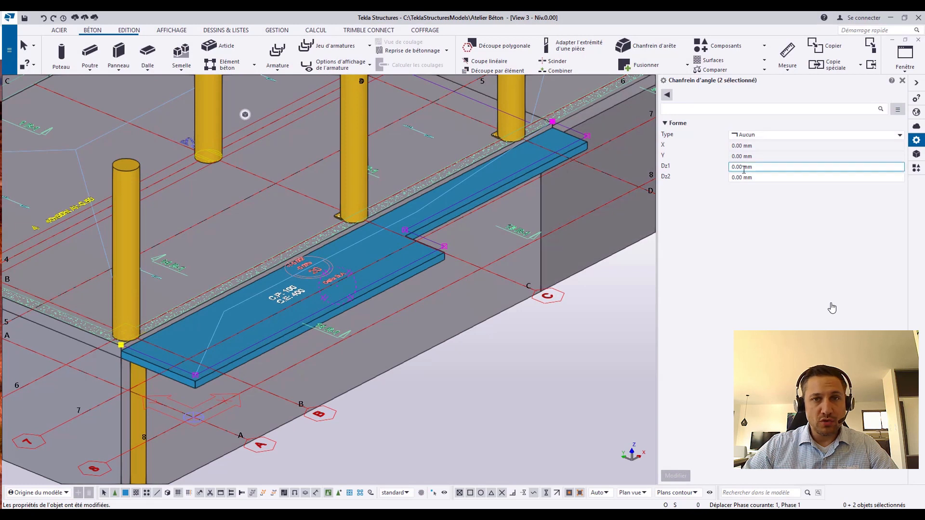
pyautogui.moveTo(757, 166); pyautogui.dragTo(716, 176)
pyautogui.write('80')
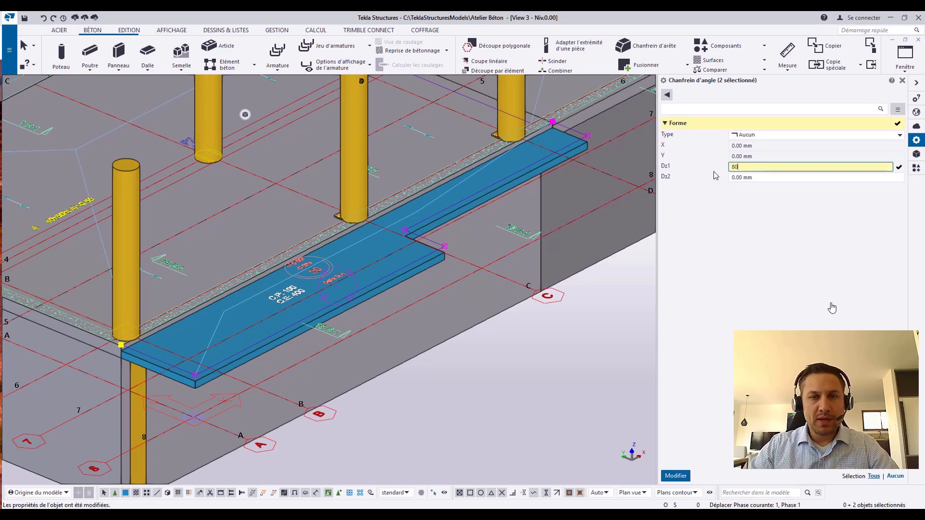
pyautogui.press('Return')
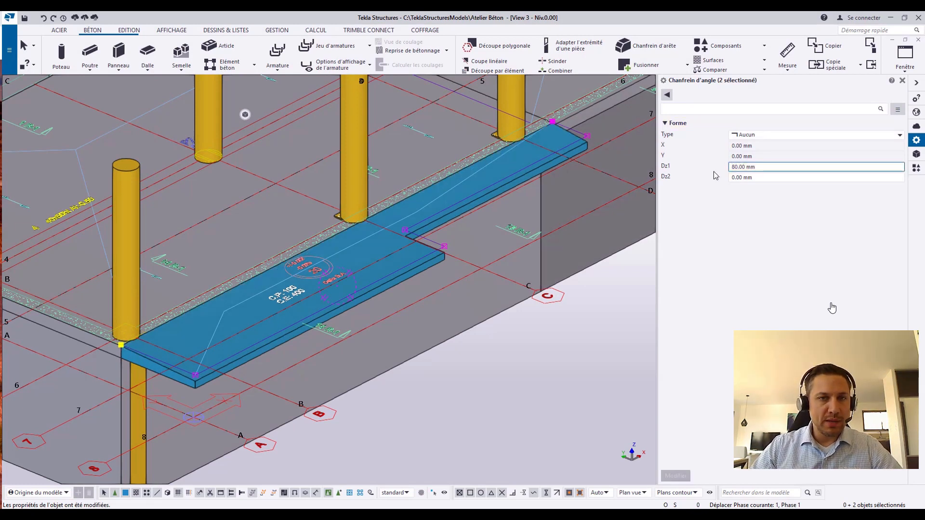
# Set Dz1 to 40 mm on the narrow part's outer corner near axis D and the inner step corner near axis C.
pyautogui.click(587, 136)
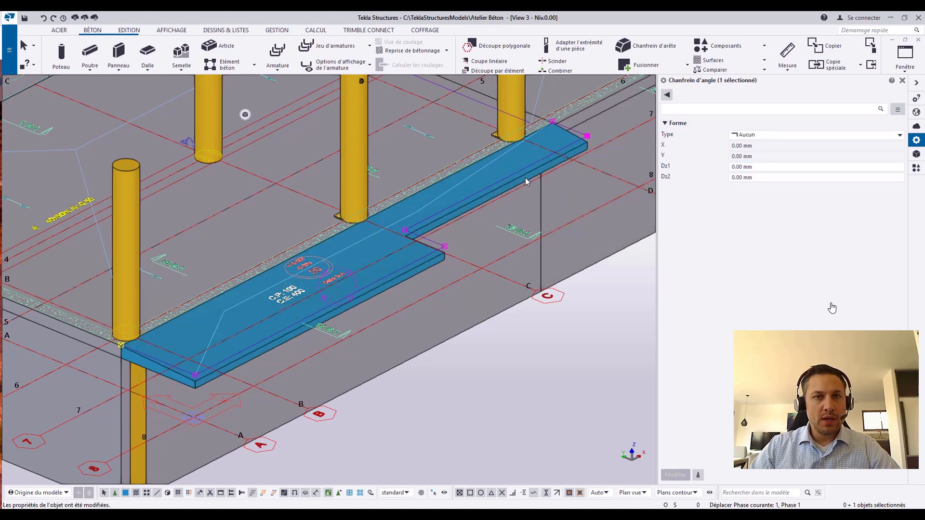
pyautogui.keyDown('ctrl'); pyautogui.click(404, 231); pyautogui.keyUp('ctrl')
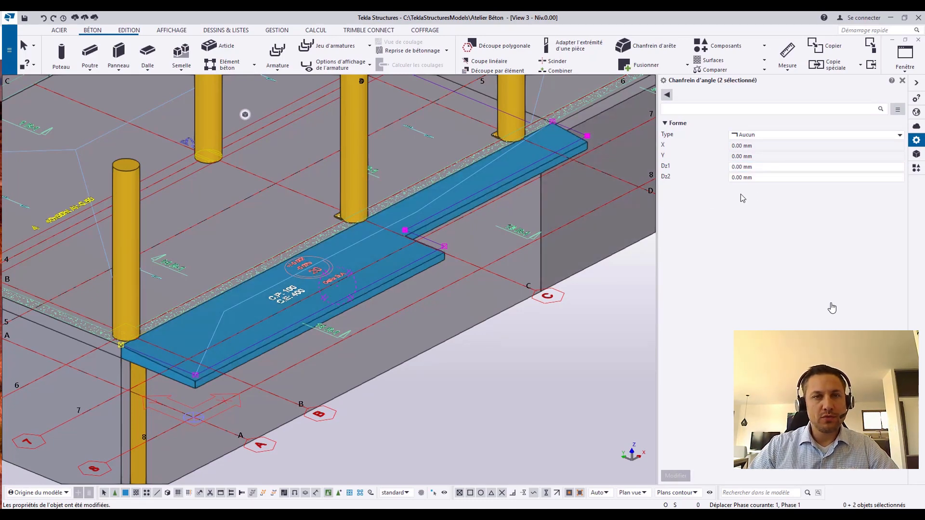
pyautogui.click(759, 177)
pyautogui.click(759, 167)
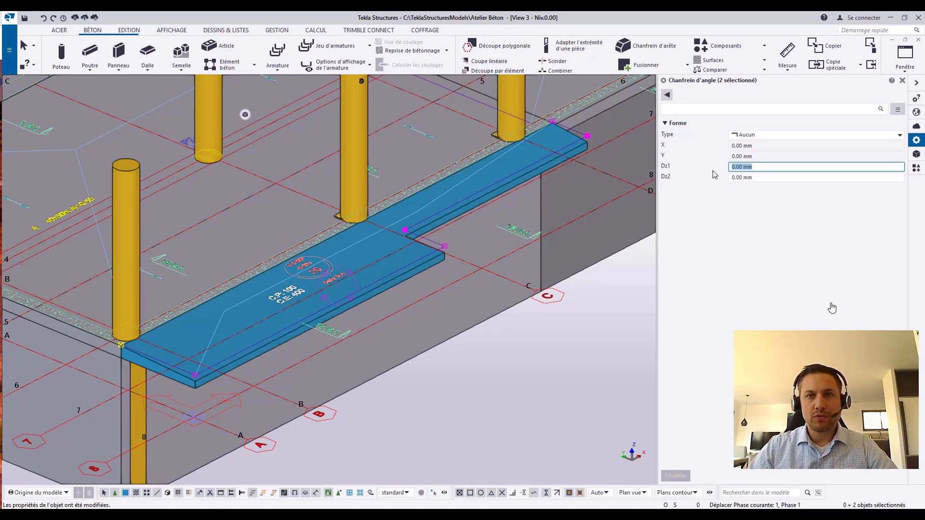
pyautogui.write('40')
pyautogui.press('Return')
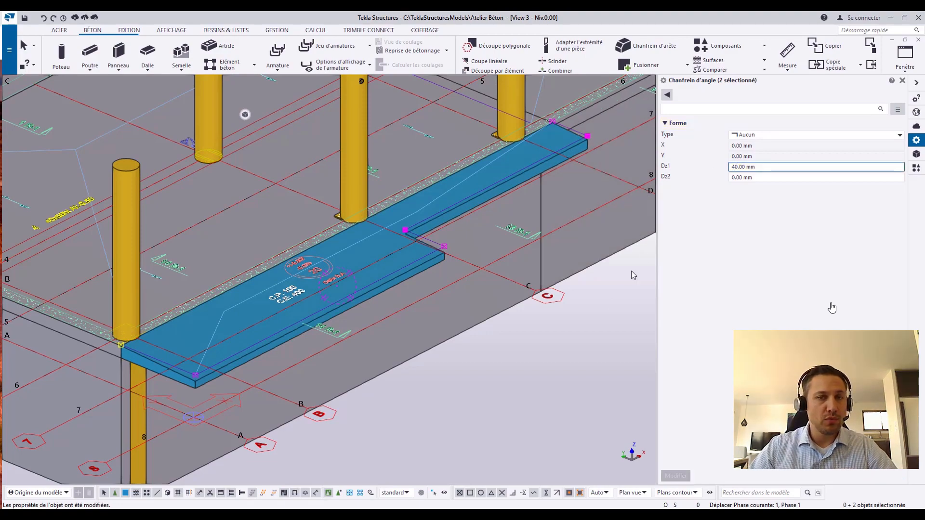
# Set the slab's covering thickness (Epaisseur revêtement) to 20 in its France - Béton user attributes.
pyautogui.keyDown('ctrl'); pyautogui.moveTo(487, 330); pyautogui.dragTo(368, 351, button='middle'); pyautogui.keyUp('ctrl')
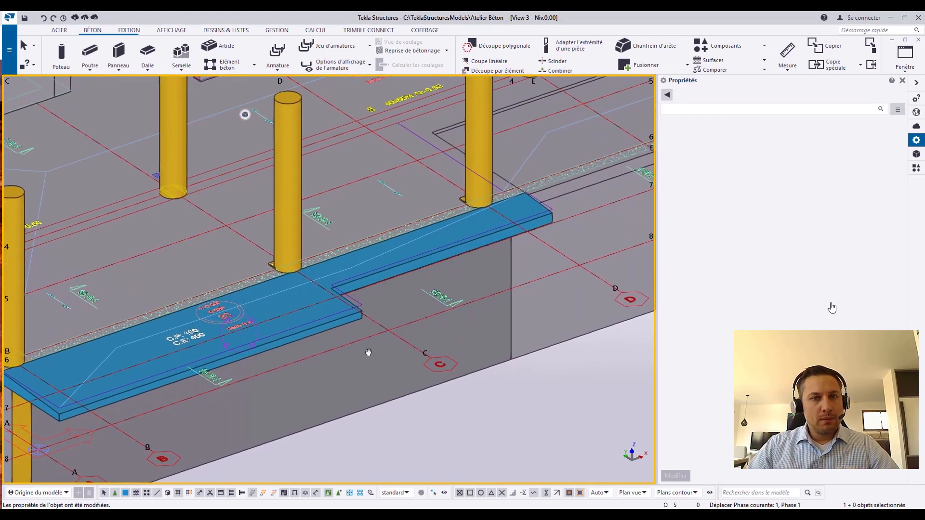
pyautogui.click(291, 305)
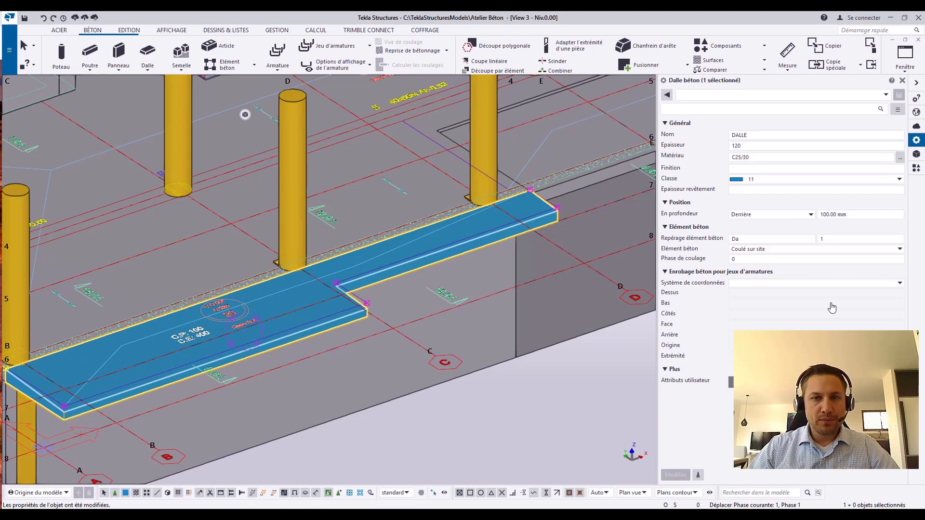
pyautogui.click(750, 129)
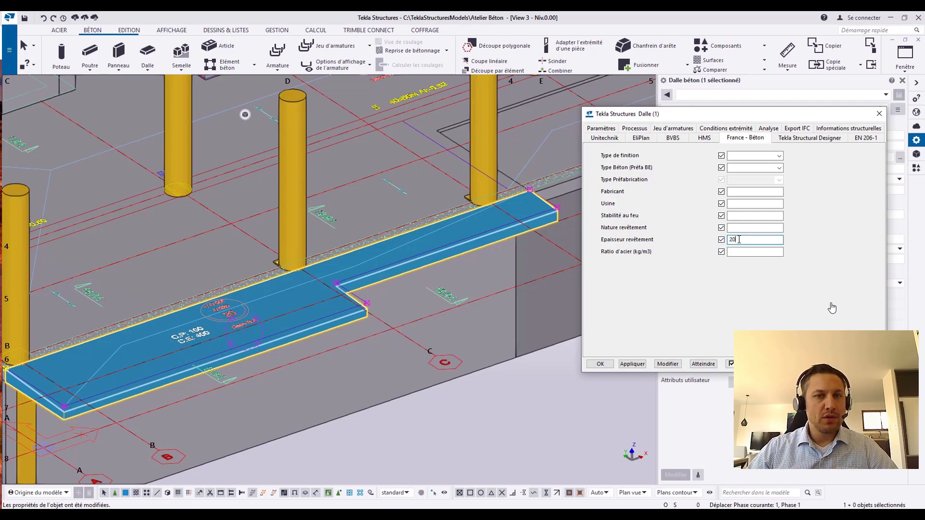
pyautogui.click(667, 365)
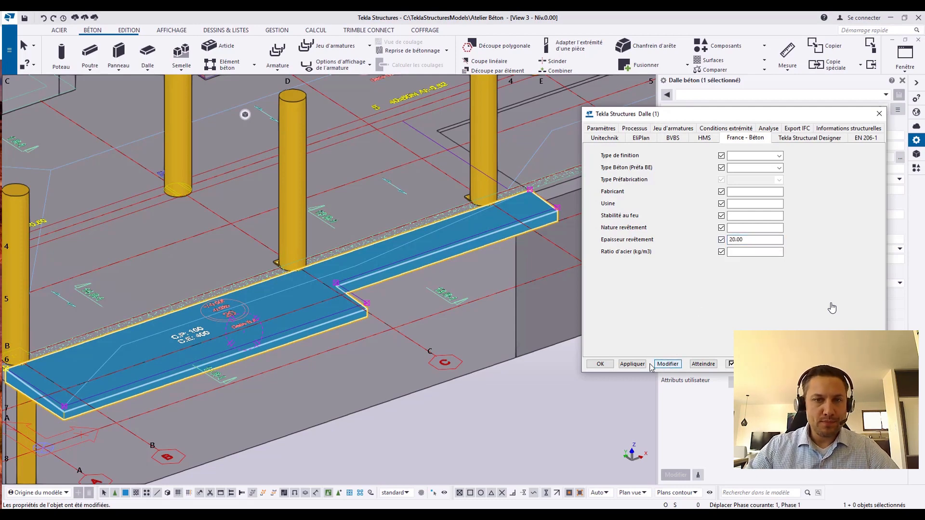
pyautogui.click(599, 365)
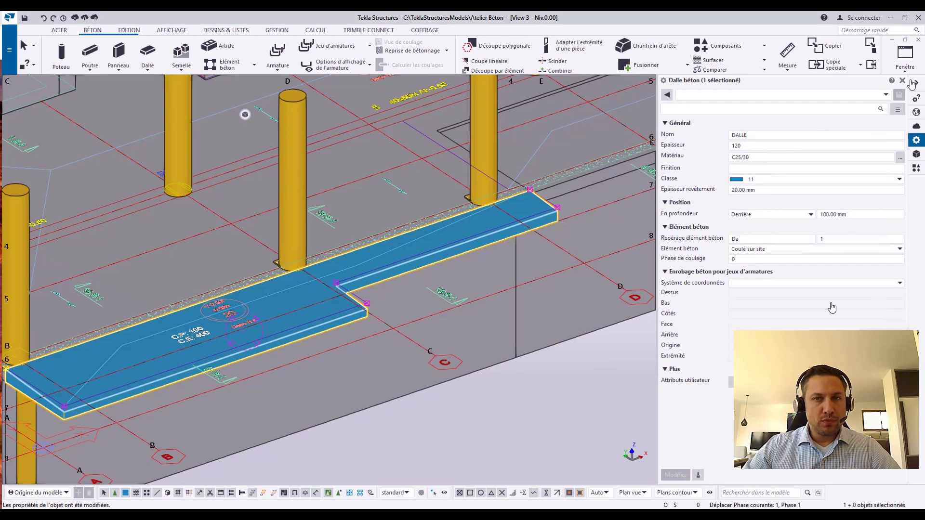
pyautogui.click(912, 82)
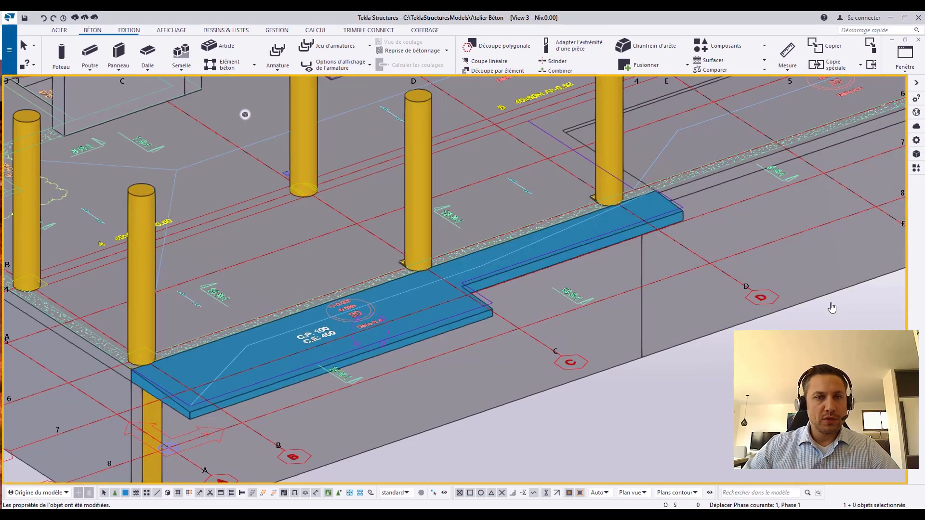
# Switch the Niv.0.00 view to plan and open the formwork drawing G [1].
pyautogui.hotkey('ctrl', 'p')
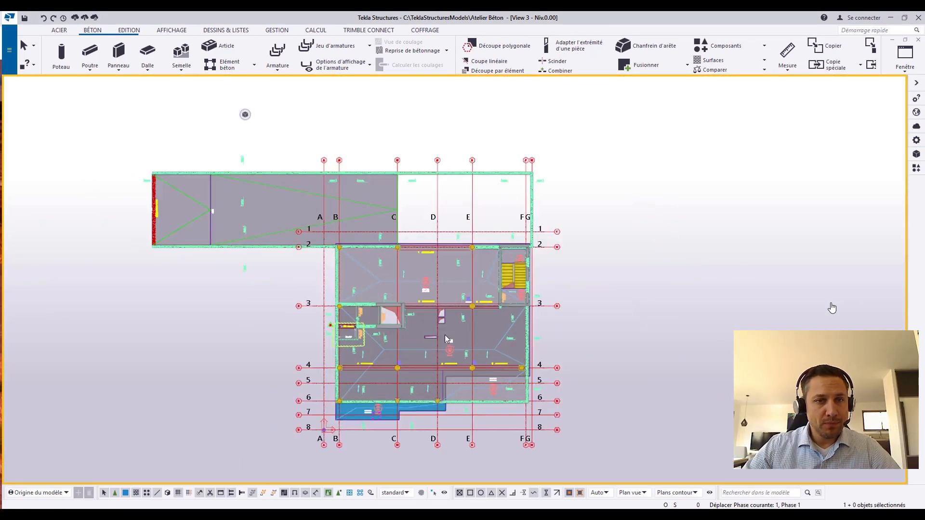
pyautogui.scroll(2, 446, 338)
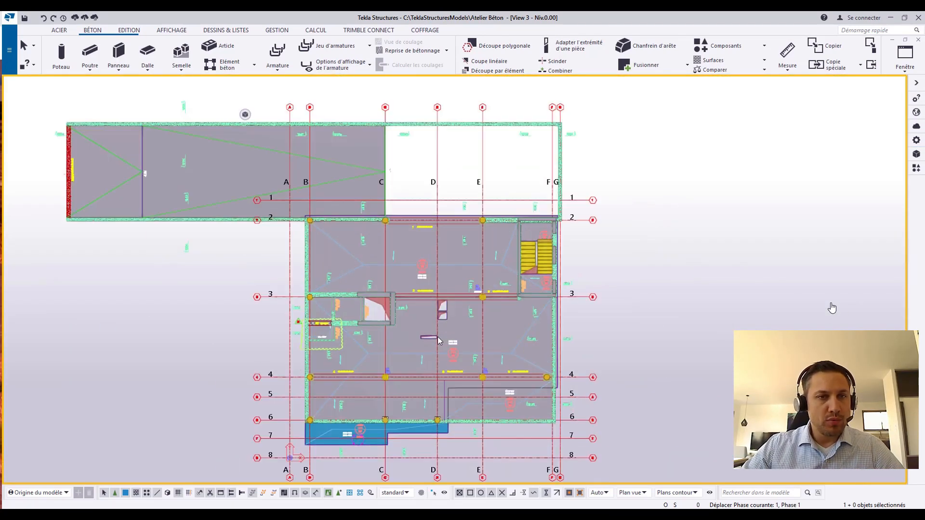
pyautogui.click(210, 33)
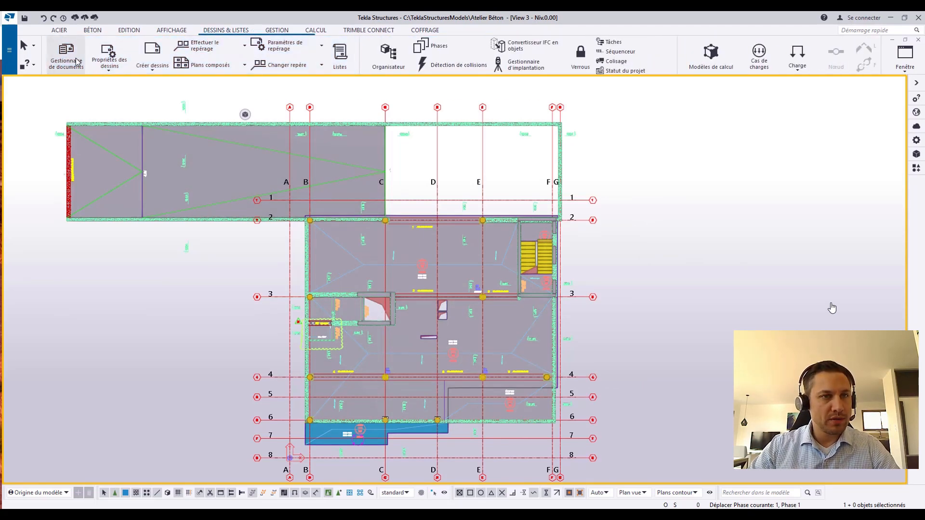
pyautogui.click(77, 61)
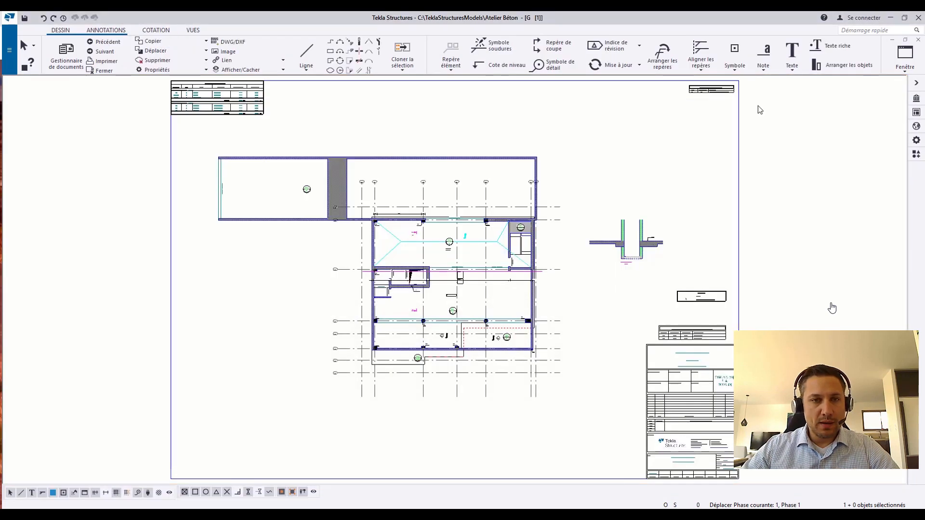
# Move the balcony slab's circular level and thickness mark further toward the slab's axis B end.
pyautogui.moveTo(566, 324); pyautogui.dragTo(617, 282, button='middle')
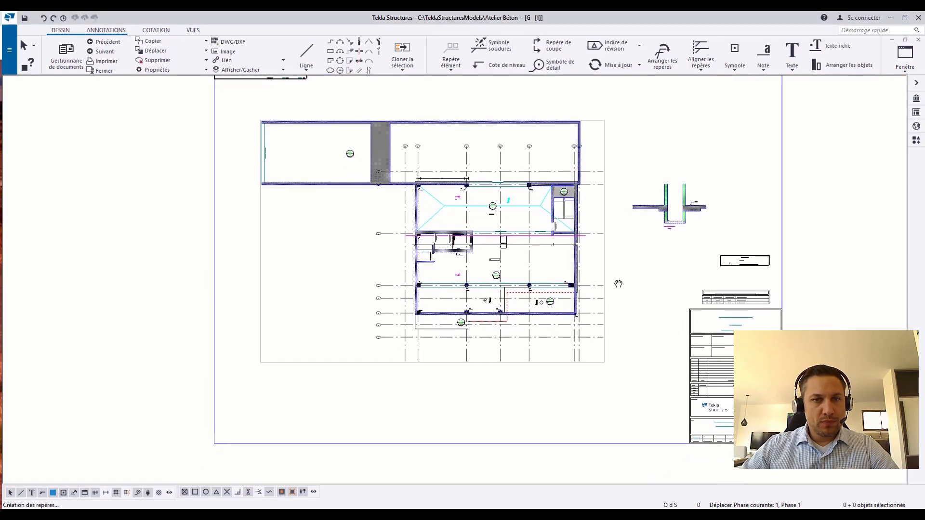
pyautogui.scroll(8, 509, 338)
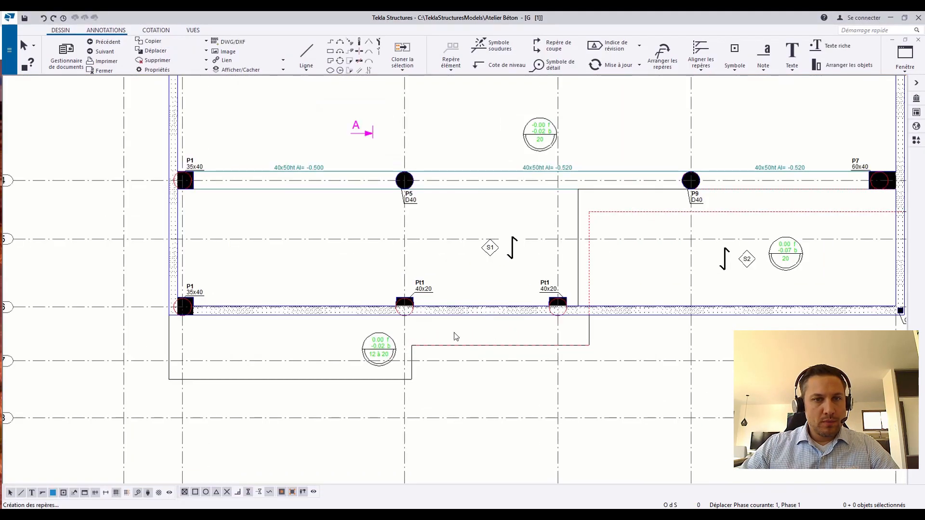
pyautogui.scroll(2, 368, 355)
pyautogui.click(363, 348)
pyautogui.scroll(-1, 363, 348)
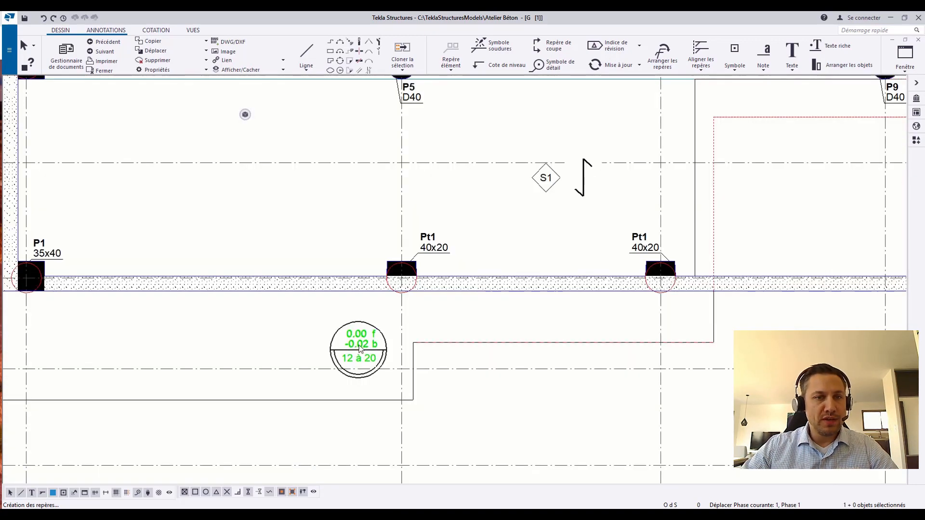
pyautogui.moveTo(337, 340); pyautogui.dragTo(274, 324)
pyautogui.click(306, 237)
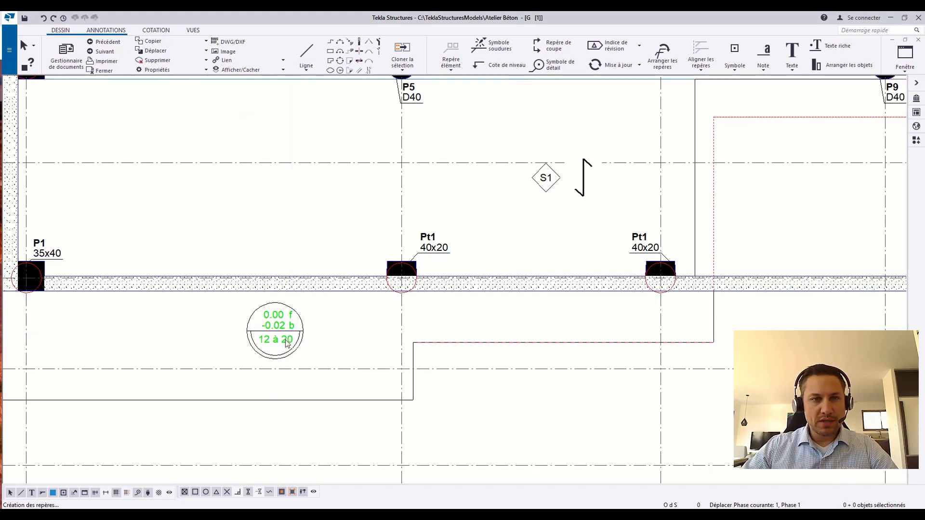
# Save and close the formwork drawing, and start the Sens porteur dalle component with its settings open.
pyautogui.click(918, 40)
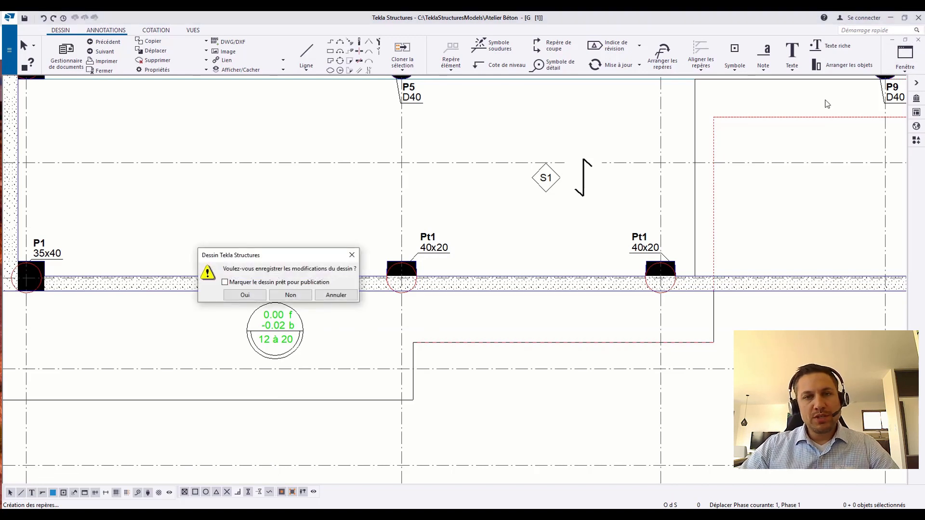
pyautogui.click(246, 294)
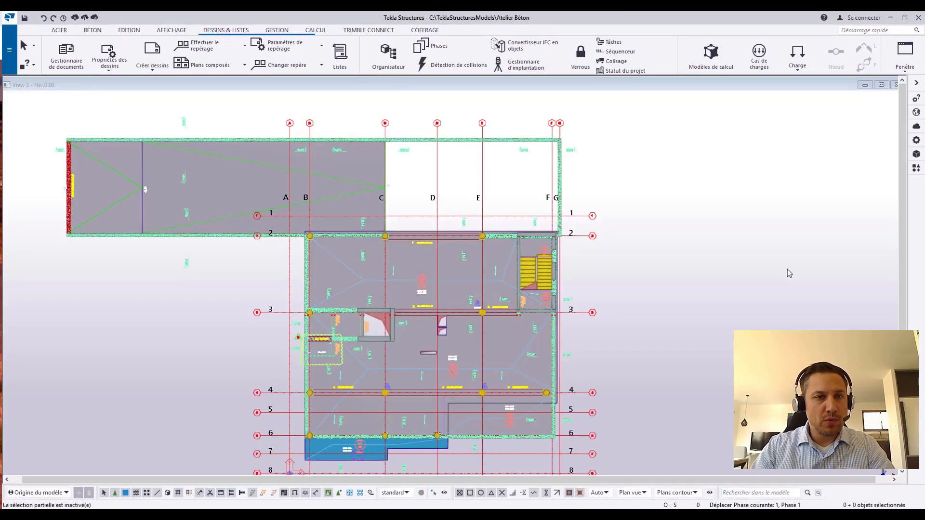
pyautogui.click(916, 169)
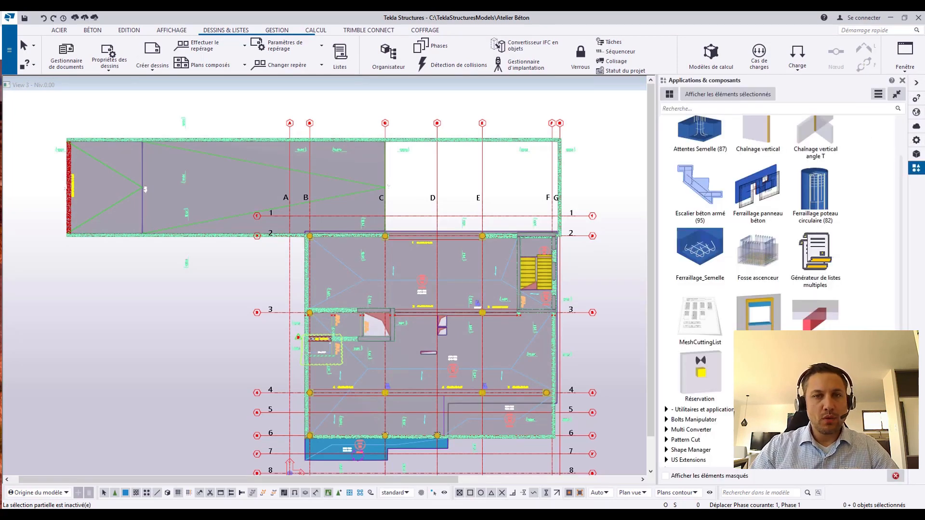
pyautogui.doubleClick(758, 373)
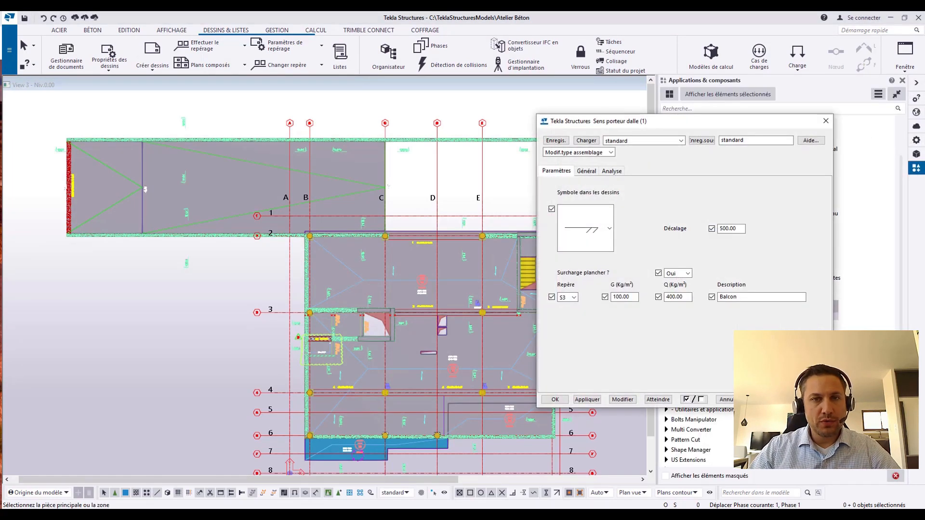
pyautogui.scroll(6, 412, 326)
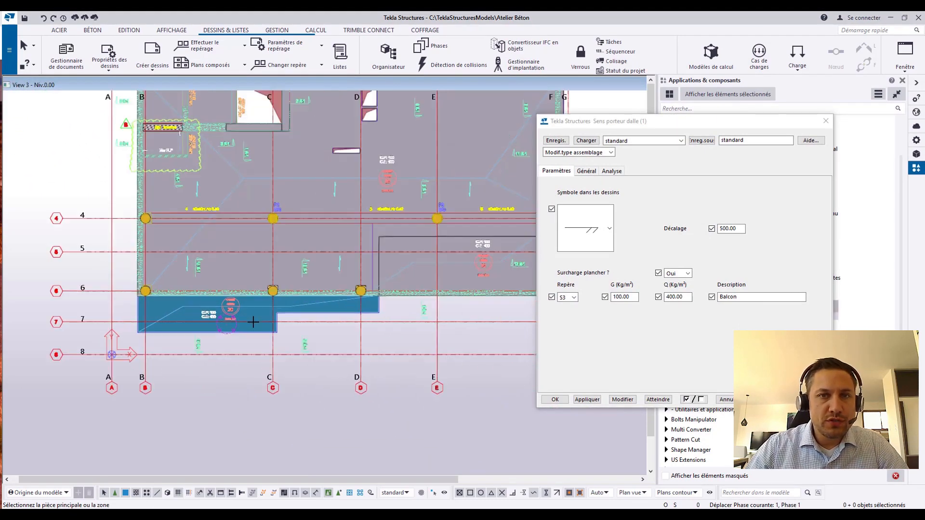
pyautogui.moveTo(256, 321); pyautogui.dragTo(276, 268, button='middle')
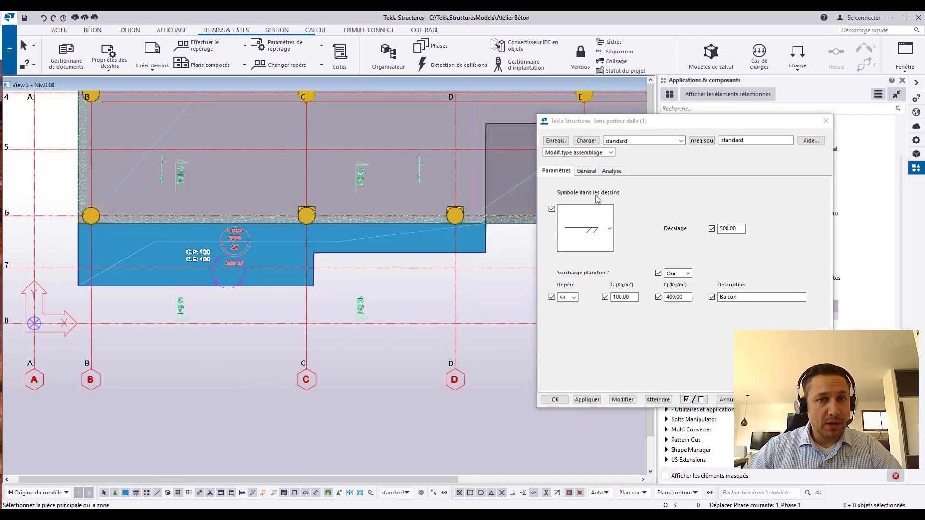
# Try the one-way arrow and circular level-mark symbols for the component, and return to the cantilever symbol.
pyautogui.click(611, 228)
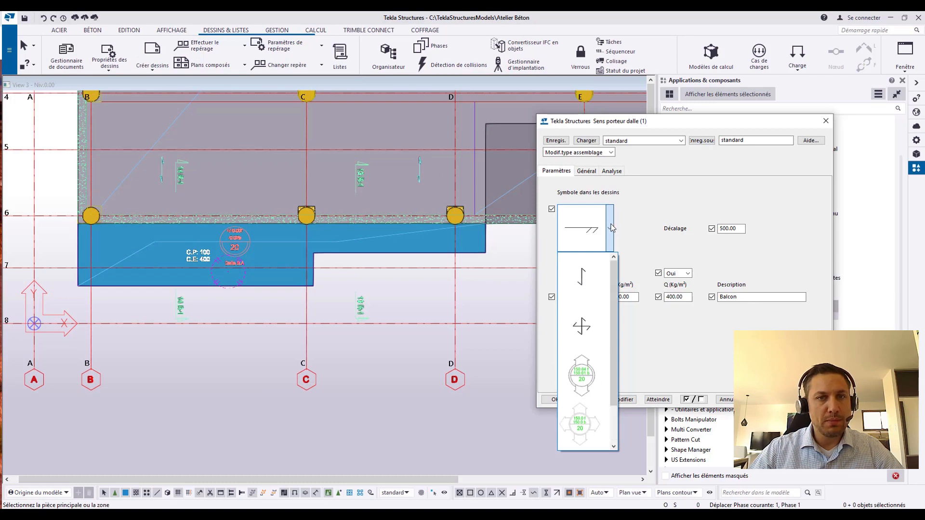
pyautogui.click(584, 286)
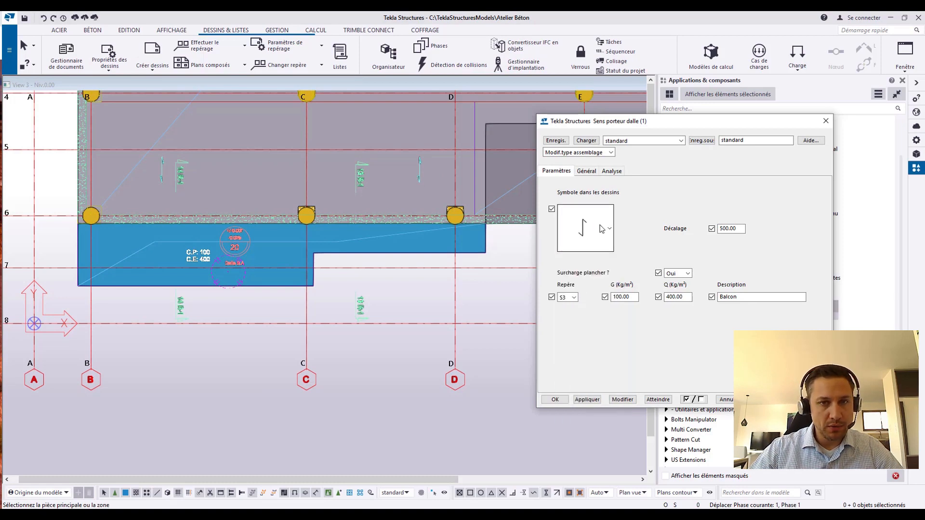
pyautogui.click(605, 228)
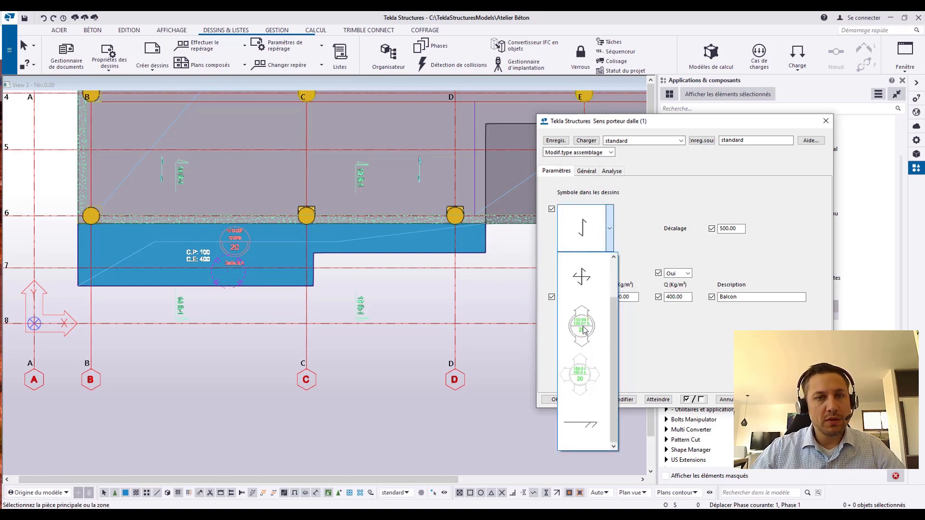
pyautogui.click(581, 376)
pyautogui.click(594, 240)
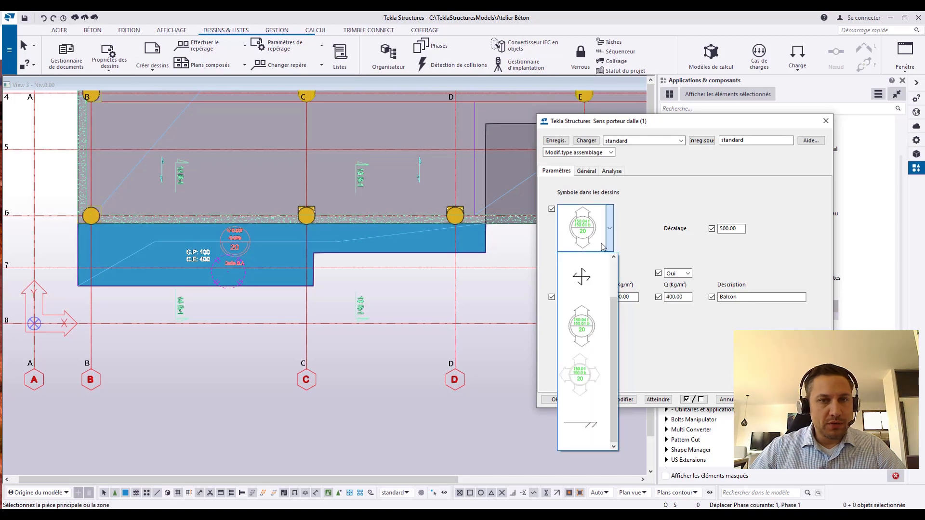
pyautogui.click(594, 431)
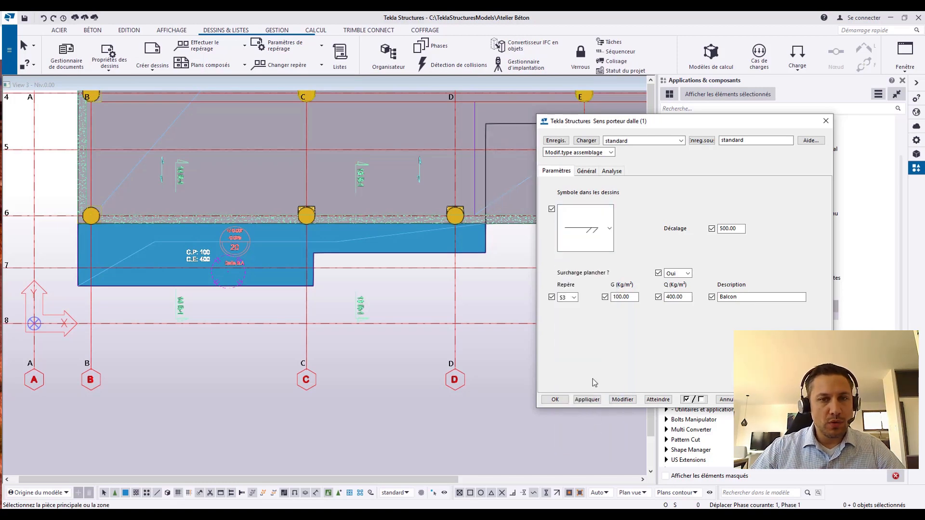
# Confirm the component with load mark S3, G 100 kg/m², Q 400 kg/m² and the description Balcon.
pyautogui.click(573, 297)
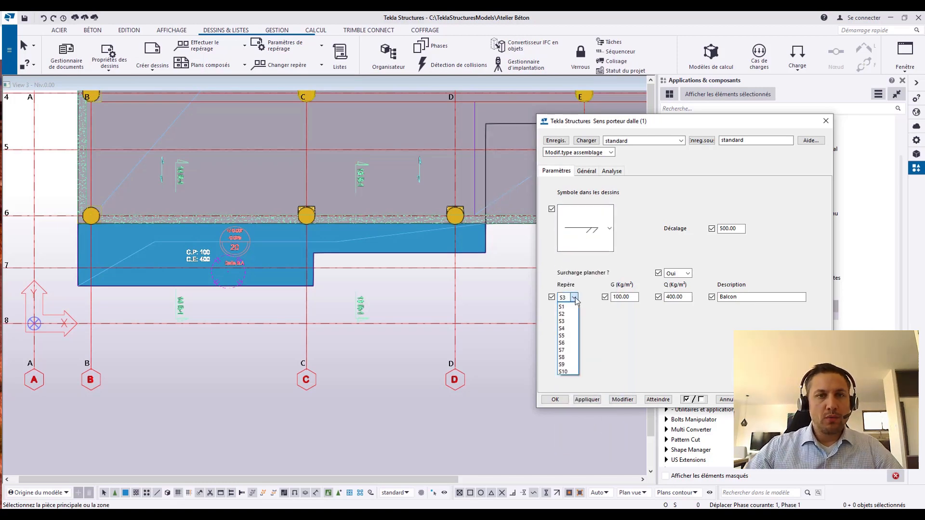
pyautogui.click(574, 297)
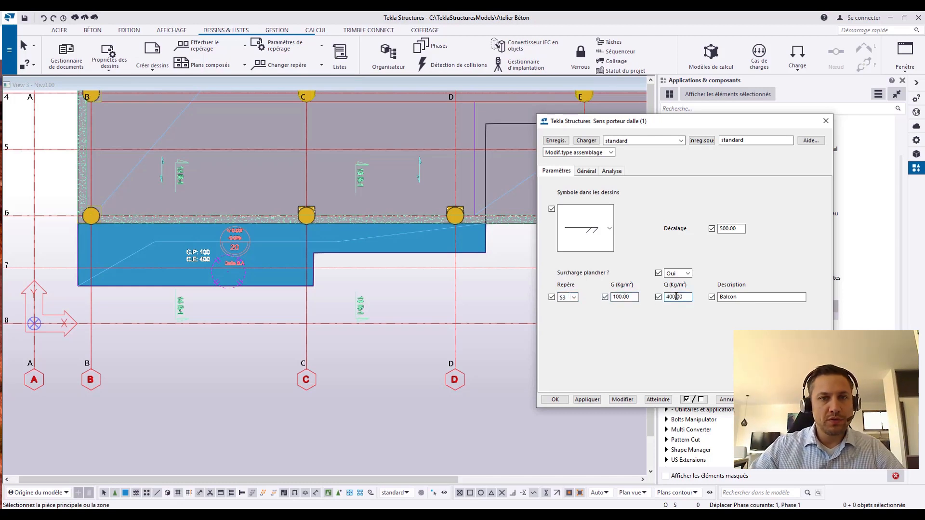
pyautogui.moveTo(741, 298); pyautogui.dragTo(725, 300)
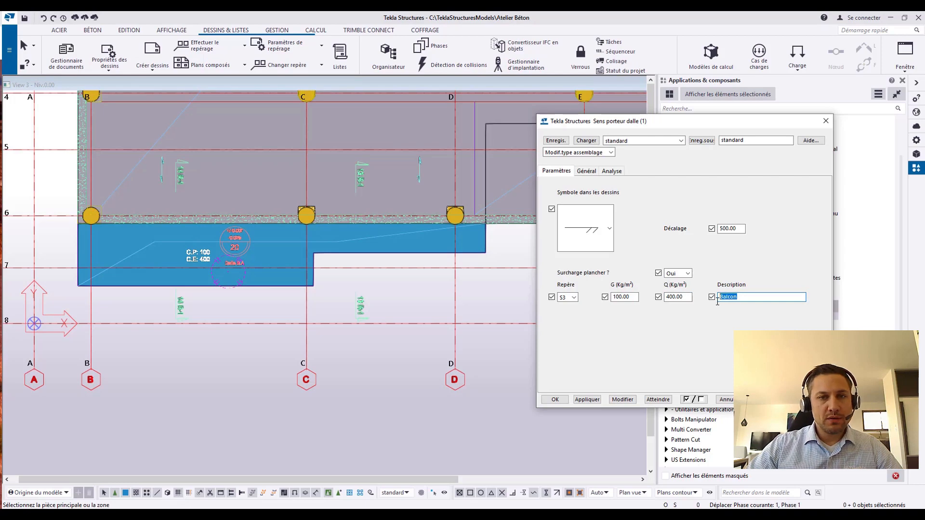
pyautogui.click(583, 400)
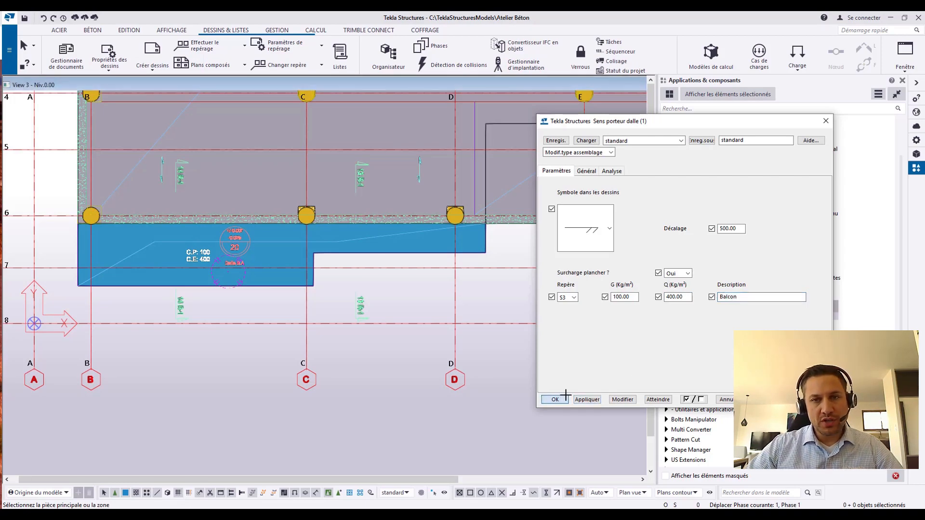
pyautogui.click(554, 400)
# Place the span-direction component across the balcony slab near axis C, from the wall-side edge to the outer edge.
pyautogui.scroll(3, 279, 256)
pyautogui.moveTo(284, 255); pyautogui.dragTo(325, 254, button='middle')
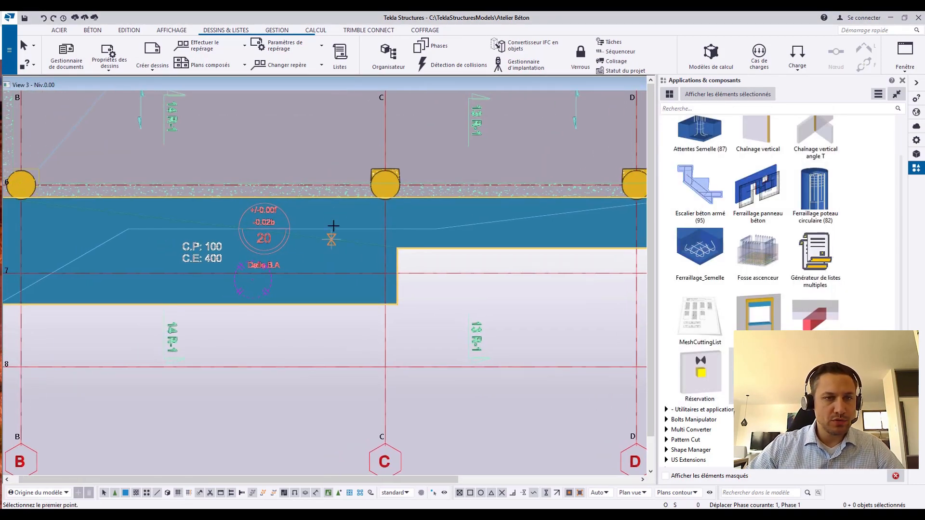
pyautogui.click(342, 199)
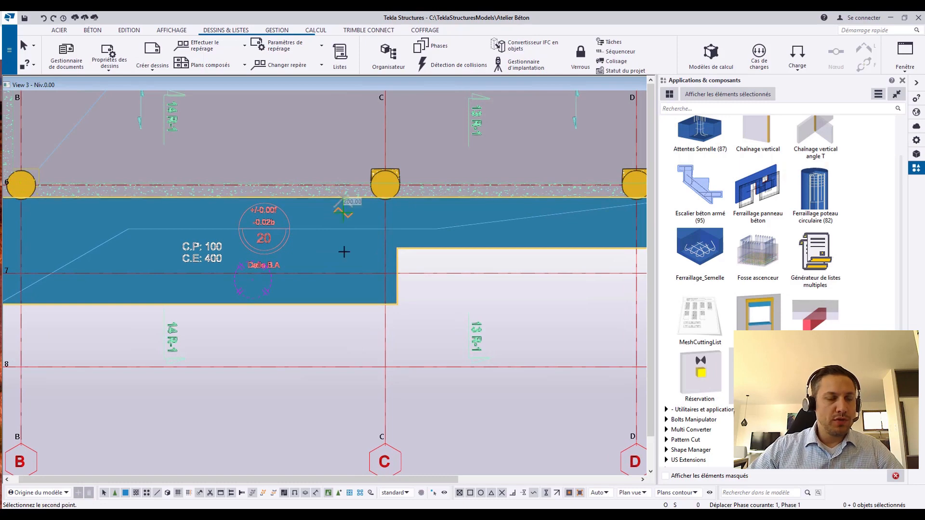
pyautogui.click(343, 304)
pyautogui.click(449, 254)
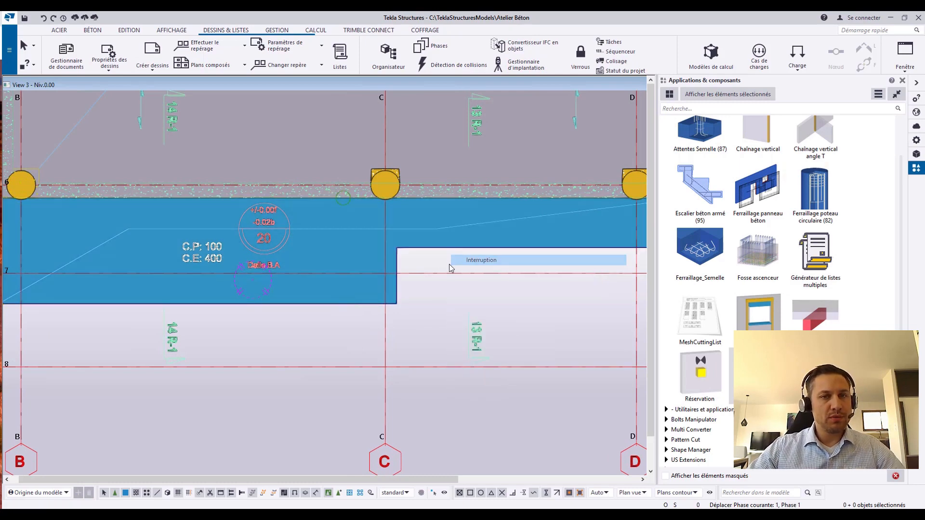
pyautogui.scroll(3, 322, 270)
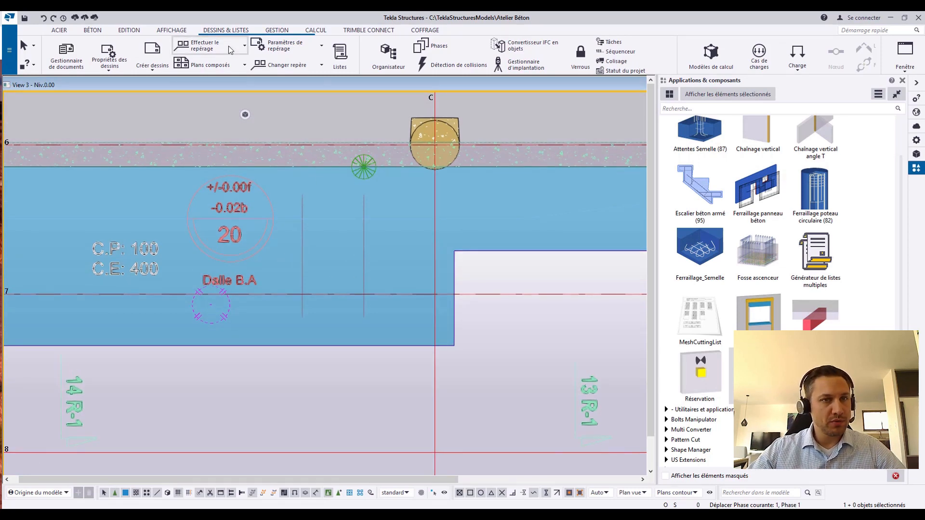
# Run the numbering and reopen the Plan de Coffrage drawing [1], clearing the side pane out of the way.
pyautogui.click(244, 45)
pyautogui.click(207, 114)
pyautogui.click(66, 54)
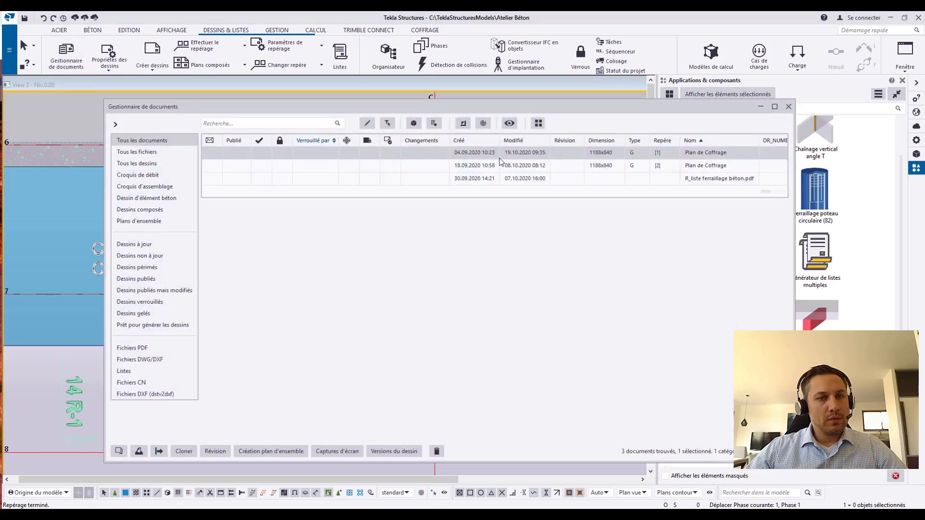
pyautogui.doubleClick(557, 153)
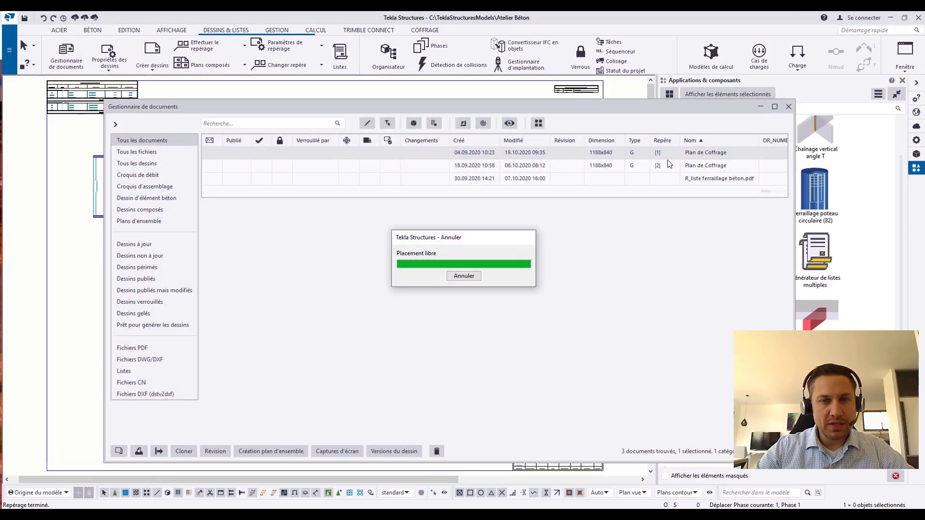
pyautogui.click(758, 107)
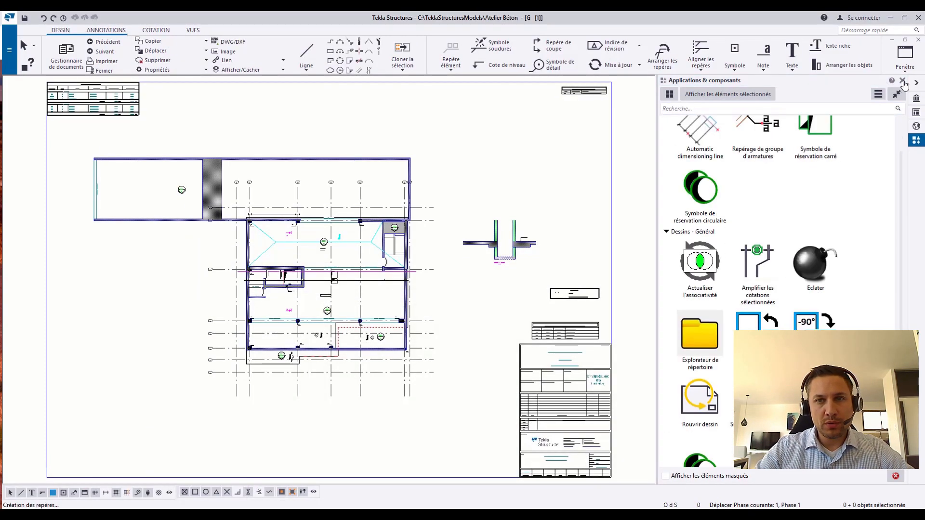
pyautogui.click(902, 81)
# Move the balcony's S3 load mark clear of the slope symbol, beside axis C just below the wall.
pyautogui.scroll(8, 438, 387)
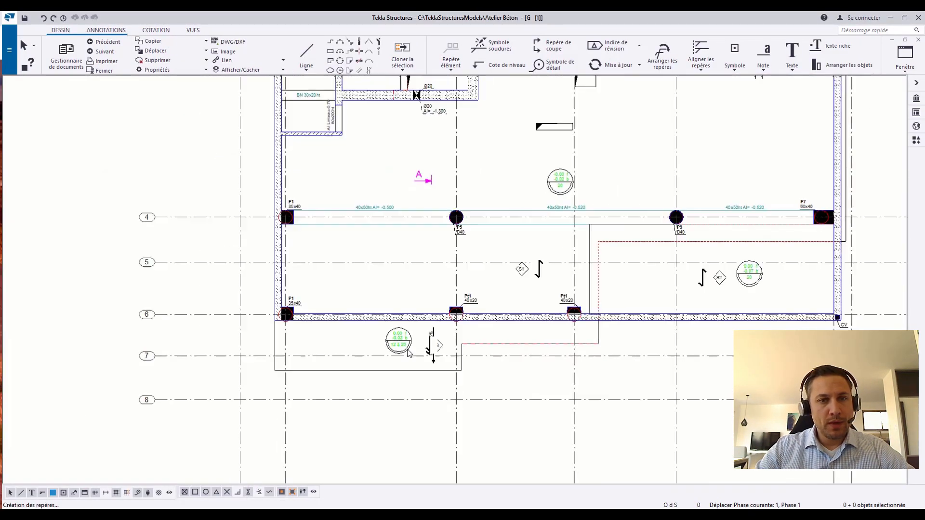
pyautogui.moveTo(398, 340); pyautogui.dragTo(391, 315, button='middle')
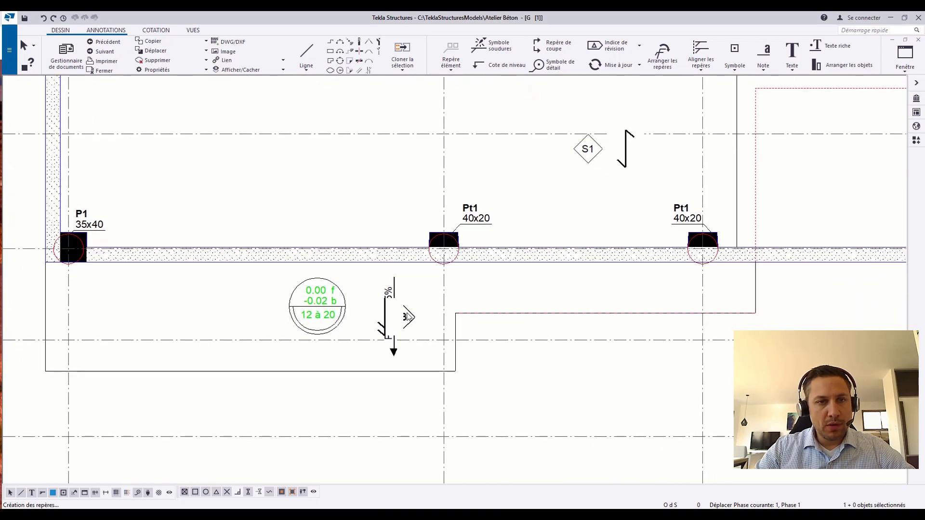
pyautogui.click(462, 287)
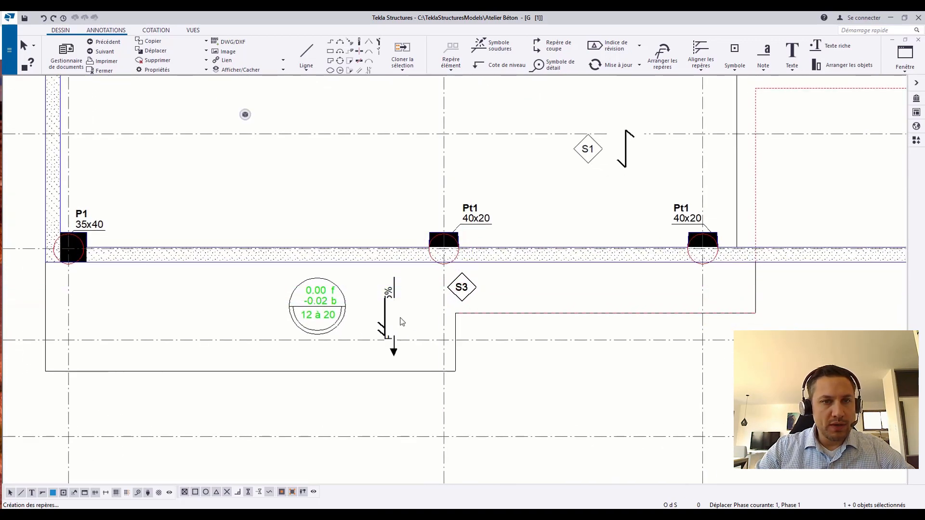
# Shift the balcony's cantilever span symbol sideways toward axis C so it clears the slope arrow and its text.
pyautogui.scroll(1, 402, 321)
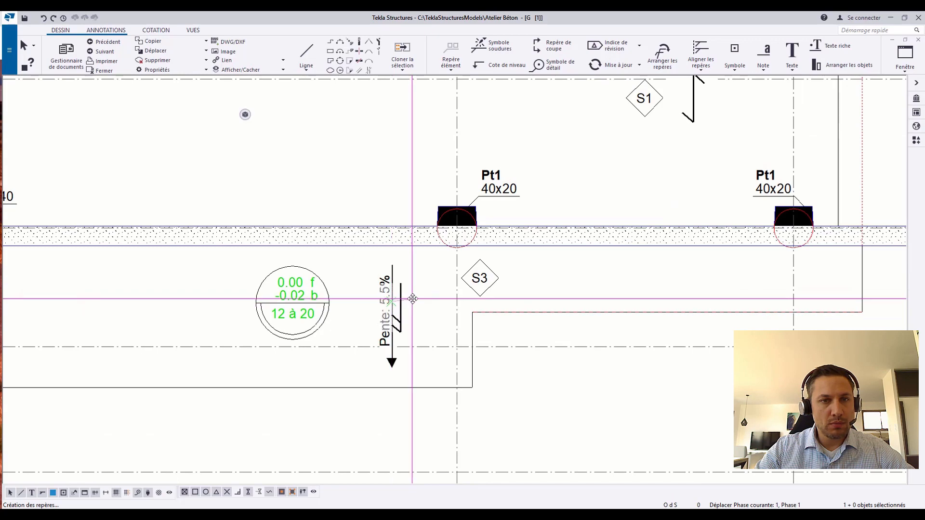
pyautogui.moveTo(412, 298); pyautogui.dragTo(434, 296)
pyautogui.click(533, 292)
pyautogui.scroll(-1, 533, 292)
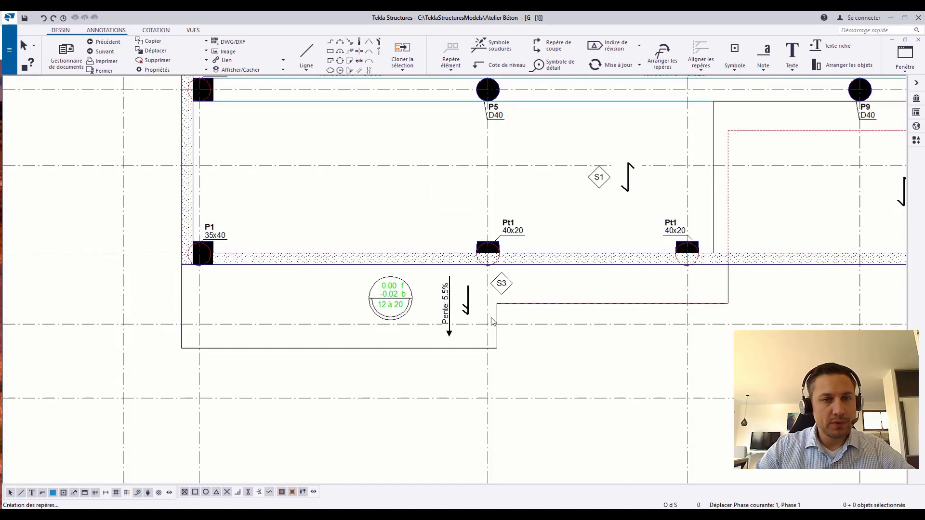
# Examine the SURCHARGES PLANCHERS table above the title block for the S3 balcony loads.
pyautogui.scroll(-2, 560, 318)
pyautogui.moveTo(560, 318); pyautogui.dragTo(80, 302, button='middle')
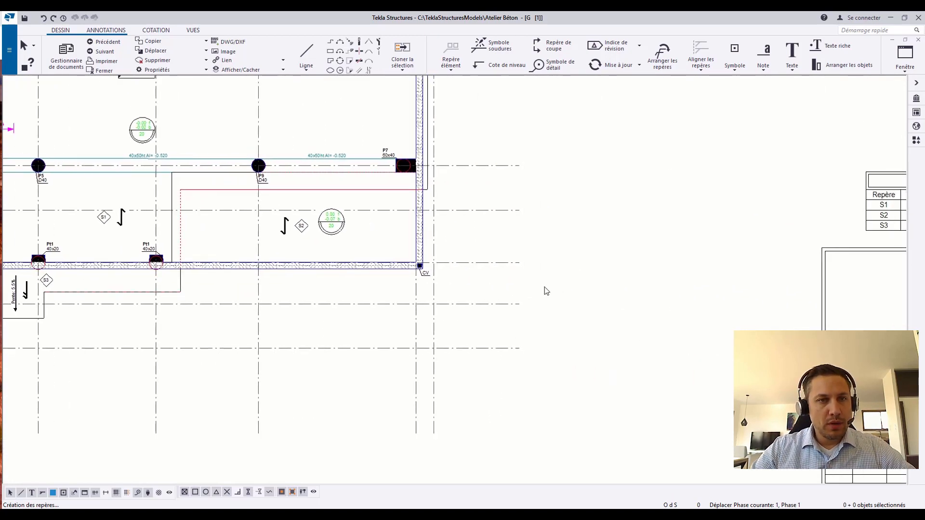
pyautogui.moveTo(545, 291)
pyautogui.mouseDown(button='middle')
pyautogui.moveTo(258, 289)
pyautogui.moveTo(120, 304)
pyautogui.mouseUp(button='middle')
pyautogui.scroll(2, 668, 239)
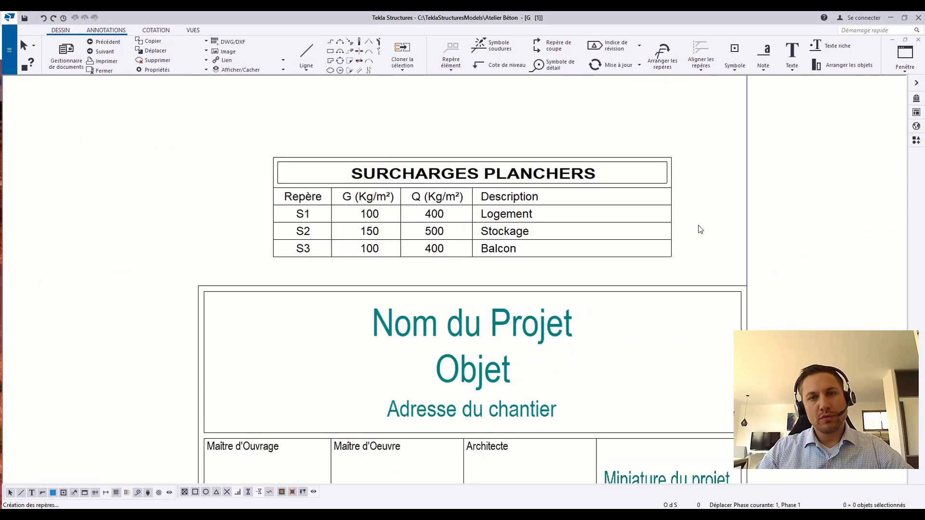
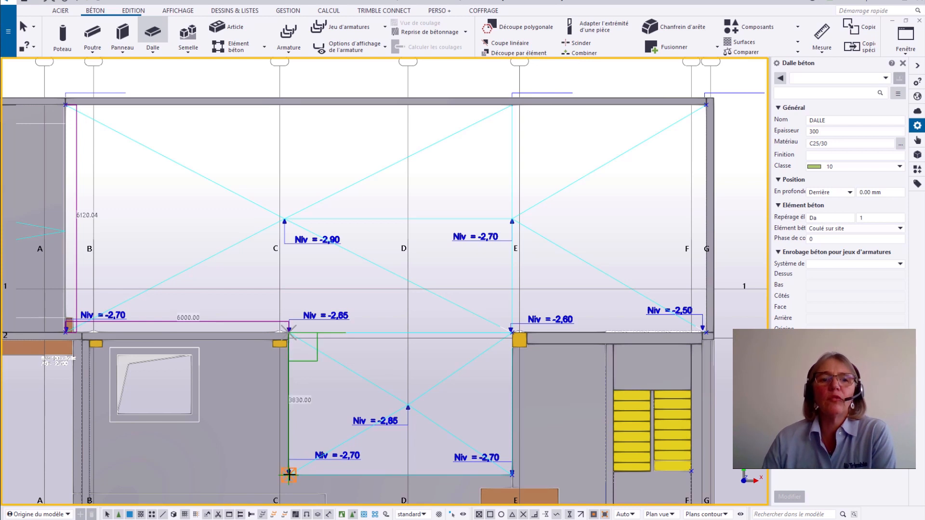
# Complete the 300 mm C25/30 slab outline around the C–E projection and along line 2 to the two corners near axis G.
pyautogui.click(289, 475)
pyautogui.click(512, 474)
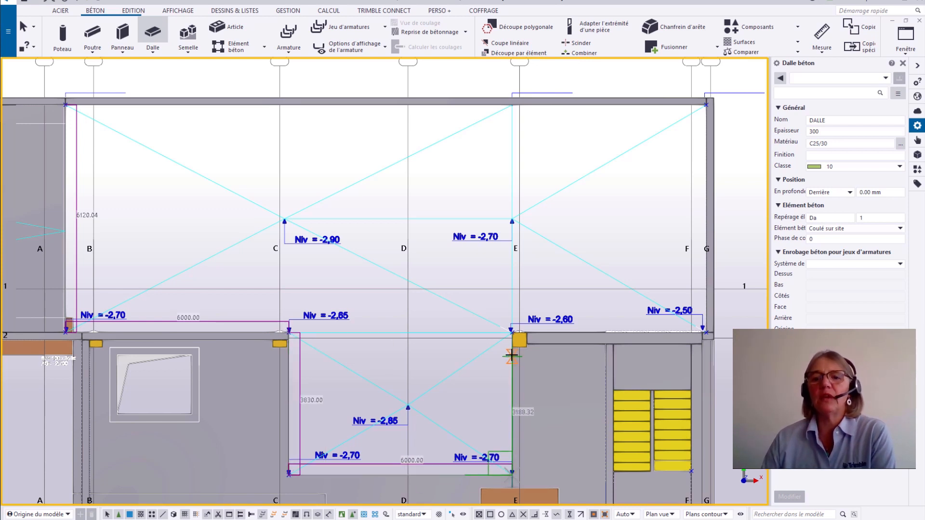
pyautogui.click(512, 332)
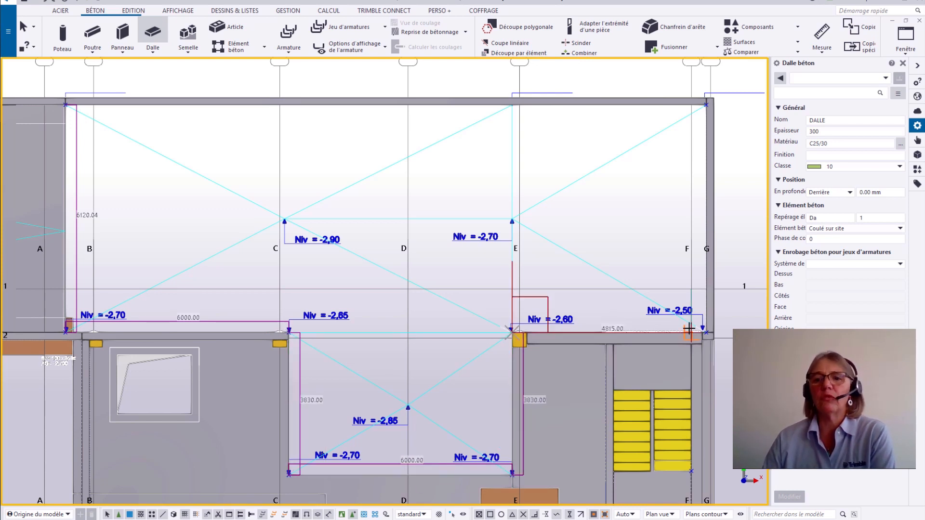
pyautogui.click(705, 332)
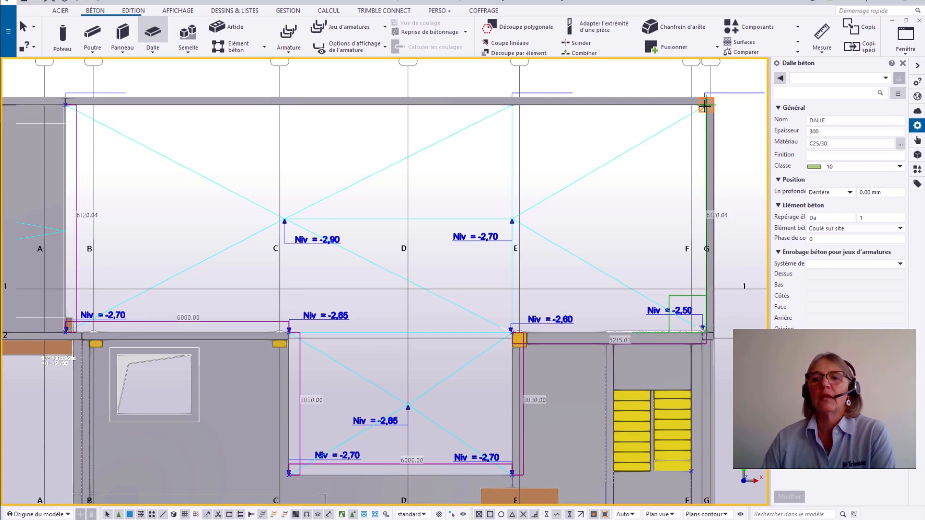
pyautogui.click(706, 105)
pyautogui.middleClick(444, 162)
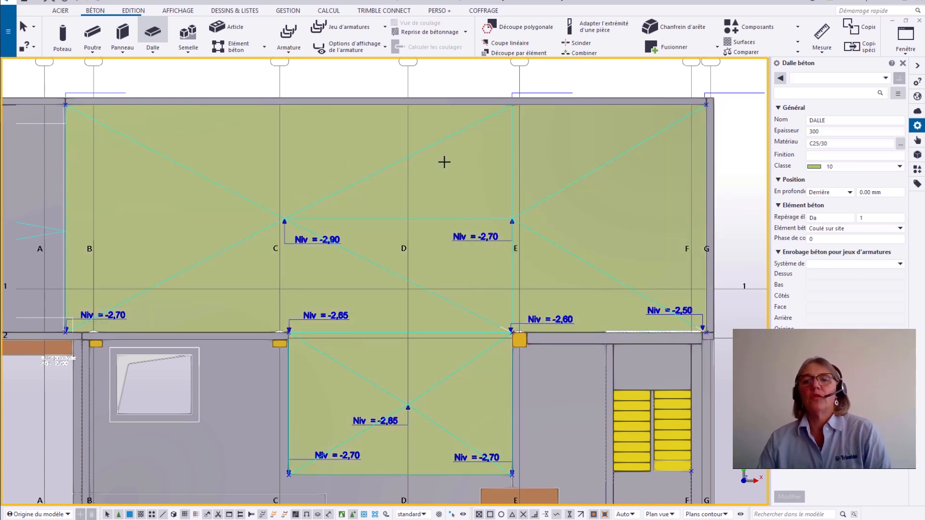
pyautogui.press('Escape')
# Convert the new DALLE slab into a concrete item and accept the loss of its part-specific properties.
pyautogui.click(460, 164)
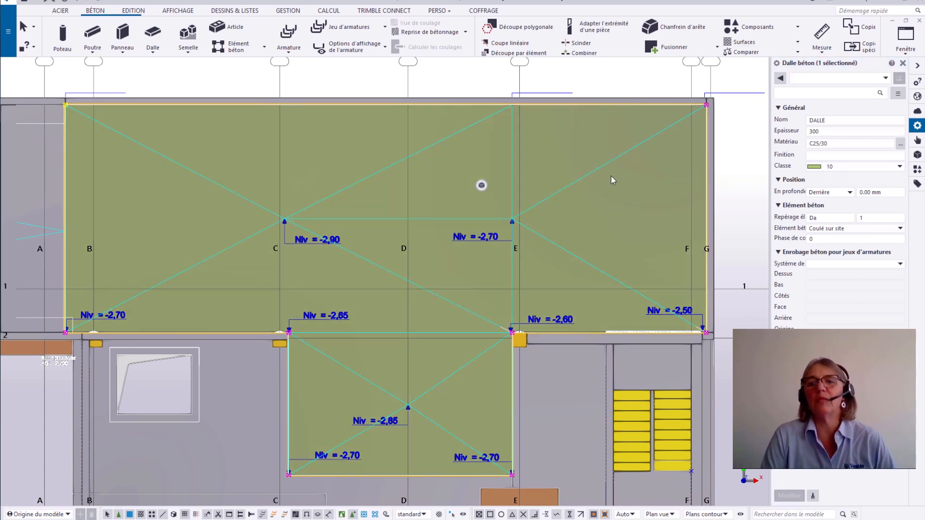
pyautogui.rightClick(611, 180)
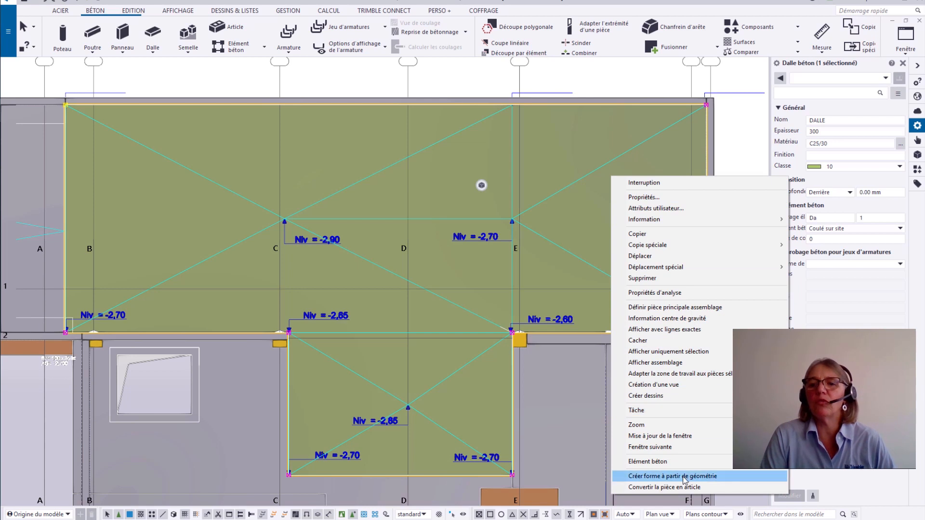
pyautogui.click(686, 487)
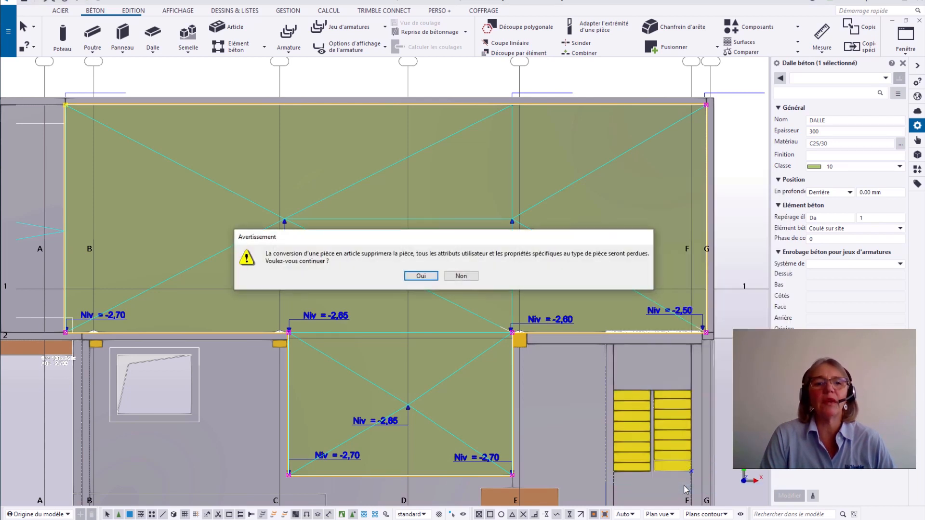
pyautogui.click(417, 276)
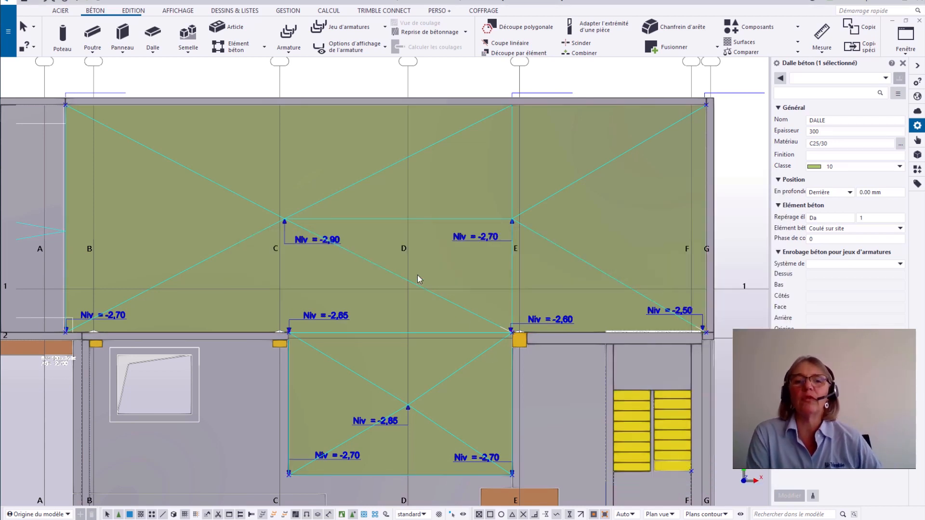
# Enable direct modification for the converted slab and show only this slab in the view.
pyautogui.click(575, 132)
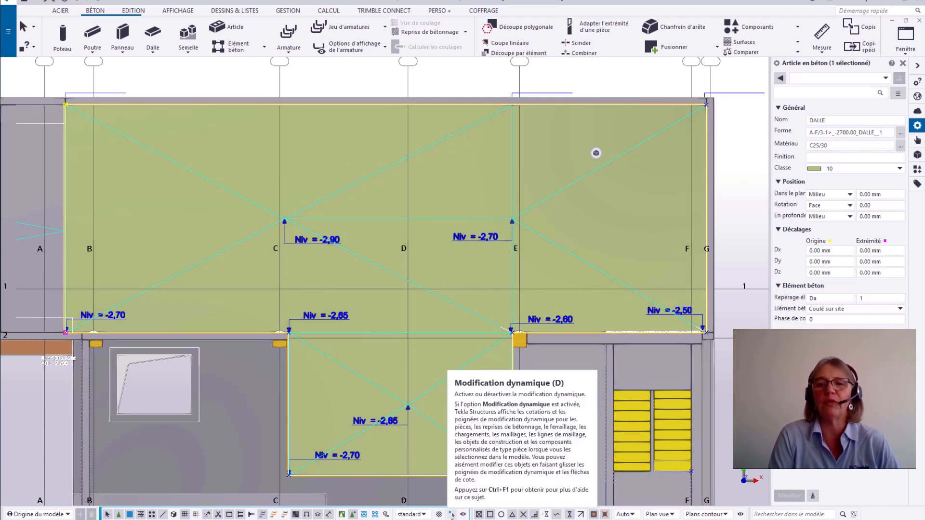
pyautogui.click(453, 515)
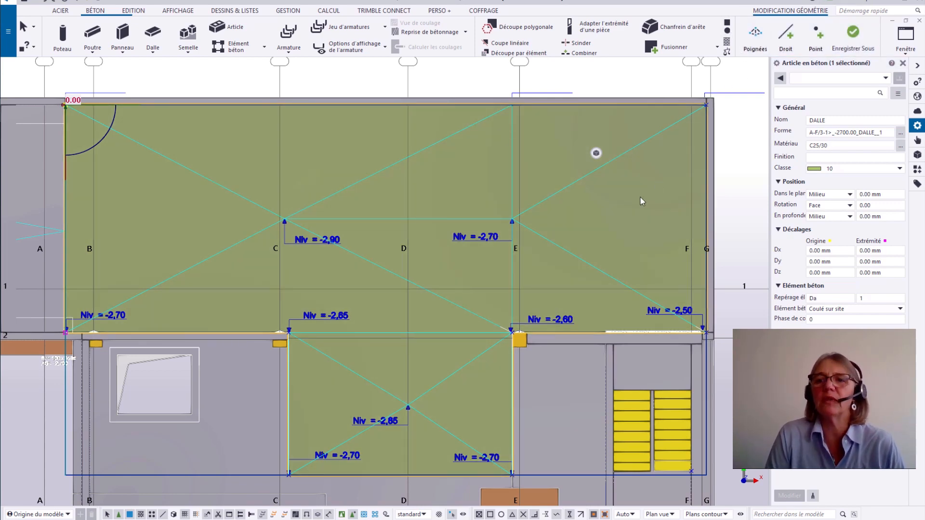
pyautogui.rightClick(641, 202)
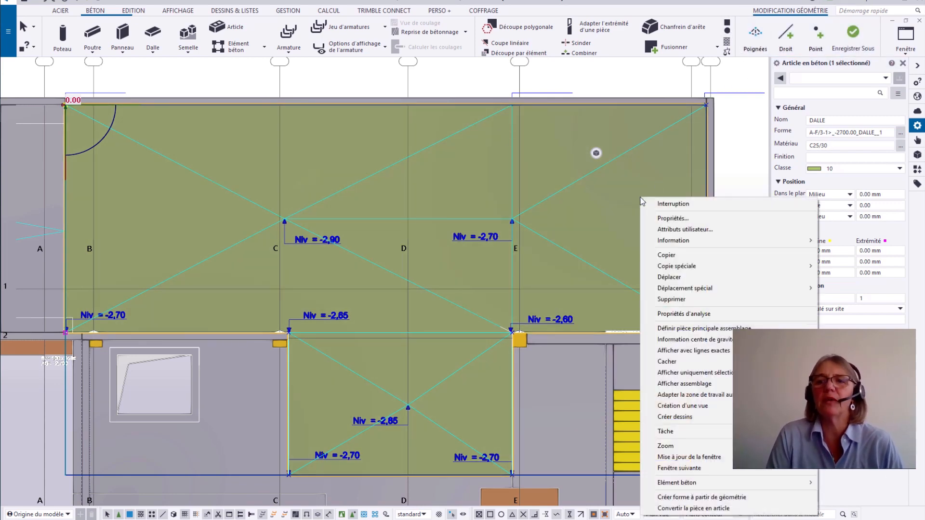
pyautogui.click(716, 371)
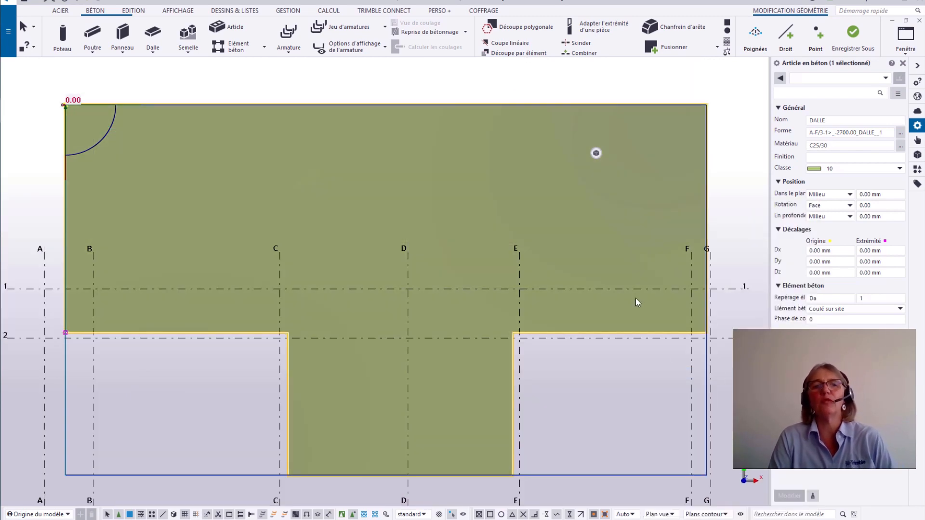
# Display the slab's geometry handles in a tilted view and try to grab its outer lower edge along axis G.
pyautogui.keyDown('ctrl'); pyautogui.moveTo(635, 297); pyautogui.dragTo(522, 239, button='middle'); pyautogui.keyUp('ctrl')
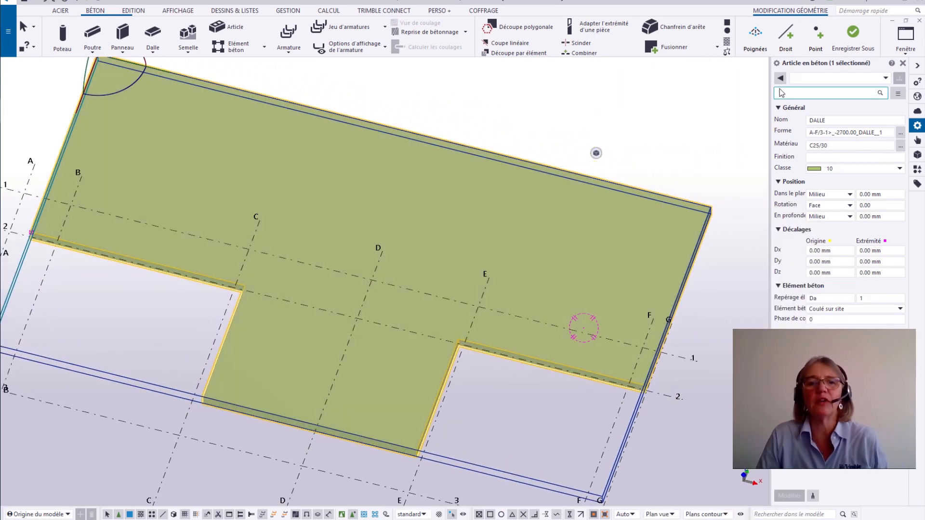
pyautogui.click(754, 33)
pyautogui.scroll(4, 693, 342)
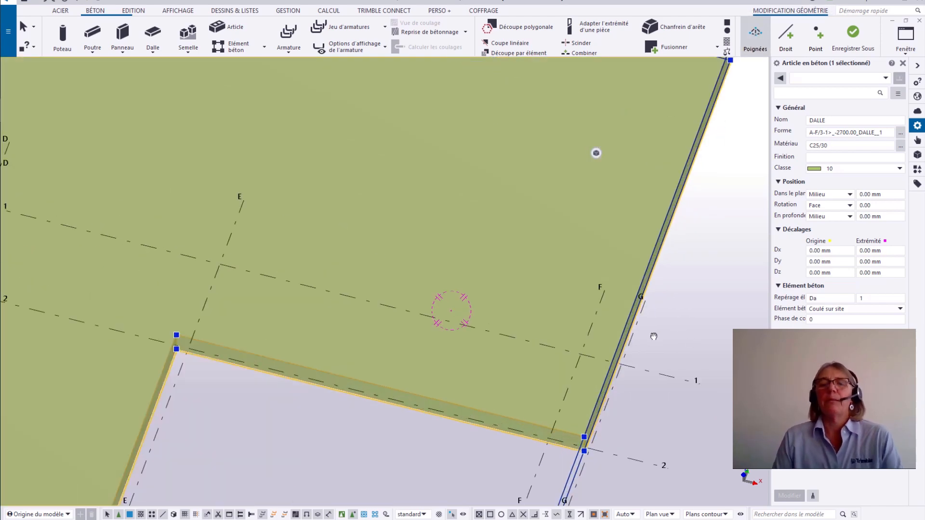
pyautogui.keyDown('ctrl'); pyautogui.moveTo(653, 337); pyautogui.dragTo(527, 270, button='middle'); pyautogui.keyUp('ctrl')
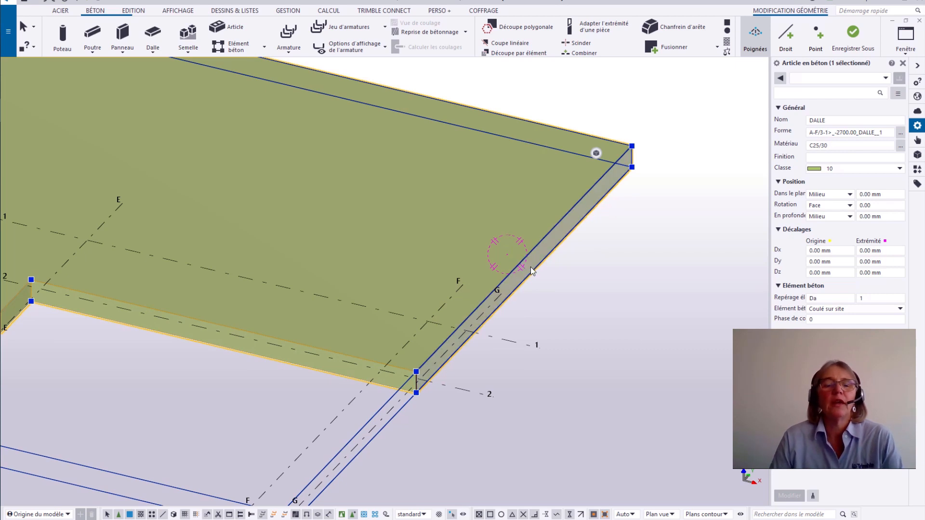
pyautogui.click(531, 271)
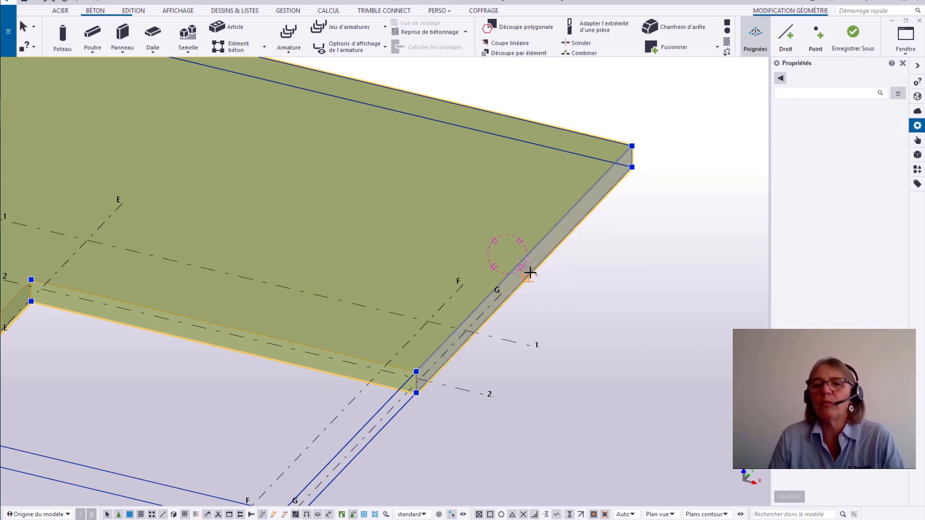
pyautogui.moveTo(529, 273); pyautogui.dragTo(541, 295)
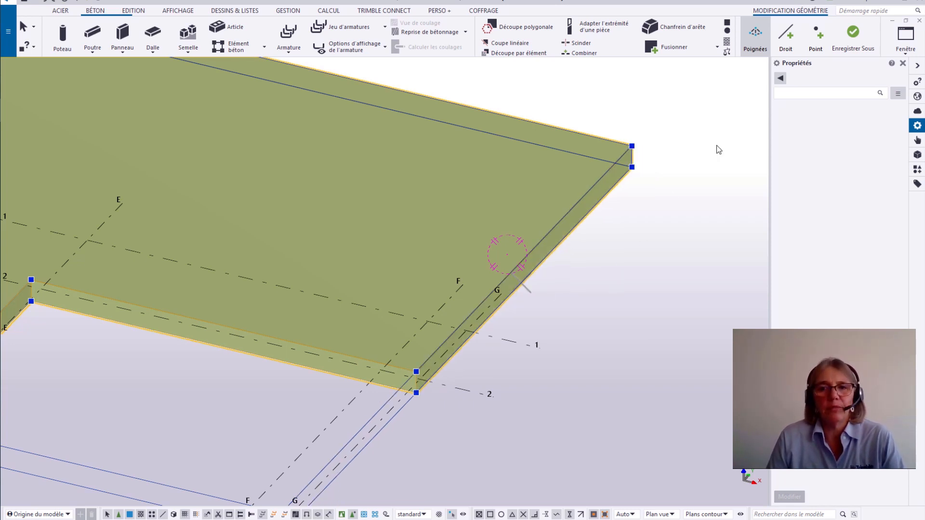
# Add a geometry edge across the slab's top face between the inner corners of the projection at axes E and C.
pyautogui.click(786, 36)
pyautogui.scroll(-3, 656, 295)
pyautogui.scroll(2, 337, 433)
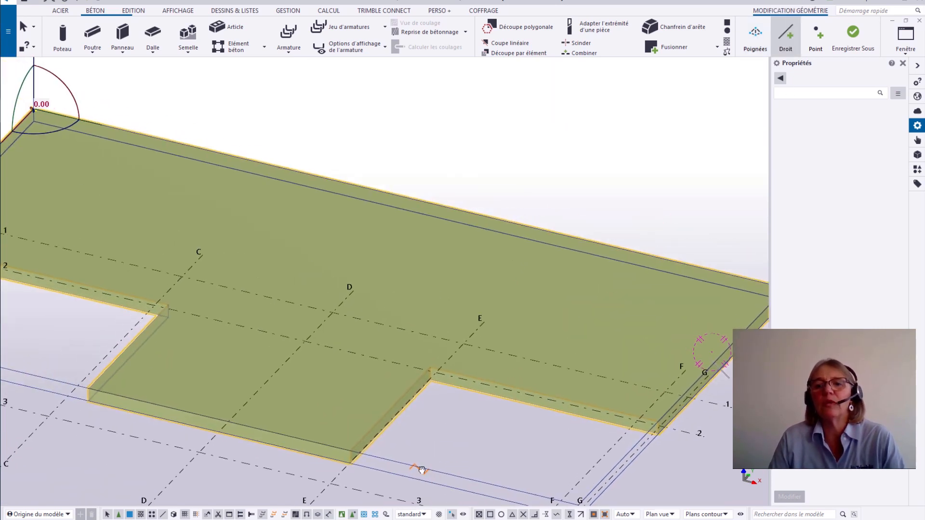
pyautogui.moveTo(422, 470); pyautogui.dragTo(432, 466, button='middle')
pyautogui.click(423, 366)
pyautogui.scroll(4, 198, 325)
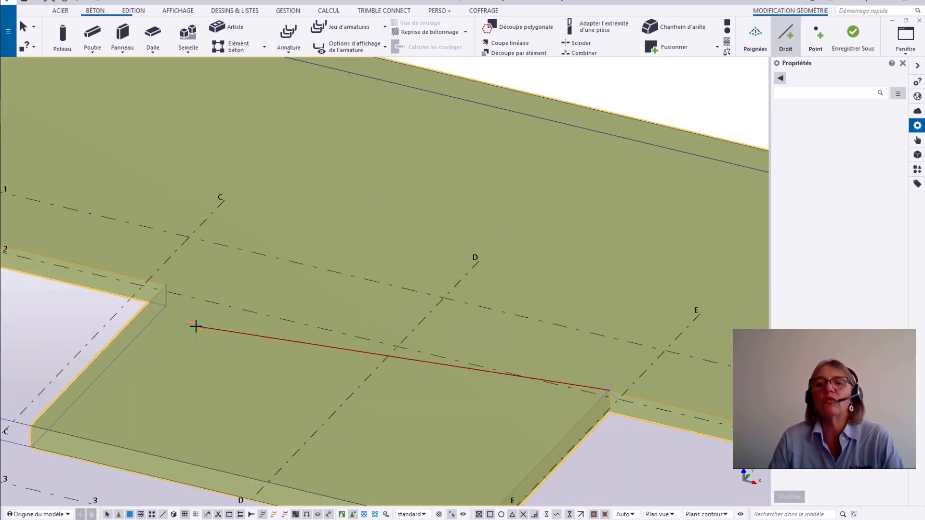
pyautogui.click(158, 270)
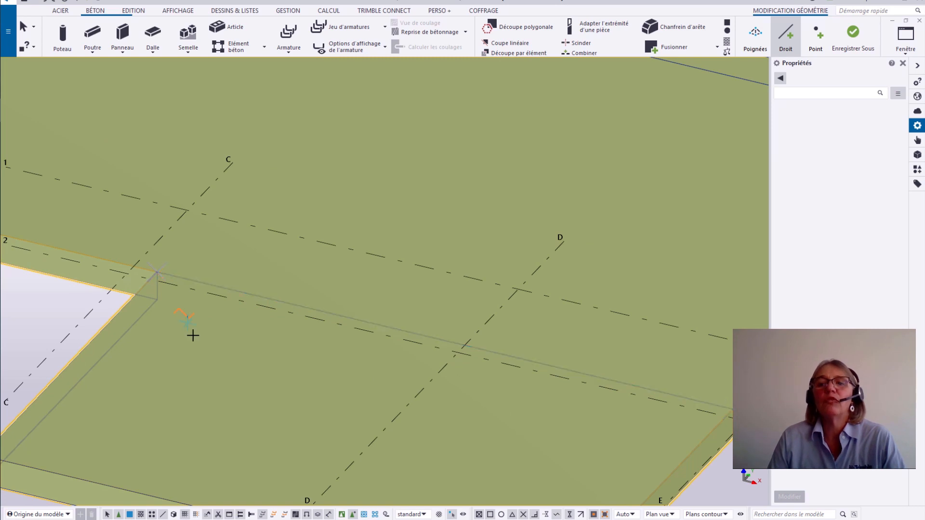
# Add a geometry edge from the projection's inner corner at axis E straight across to the slab's opposite long edge.
pyautogui.scroll(-3, 211, 346)
pyautogui.scroll(3, 510, 386)
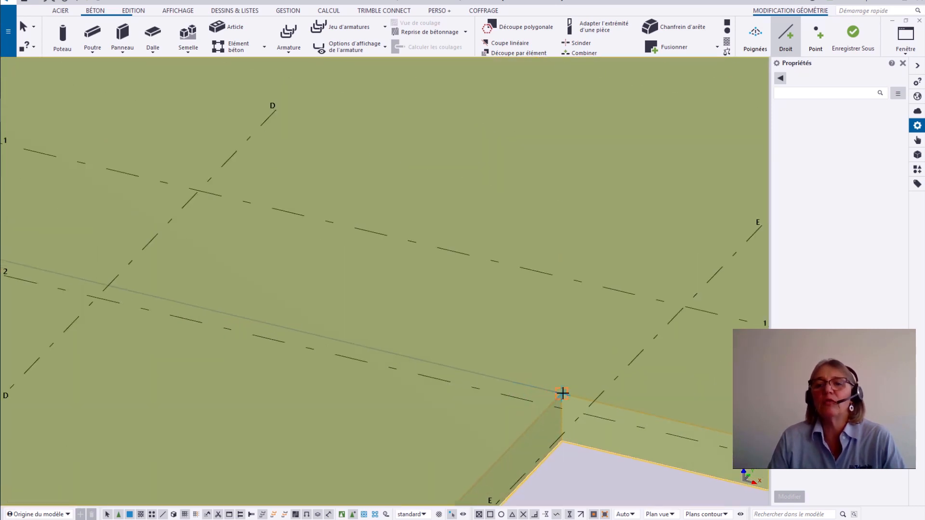
pyautogui.click(559, 393)
pyautogui.scroll(-3, 211, 400)
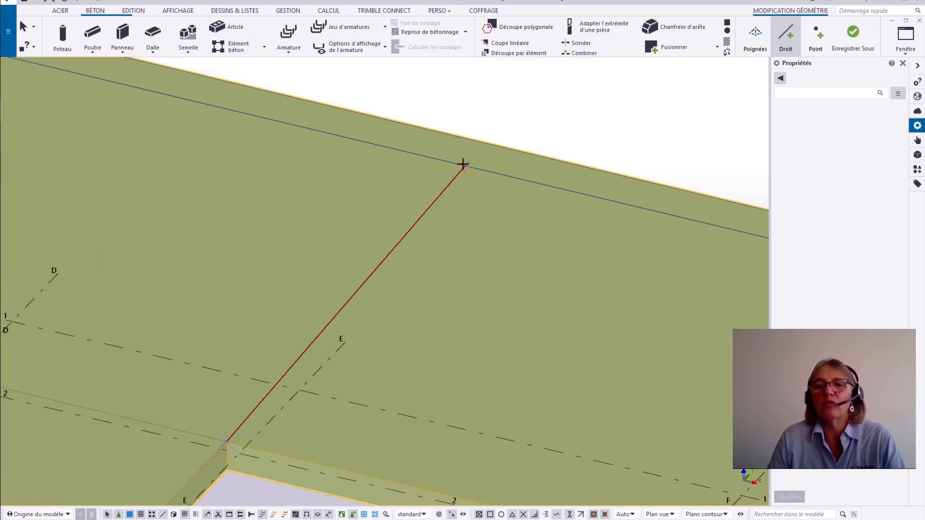
pyautogui.click(507, 151)
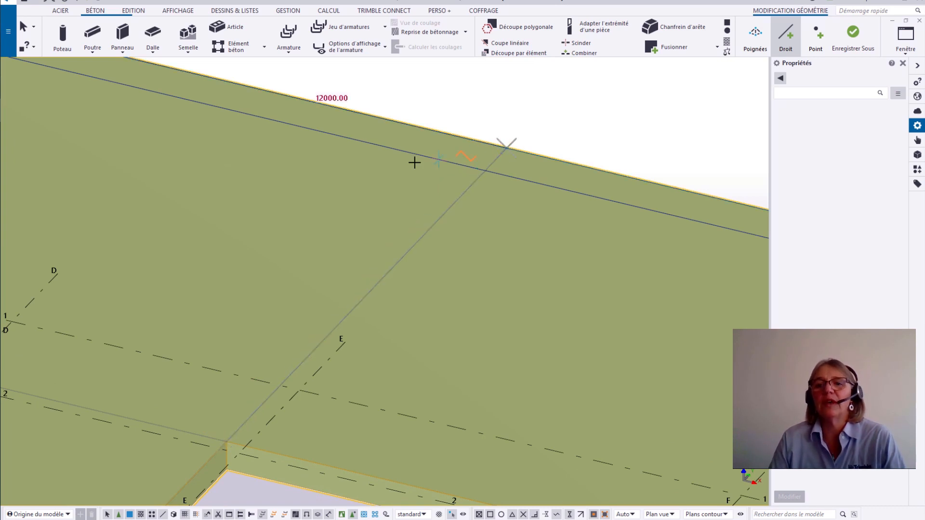
# Add two geometry edges from the midpoint of the axis E dividing edge to the slab's two top corners near axis G.
pyautogui.scroll(-3, 412, 160)
pyautogui.click(388, 224)
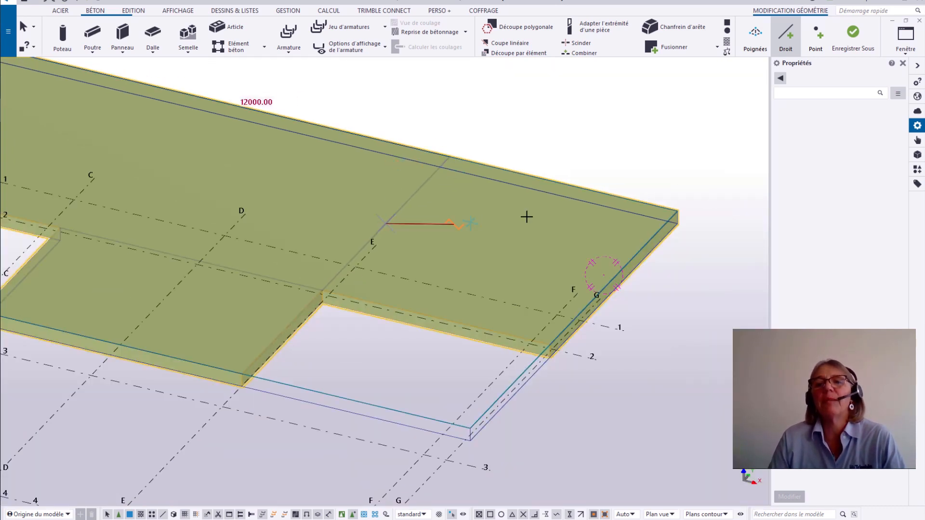
pyautogui.click(677, 211)
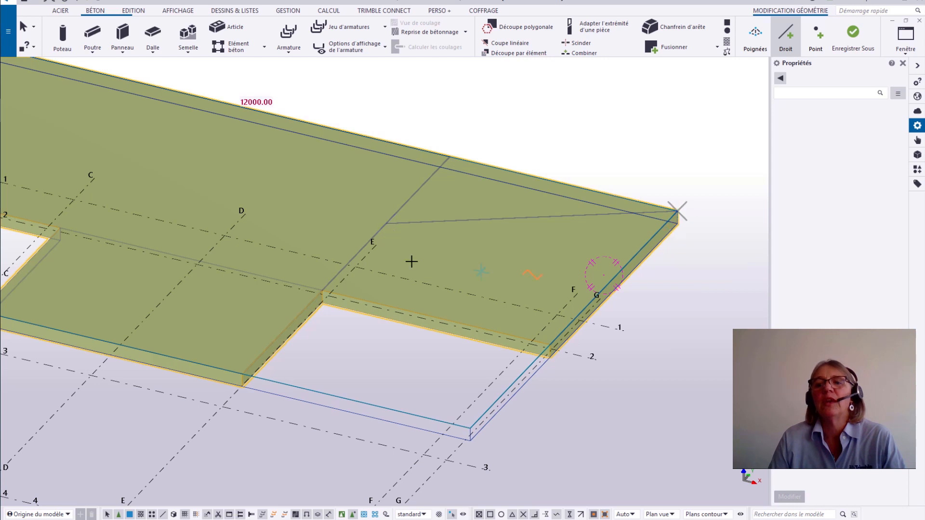
pyautogui.click(386, 223)
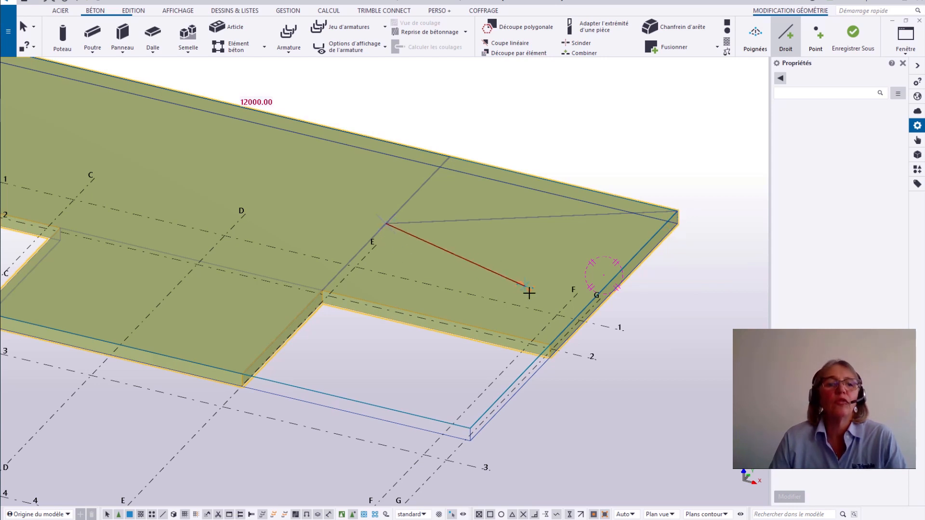
pyautogui.click(550, 346)
pyautogui.press('Escape')
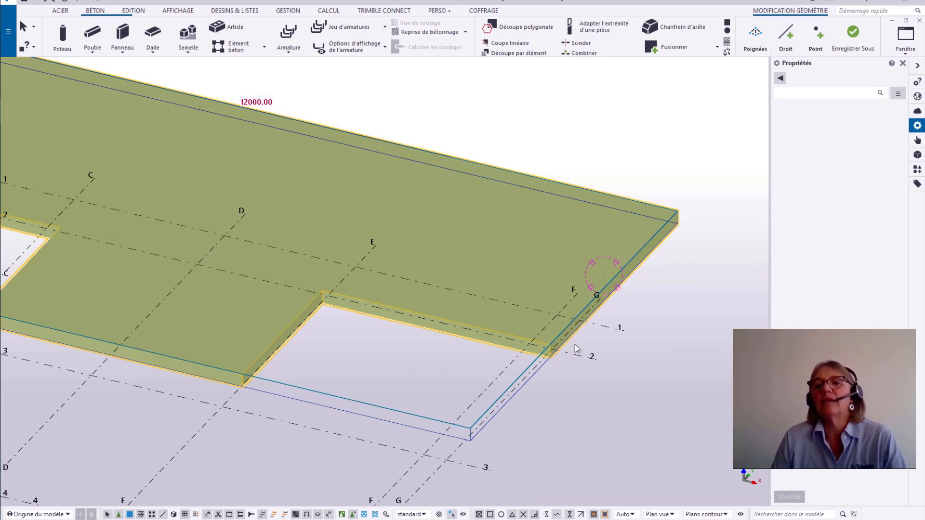
# Raise the slab's two top corners near axis G vertically using their geometry handles.
pyautogui.click(755, 34)
pyautogui.scroll(8, 574, 327)
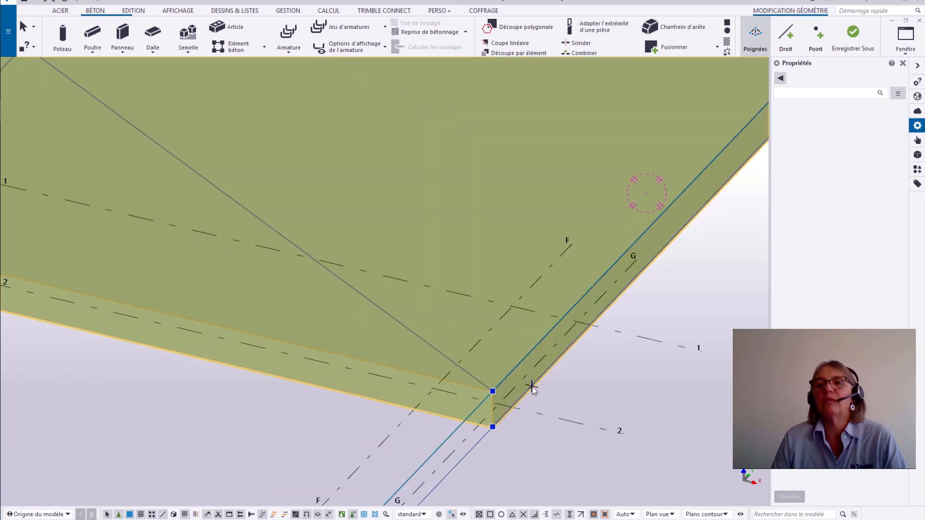
pyautogui.moveTo(466, 394); pyautogui.dragTo(464, 351)
pyautogui.scroll(-5, 465, 351)
pyautogui.scroll(8, 583, 277)
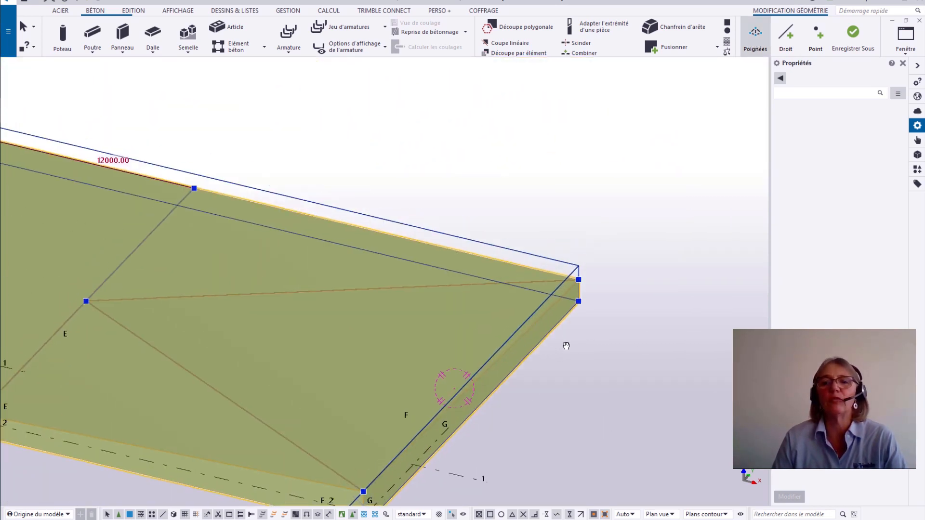
pyautogui.scroll(3, 586, 278)
pyautogui.moveTo(574, 318); pyautogui.dragTo(579, 231)
pyautogui.scroll(-10, 602, 204)
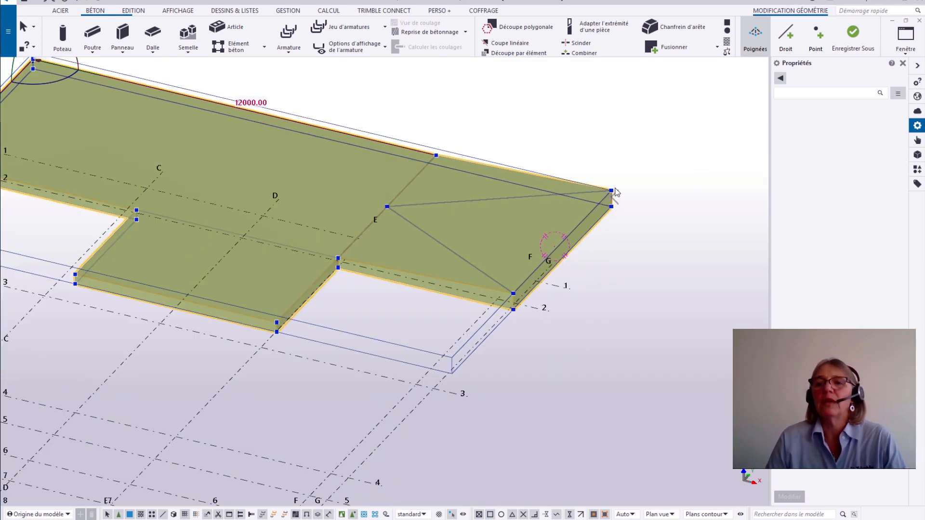
pyautogui.moveTo(605, 249); pyautogui.dragTo(692, 341, button='middle')
pyautogui.scroll(2, 630, 313)
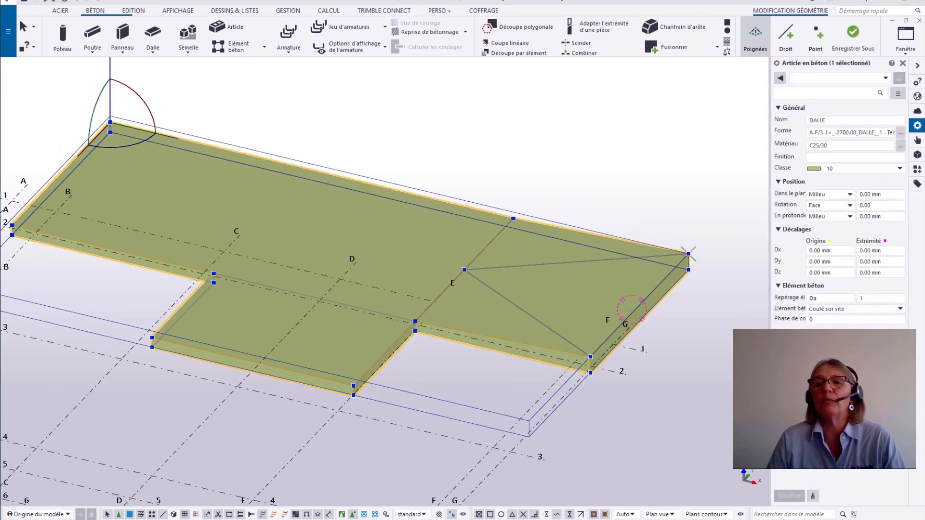
# Add one geometry point inside the projection's top face at axis D and another inside the main top face near axis C.
pyautogui.click(815, 38)
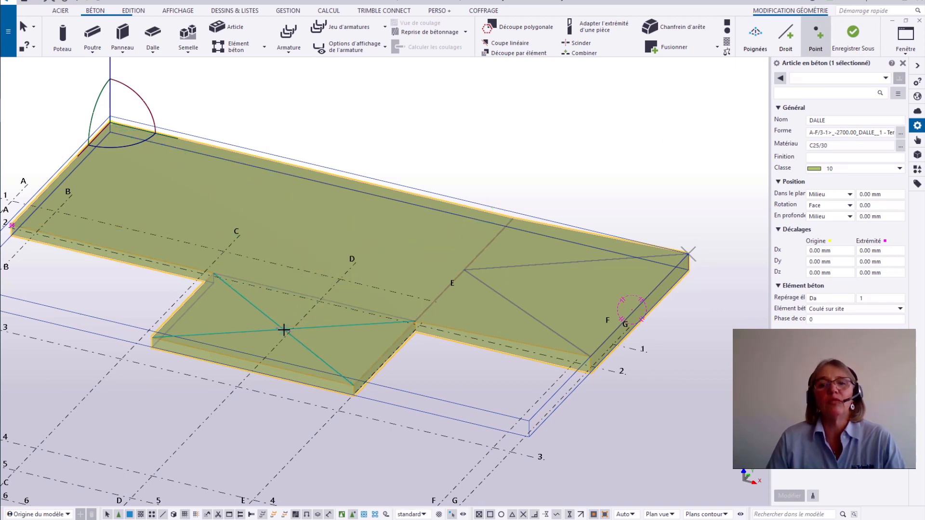
pyautogui.click(260, 222)
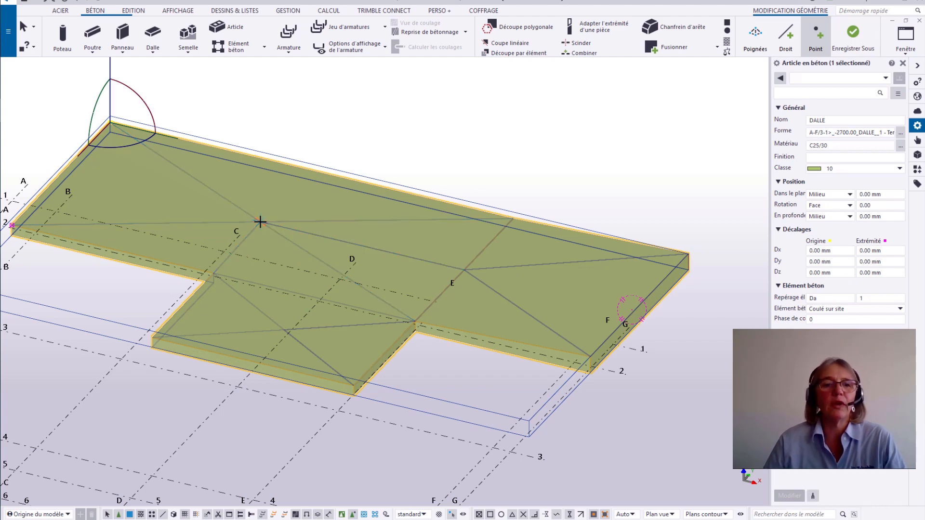
pyautogui.click(759, 50)
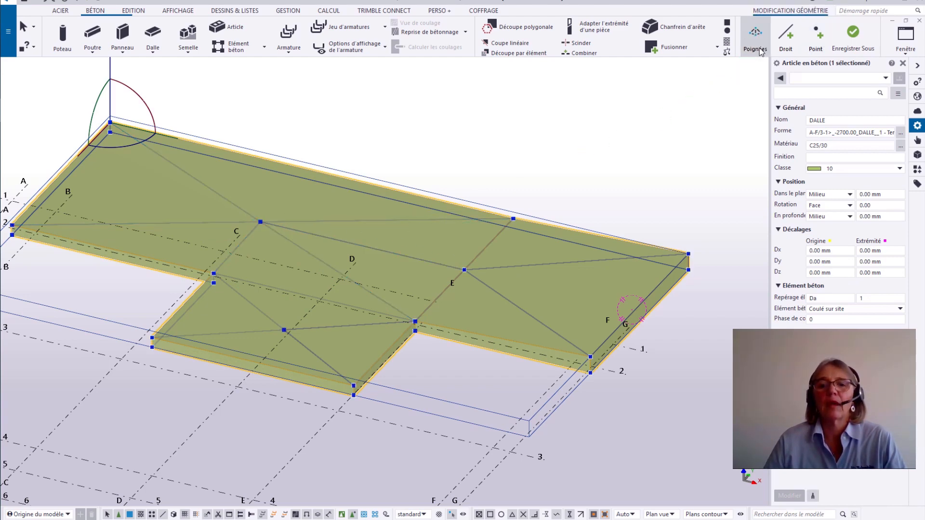
# Raise the top-face point at axis E on the slab's long edge by 100 mm in Z using a relative position.
pyautogui.click(514, 219)
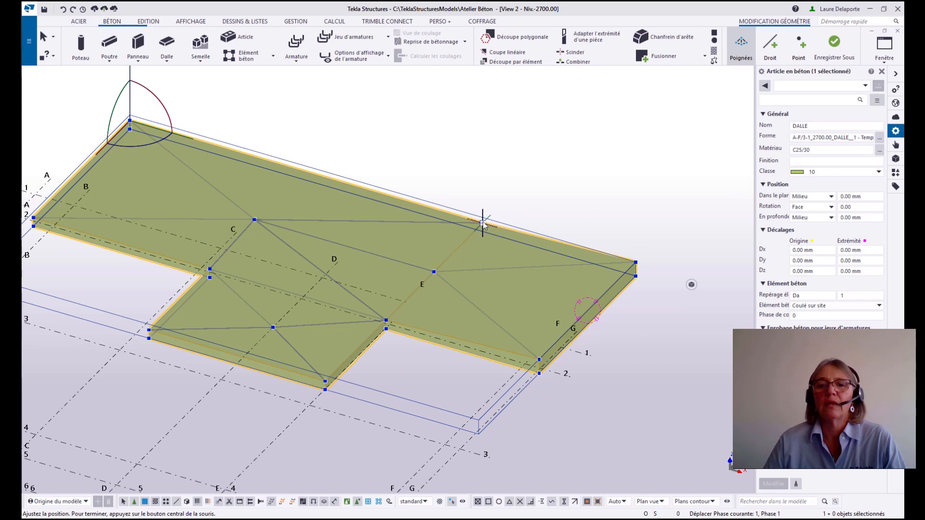
pyautogui.click(482, 223)
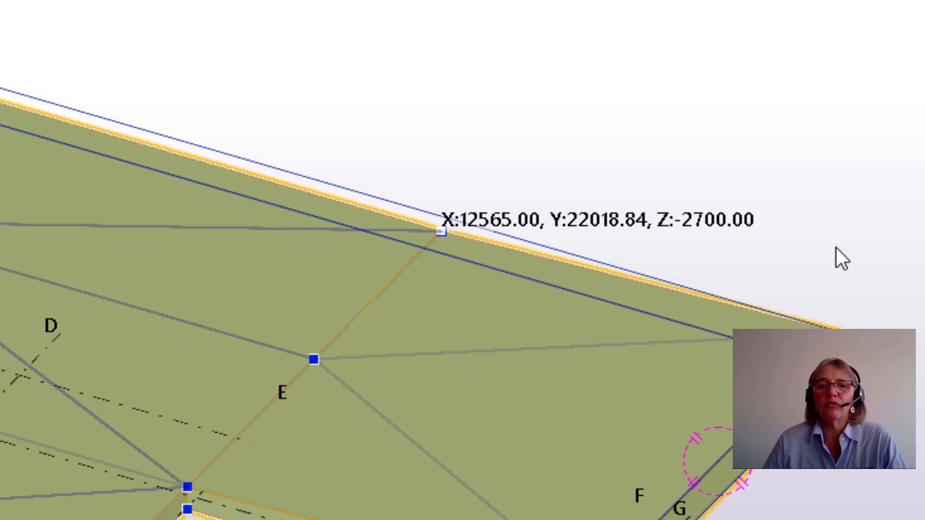
pyautogui.write('@')
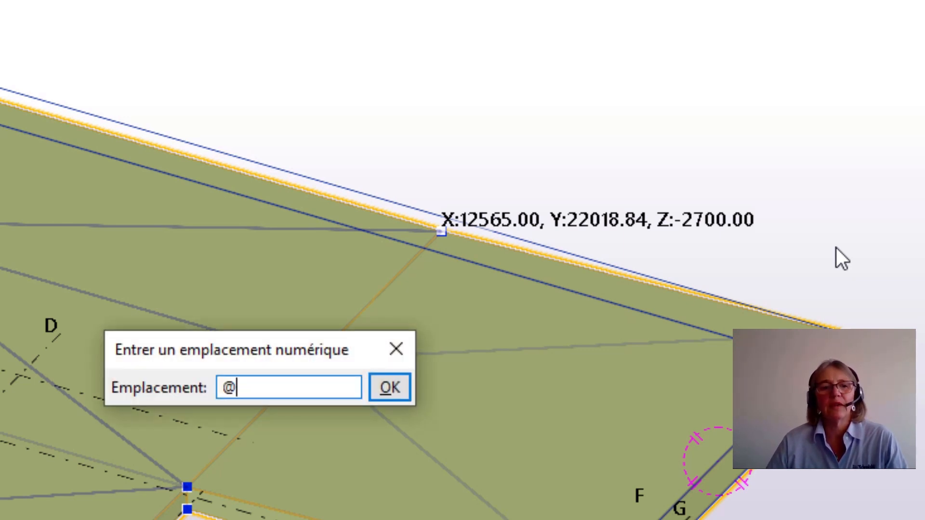
pyautogui.write('z')
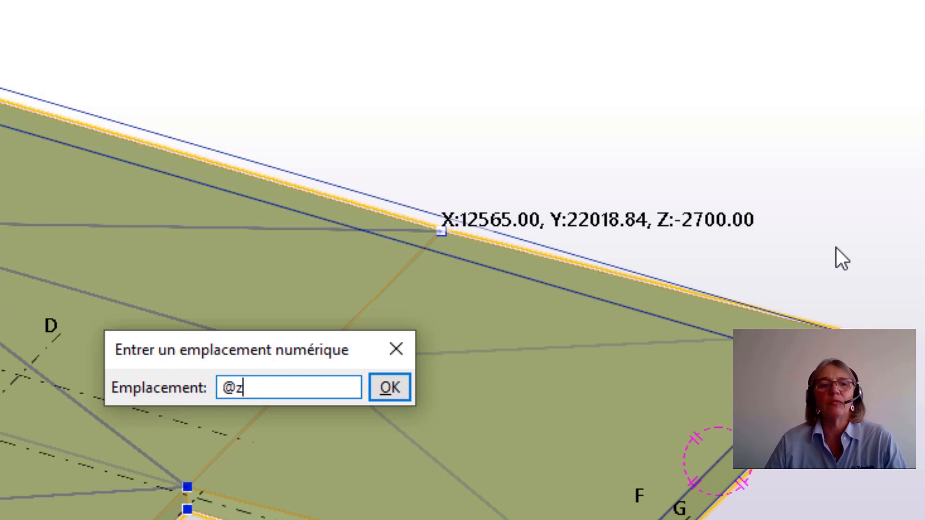
pyautogui.write('100')
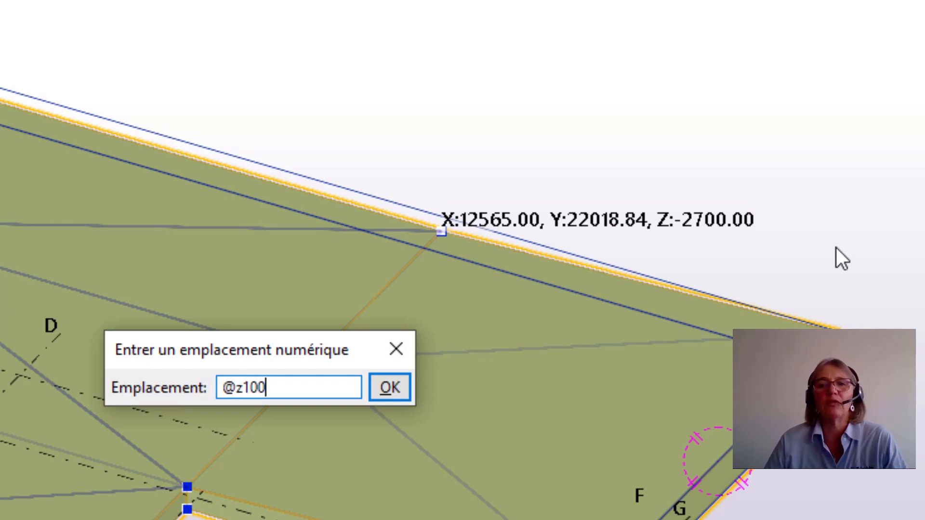
pyautogui.press('Return')
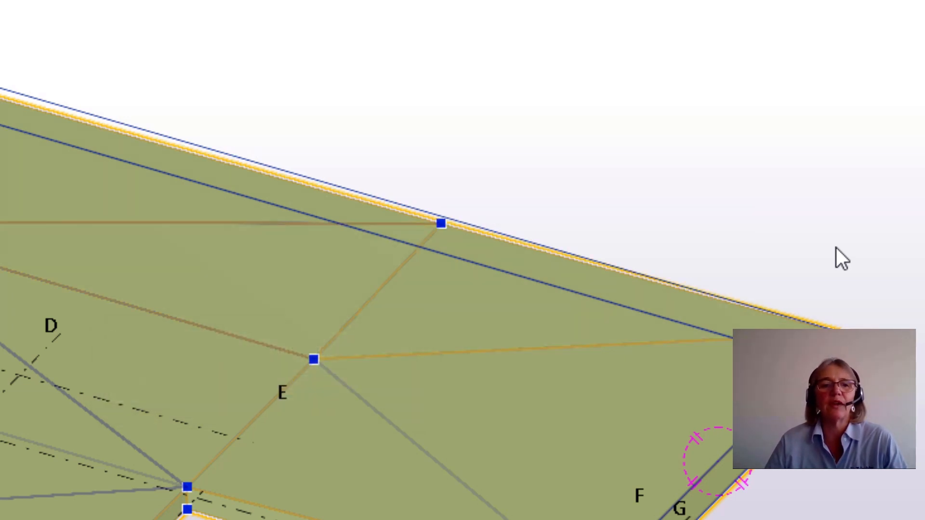
pyautogui.click(442, 224)
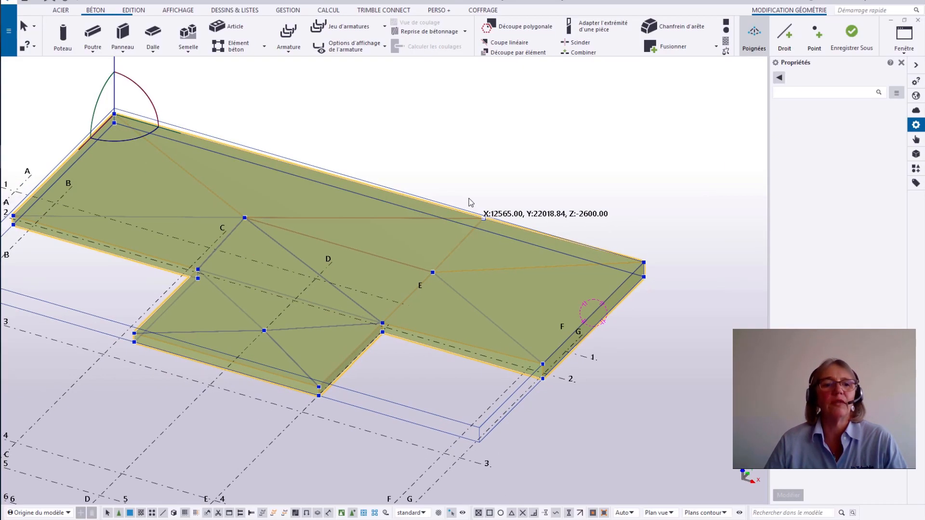
# Raise the projection's inner top corners in Z by relative offsets of 100 mm at axis E and 50 mm at axis C.
pyautogui.click(382, 323)
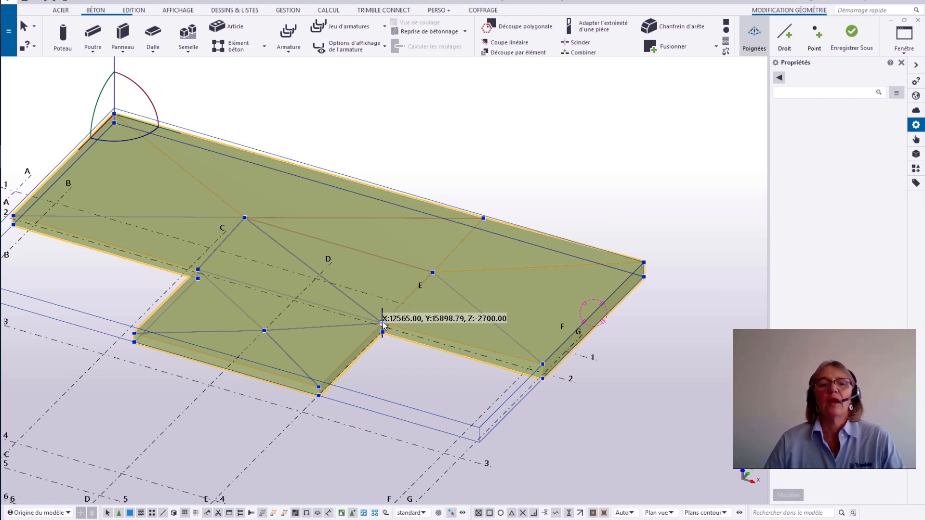
pyautogui.write('@z')
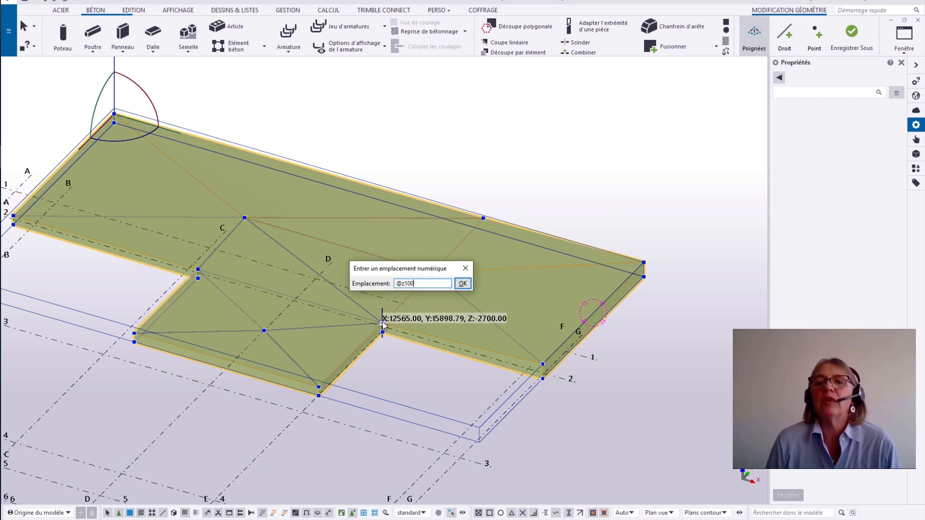
pyautogui.write('100')
pyautogui.press('Return')
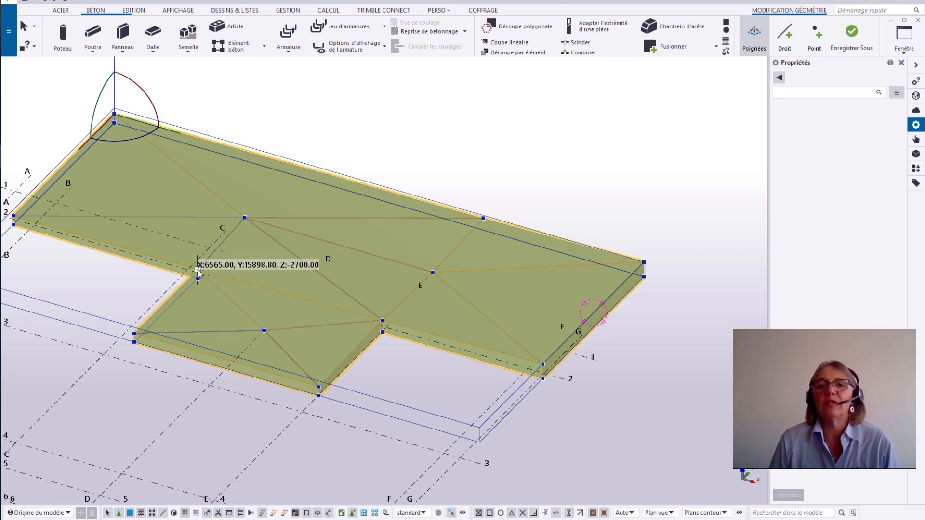
pyautogui.write('@z50')
pyautogui.press('Return')
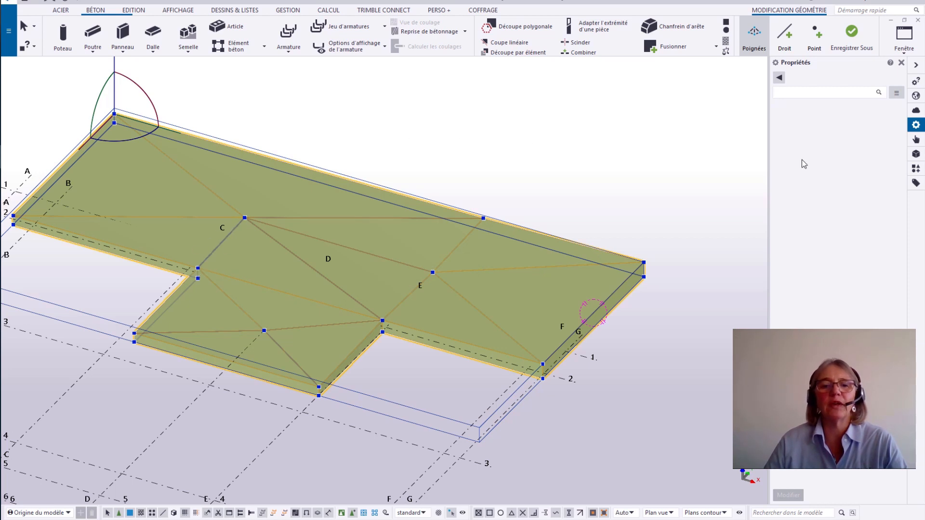
# Show the Défaut reference model group and move the interior point near axis C to the absolute level Z -2900.
pyautogui.click(915, 153)
pyautogui.click(789, 117)
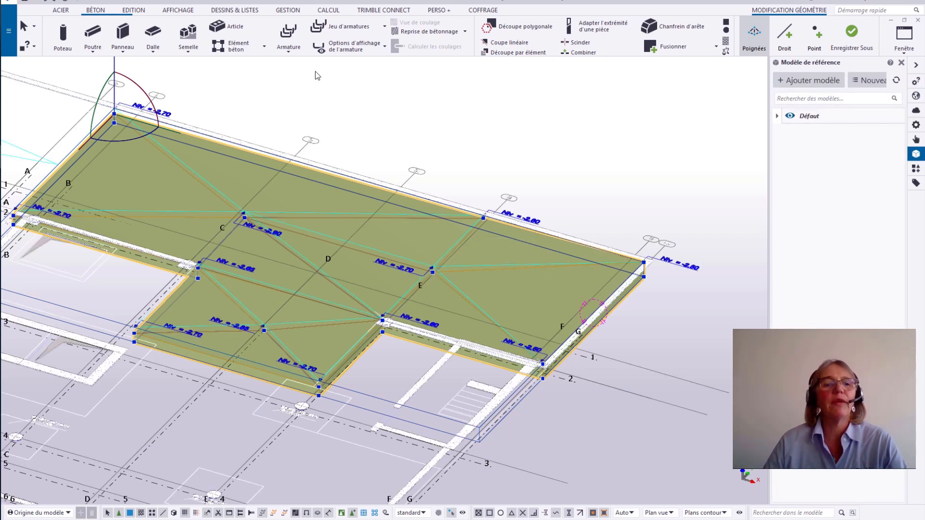
pyautogui.scroll(5, 244, 217)
pyautogui.scroll(2, 267, 231)
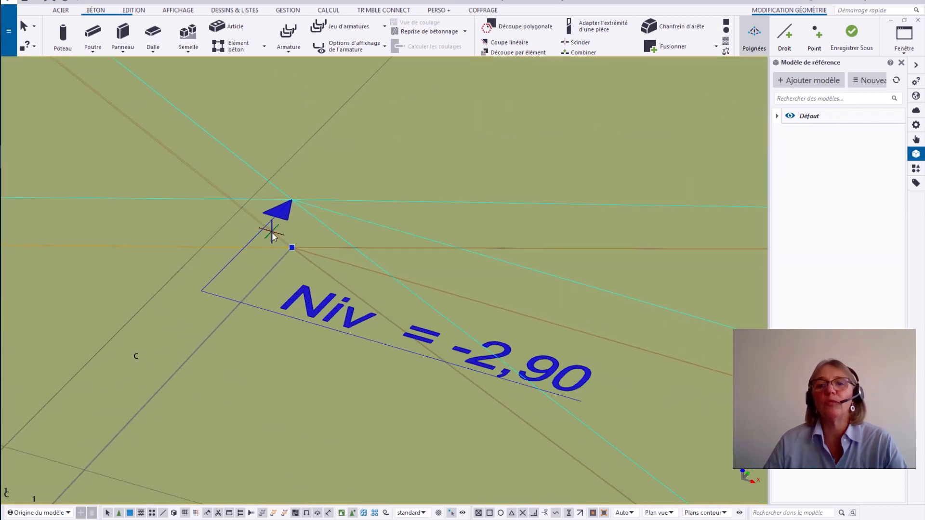
pyautogui.moveTo(292, 247)
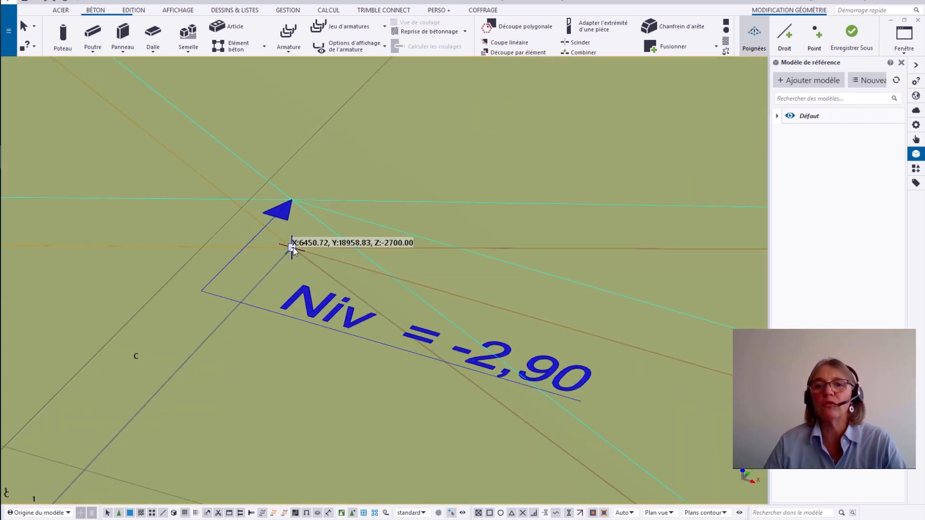
pyautogui.write('$')
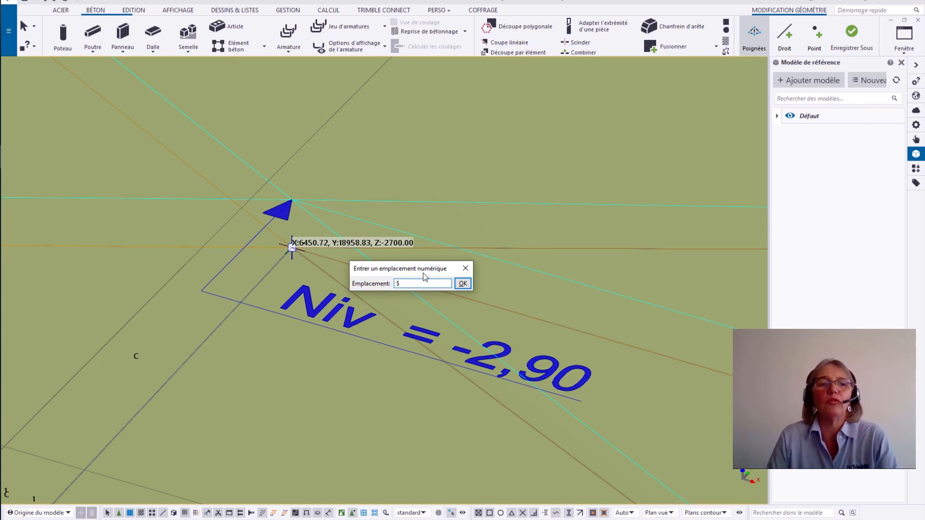
pyautogui.write('z-2900')
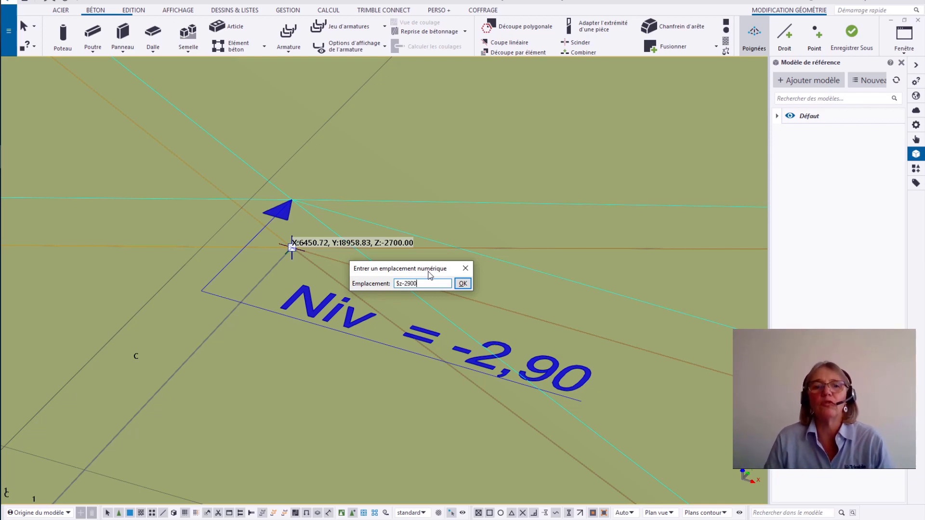
pyautogui.press('Return')
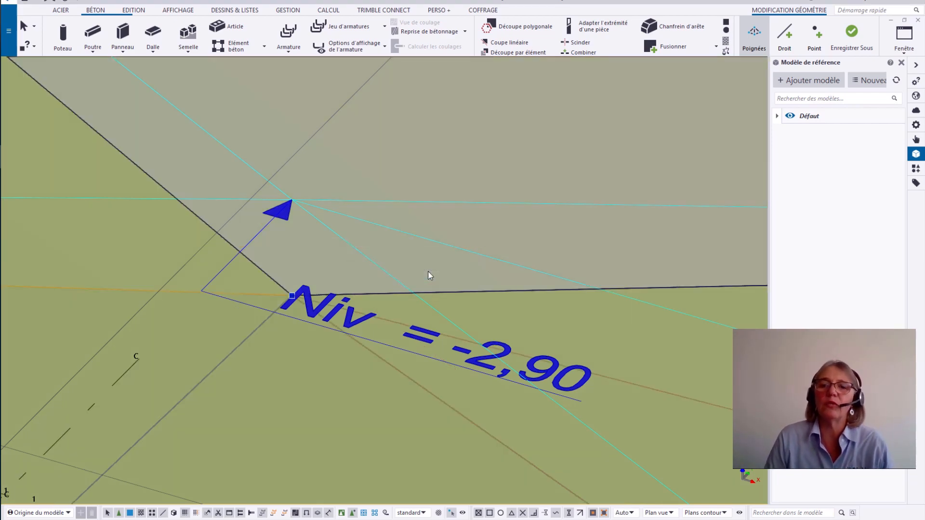
# Move the interior point of the projection at axis D to the absolute level Z -2850.
pyautogui.scroll(-5, 250, 190)
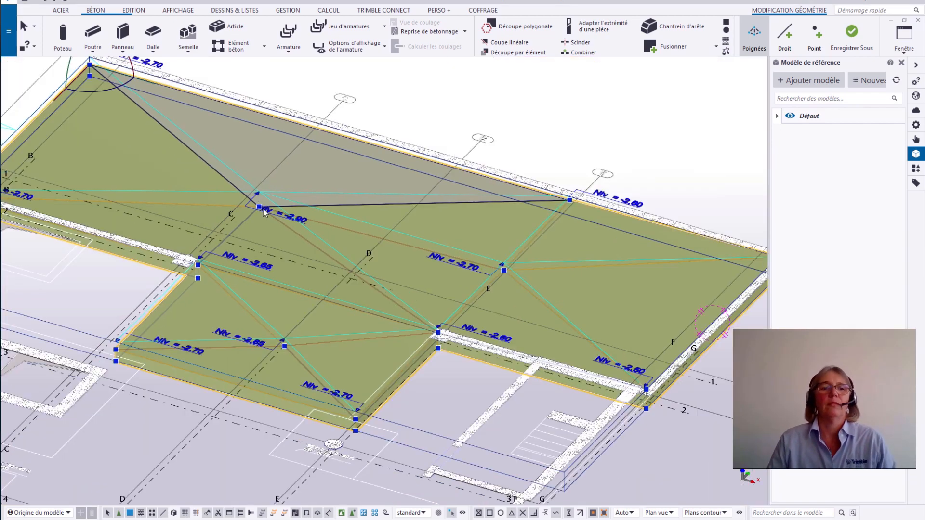
pyautogui.scroll(8, 284, 347)
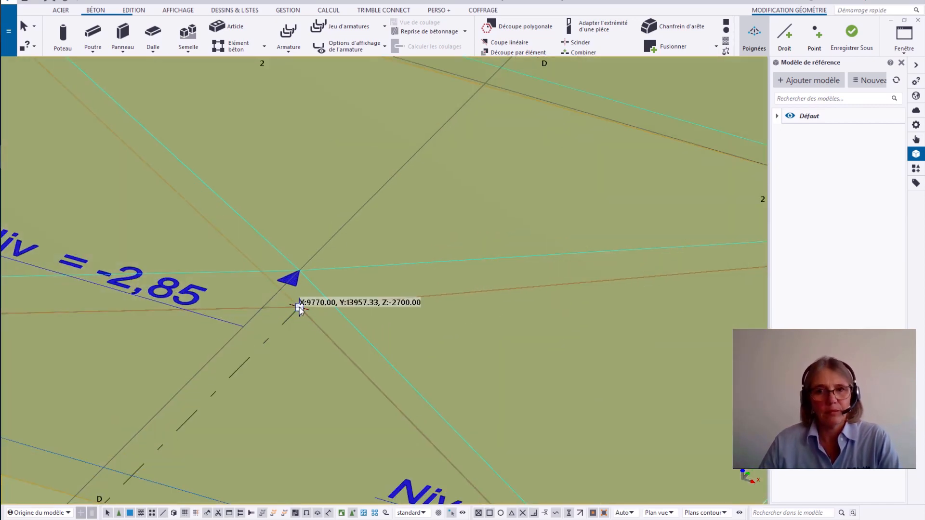
pyautogui.write('$z-')
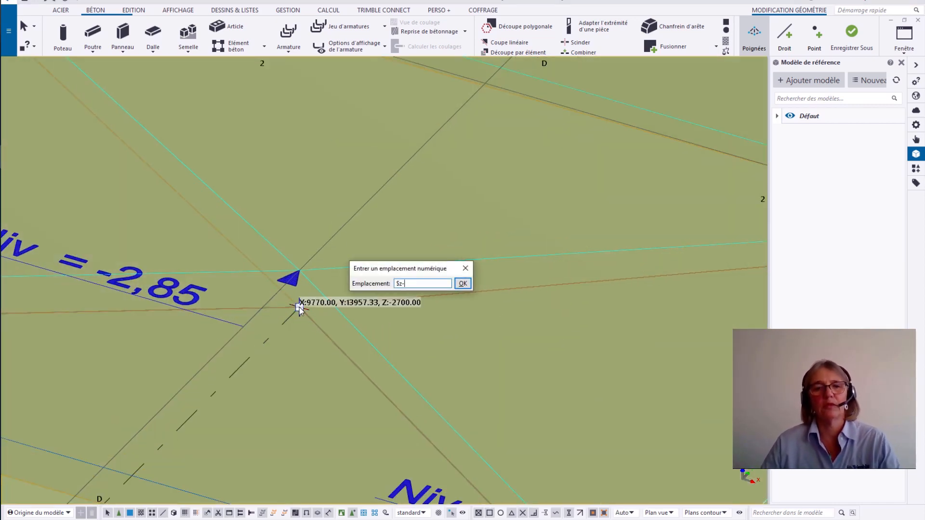
pyautogui.write('2850')
pyautogui.press('Return')
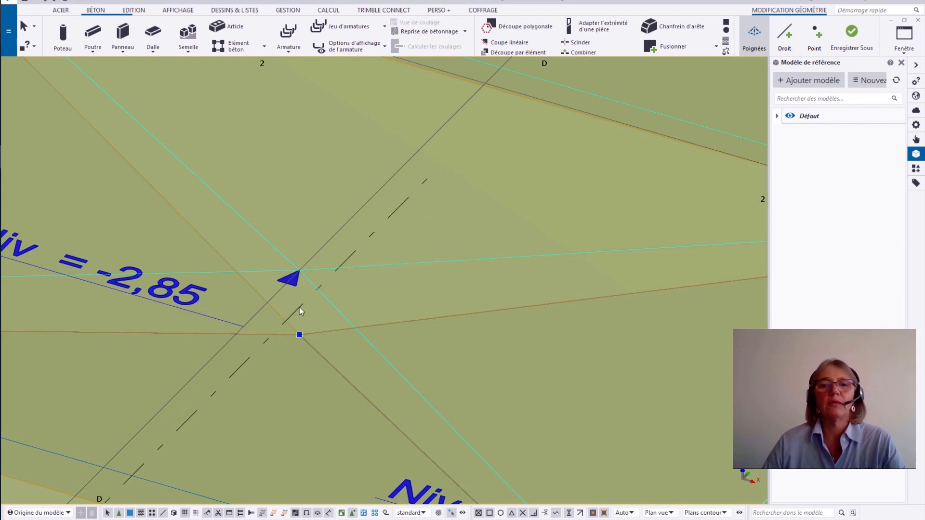
# Save the modified slab geometry as a new shape named Drainage in the shape catalog.
pyautogui.scroll(-10, 299, 310)
pyautogui.scroll(3, 315, 308)
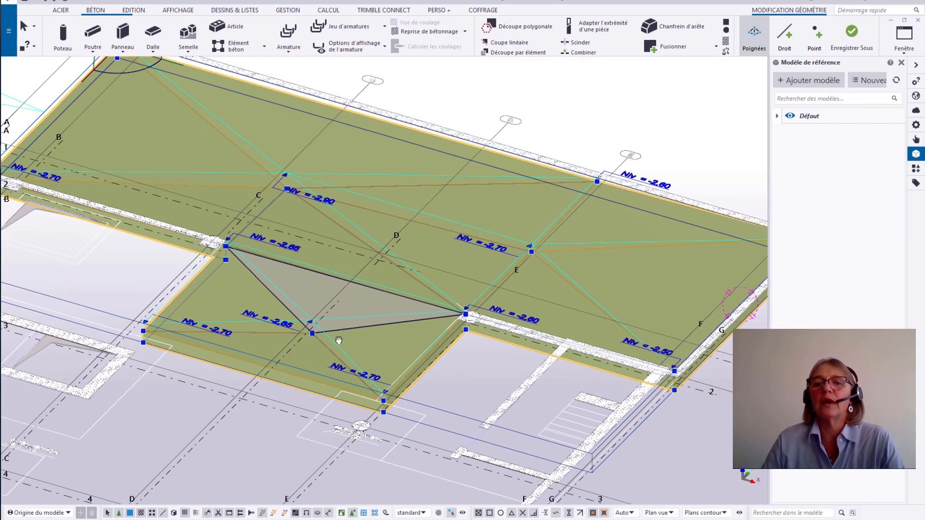
pyautogui.scroll(-2, 318, 328)
pyautogui.moveTo(320, 322); pyautogui.dragTo(326, 324, button='middle')
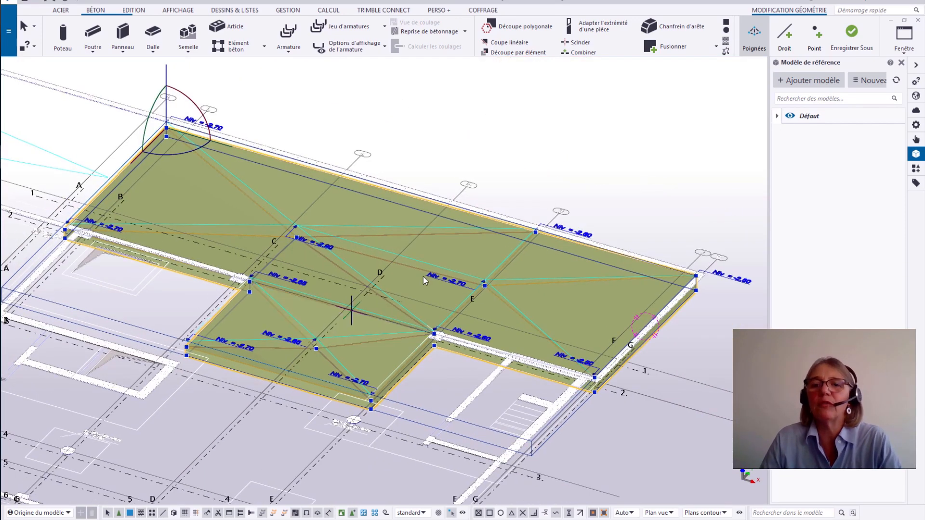
pyautogui.click(850, 36)
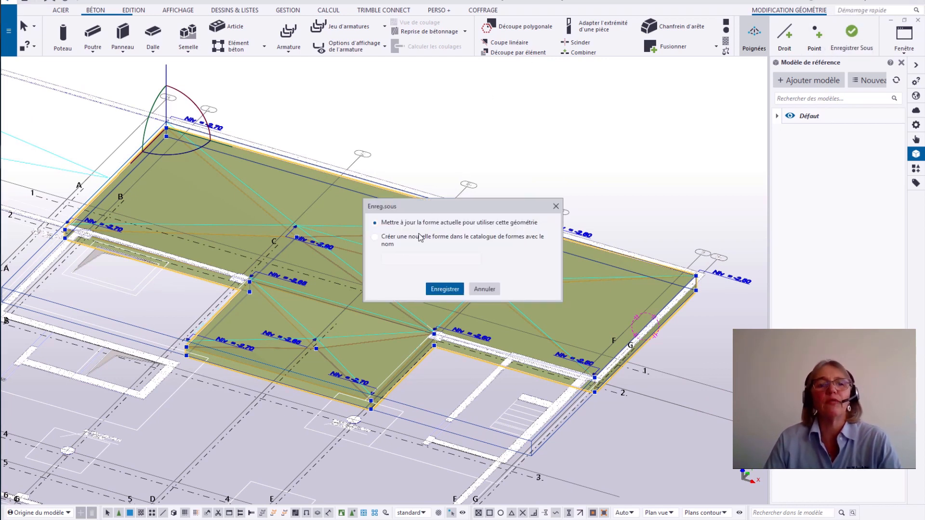
pyautogui.click(383, 241)
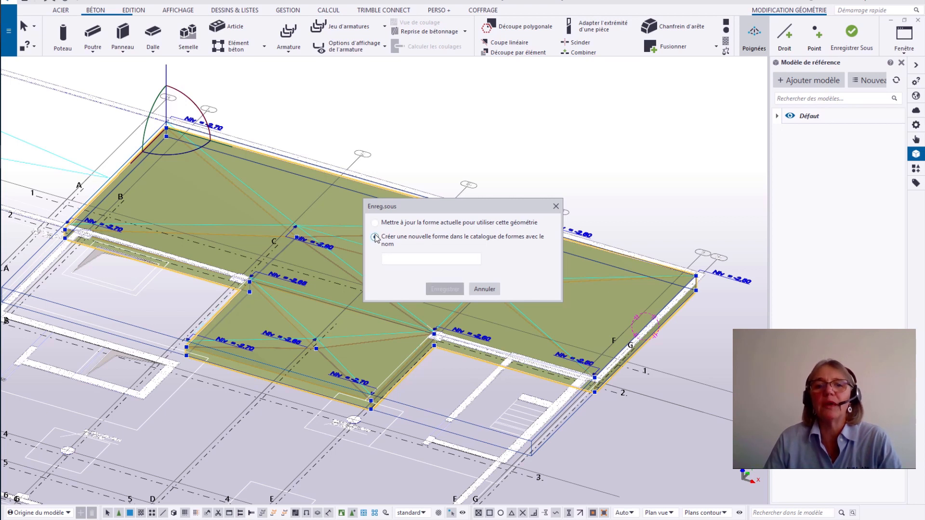
pyautogui.click(386, 259)
pyautogui.write('Drainage')
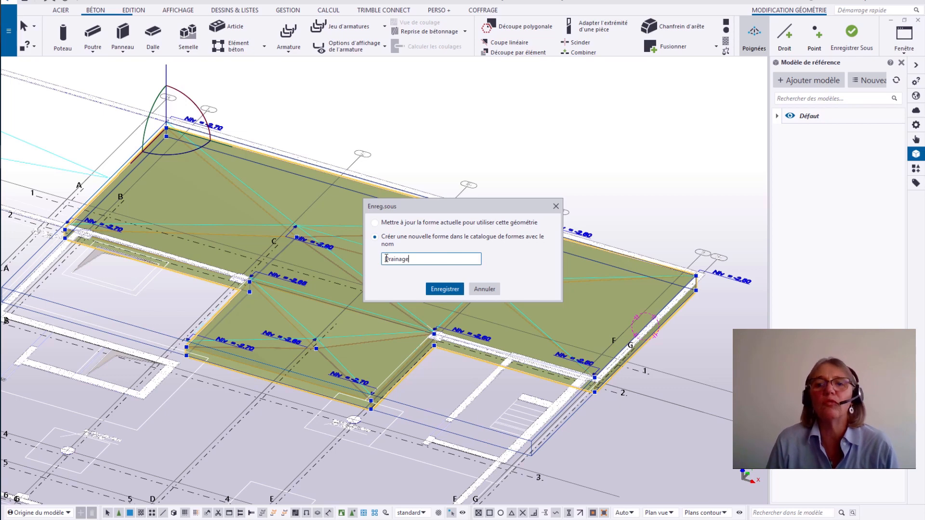
pyautogui.click(439, 290)
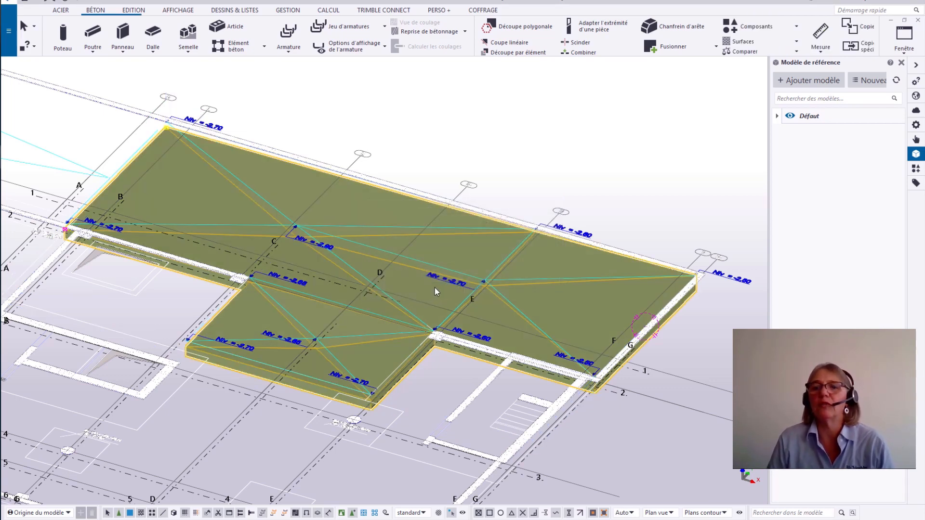
# Hide the Défaut reference models and select the slab to check its name and shape properties.
pyautogui.click(789, 116)
pyautogui.click(472, 337)
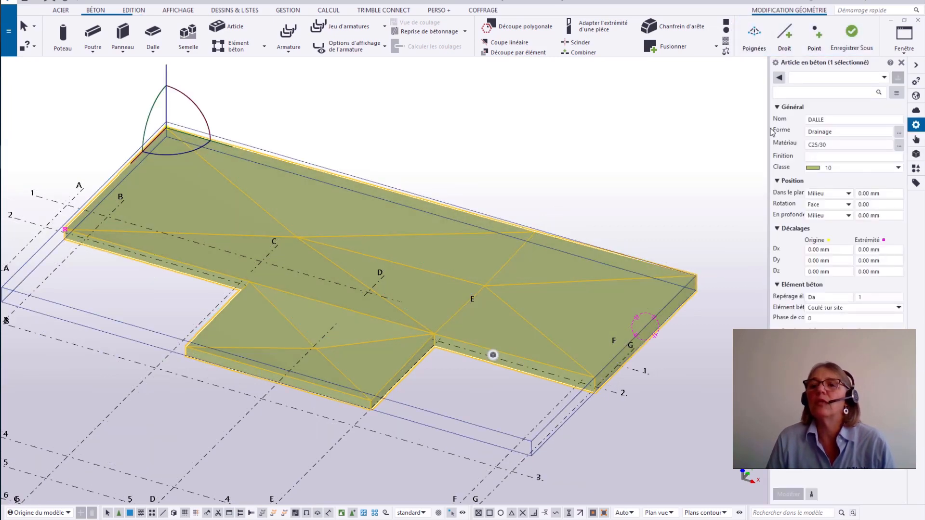
pyautogui.click(855, 130)
pyautogui.click(850, 121)
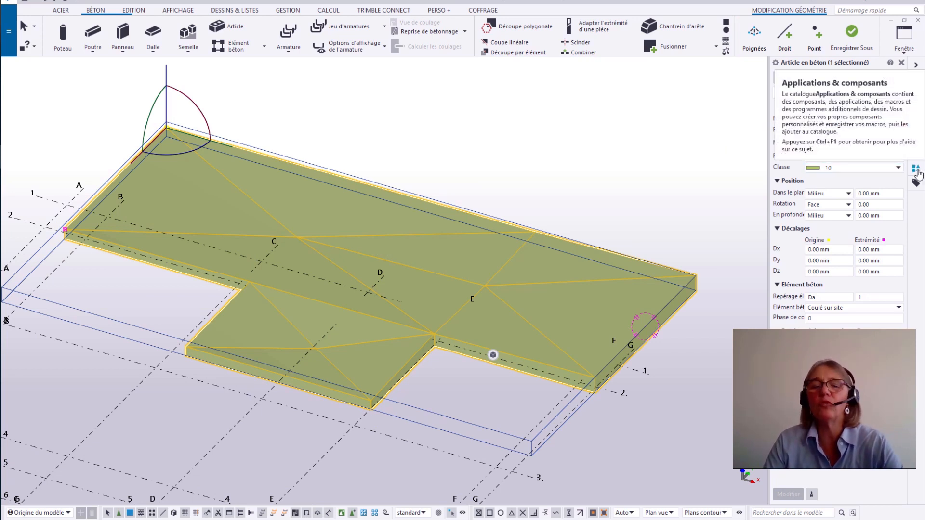
# Search the applications and components catalog for Shape.
pyautogui.click(916, 169)
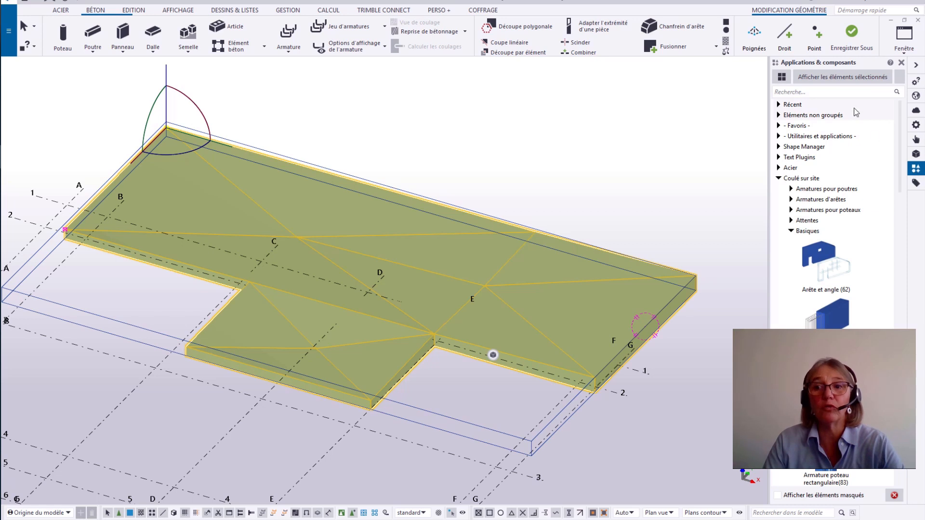
pyautogui.click(844, 94)
pyautogui.write('S')
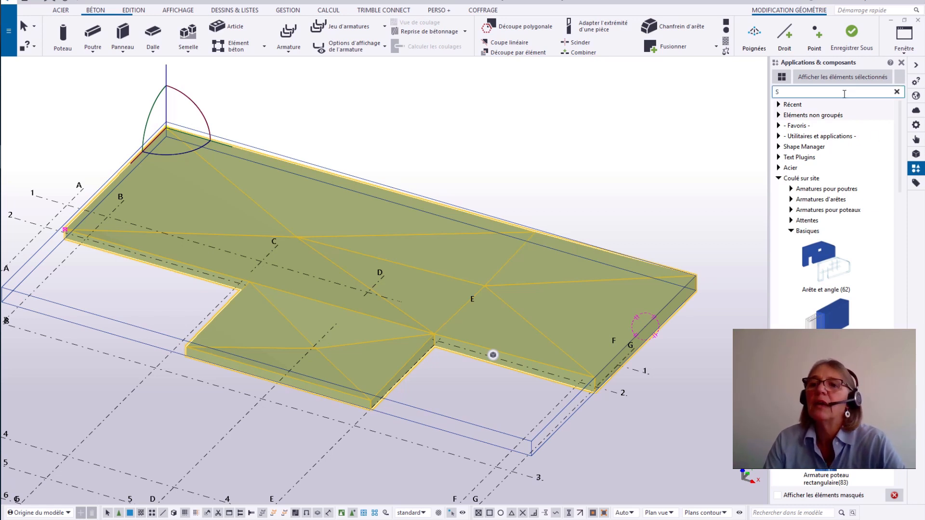
pyautogui.write('hape')
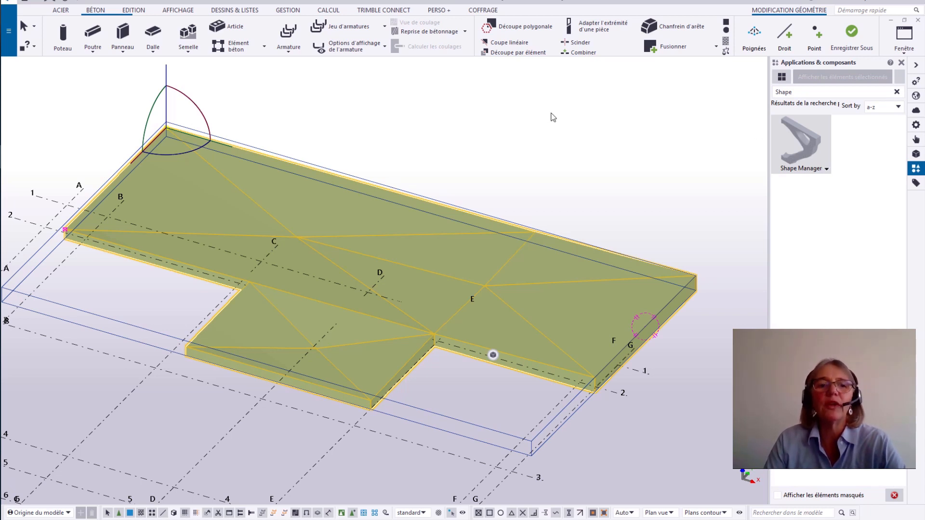
# Open the Shape Manager, sort the shapes by name, and preview the Drainage shape from another angle.
pyautogui.doubleClick(800, 148)
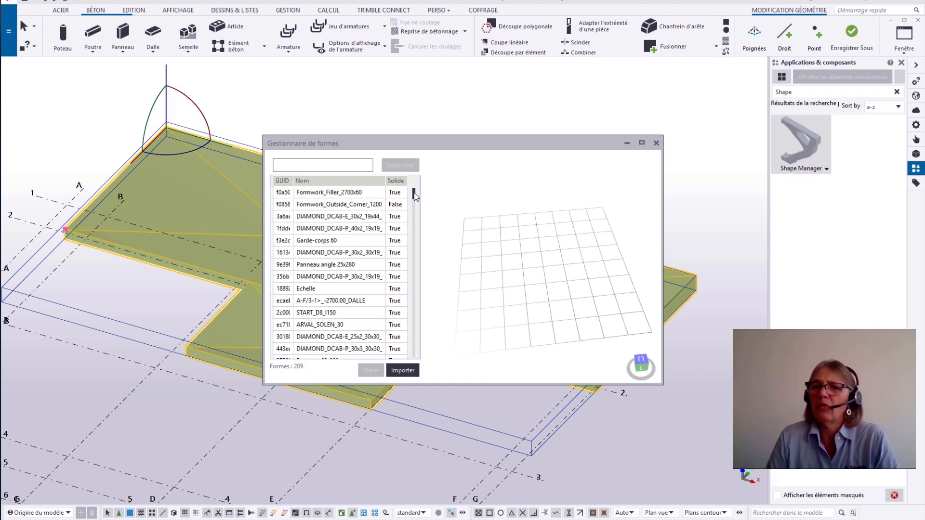
pyautogui.moveTo(414, 195)
pyautogui.mouseDown()
pyautogui.moveTo(413, 354)
pyautogui.moveTo(410, 180)
pyautogui.mouseUp()
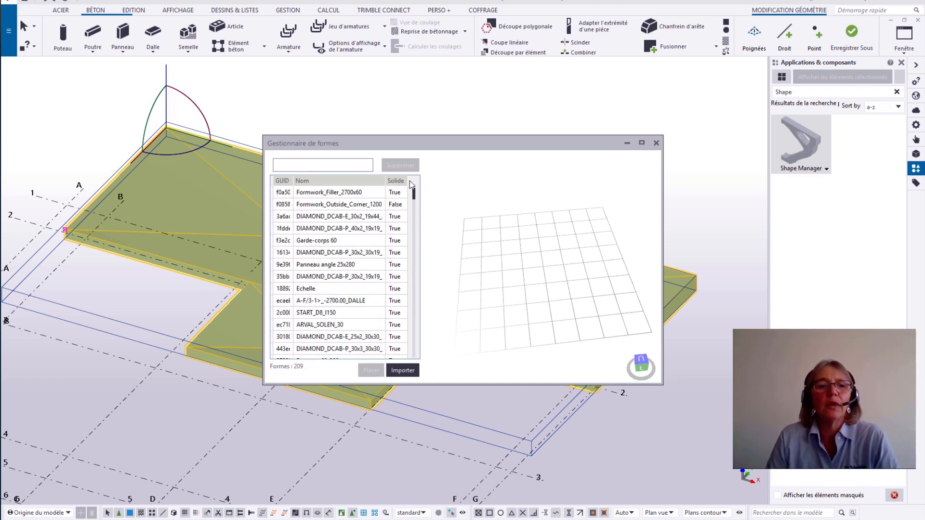
pyautogui.click(371, 182)
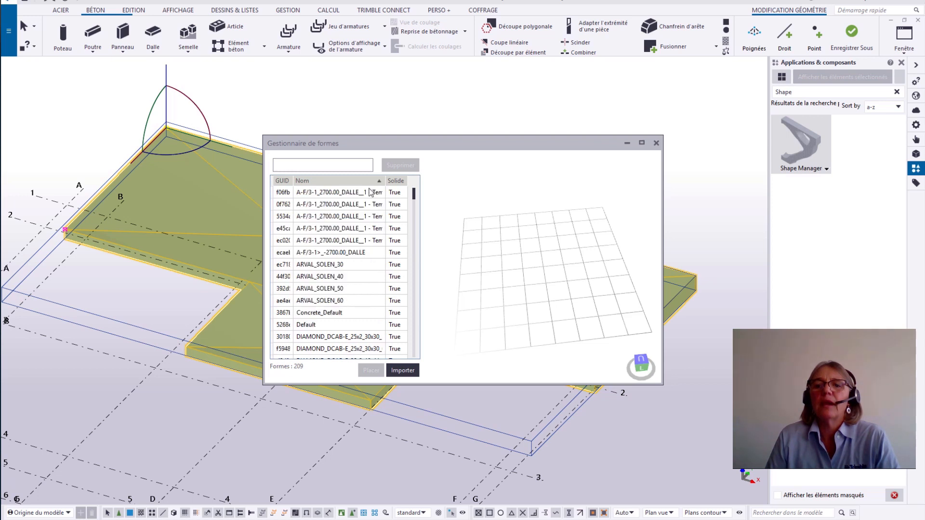
pyautogui.scroll(-6, 348, 264)
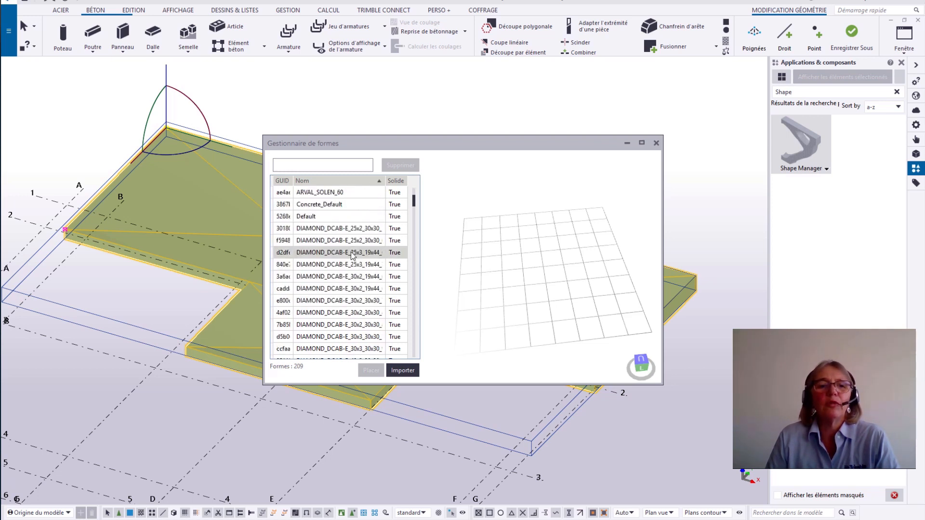
pyautogui.scroll(-5, 349, 260)
pyautogui.click(337, 204)
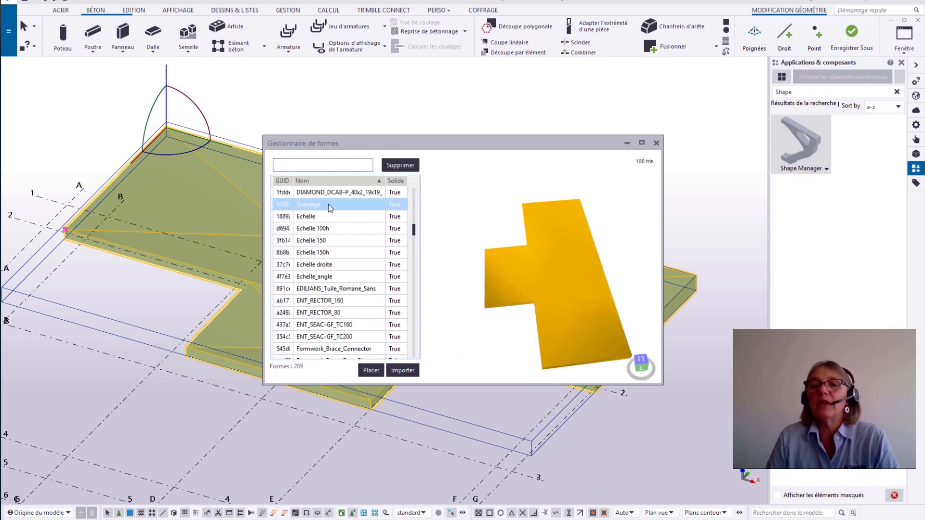
pyautogui.moveTo(587, 342)
pyautogui.mouseDown()
pyautogui.moveTo(537, 284)
pyautogui.moveTo(527, 260)
pyautogui.moveTo(533, 233)
pyautogui.moveTo(554, 306)
pyautogui.moveTo(517, 309)
pyautogui.moveTo(520, 345)
pyautogui.mouseUp()
# Preview the EDILIANS_Tuile_Romane_Sans shape, check the 3D model formats offered for shape import, and cancel the import.
pyautogui.click(350, 287)
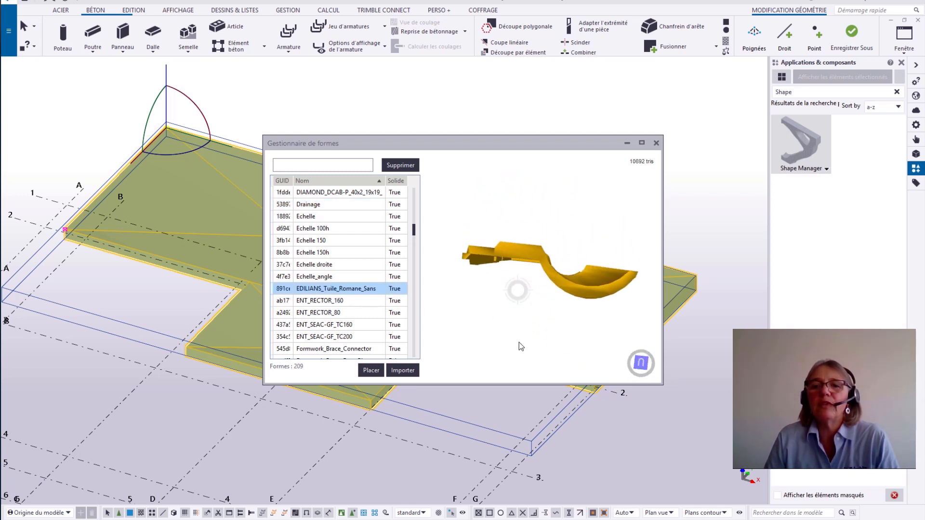
pyautogui.click(349, 165)
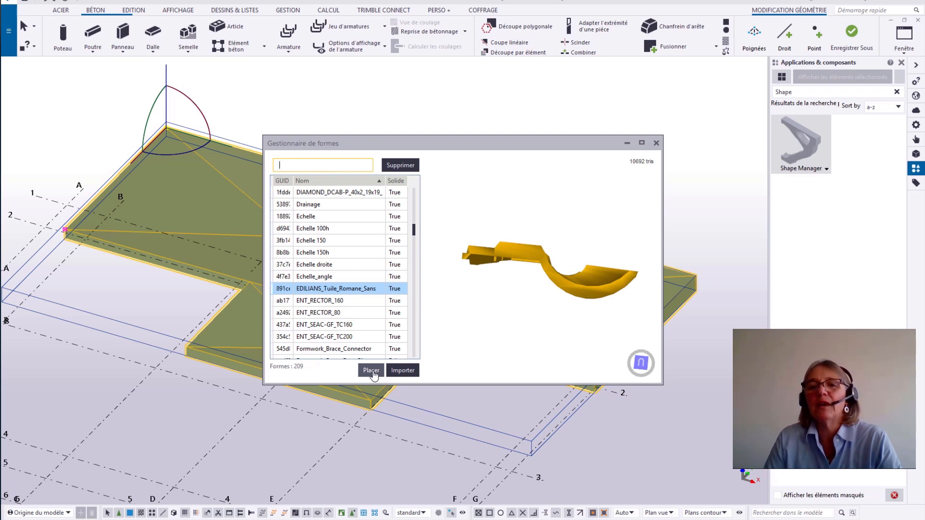
pyautogui.click(403, 372)
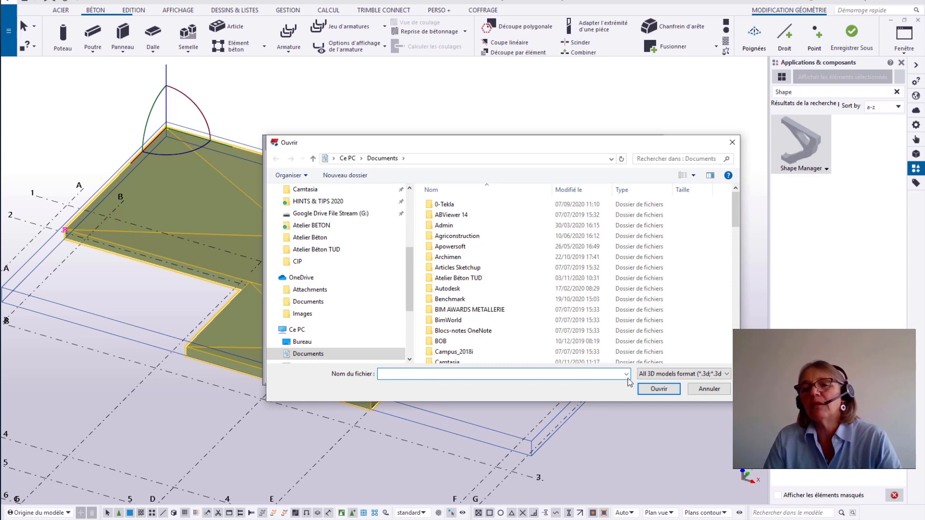
pyautogui.click(683, 374)
pyautogui.click(683, 374)
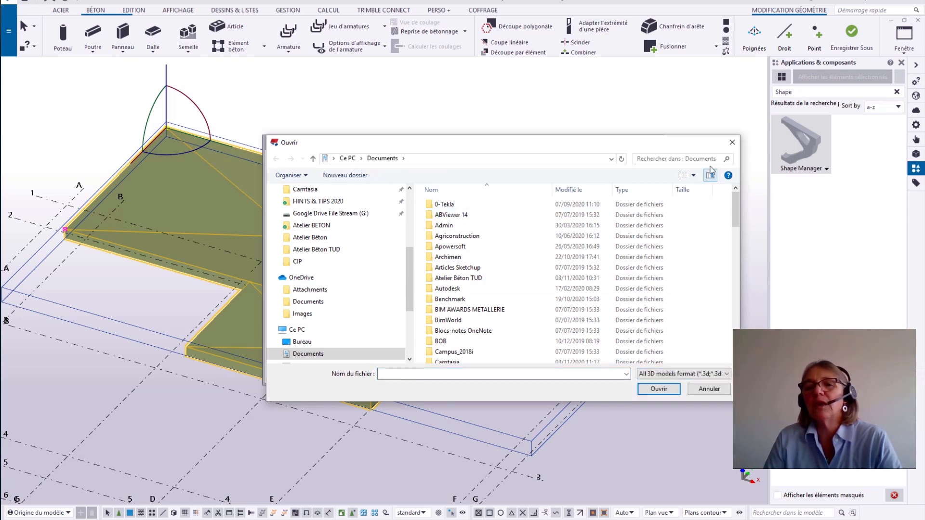
pyautogui.click(732, 142)
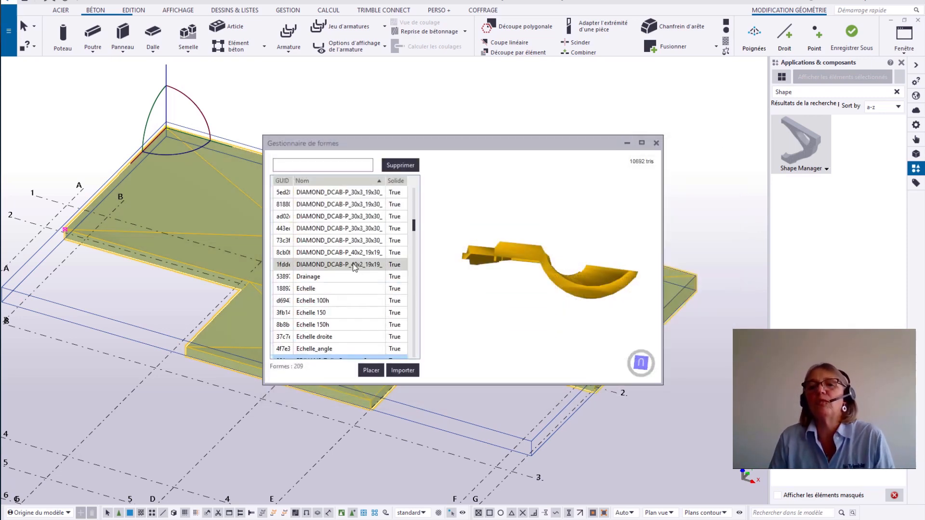
# Rename the Drainage shape as Forme_Drainage and close the Shape Manager.
pyautogui.scroll(1, 354, 267)
pyautogui.click(304, 314)
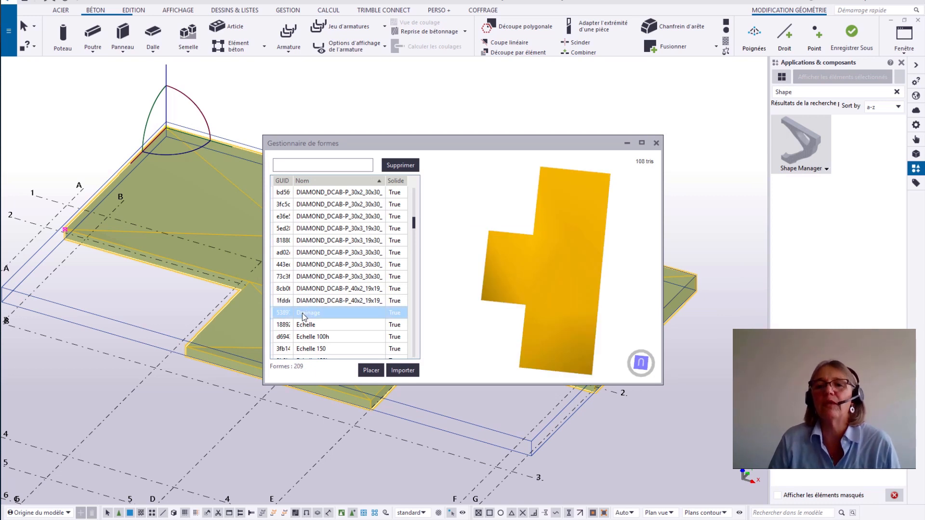
pyautogui.click(299, 313)
pyautogui.click(297, 314)
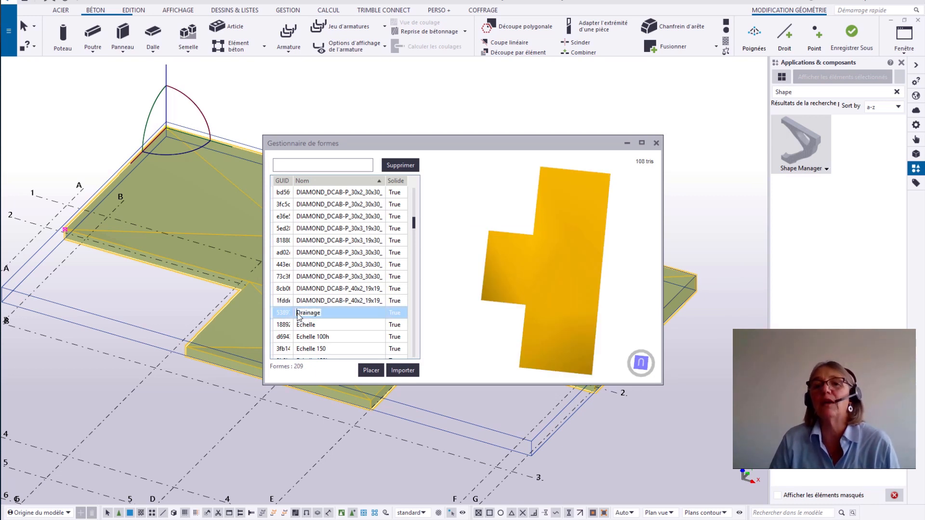
pyautogui.write('Forme_')
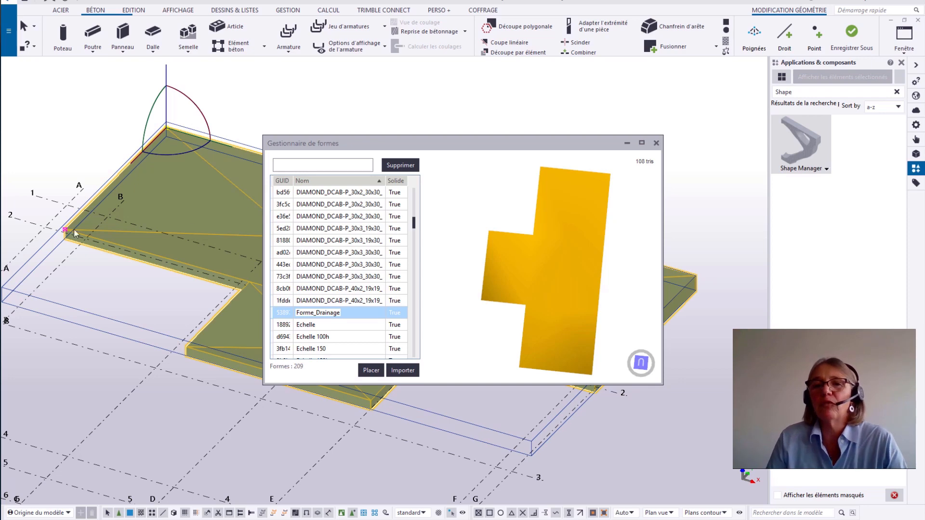
pyautogui.click(656, 143)
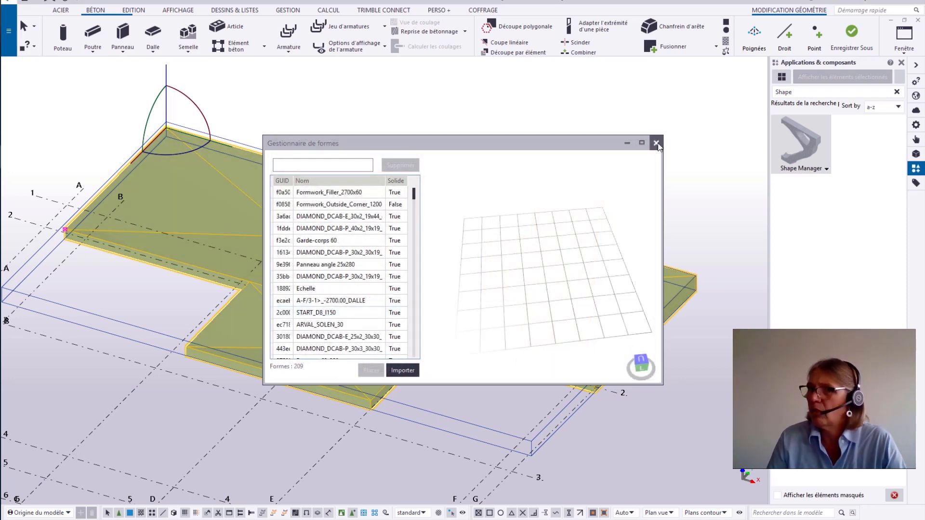
pyautogui.press('Escape')
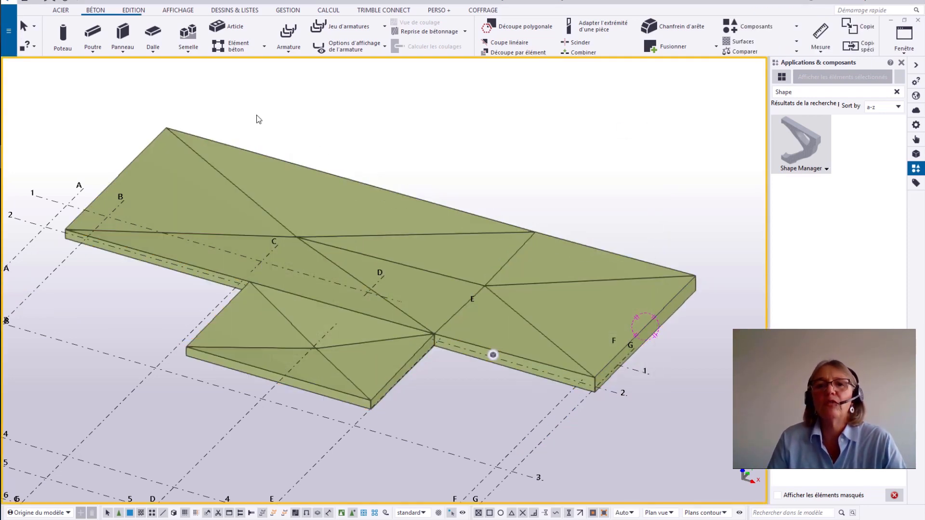
# Open the shape catalog, locate the Forme_Drainage entry, and close the catalog.
pyautogui.click(10, 49)
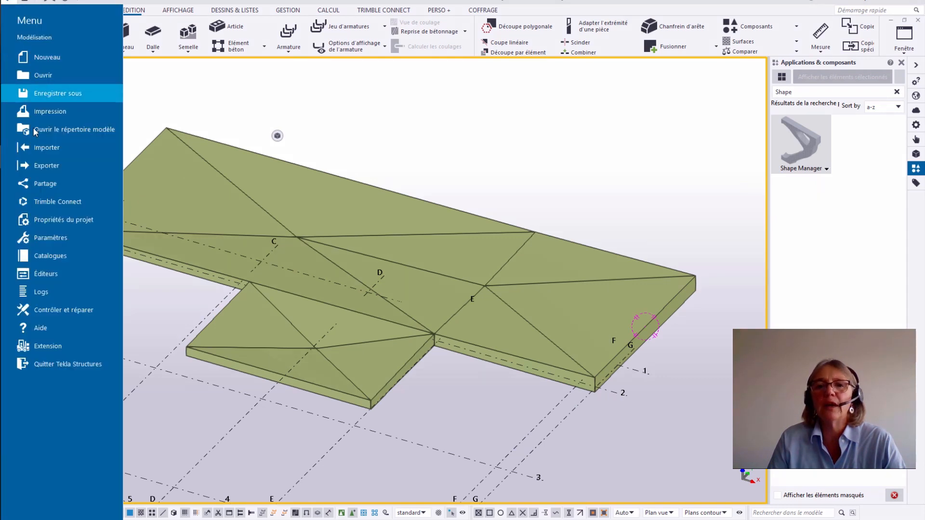
pyautogui.moveTo(61, 259)
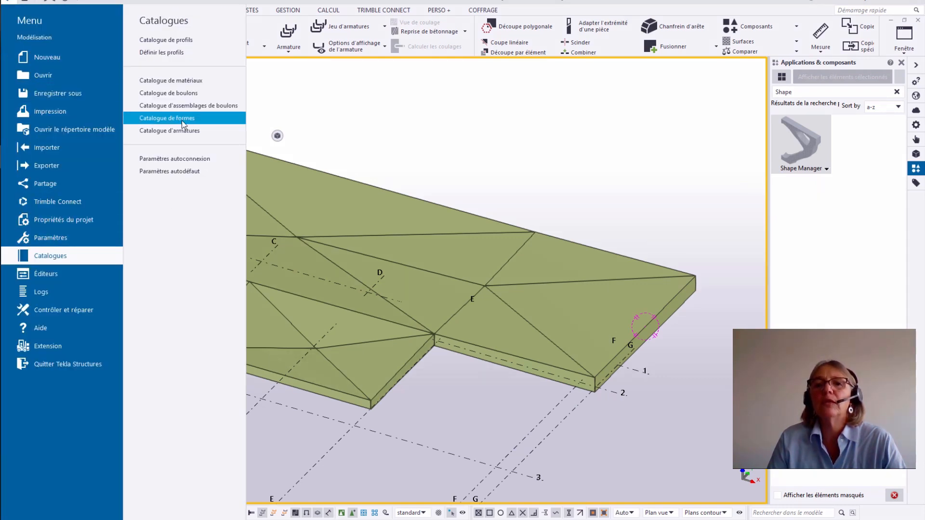
pyautogui.click(166, 118)
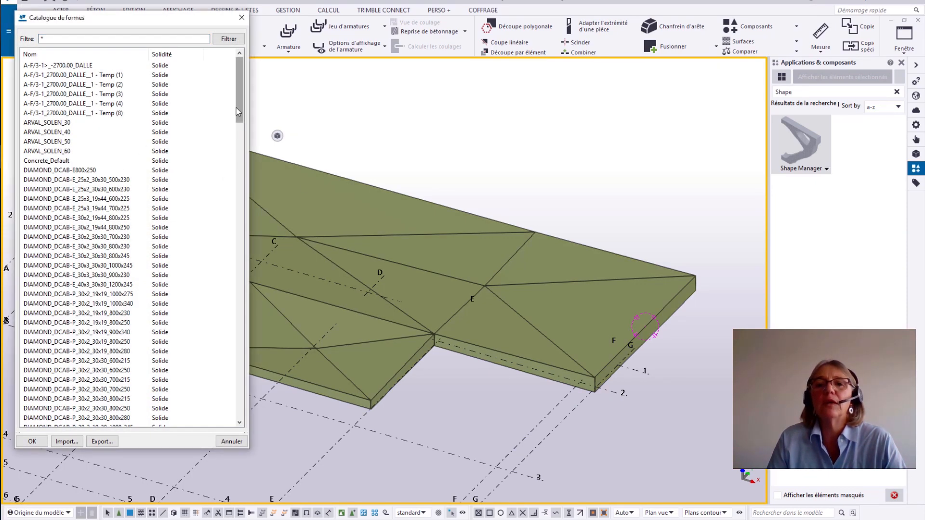
pyautogui.moveTo(236, 108); pyautogui.dragTo(241, 186)
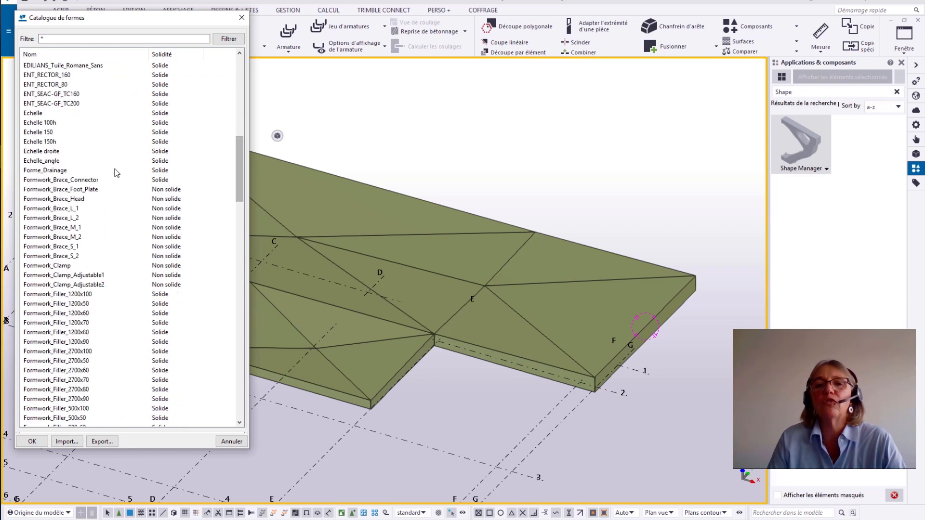
pyautogui.click(117, 171)
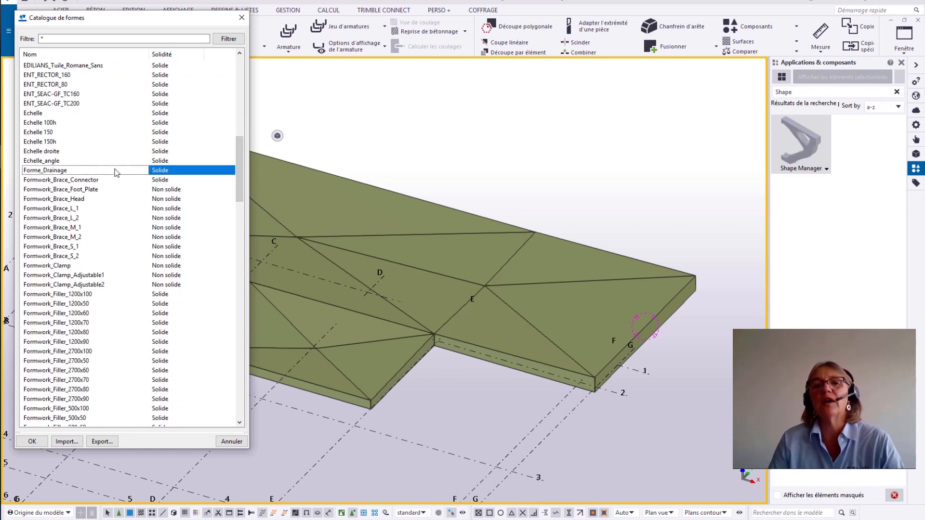
pyautogui.click(242, 18)
# Select the slab, check the shape name in its properties, and deselect it.
pyautogui.click(349, 218)
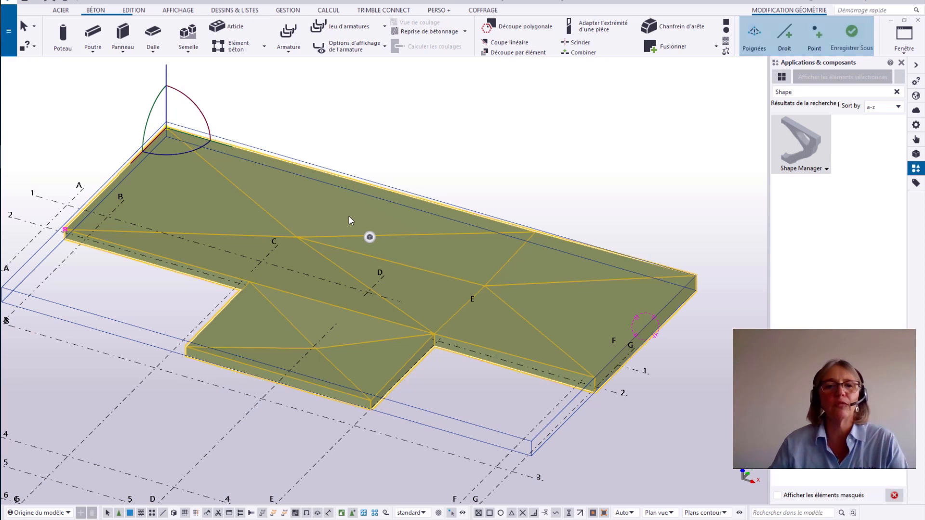
pyautogui.click(914, 126)
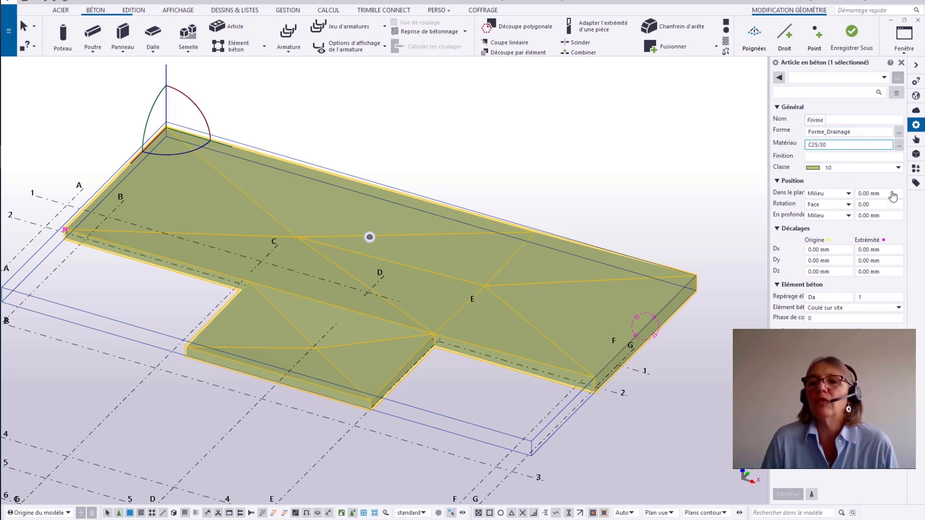
pyautogui.click(675, 225)
# Redisplay the hidden building parts and open the formwork drawing Plan de coffrage [5] from the document manager.
pyautogui.hotkey('ctrl', '4')
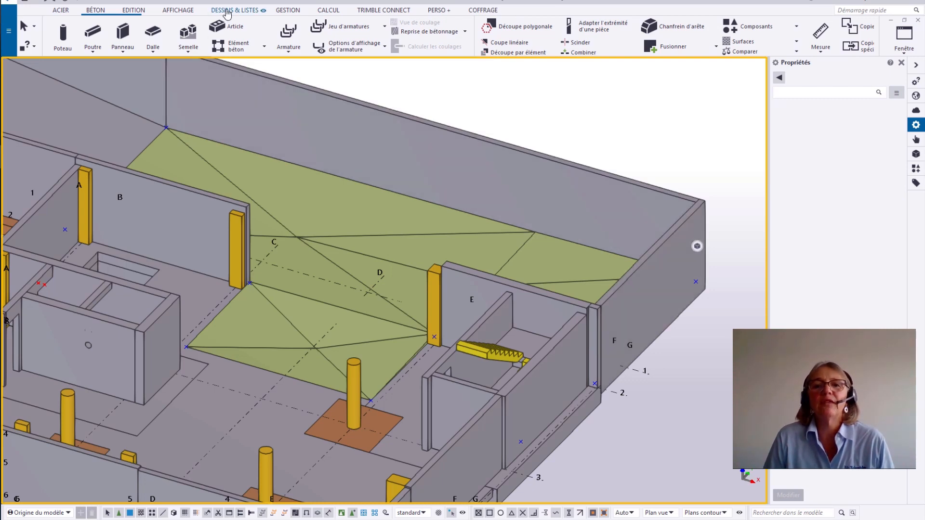
pyautogui.scroll(-3, 133, 29)
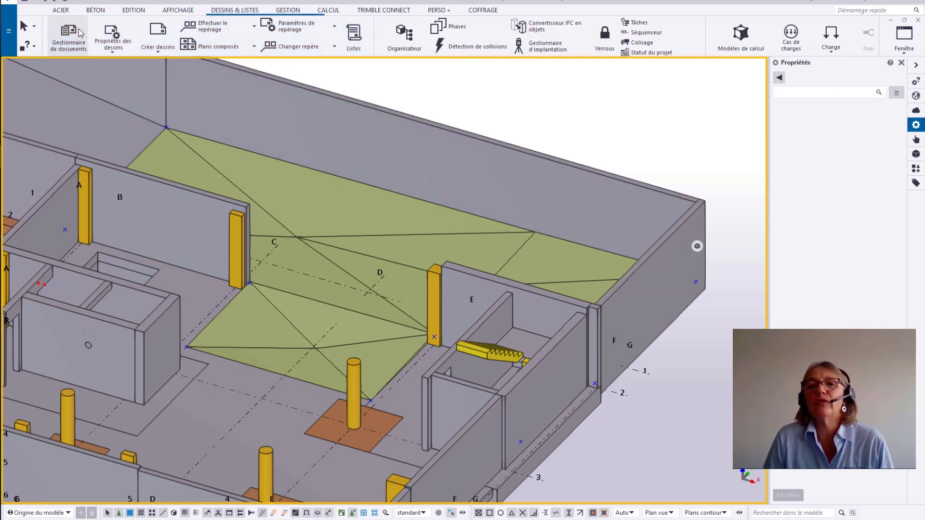
pyautogui.click(68, 31)
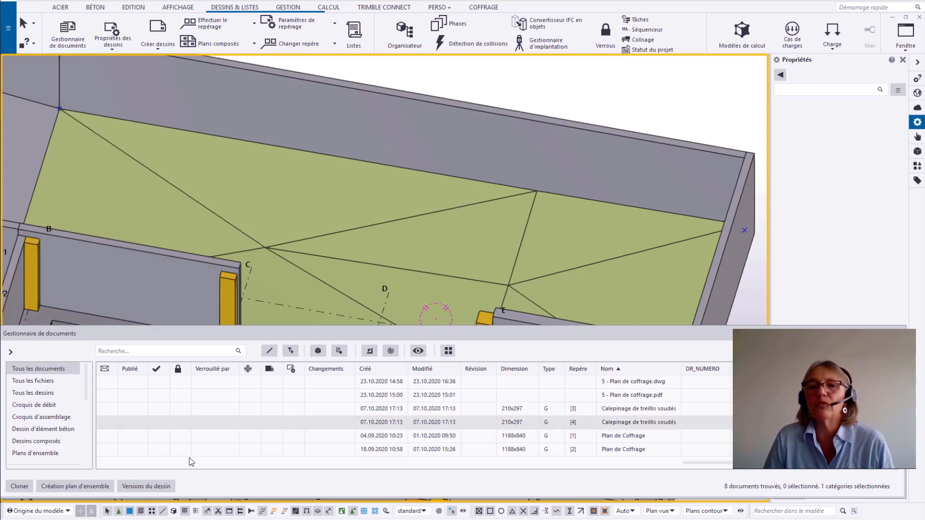
pyautogui.scroll(-1, 563, 458)
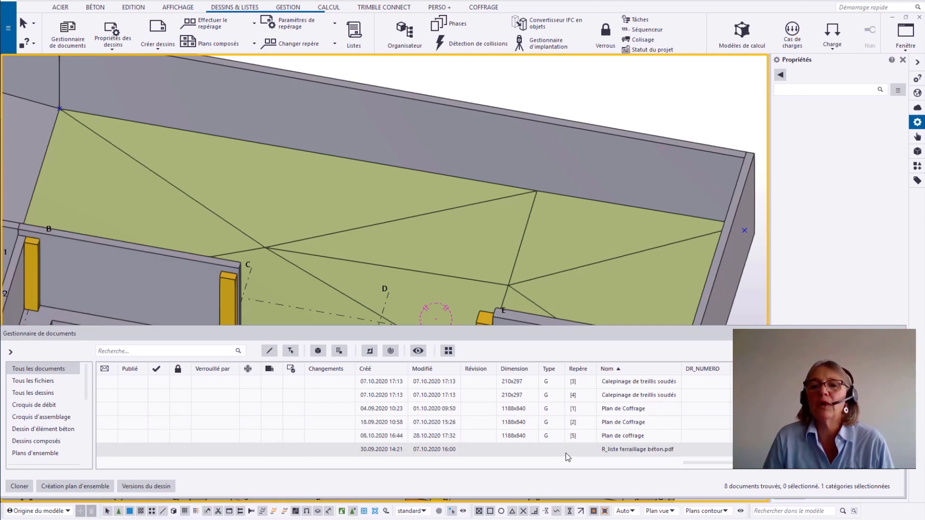
pyautogui.click(585, 433)
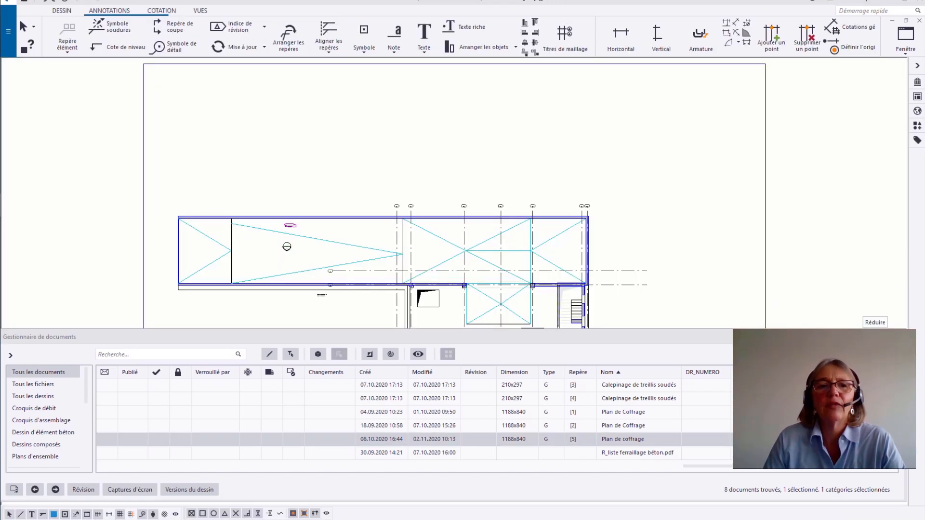
pyautogui.click(870, 335)
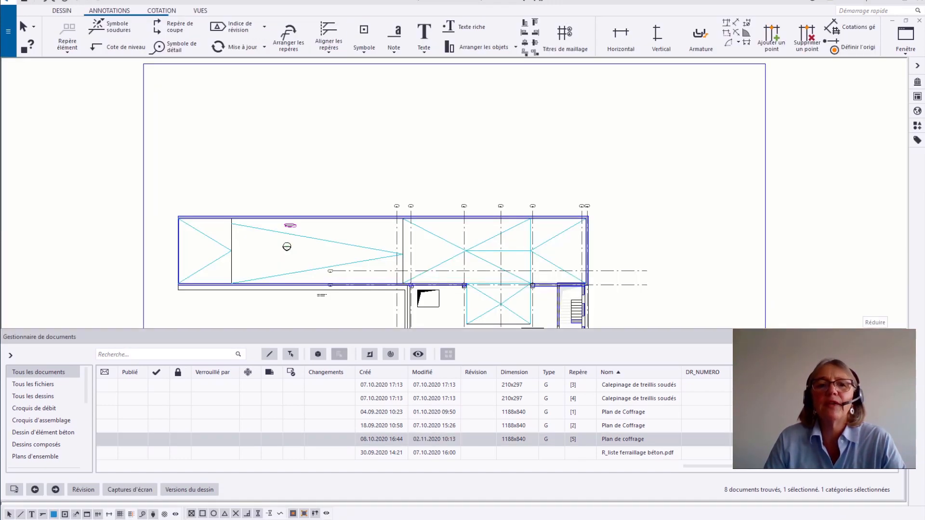
# Place level marks at the two interior slope points of the main slab and at the centre of the smaller slab panel below it.
pyautogui.scroll(5, 488, 255)
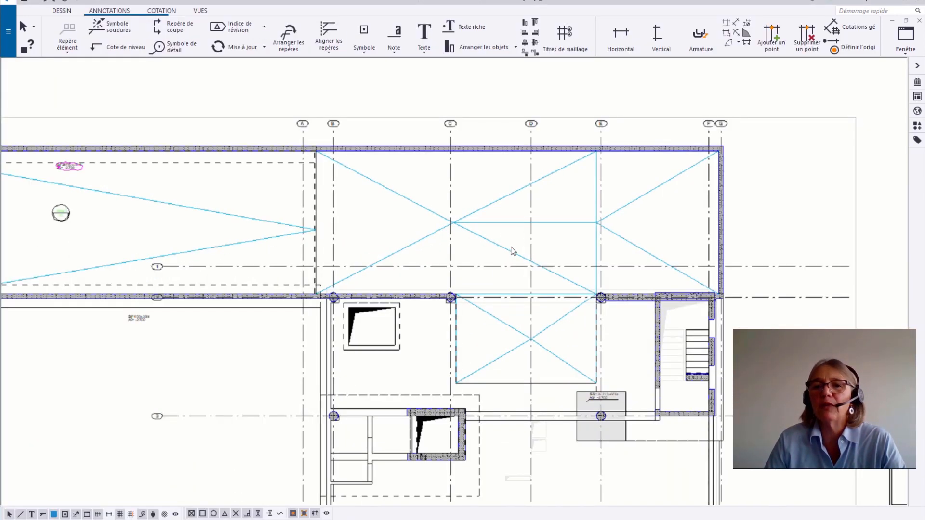
pyautogui.moveTo(482, 255); pyautogui.dragTo(480, 257, button='middle')
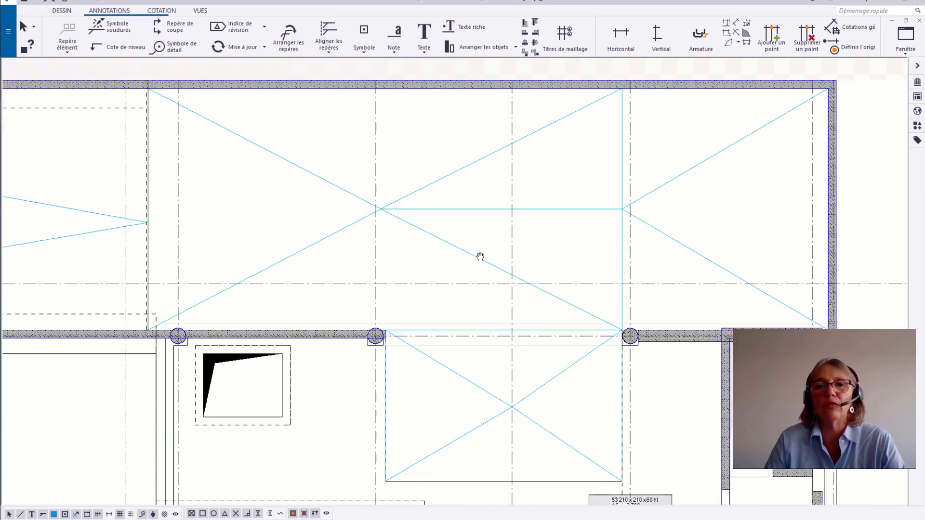
pyautogui.click(114, 51)
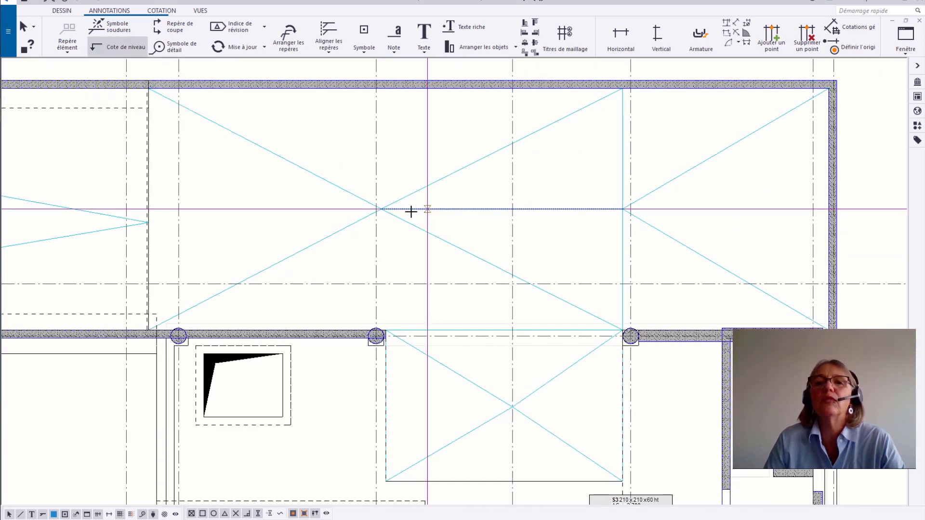
pyautogui.click(381, 210)
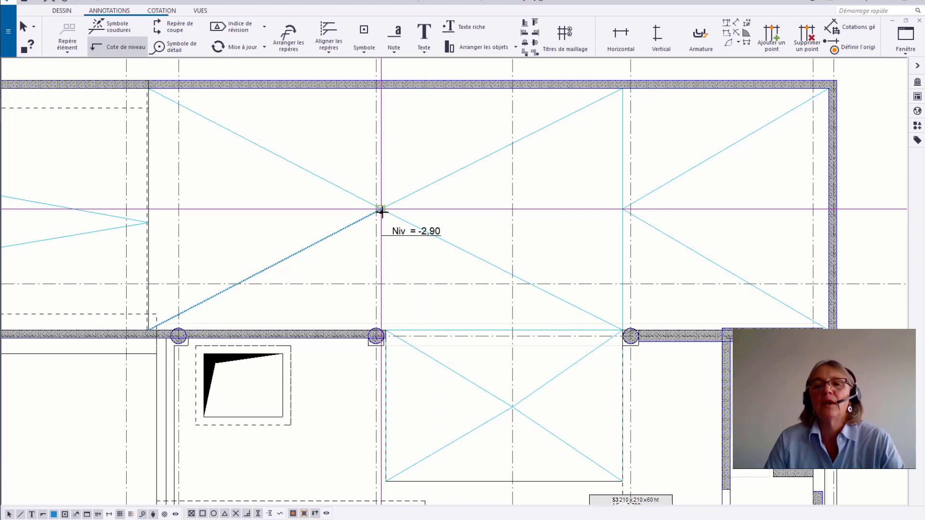
pyautogui.click(511, 407)
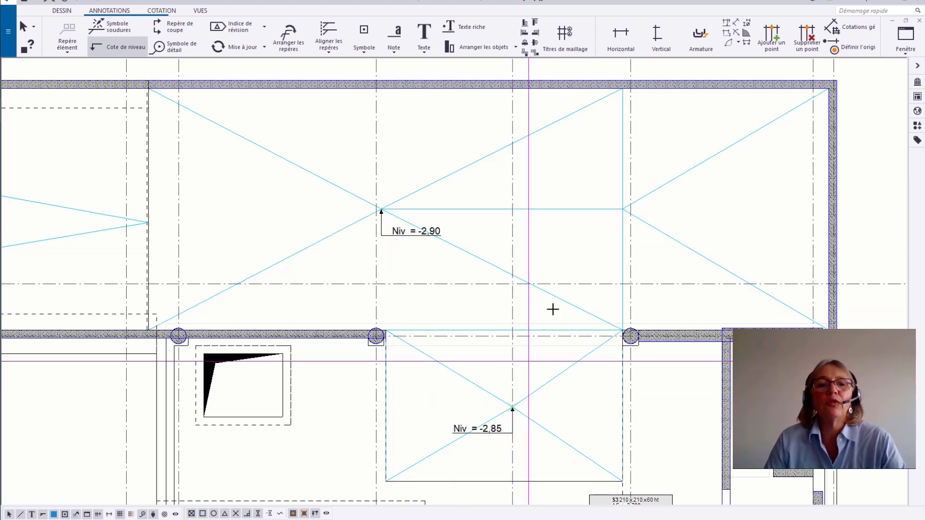
pyautogui.click(621, 209)
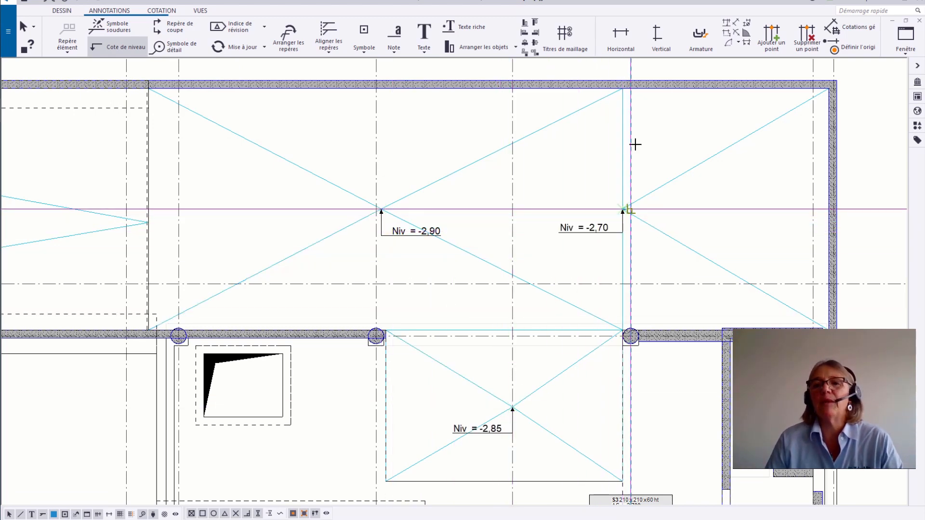
# Add level marks at the slab's upper edge near axis E and at its lower corner near axis G.
pyautogui.scroll(3, 629, 97)
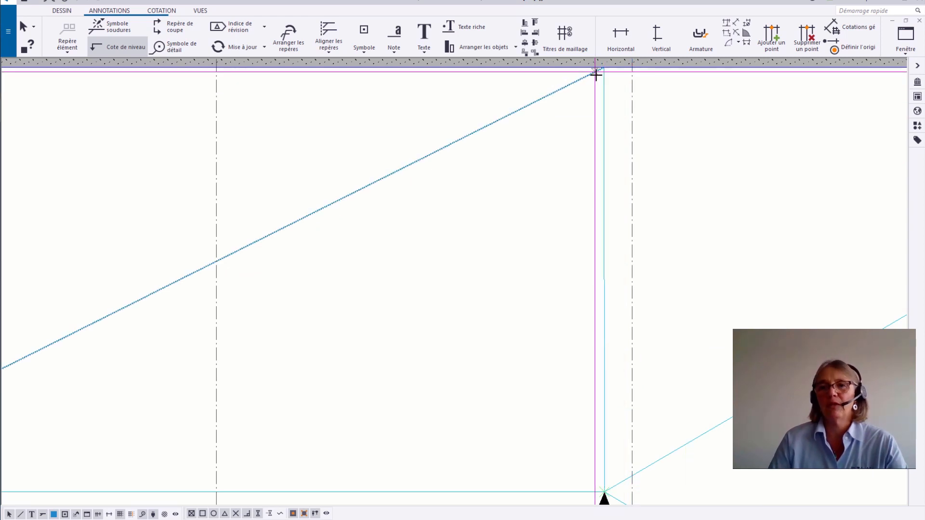
pyautogui.click(602, 70)
pyautogui.moveTo(597, 74)
pyautogui.mouseDown(button='middle')
pyautogui.moveTo(596, 138)
pyautogui.moveTo(386, 165)
pyautogui.mouseUp(button='middle')
pyautogui.scroll(-3, 596, 138)
pyautogui.scroll(-1, 596, 140)
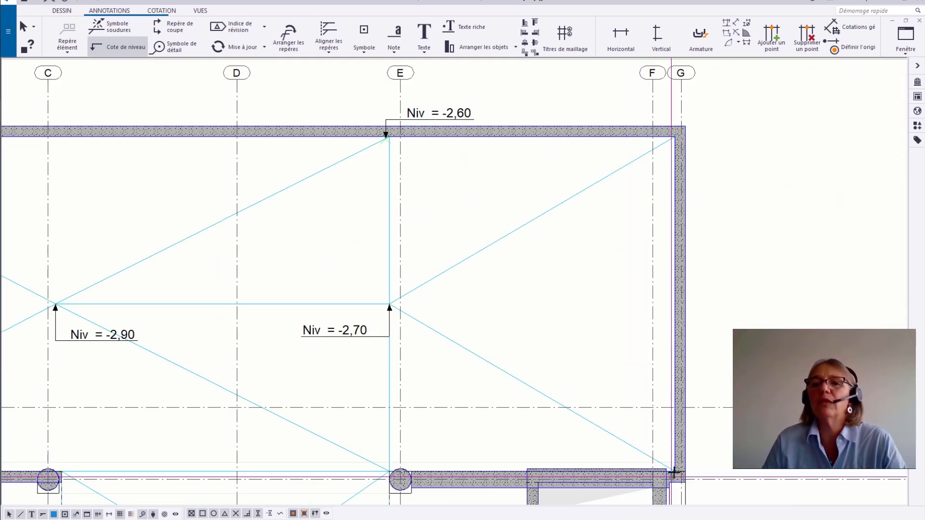
pyautogui.scroll(3, 667, 466)
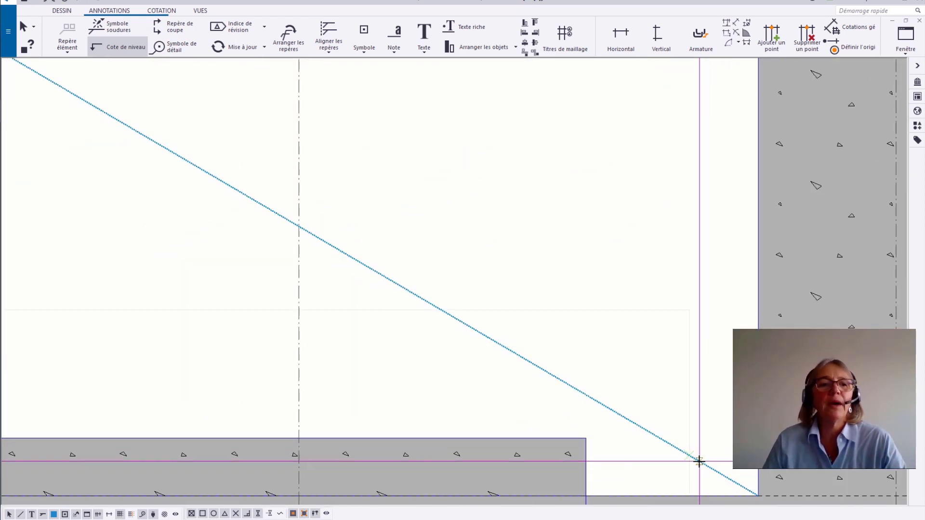
pyautogui.click(699, 461)
pyautogui.scroll(-5, 699, 462)
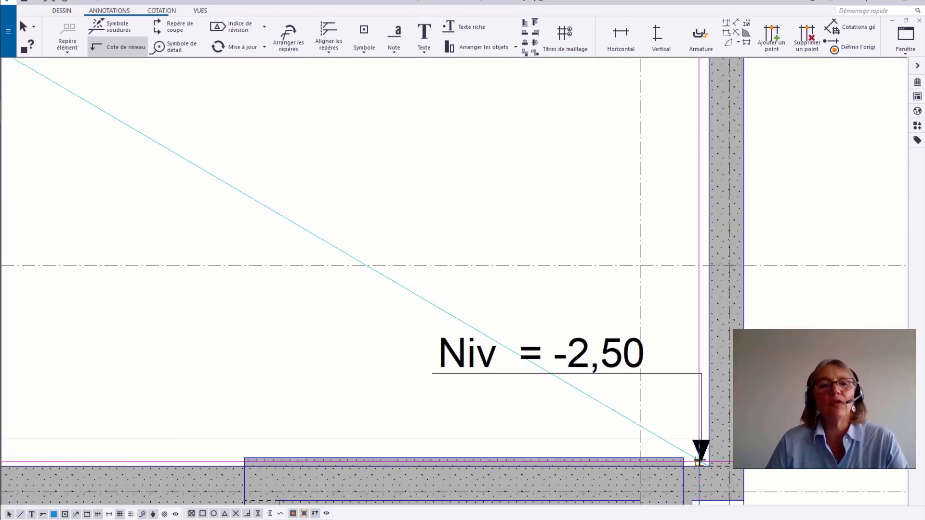
pyautogui.moveTo(700, 461); pyautogui.dragTo(826, 367, button='middle')
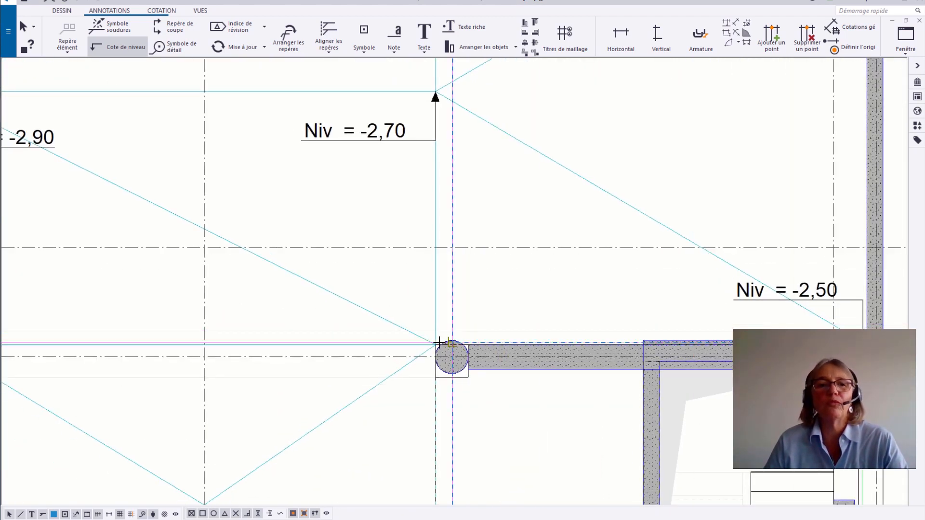
# Add a level mark at the slope corner beside the column on axis E.
pyautogui.scroll(6, 440, 341)
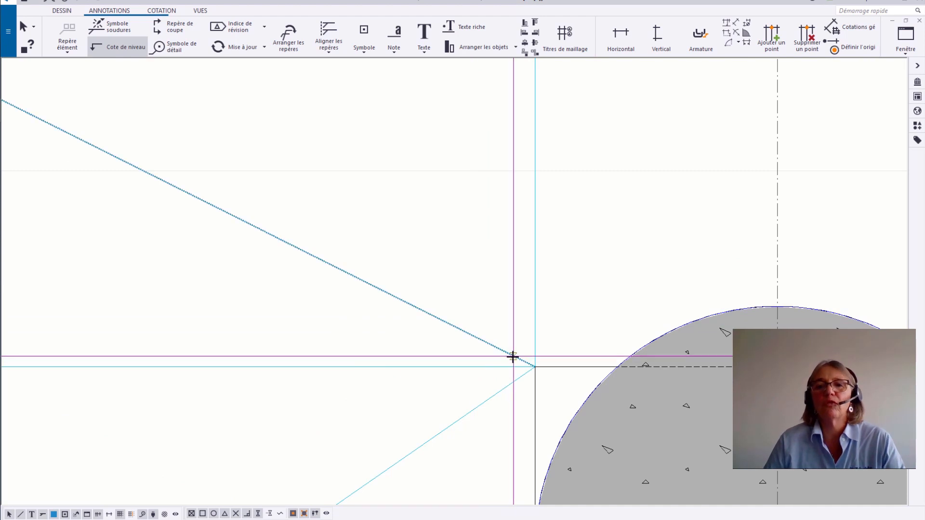
pyautogui.scroll(-3, 514, 357)
pyautogui.scroll(-3, 515, 358)
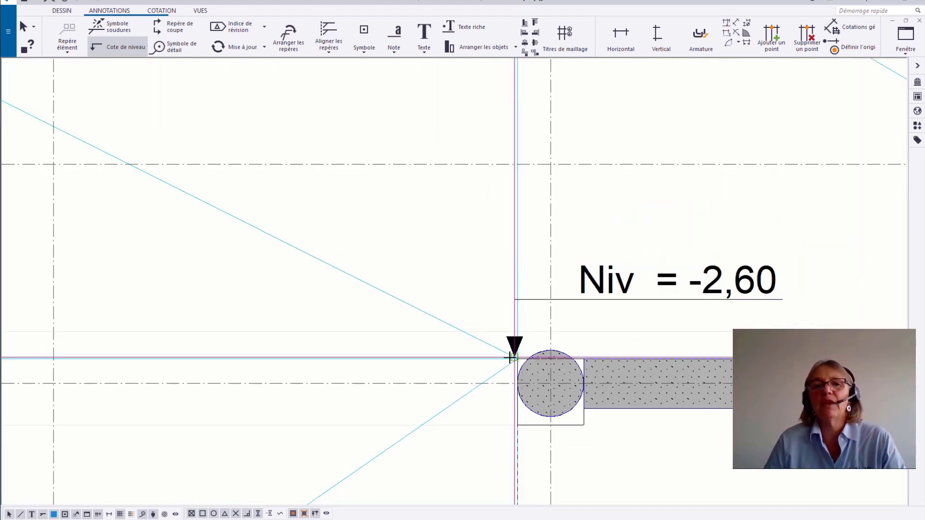
pyautogui.moveTo(514, 357); pyautogui.dragTo(671, 214, button='middle')
pyautogui.scroll(-2, 671, 215)
pyautogui.scroll(-3, 675, 217)
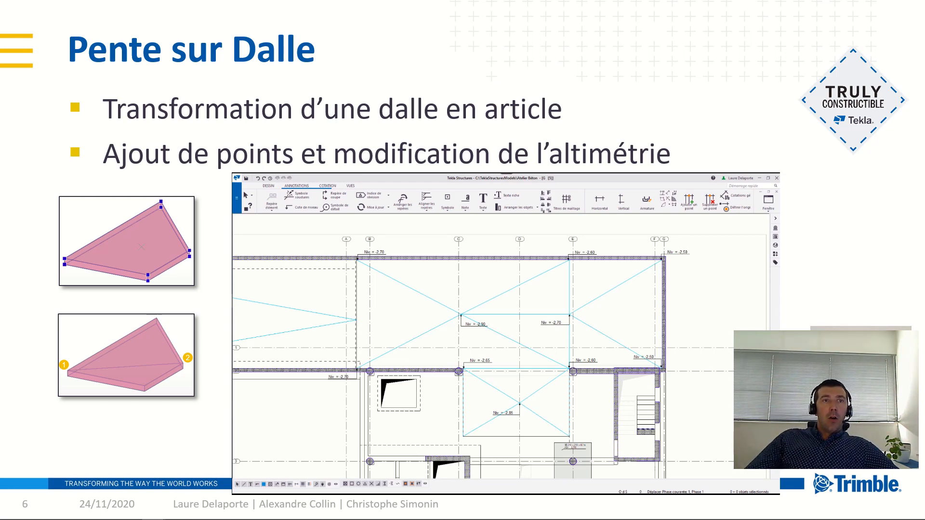
pyautogui.press('Right')
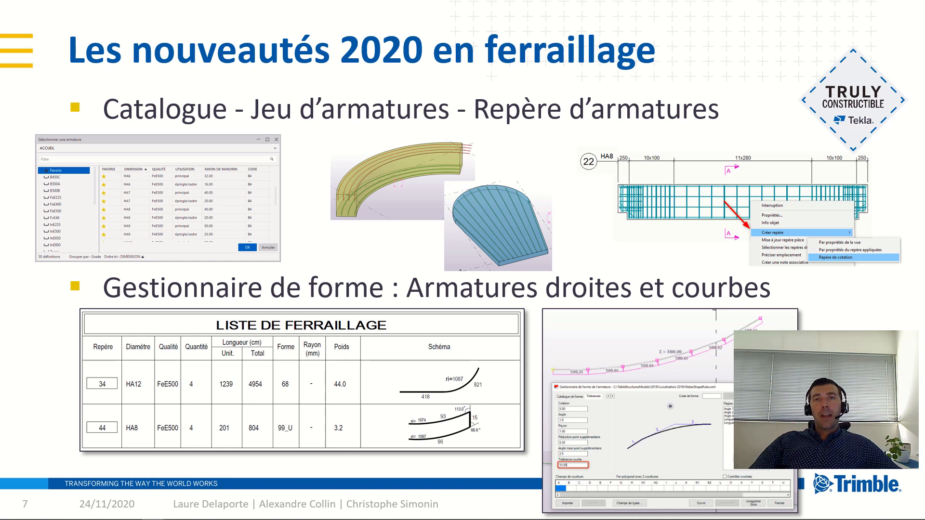
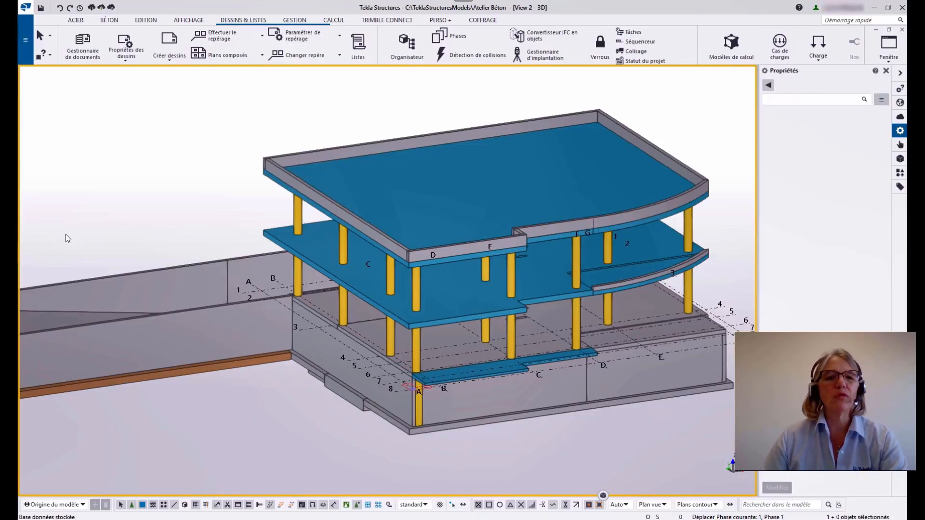
# Switch to Notepad++ to examine the bar definitions in rebar_database.inp, and minimize its window.
pyautogui.hotkey('alt', 'Tab')
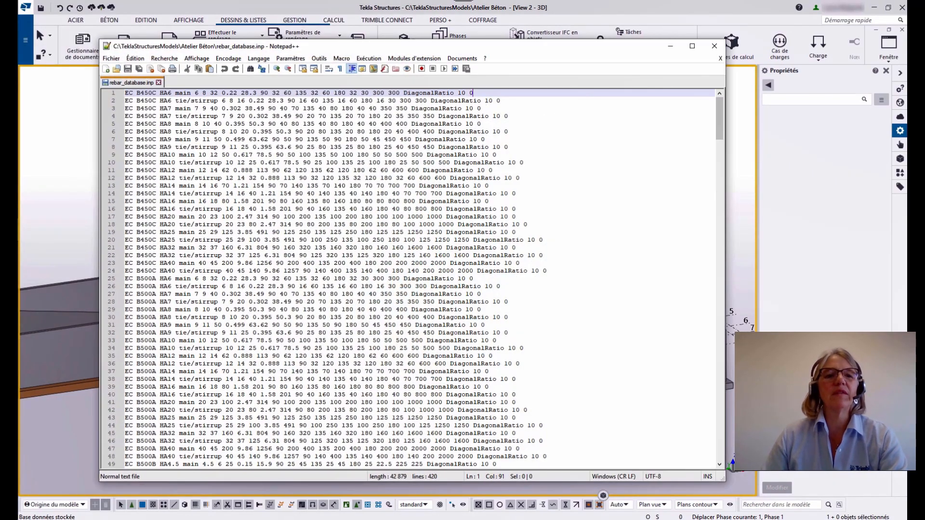
pyautogui.moveTo(717, 117); pyautogui.dragTo(720, 317)
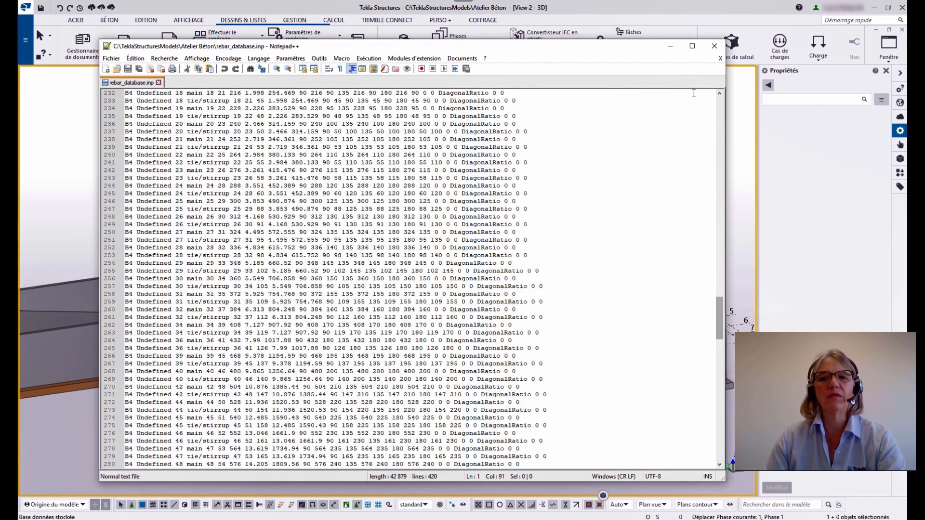
pyautogui.click(670, 46)
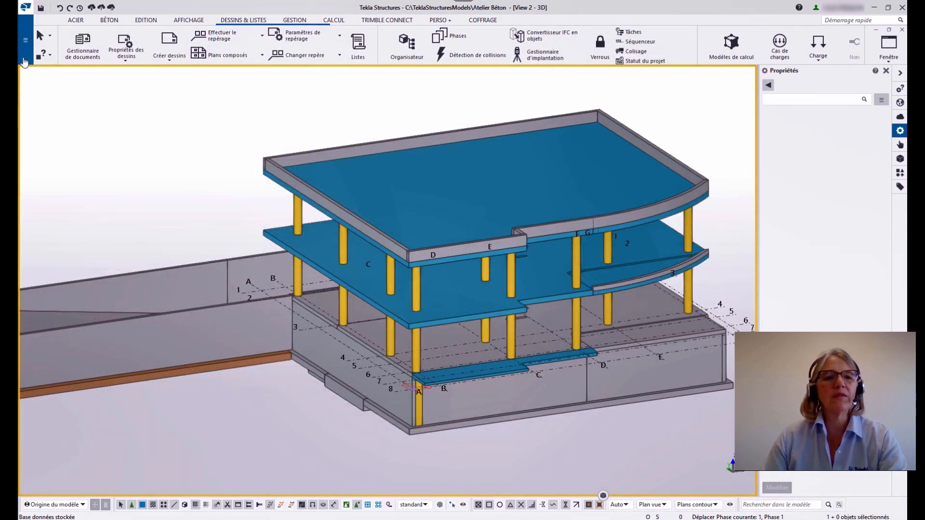
# Open the rebar catalogue and list the bar definitions of grades InE650 and B500A.
pyautogui.click(25, 40)
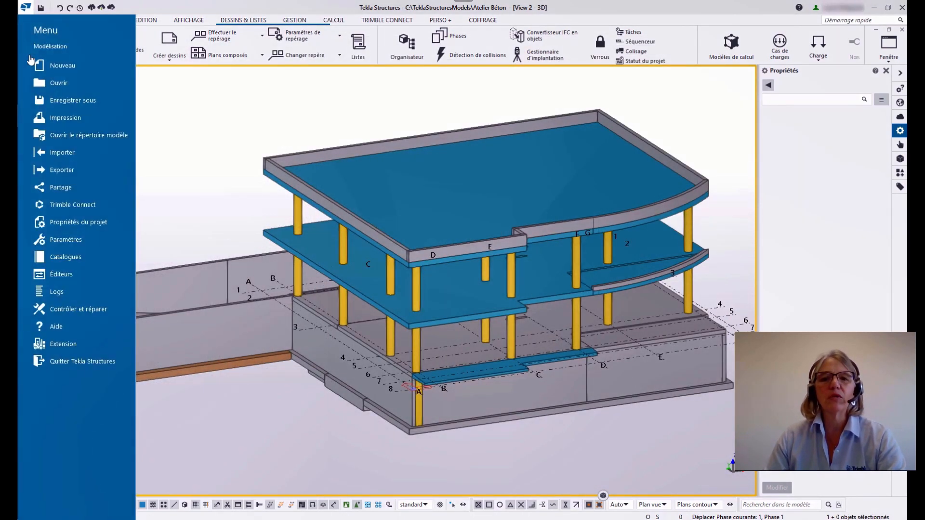
pyautogui.click(45, 256)
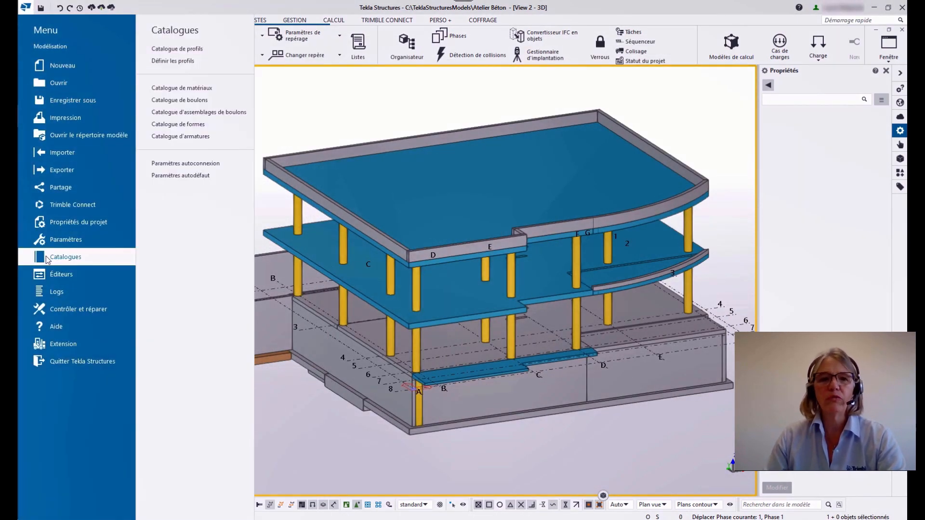
pyautogui.click(204, 137)
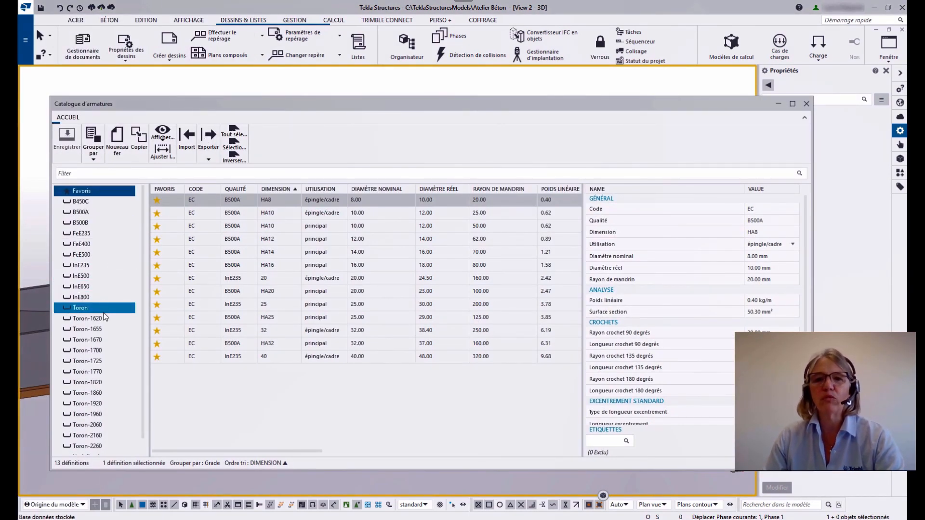
pyautogui.click(104, 287)
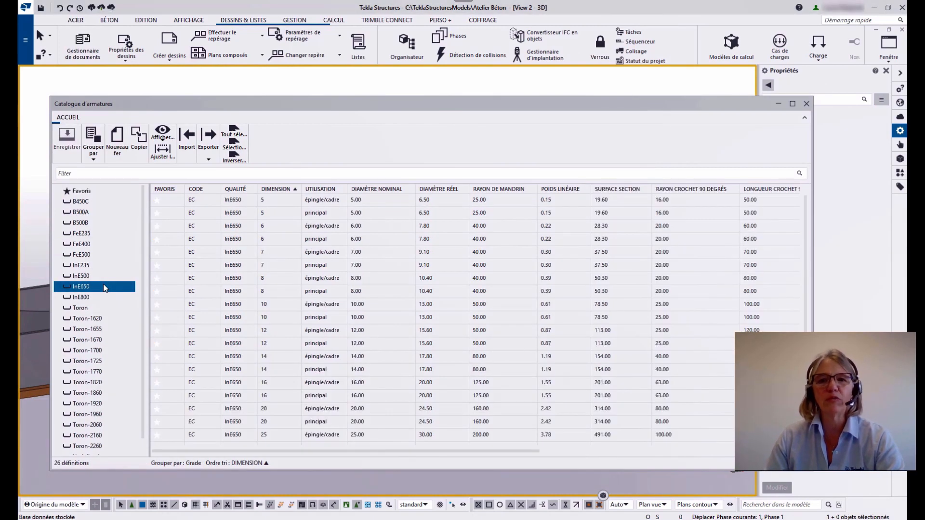
pyautogui.click(107, 214)
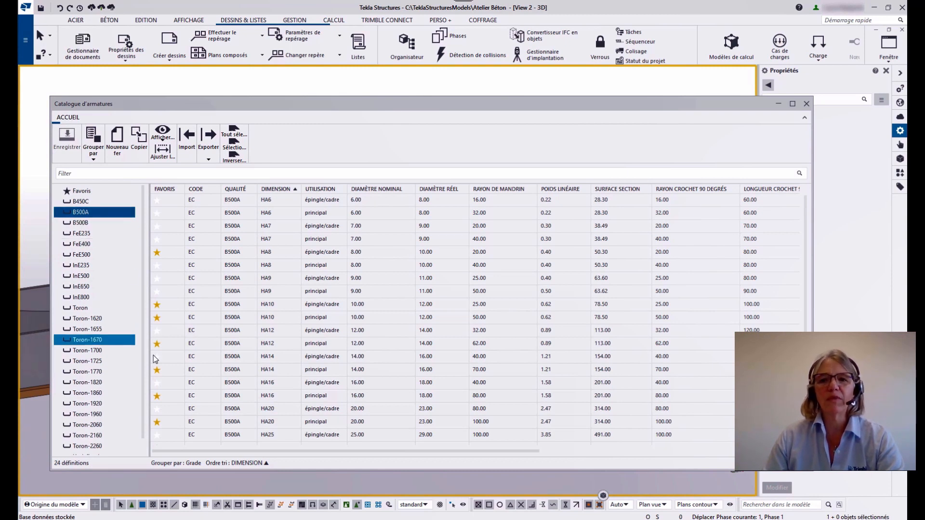
# Examine the properties of the B500A HA16 stirrup (épingle/cadre) and main (principal) bar definitions.
pyautogui.click(326, 385)
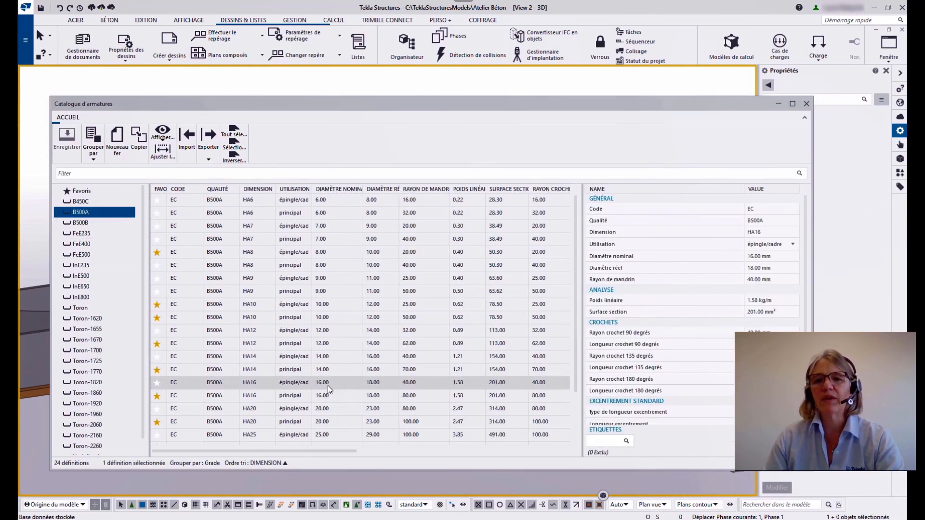
pyautogui.click(331, 397)
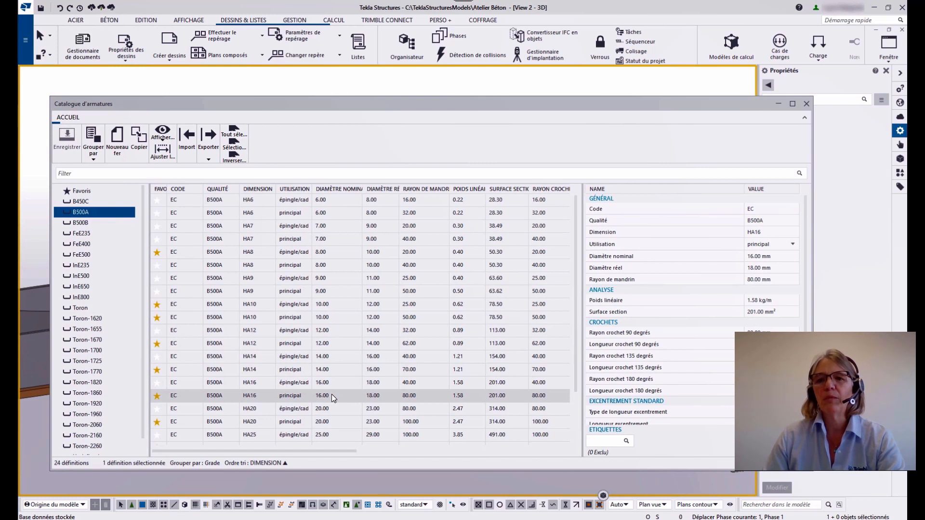
pyautogui.moveTo(804, 206)
pyautogui.mouseDown()
pyautogui.moveTo(807, 262)
pyautogui.moveTo(807, 203)
pyautogui.mouseUp()
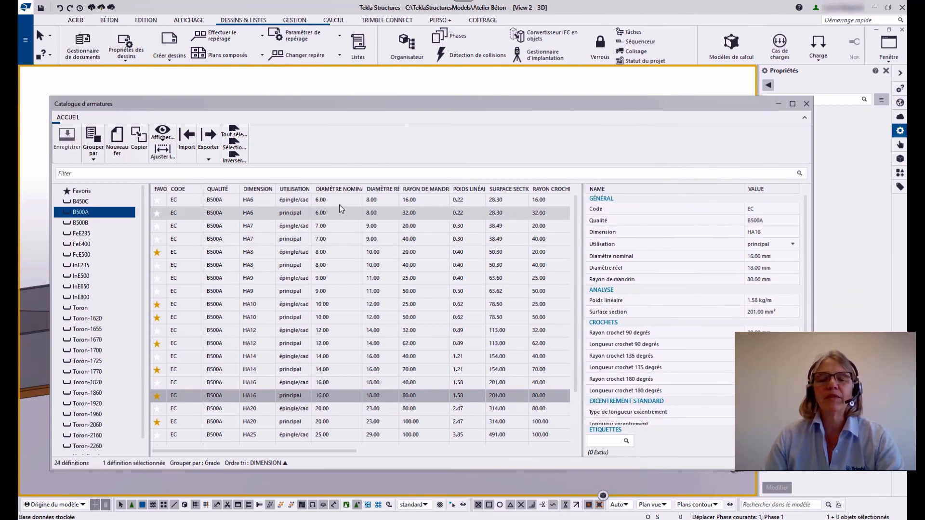
# Try the invert, select-all and clear selection commands on the B500A bar definitions.
pyautogui.click(235, 156)
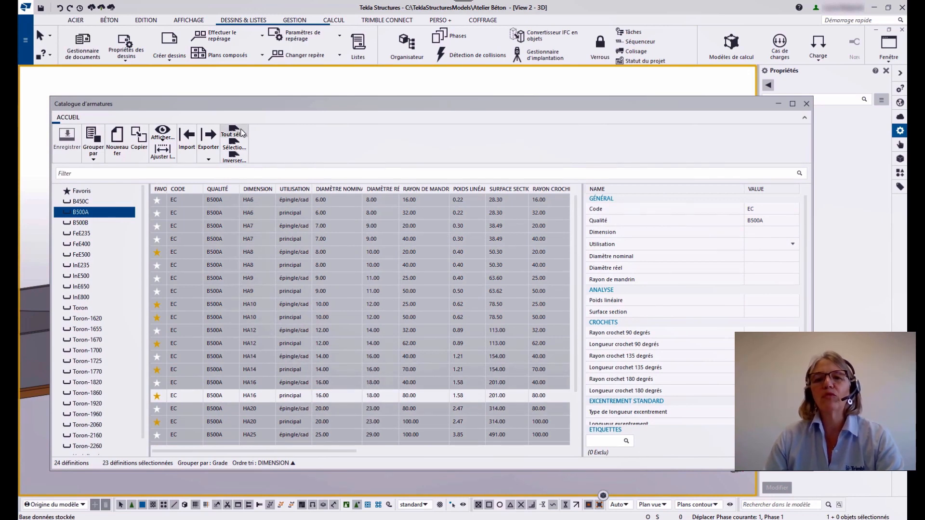
pyautogui.click(241, 134)
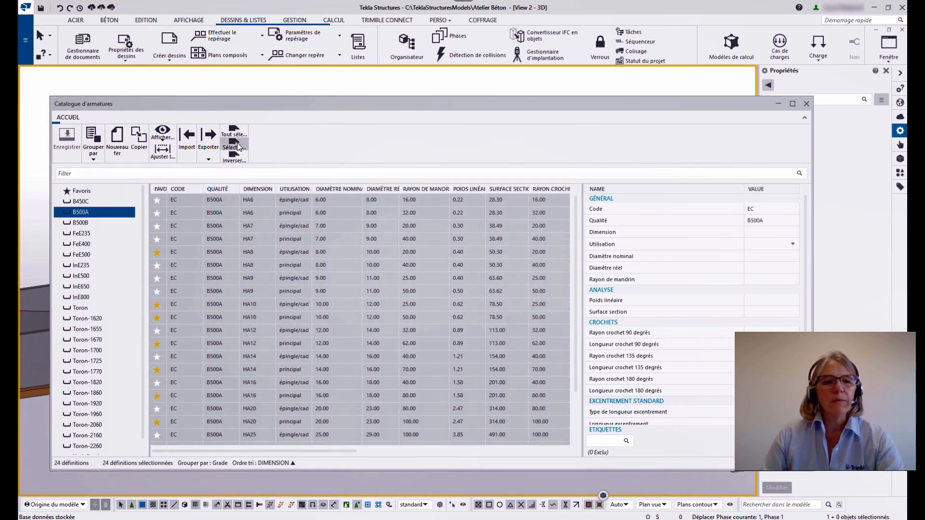
pyautogui.click(240, 147)
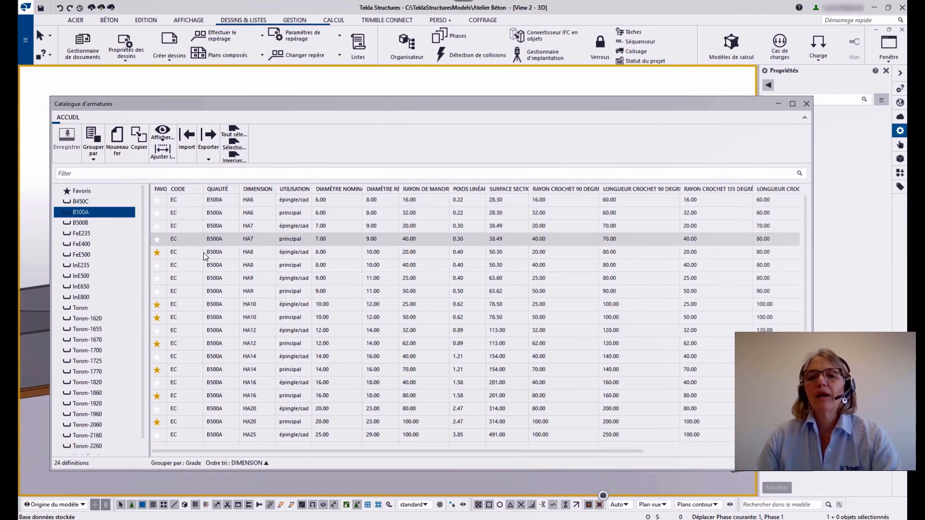
# Mark the B500A HA6 épingle/cadre bar as a favourite and display the Favoris group.
pyautogui.click(158, 319)
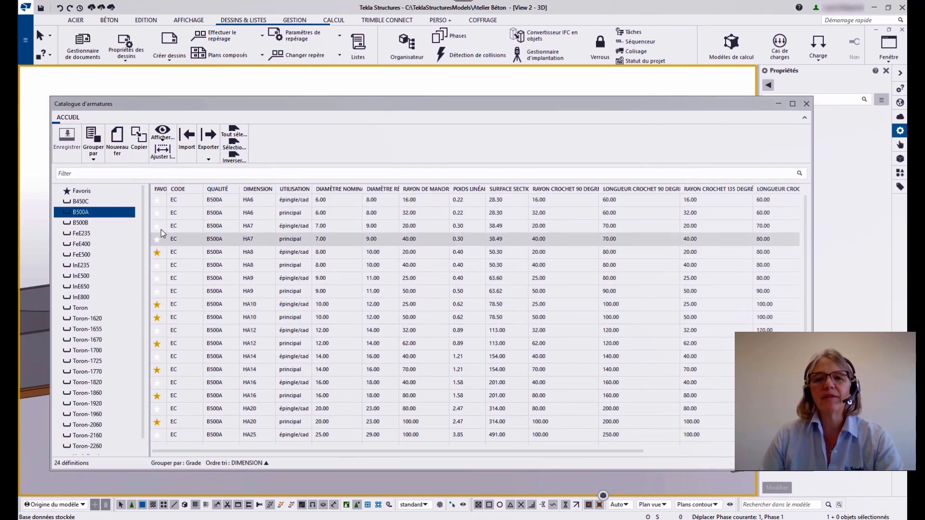
pyautogui.click(157, 201)
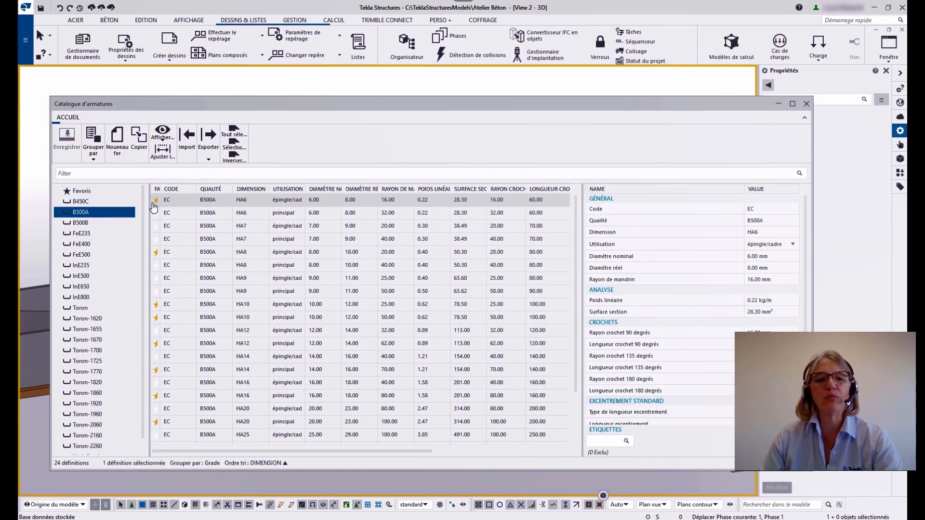
pyautogui.click(115, 194)
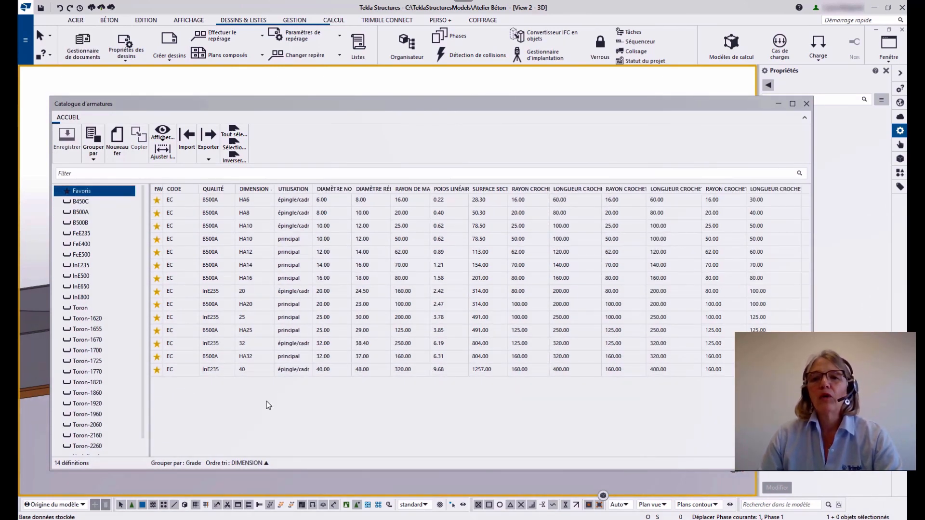
# Sort the favourites by quality, tag the InE235 dimension 20 épingle/cadre bar with the label INOX, and display that label's group.
pyautogui.click(229, 193)
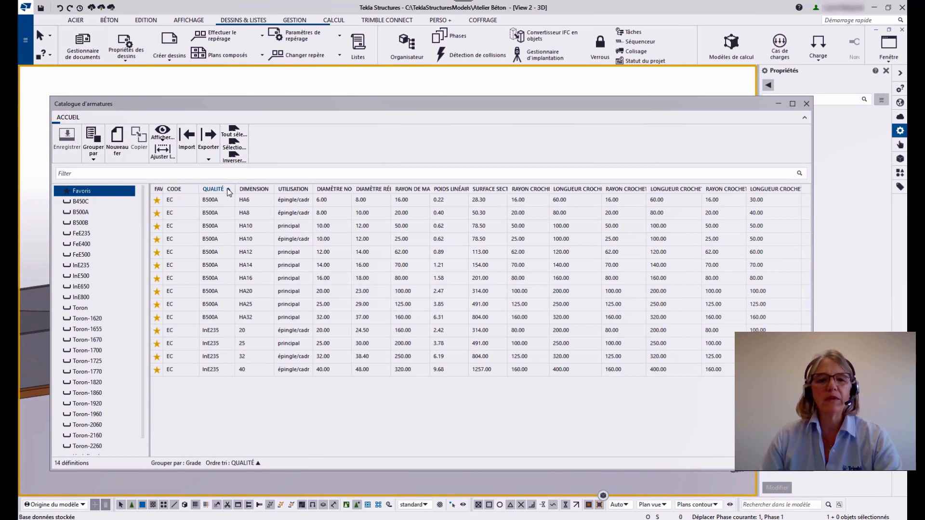
pyautogui.click(222, 330)
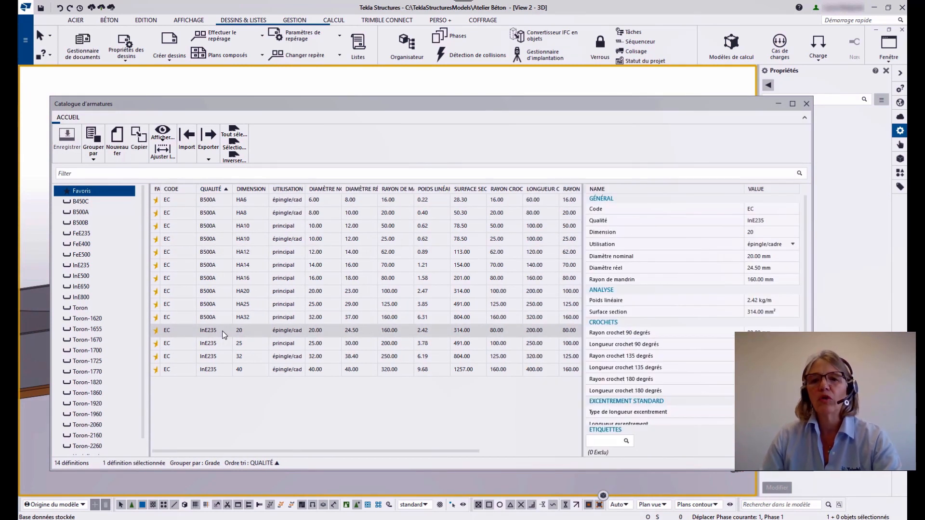
pyautogui.click(607, 441)
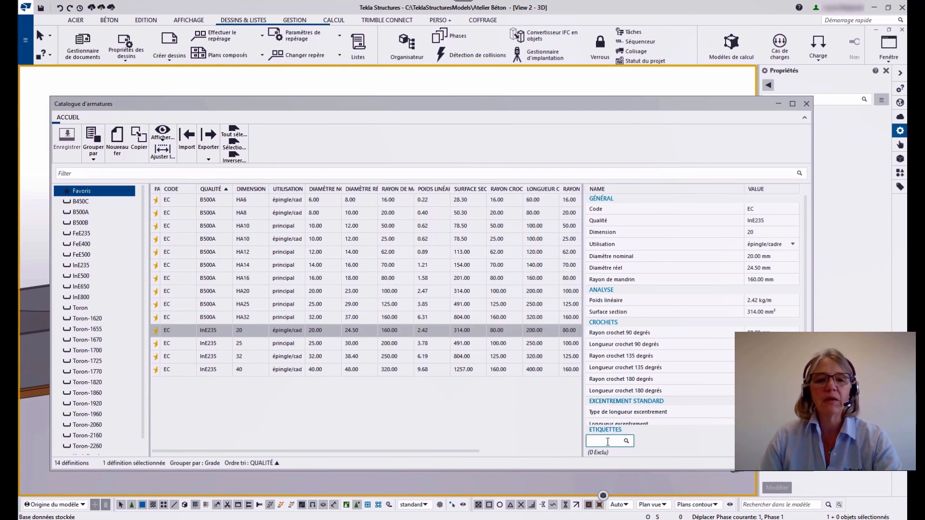
pyautogui.write('INOX')
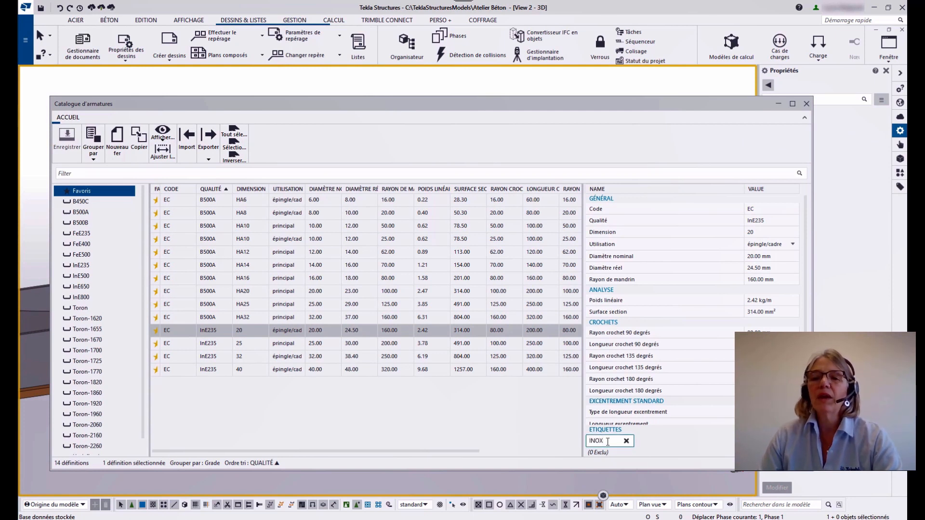
pyautogui.press('Return')
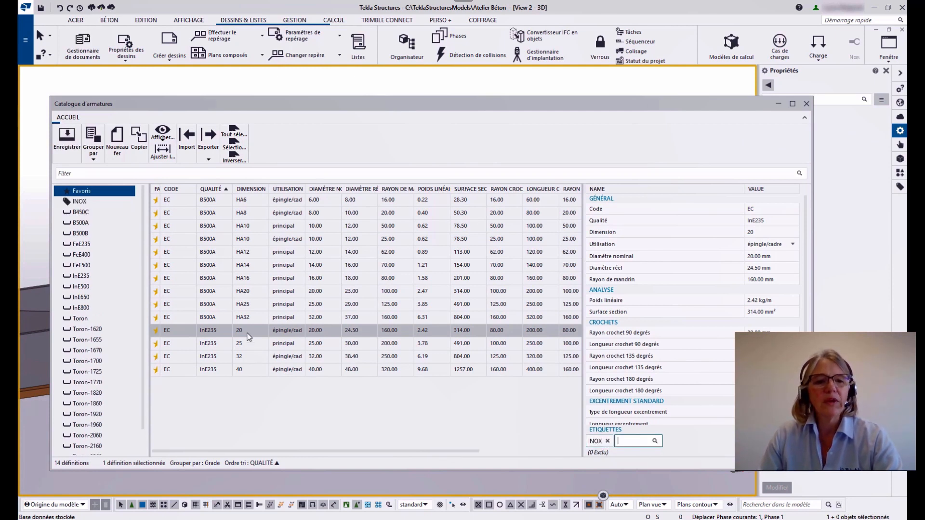
pyautogui.click(87, 201)
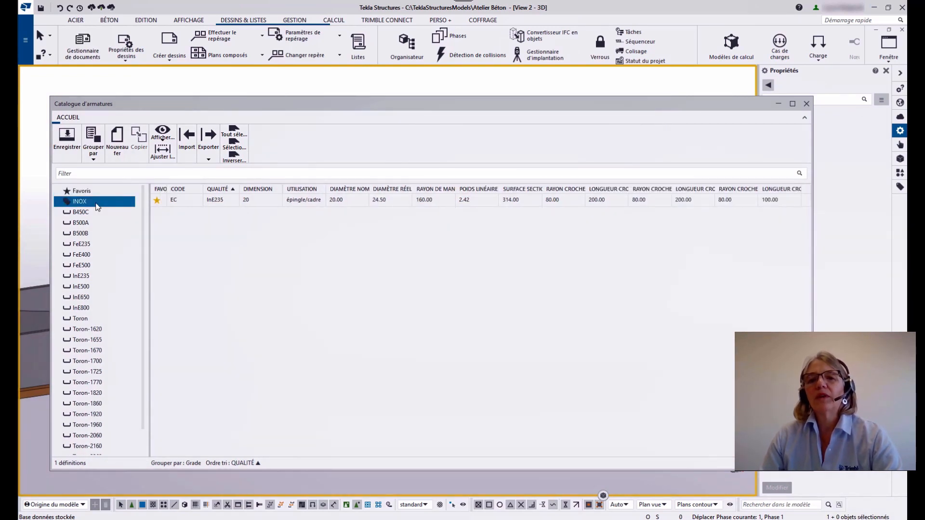
# Apply the INOX label to the favourite InE235 bars of dimensions 40, 25 and 20 together and display the INOX group.
pyautogui.keyDown('ctrl'); pyautogui.click(97, 194); pyautogui.keyUp('ctrl')
pyautogui.click(96, 192)
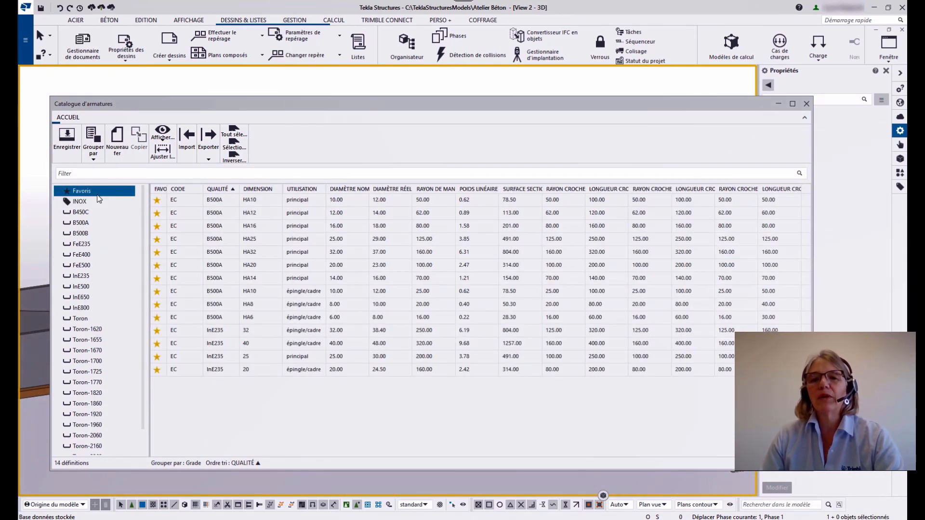
pyautogui.click(230, 350)
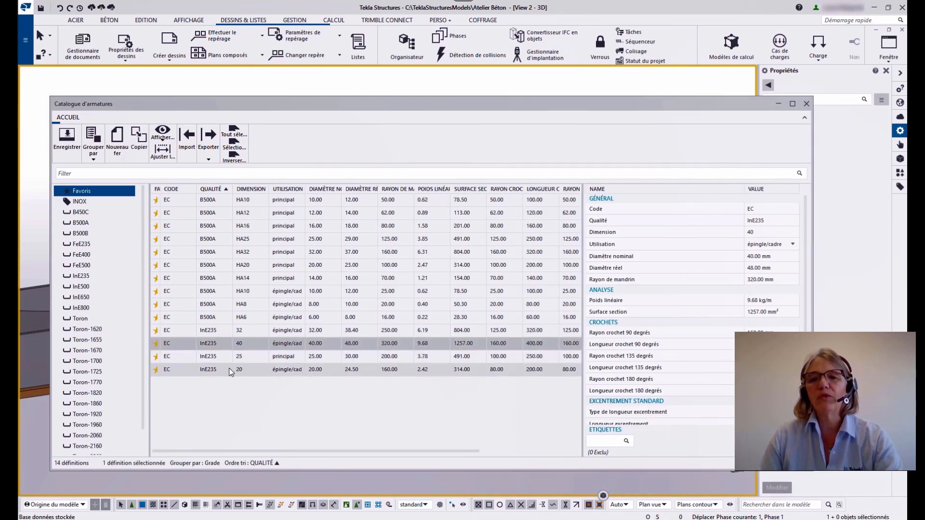
pyautogui.keyDown('shift'); pyautogui.click(226, 369); pyautogui.keyUp('shift')
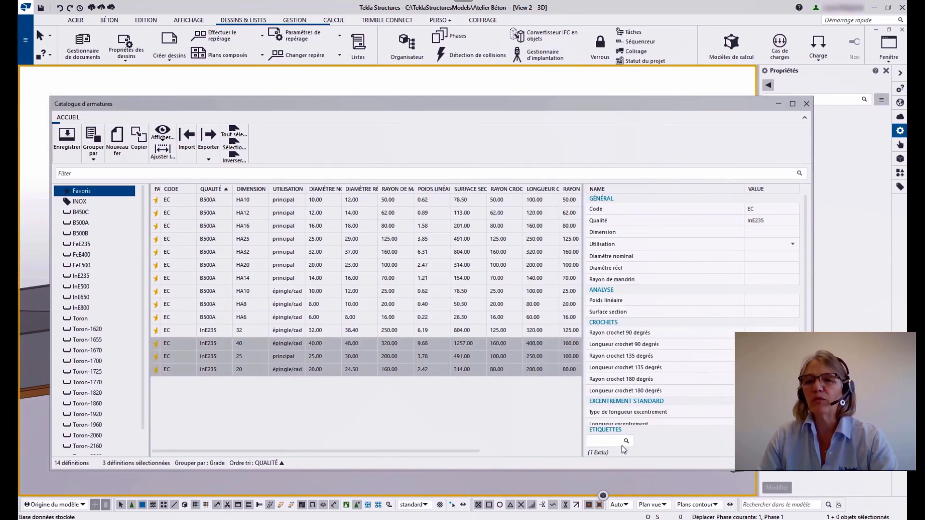
pyautogui.click(603, 440)
pyautogui.click(605, 451)
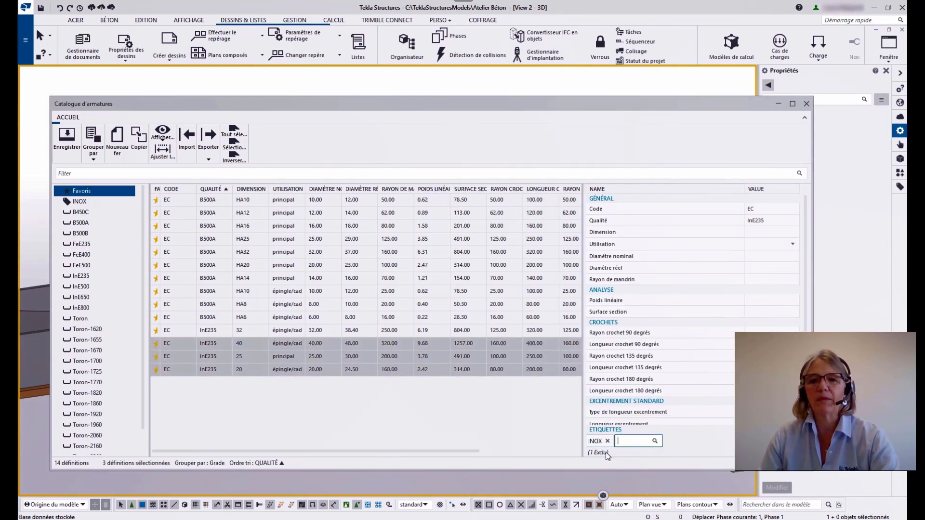
pyautogui.click(124, 204)
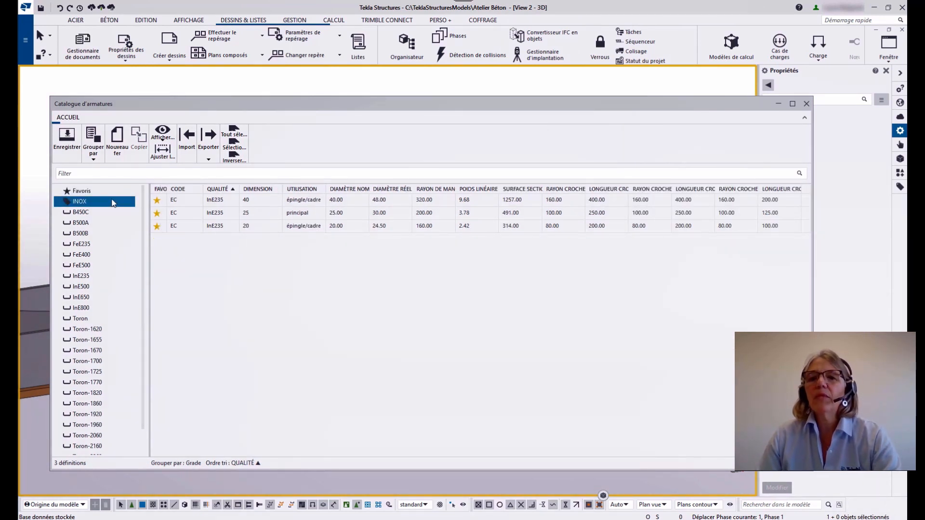
# In the Favoris list, move the Utilisation column before Qualité and show the Type de longueur excentrement column.
pyautogui.click(113, 191)
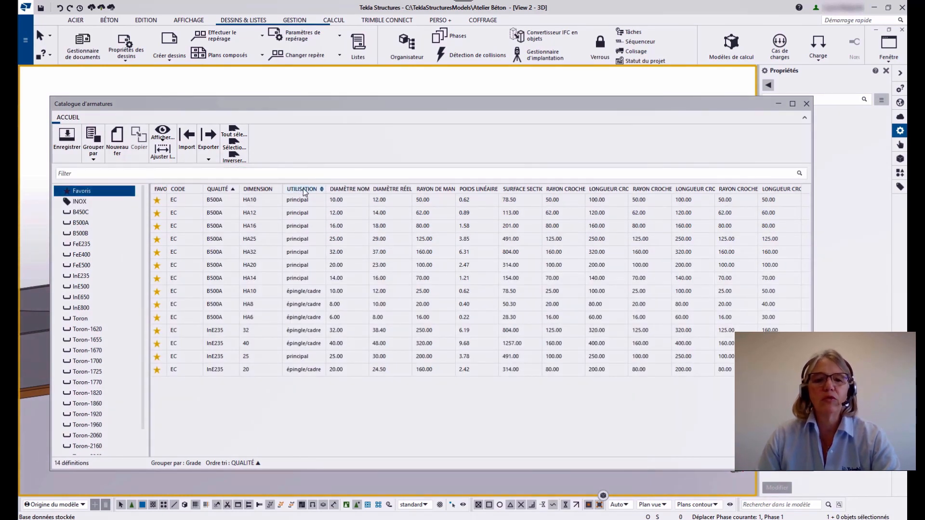
pyautogui.moveTo(268, 192); pyautogui.dragTo(206, 192)
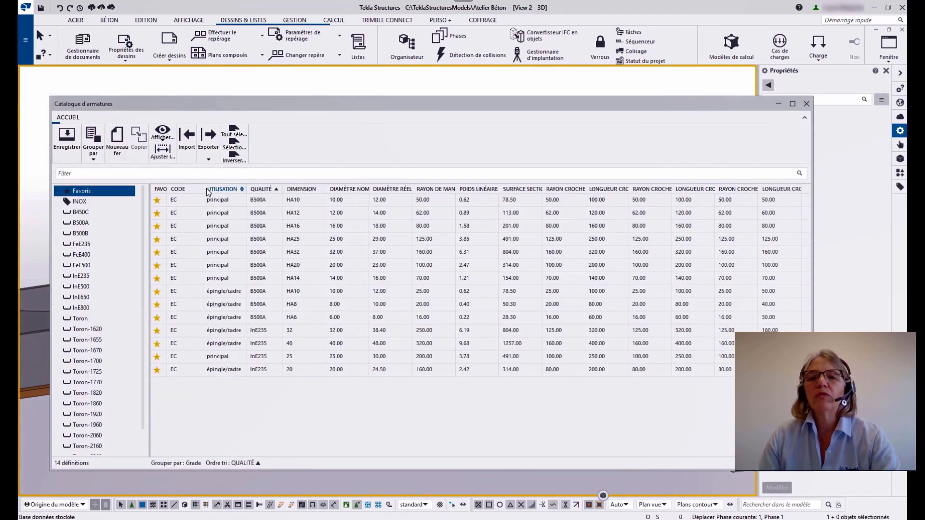
pyautogui.click(162, 137)
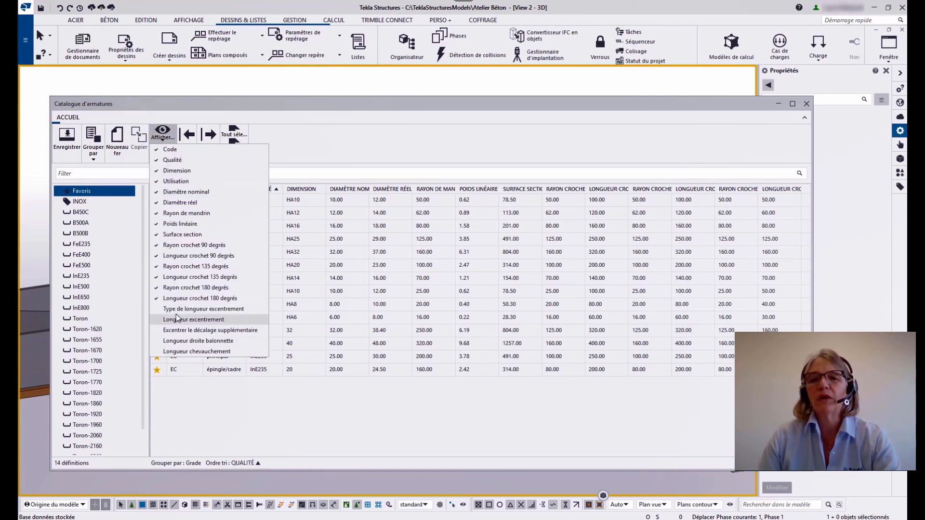
pyautogui.click(158, 310)
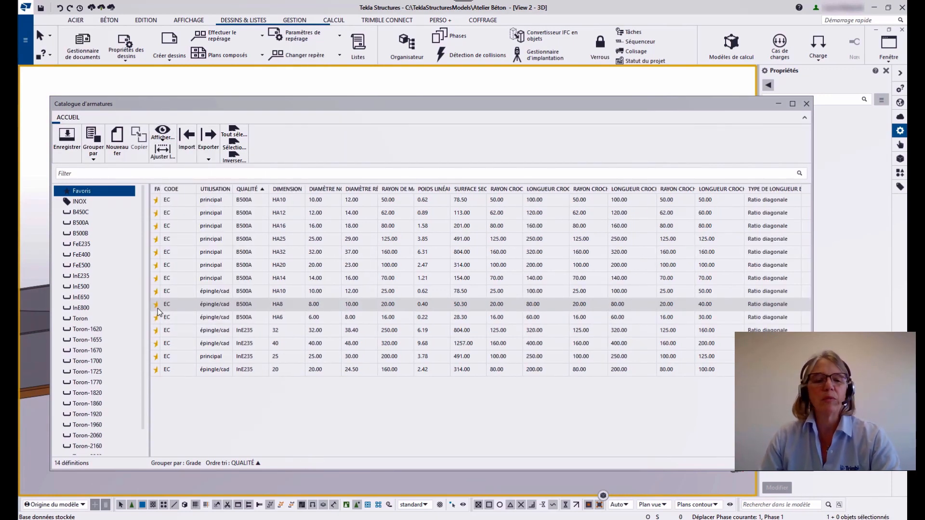
# Adjust the column widths to fit the full column headings and group the bar definitions by Utilisation.
pyautogui.click(165, 153)
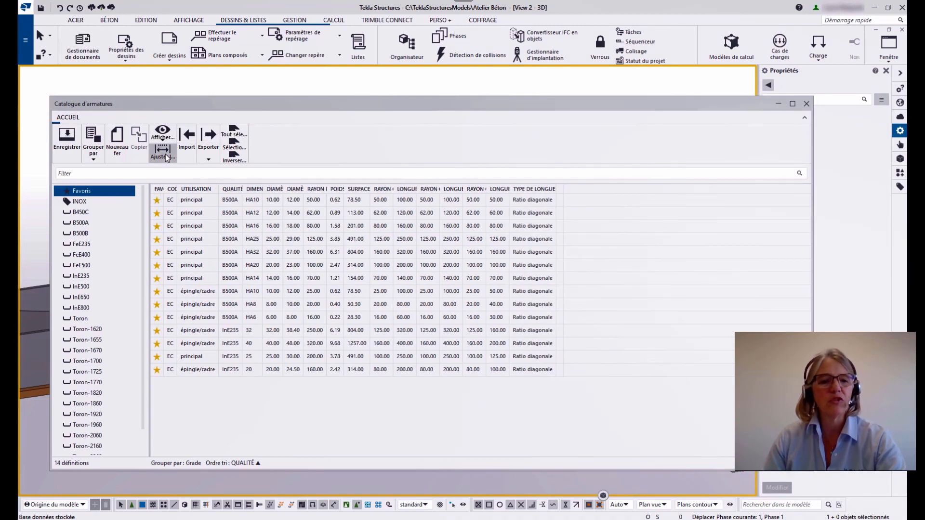
pyautogui.click(164, 153)
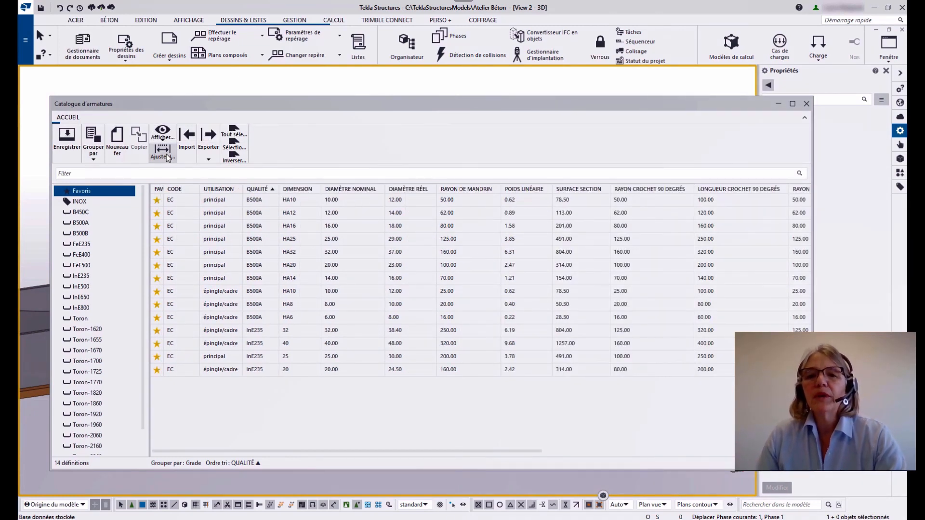
pyautogui.click(93, 155)
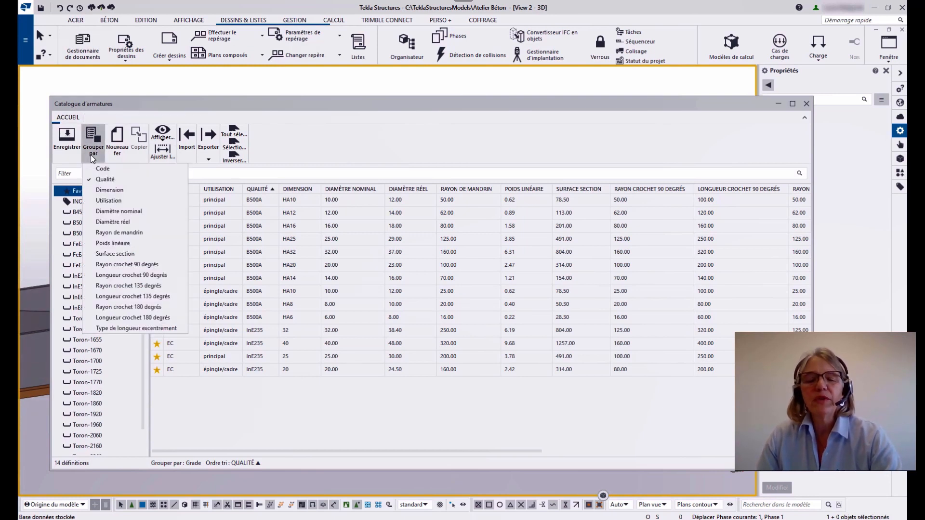
pyautogui.click(94, 200)
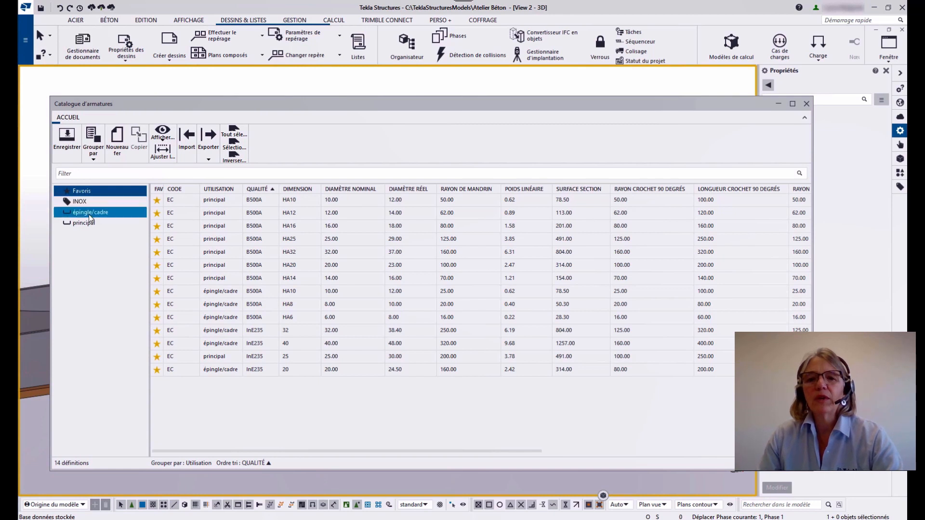
# Display the principal group and filter its bar definitions by HA20.
pyautogui.click(85, 224)
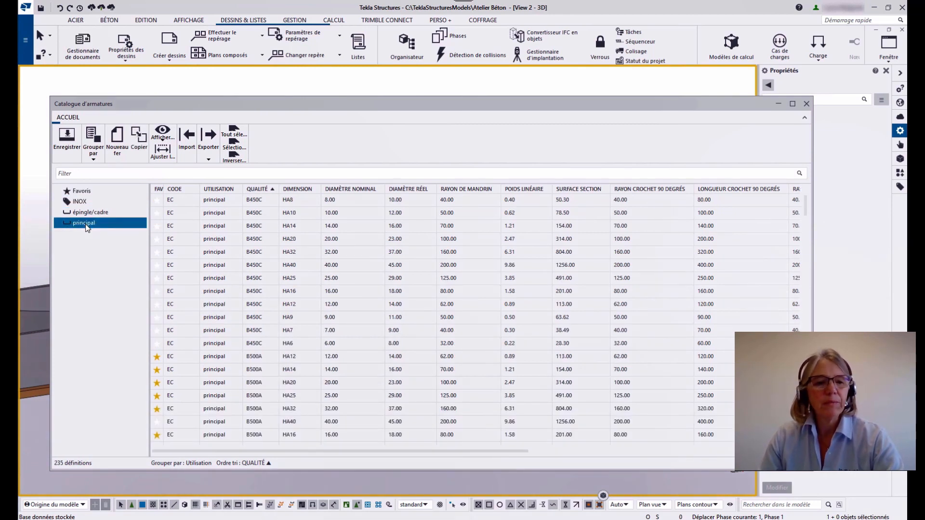
pyautogui.click(130, 172)
pyautogui.write('H')
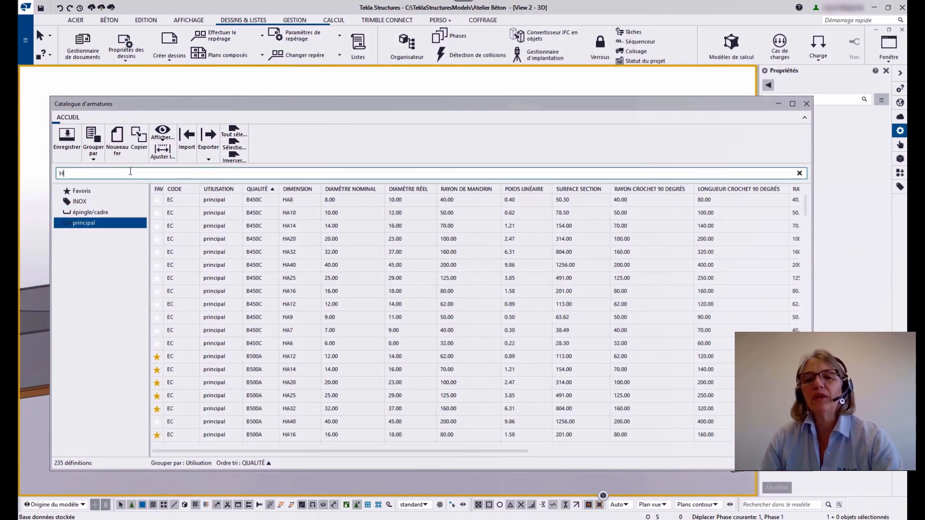
pyautogui.write('A20')
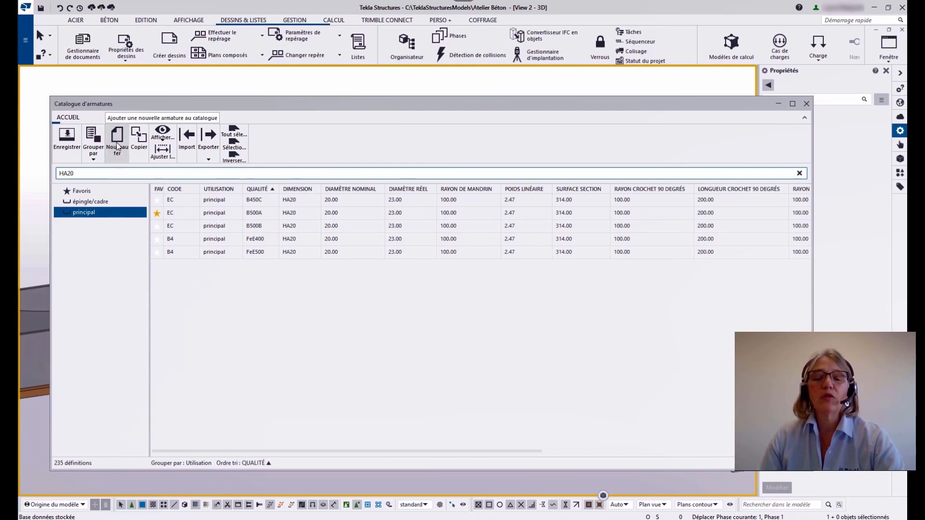
# Add a copy of the B500A HA20 principal bar definition to the catalogue with code 00 and quality B500.
pyautogui.click(117, 146)
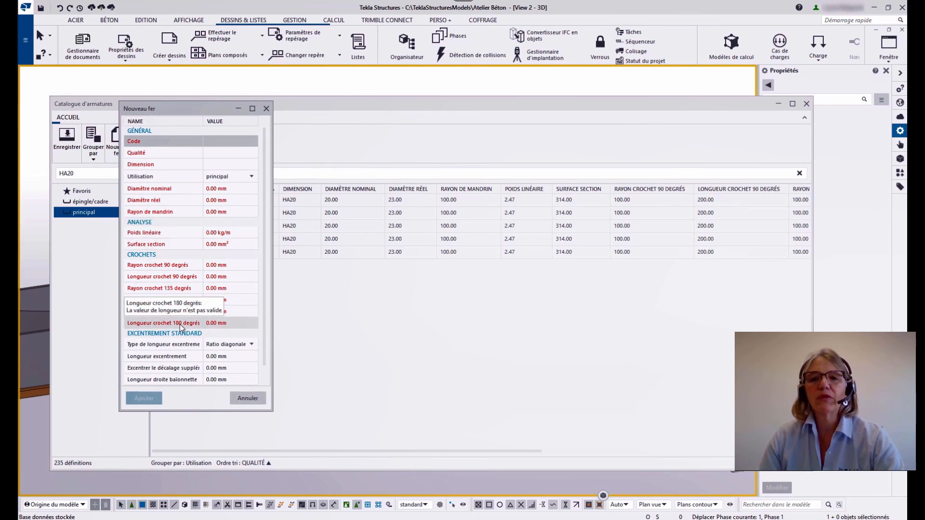
pyautogui.click(266, 108)
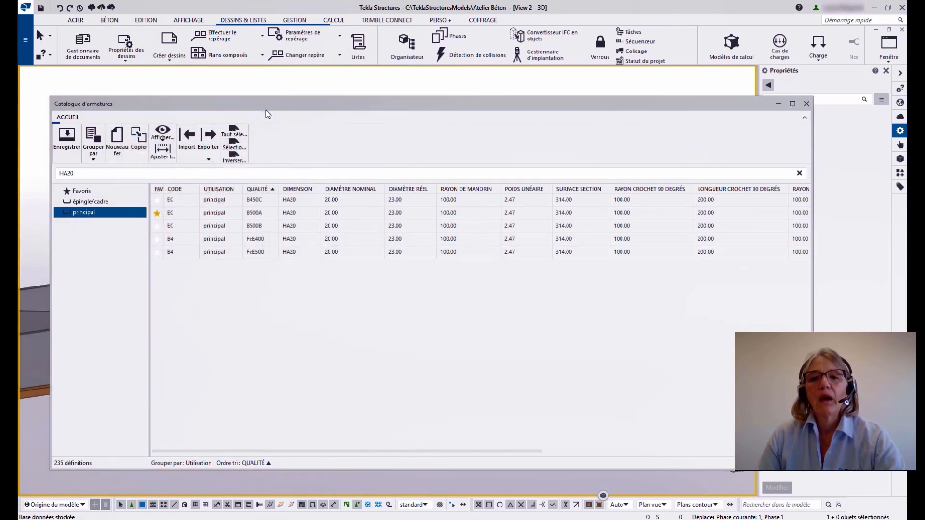
pyautogui.click(265, 214)
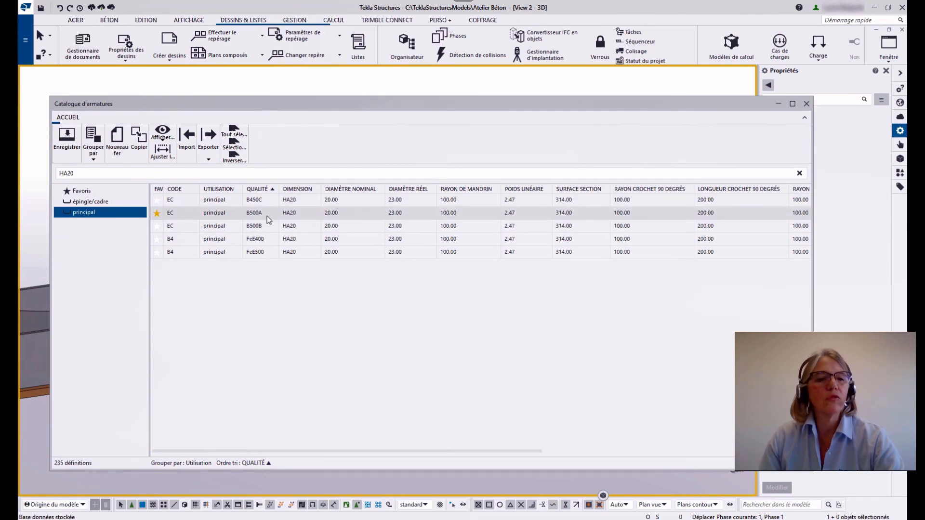
pyautogui.click(139, 146)
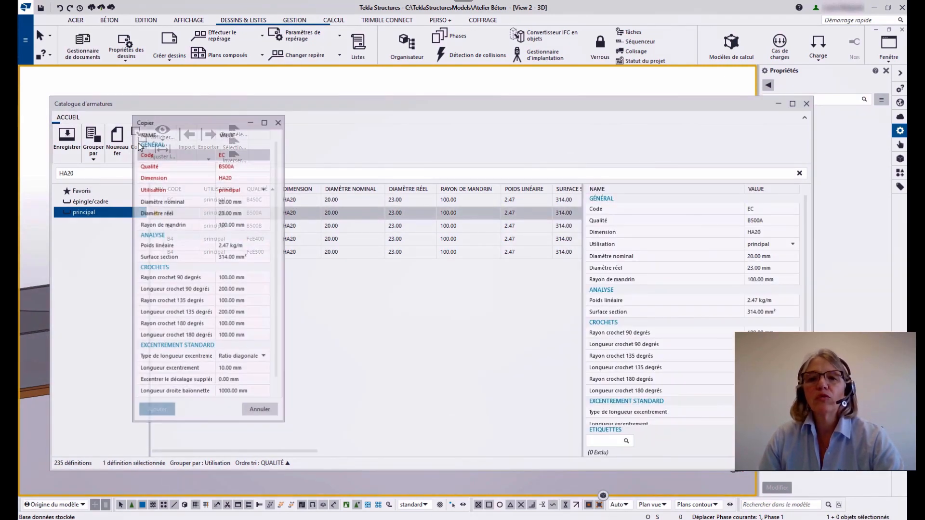
pyautogui.click(232, 156)
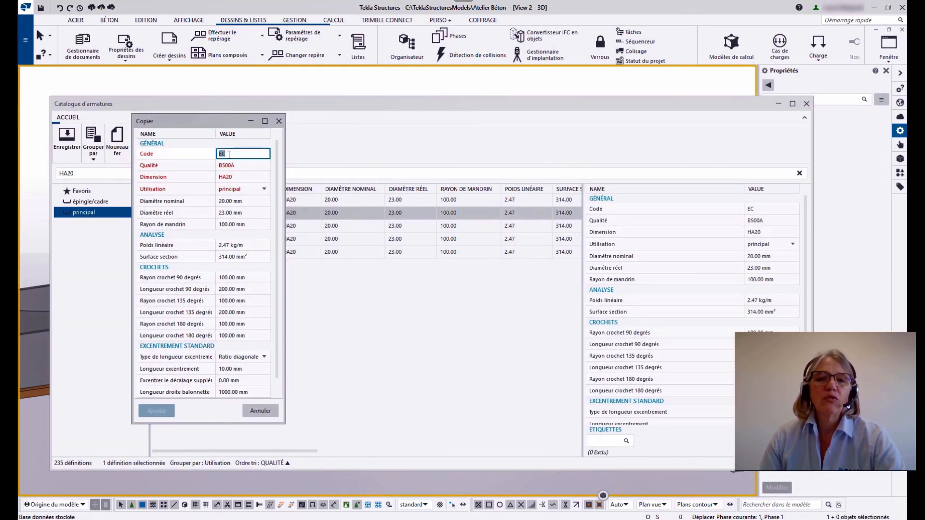
pyautogui.write('00')
pyautogui.click(236, 166)
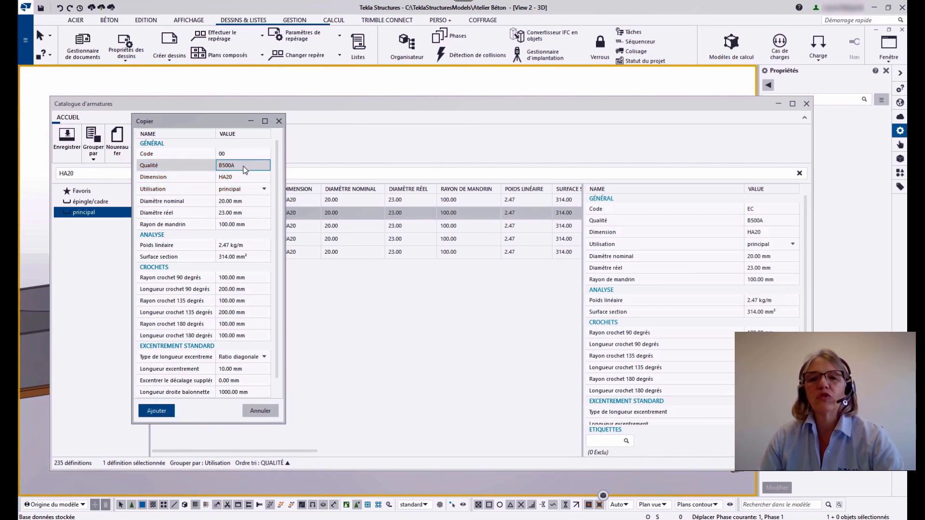
pyautogui.click(243, 166)
pyautogui.doubleClick(243, 166)
pyautogui.click(244, 166)
pyautogui.press('BackSpace')
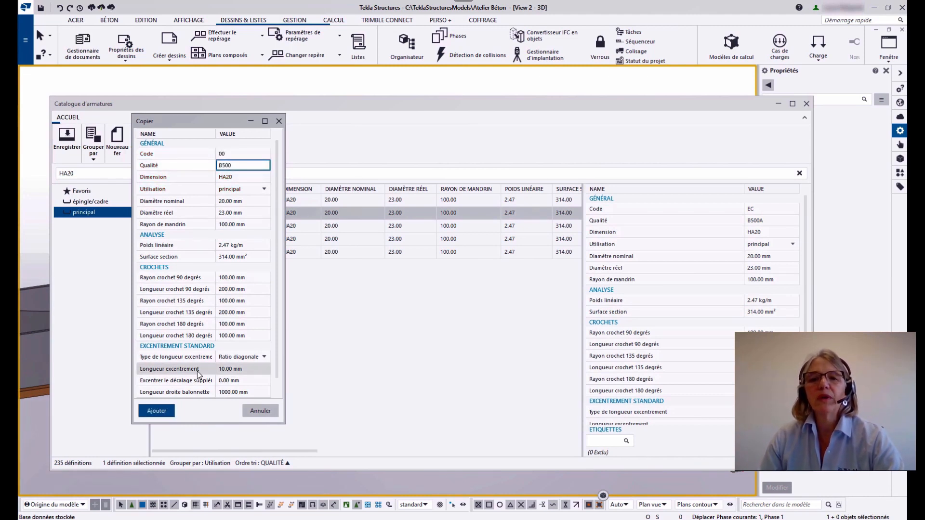
pyautogui.click(155, 411)
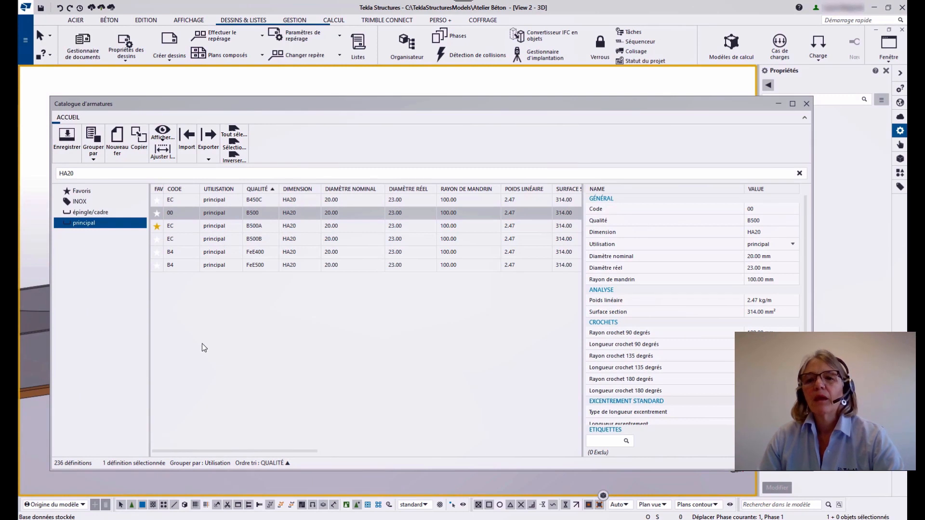
# Import the bar definitions from rebar_00.inp into the catalogue, replacing the definition that already exists.
pyautogui.rightClick(306, 227)
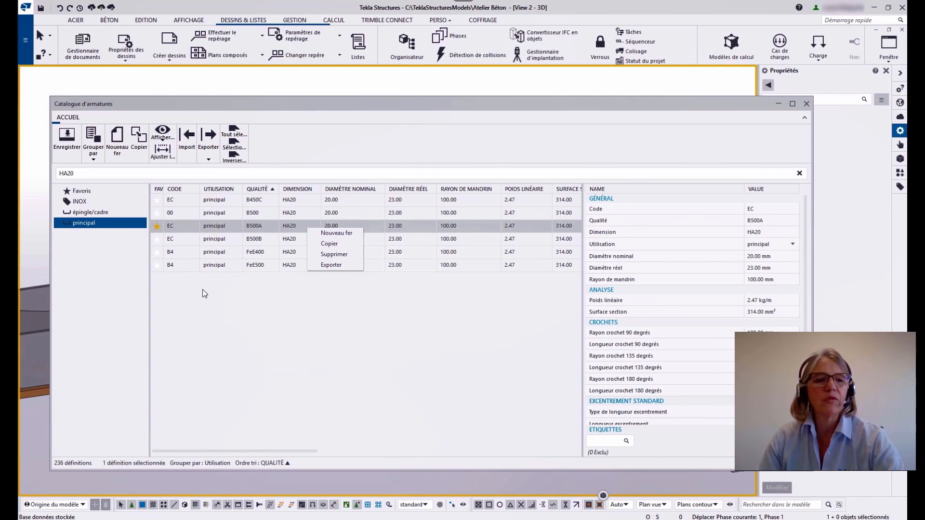
pyautogui.click(190, 156)
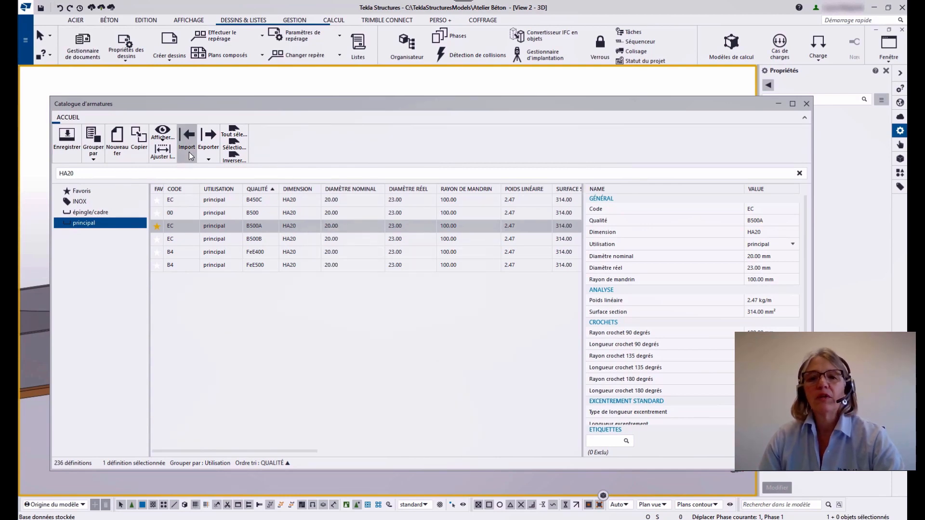
pyautogui.click(189, 152)
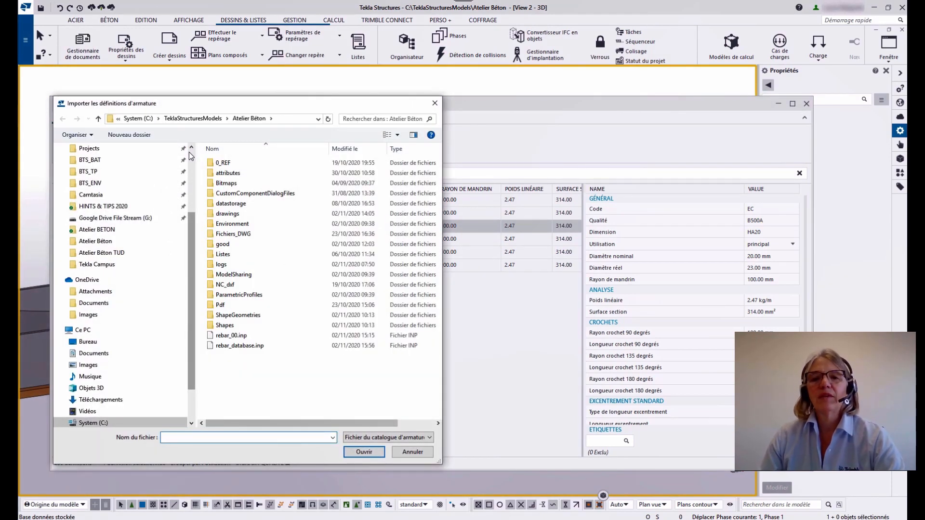
pyautogui.click(241, 337)
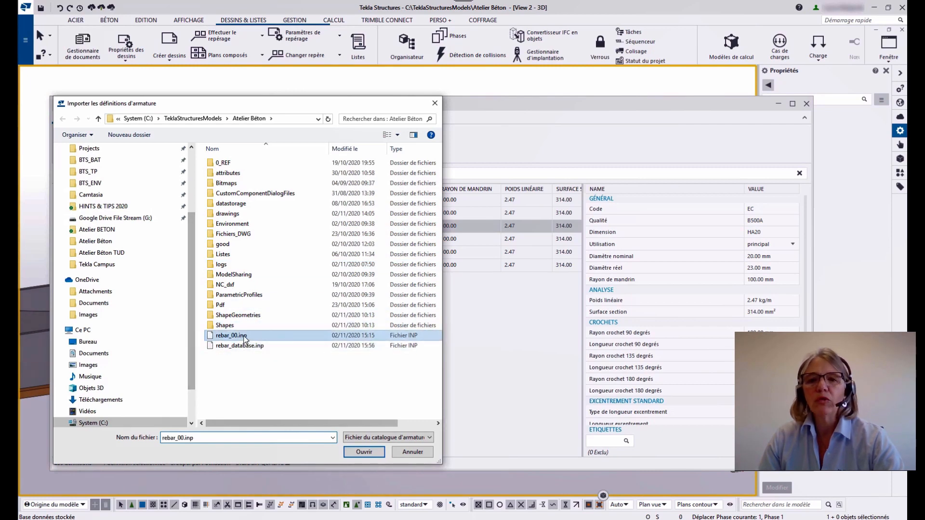
pyautogui.click(364, 453)
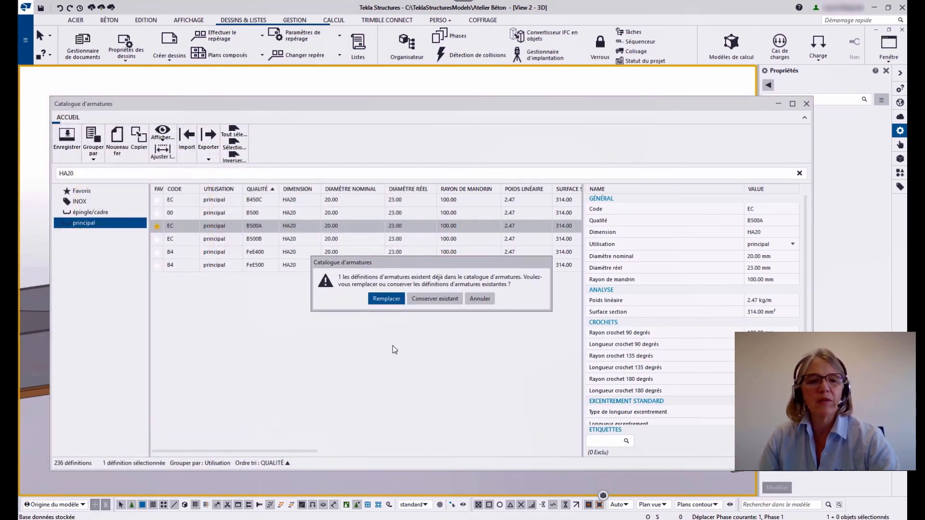
pyautogui.click(386, 299)
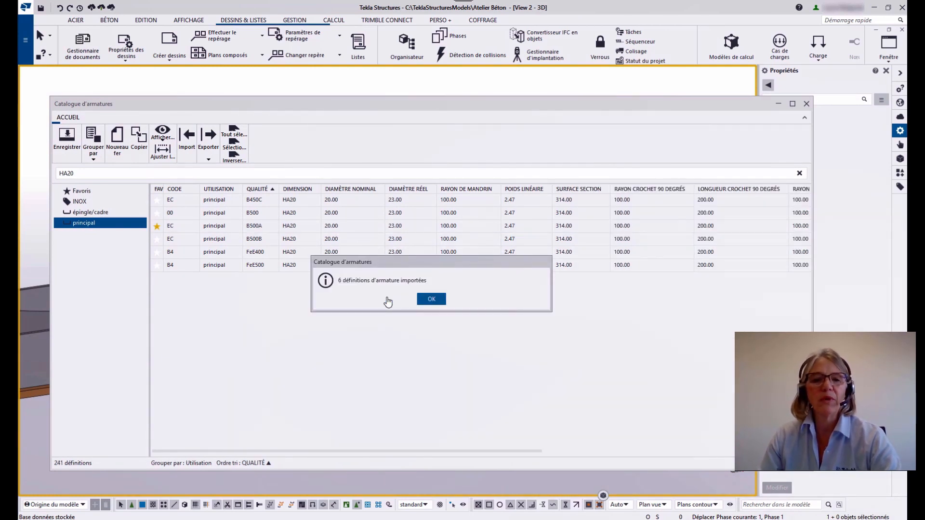
pyautogui.click(432, 300)
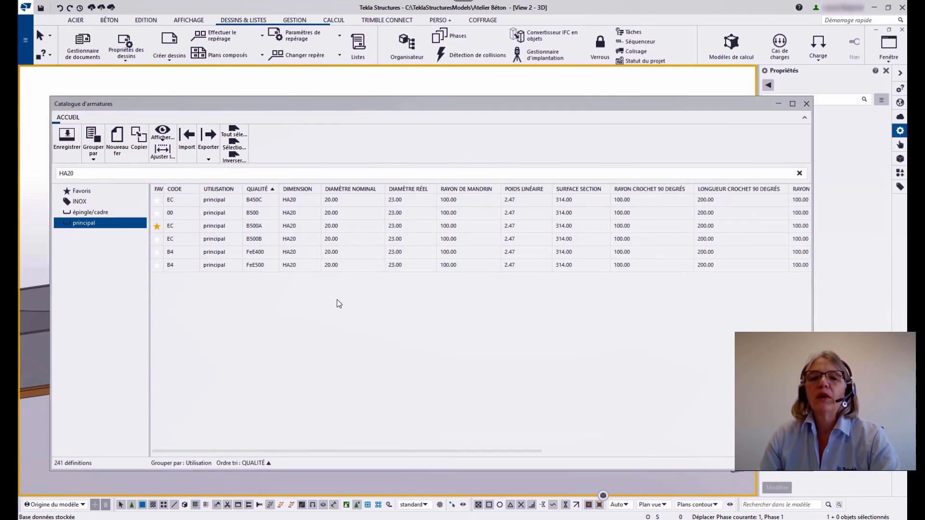
# Save the changes to the rebar catalogue and close it.
pyautogui.click(206, 158)
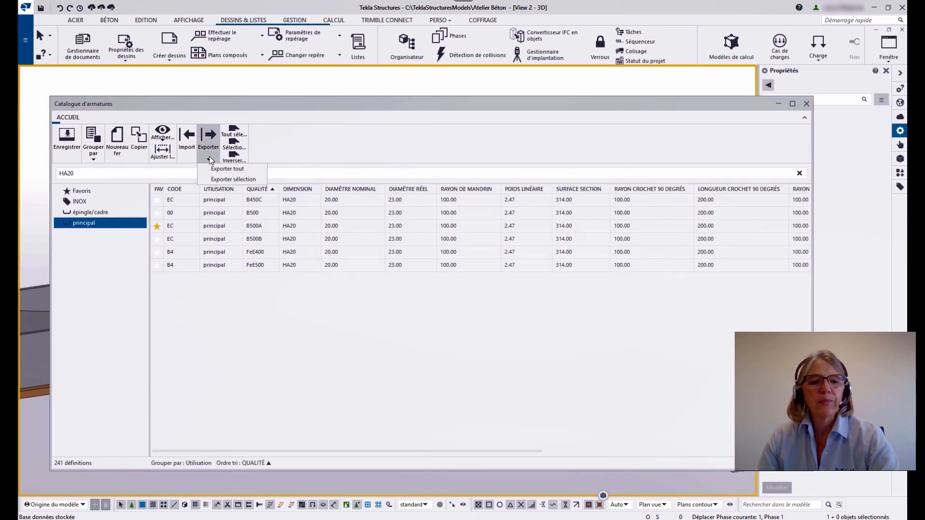
pyautogui.click(209, 157)
pyautogui.click(67, 140)
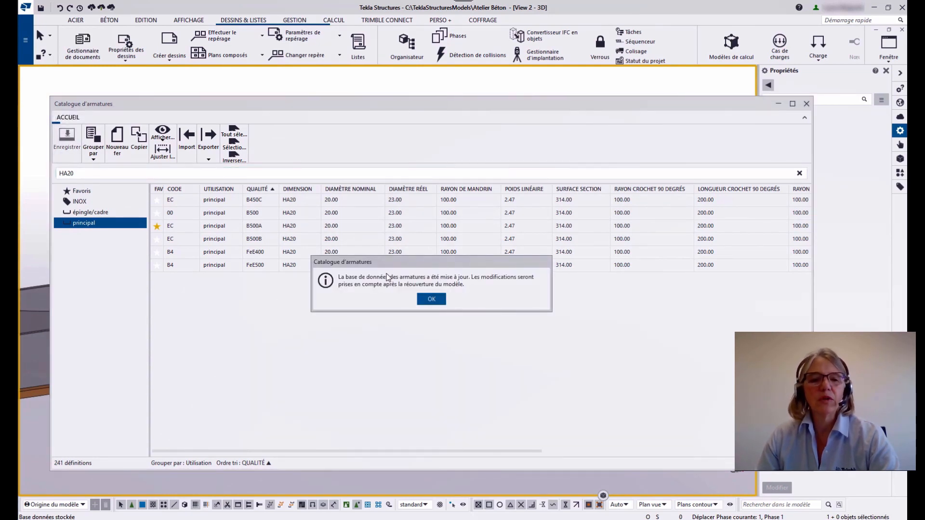
pyautogui.click(431, 300)
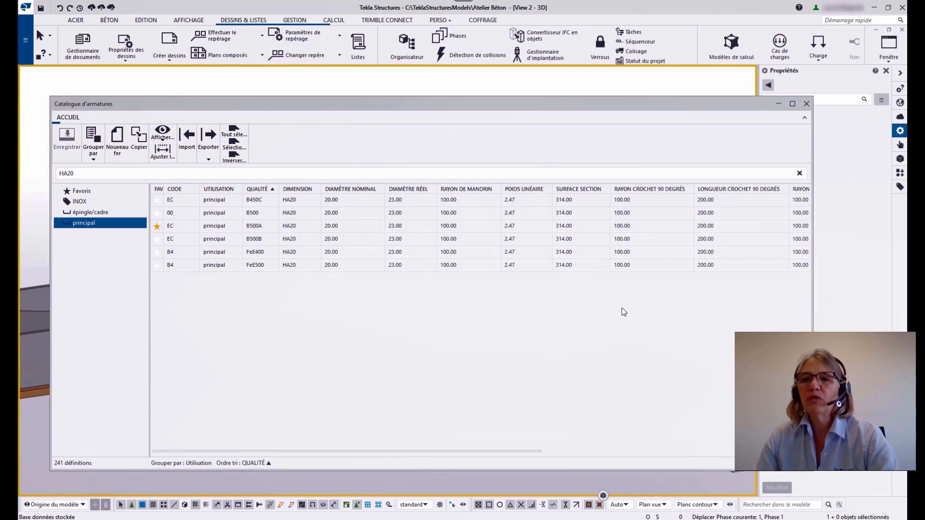
pyautogui.click(804, 105)
# Show the reinforcement inside the concrete parts and open the bar selection for a column's FERS_PRINCIPAUX group.
pyautogui.scroll(5, 421, 308)
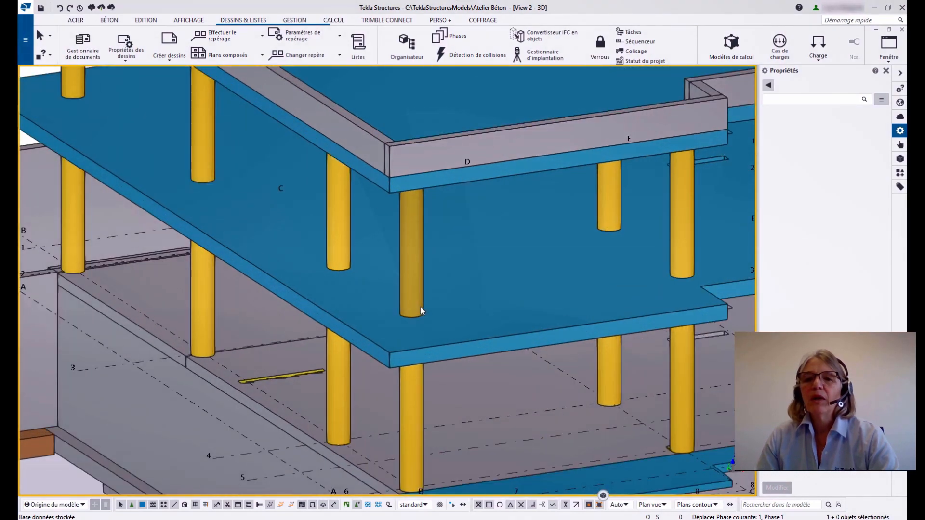
pyautogui.hotkey('ctrl', '2')
pyautogui.scroll(5, 426, 260)
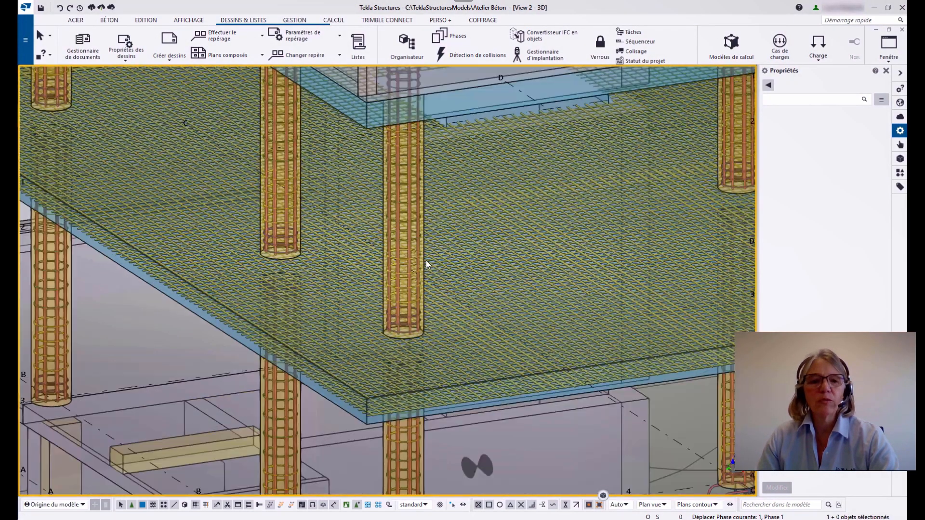
pyautogui.click(380, 232)
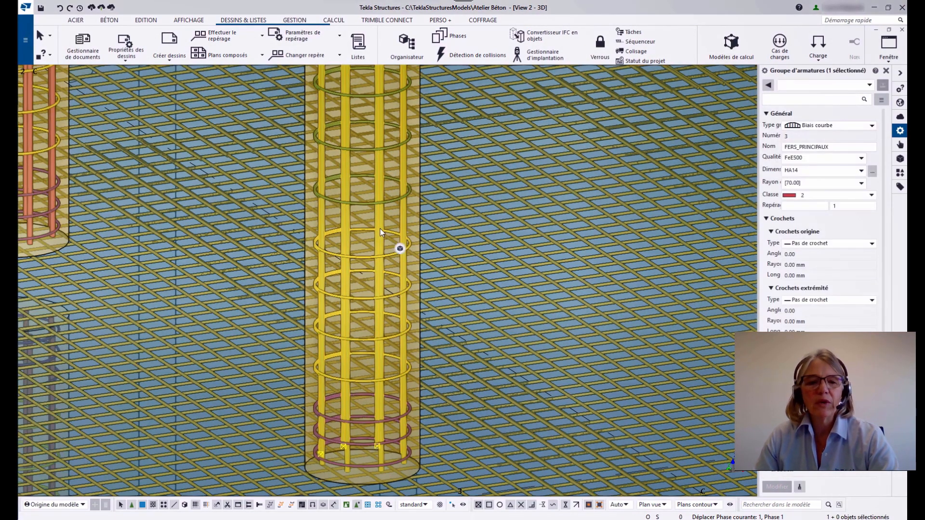
pyautogui.click(872, 174)
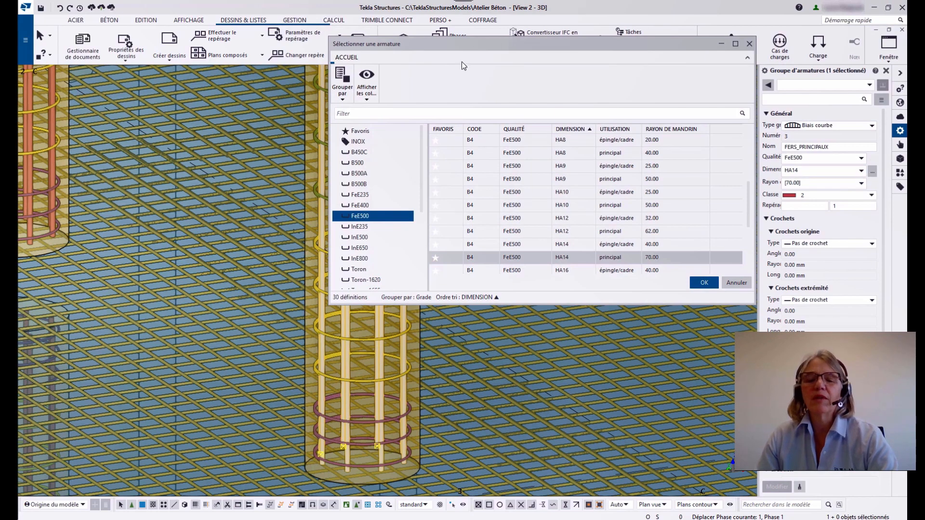
pyautogui.click(341, 96)
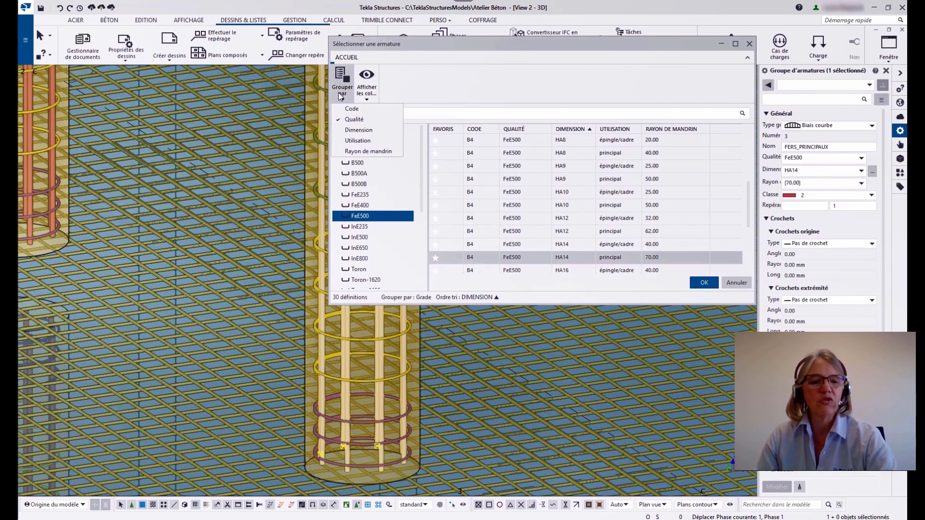
pyautogui.click(341, 96)
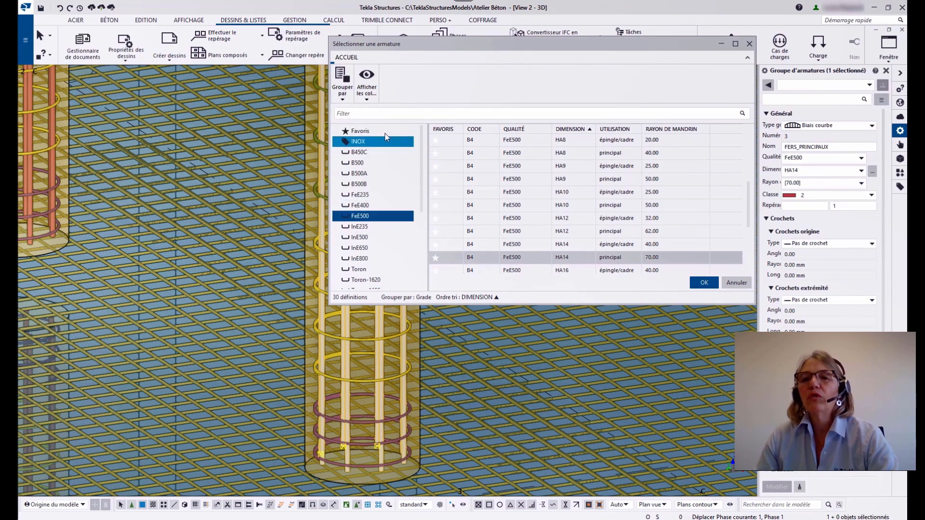
pyautogui.click(375, 98)
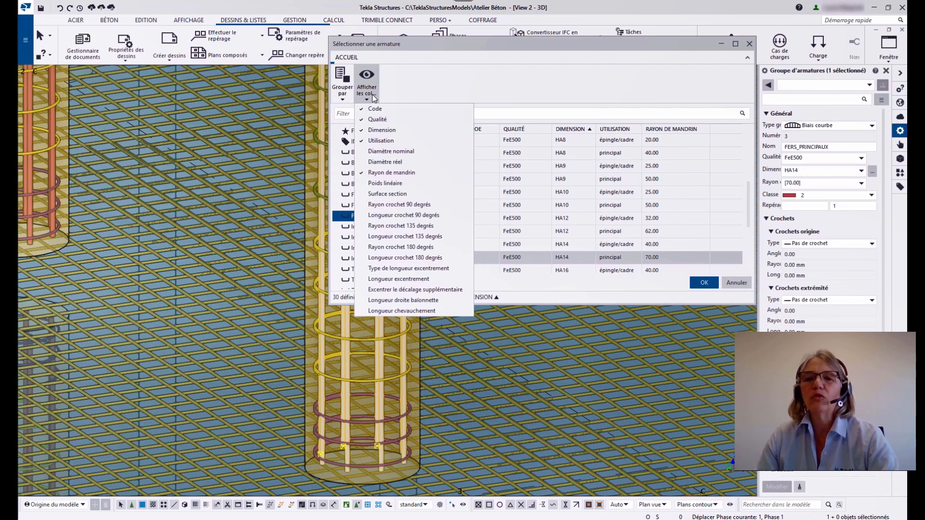
pyautogui.click(374, 97)
# Change the column's main bars to the favourite B500A HA16 principal definition with an 80.00 bending radius.
pyautogui.click(370, 131)
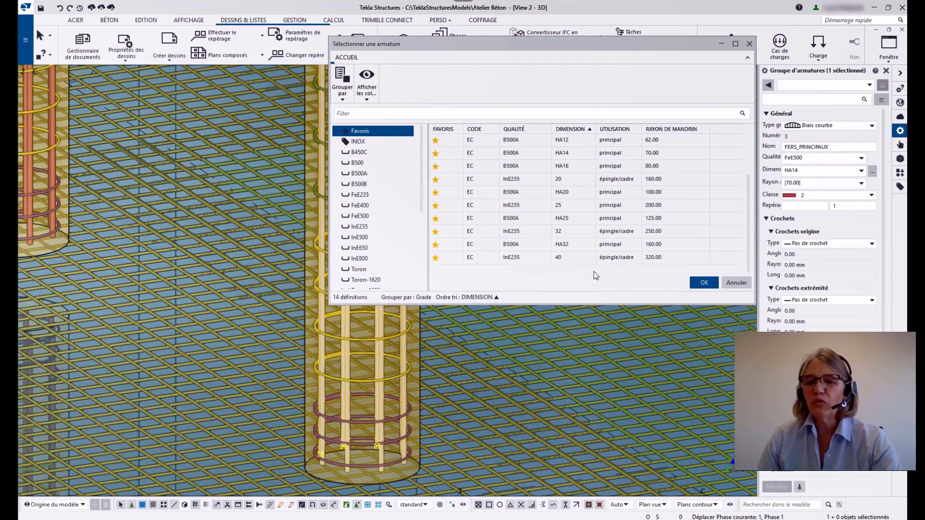
pyautogui.scroll(3, 596, 275)
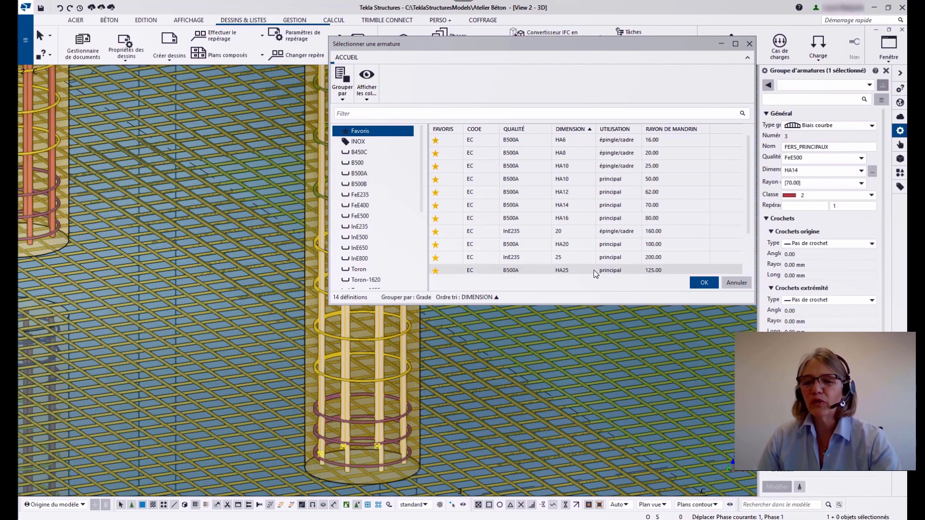
pyautogui.click(580, 218)
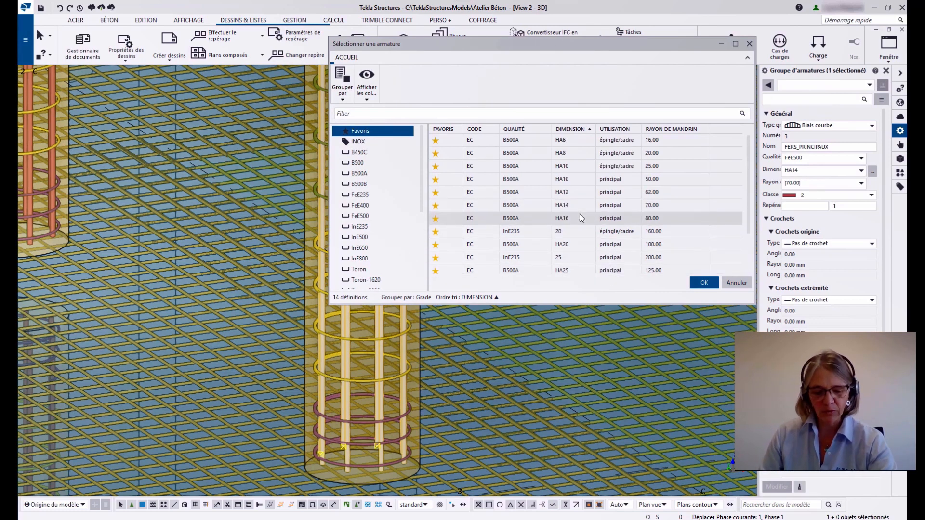
pyautogui.click(703, 283)
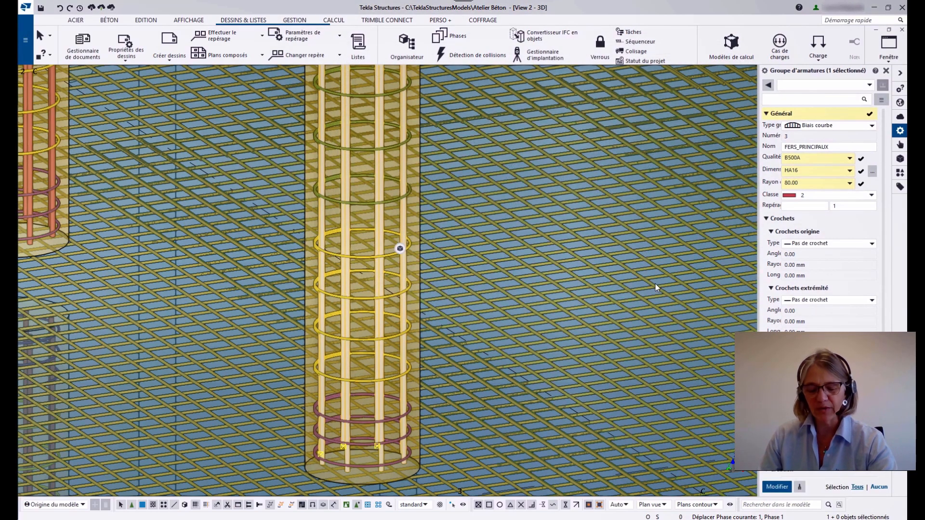
pyautogui.click(775, 487)
# Isolate the curved-edge slab of the intermediate floor so that only this slab is shown.
pyautogui.scroll(-5, 441, 250)
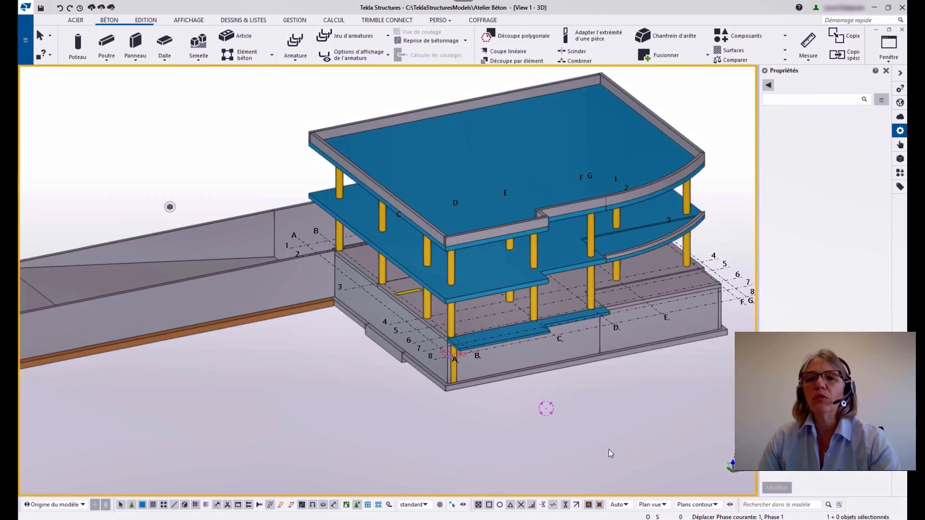
pyautogui.click(609, 240)
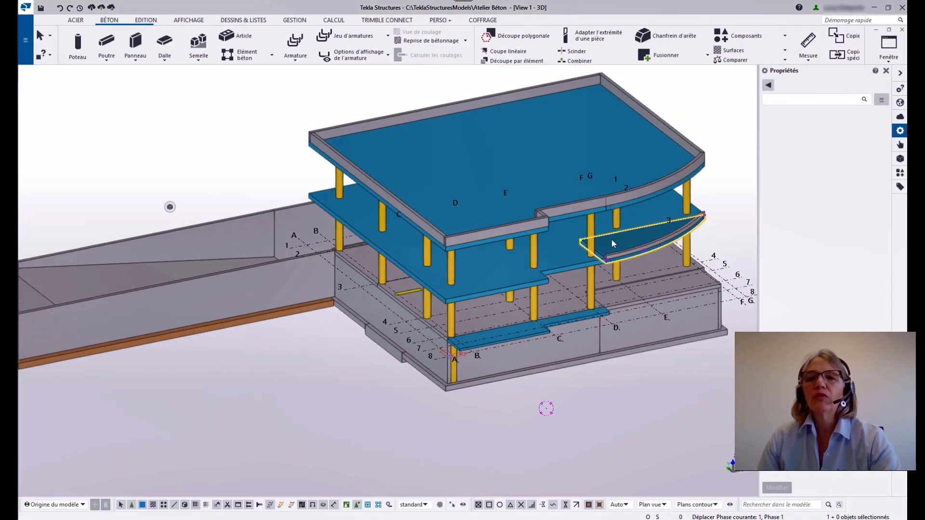
pyautogui.scroll(3, 418, 295)
pyautogui.scroll(6, 418, 295)
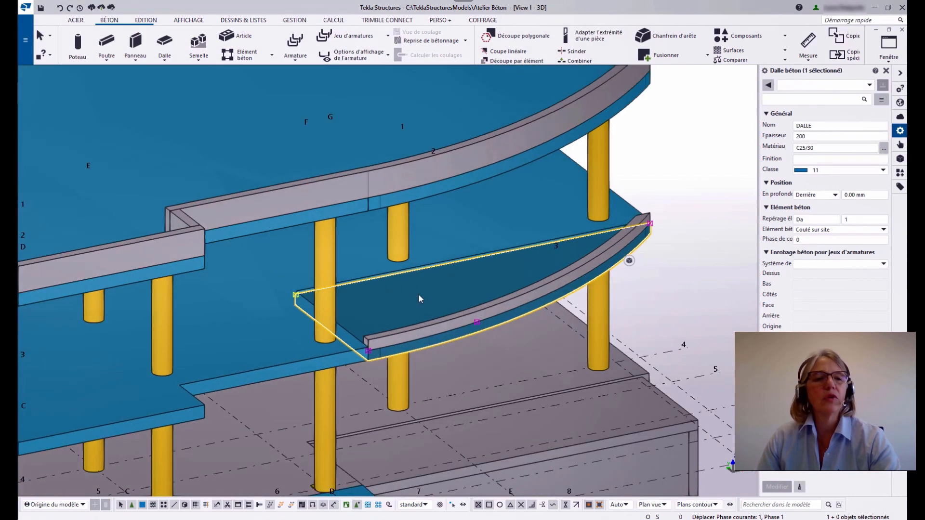
pyautogui.moveTo(446, 283); pyautogui.dragTo(371, 305, button='middle')
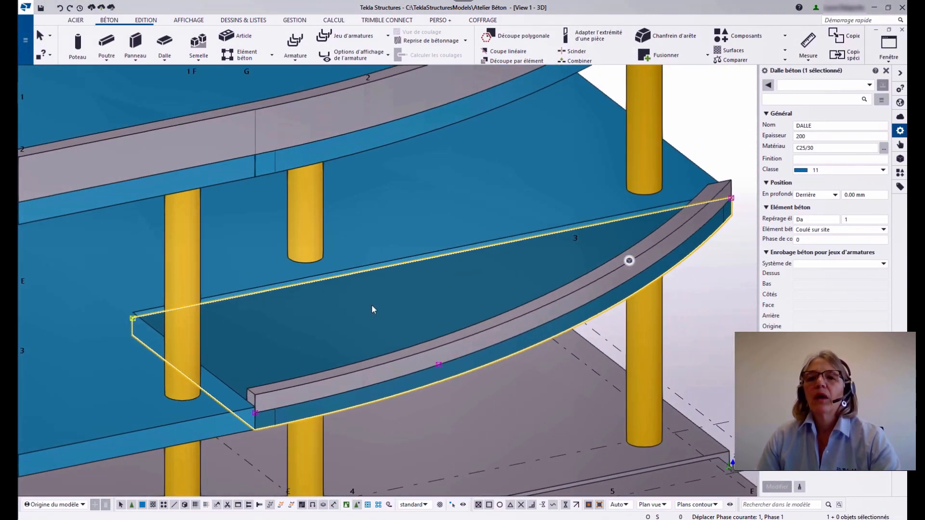
pyautogui.rightClick(372, 309)
pyautogui.click(429, 384)
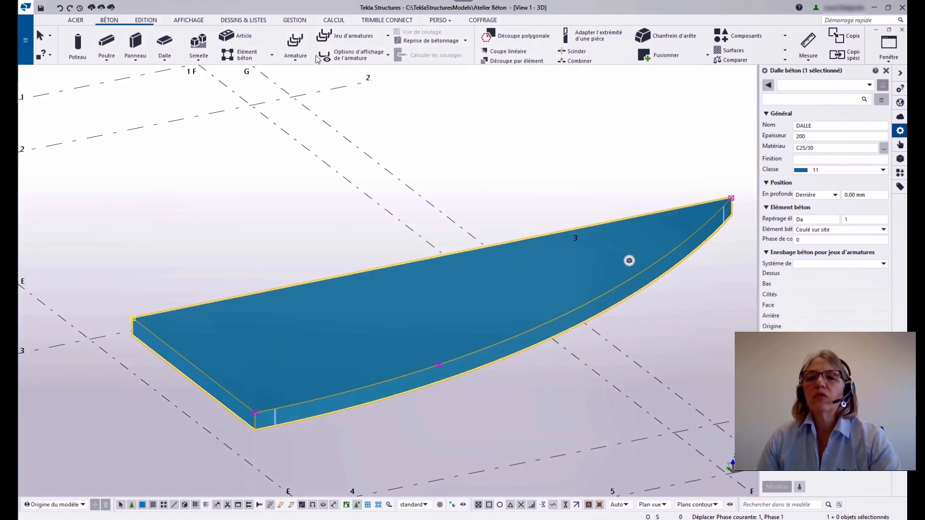
# Begin a rebar set by guidelines on the slab's top face, with the first guideline along the straight long edge.
pyautogui.click(348, 37)
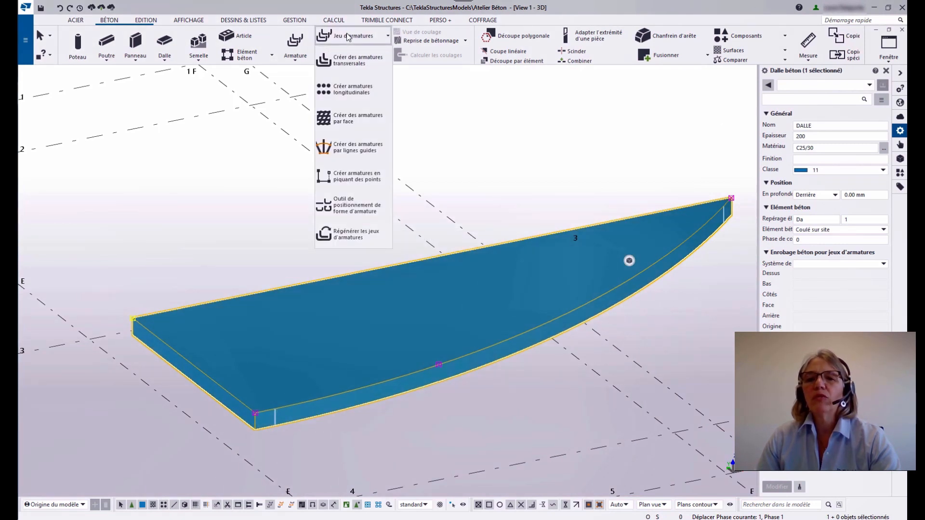
pyautogui.click(371, 147)
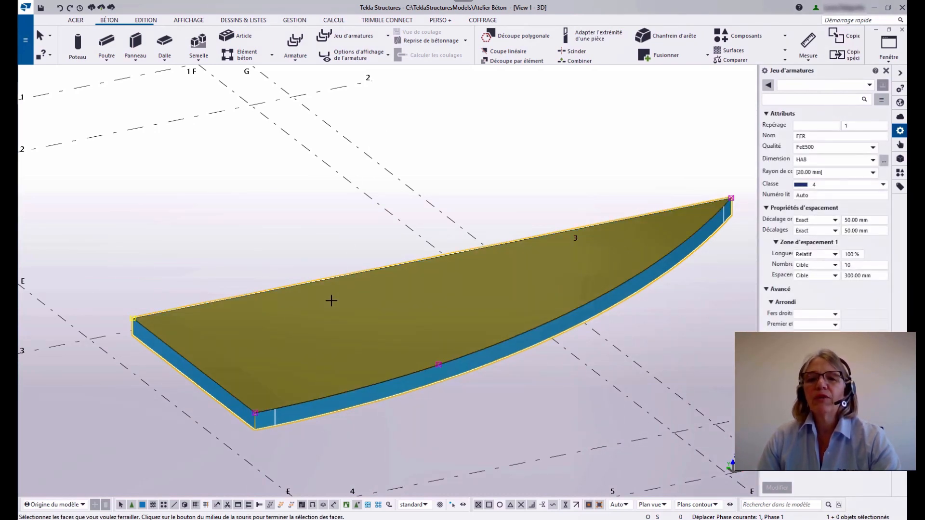
pyautogui.middleClick(303, 239)
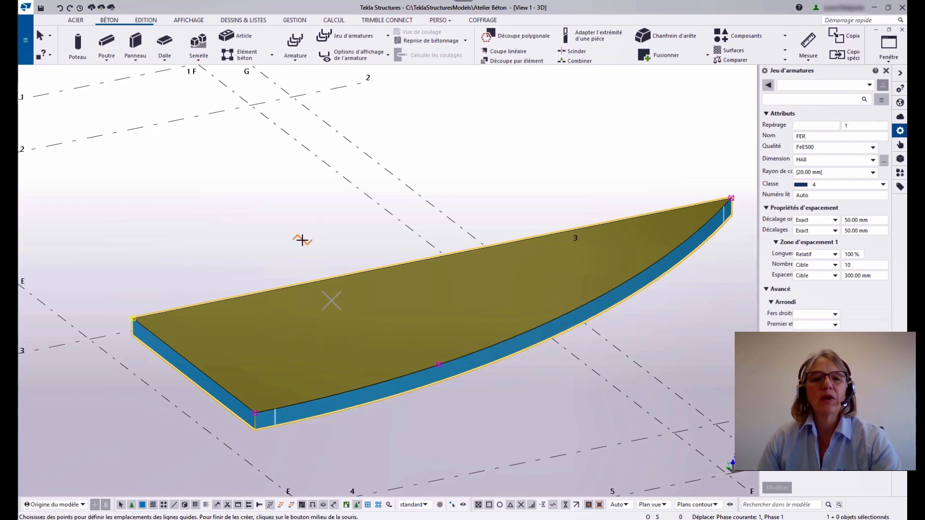
pyautogui.click(132, 317)
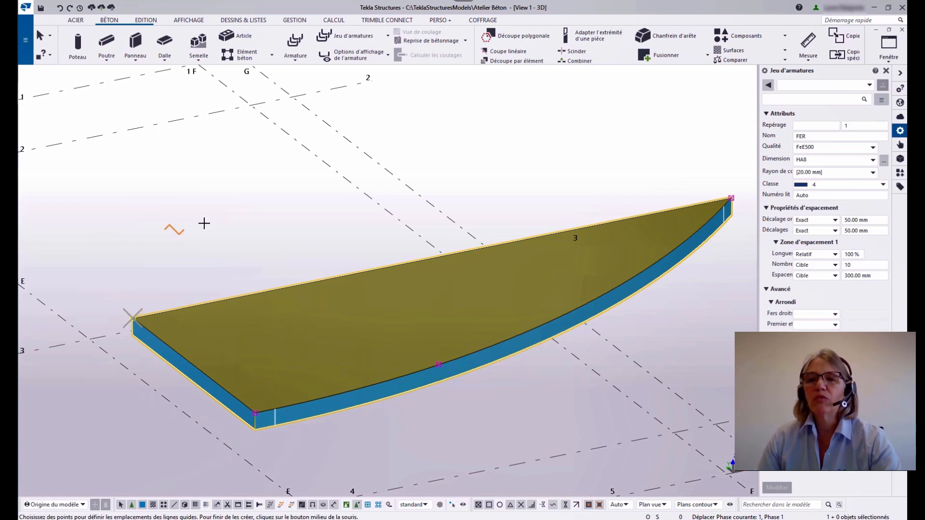
pyautogui.click(731, 197)
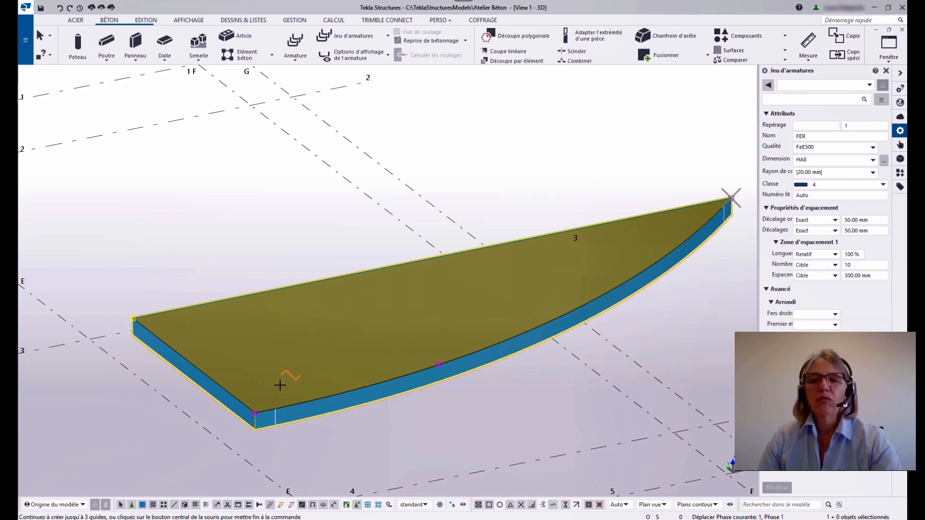
# Complete the rebar set with a second guideline following the curved edge through its intermediate point.
pyautogui.click(254, 413)
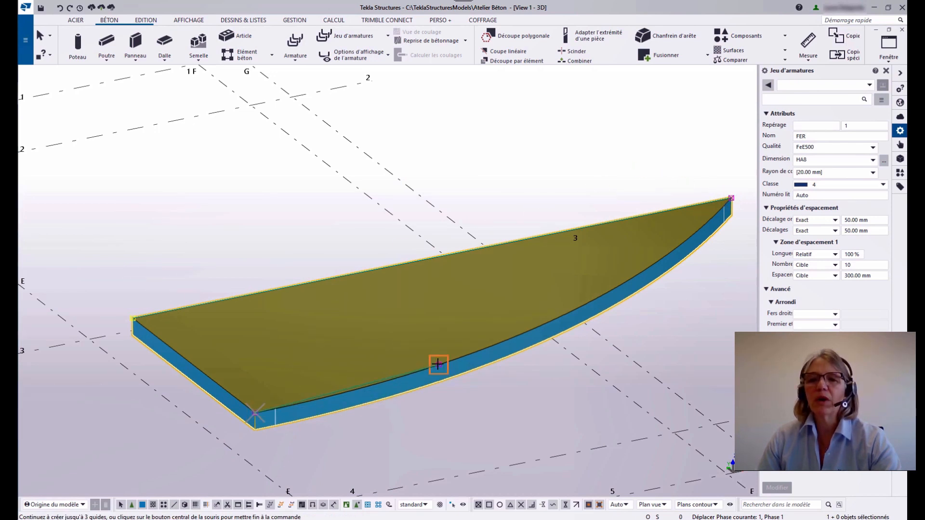
pyautogui.click(438, 364)
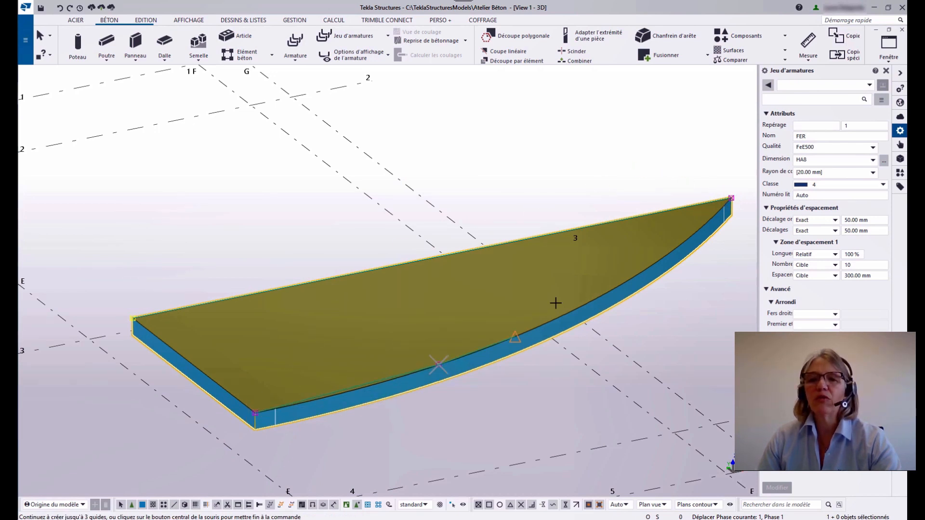
pyautogui.click(731, 198)
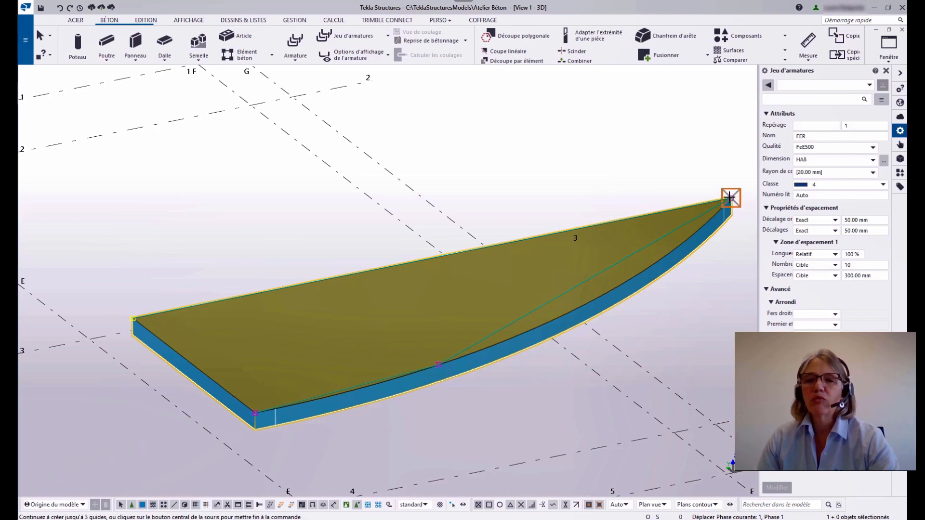
pyautogui.middleClick(665, 164)
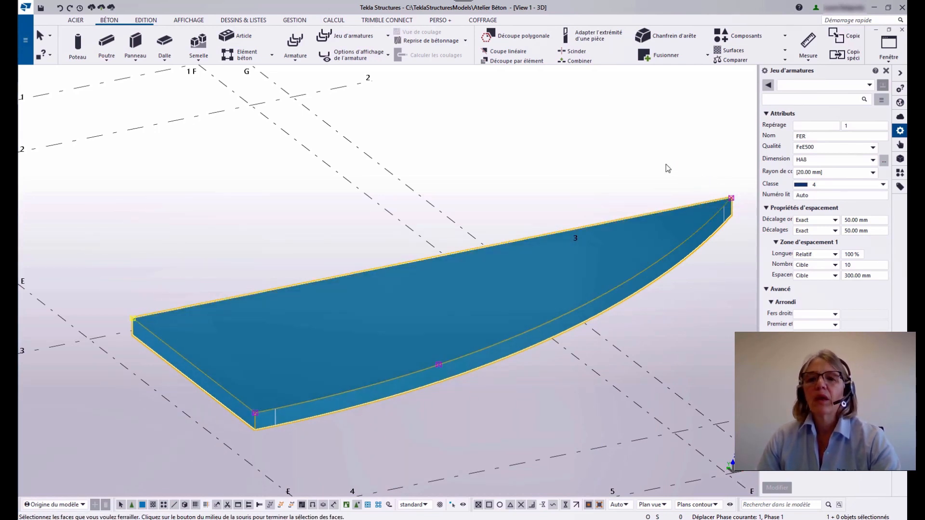
# Finish the guideline rebar set, switch to plan view and fit the curved slab closely in view with nothing selected.
pyautogui.middleClick(666, 164)
pyautogui.hotkey('ctrl', 'p')
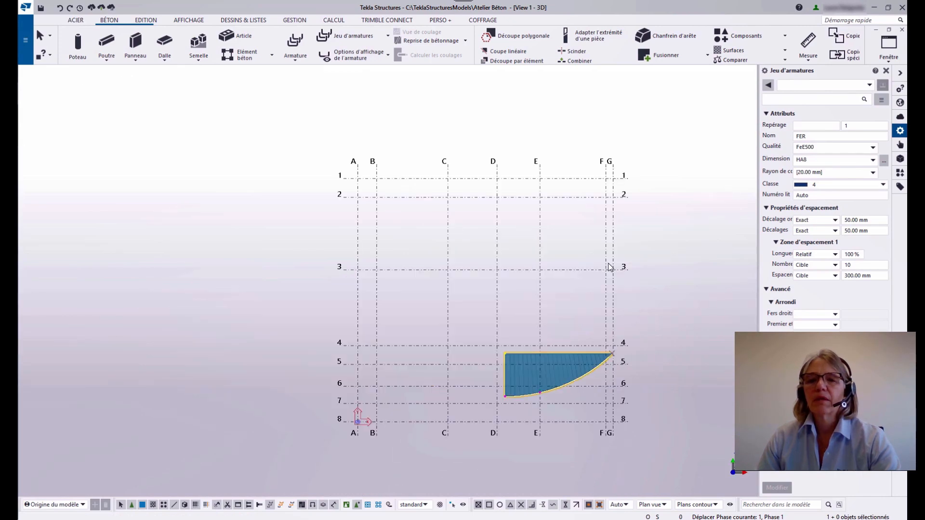
pyautogui.scroll(5, 588, 336)
pyautogui.moveTo(536, 305); pyautogui.dragTo(503, 58, button='middle')
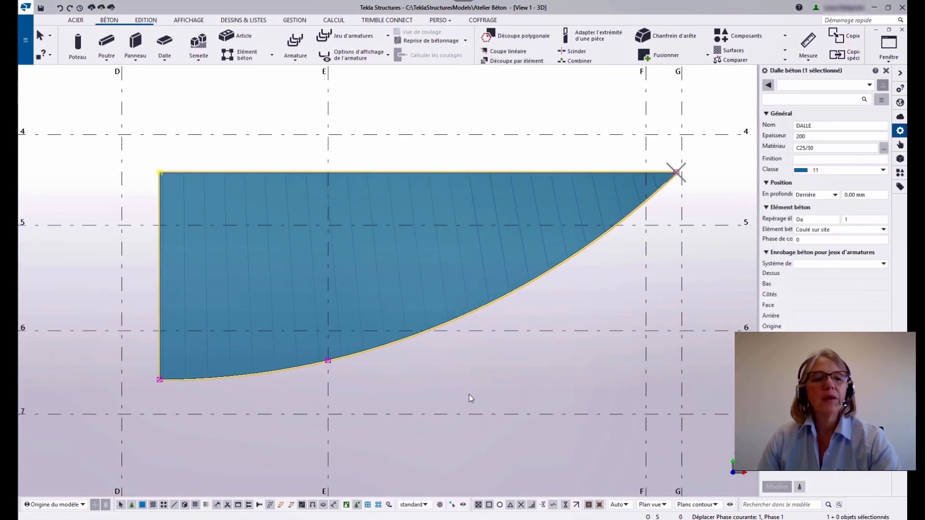
pyautogui.scroll(3, 424, 377)
pyautogui.moveTo(424, 377); pyautogui.dragTo(423, 396, button='middle')
pyautogui.scroll(-2, 452, 404)
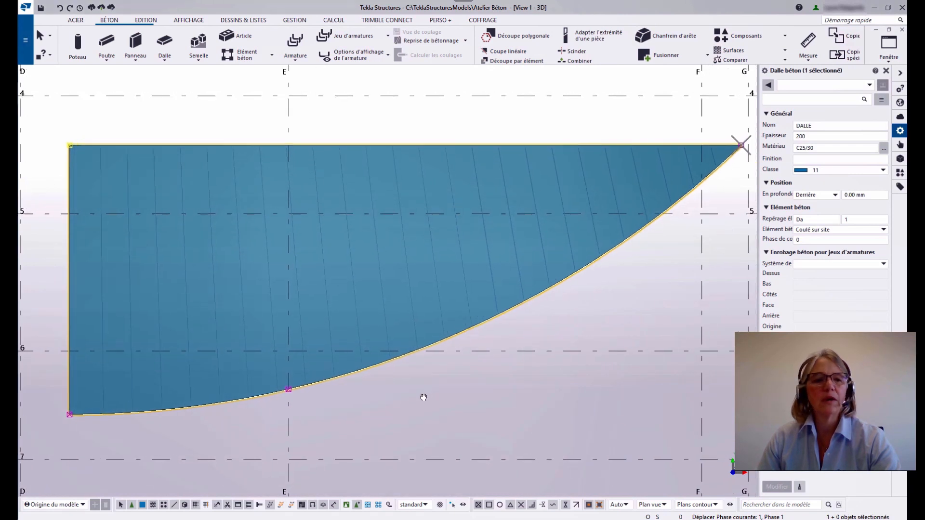
pyautogui.click(519, 328)
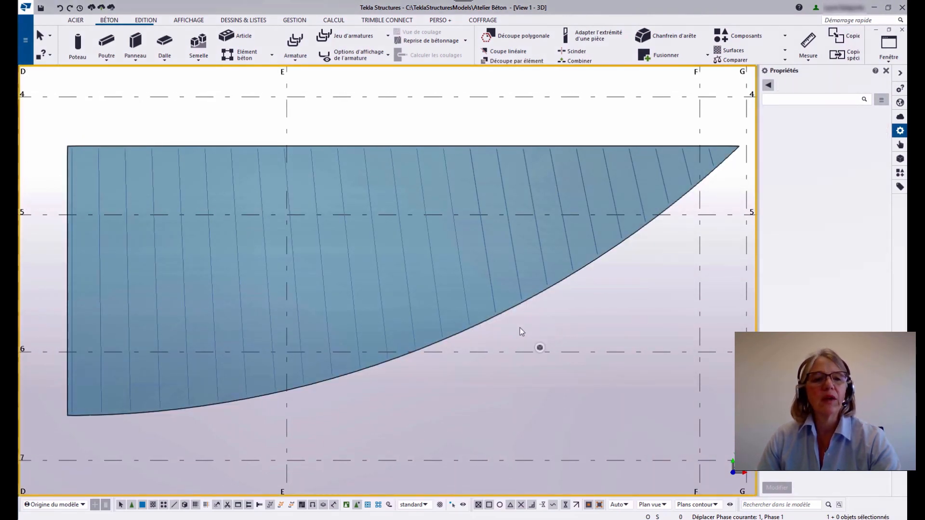
# Apply the saved répartition properties to the slab's rebar set, with bar spacings of 150, 250 and 400 mm.
pyautogui.click(488, 273)
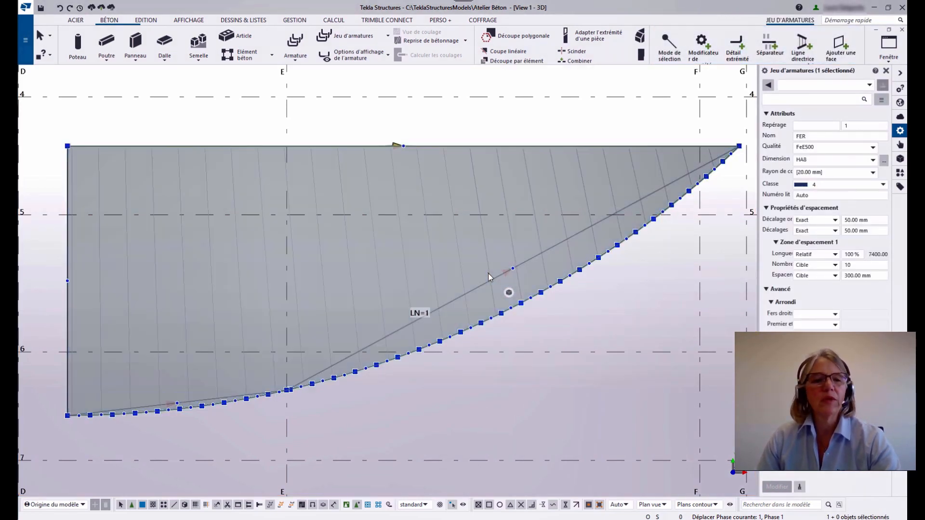
pyautogui.click(463, 141)
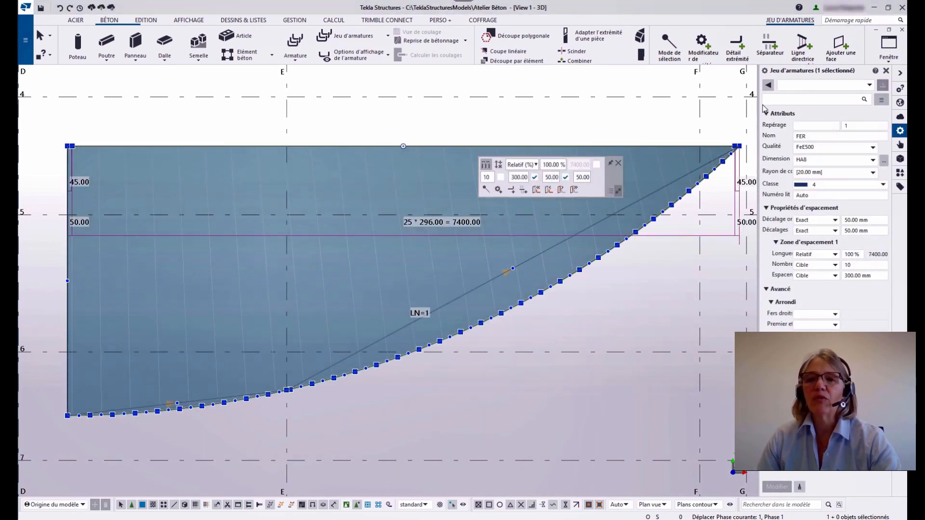
pyautogui.click(794, 87)
pyautogui.click(801, 124)
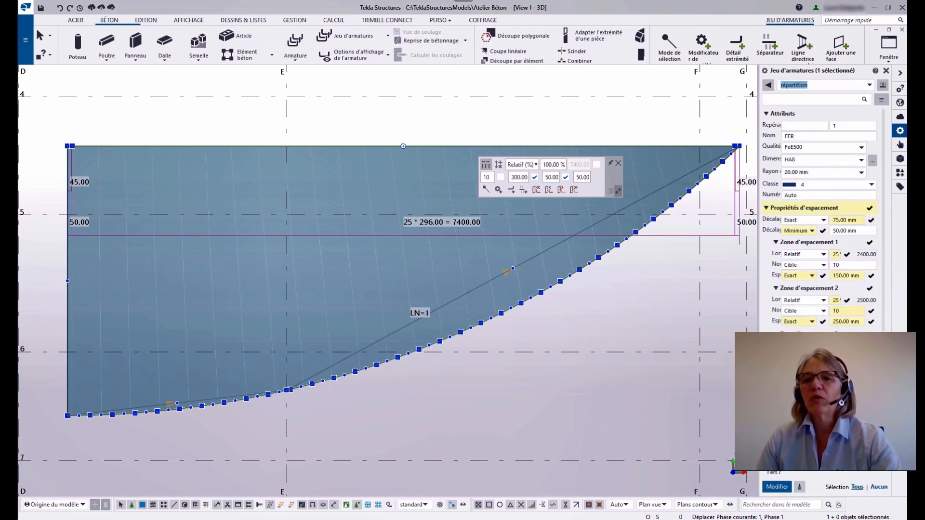
pyautogui.click(778, 488)
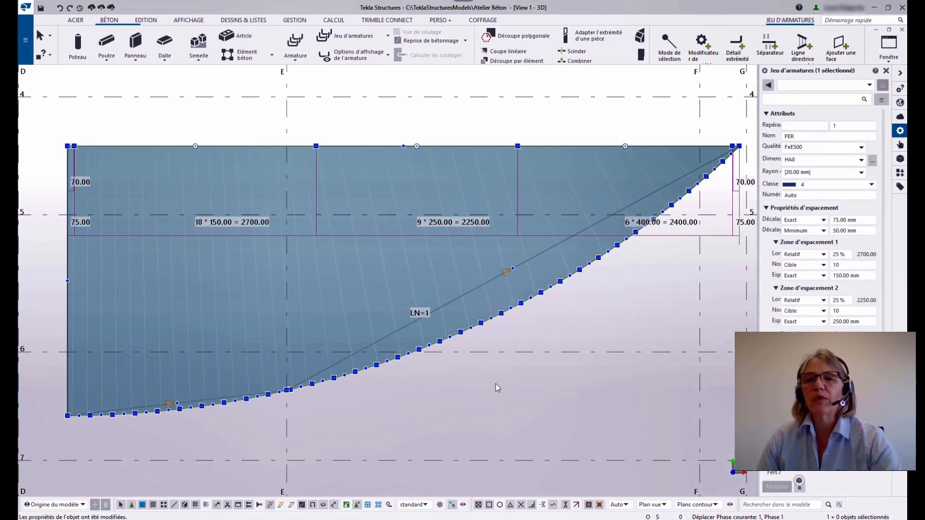
pyautogui.click(516, 403)
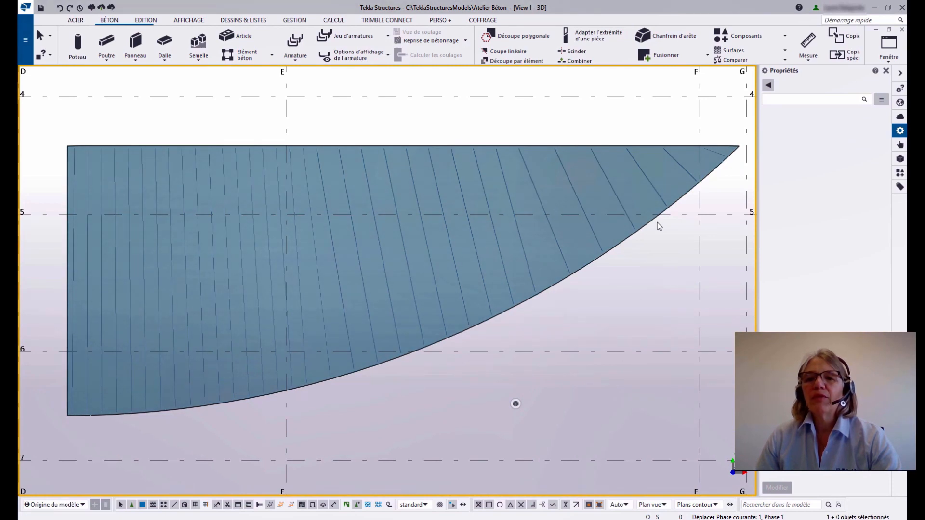
# Begin a second guideline rebar set on the slab's top face with the courbe properties, its first guideline along the short straight edge.
pyautogui.click(349, 40)
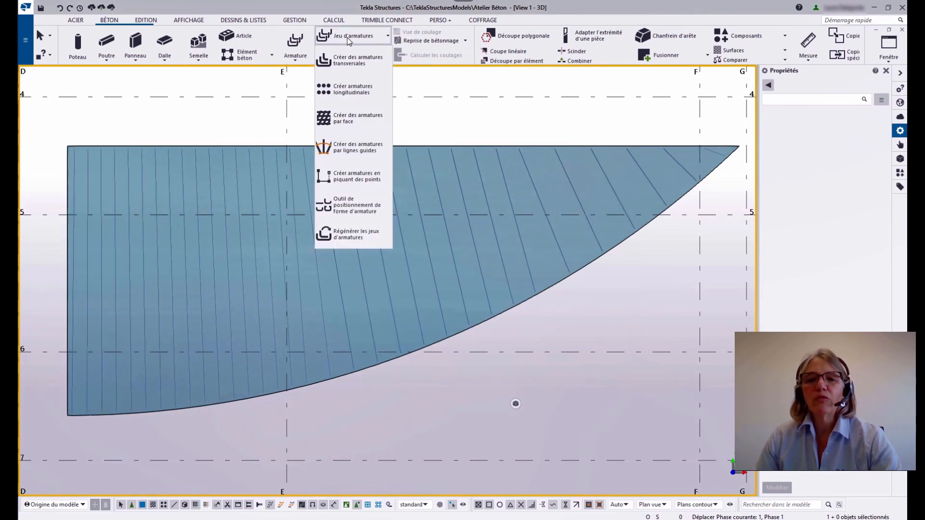
pyautogui.click(356, 147)
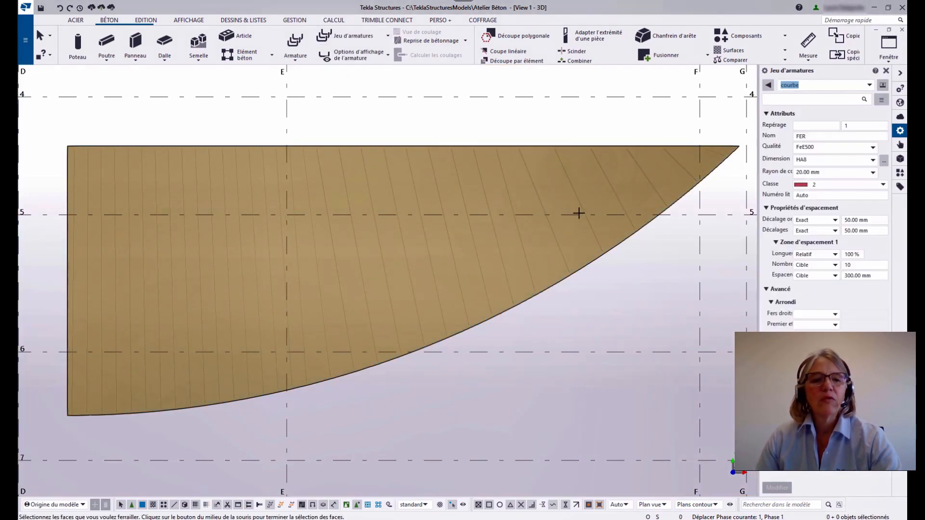
pyautogui.click(329, 315)
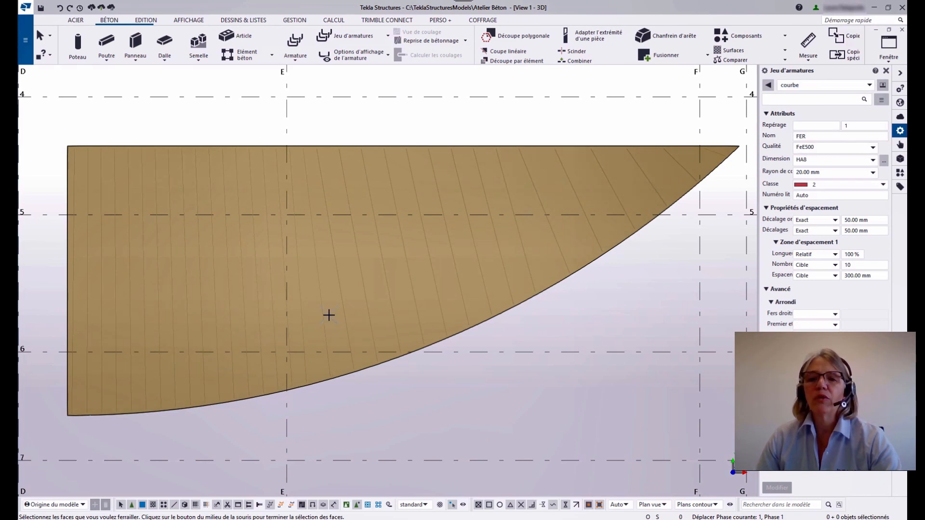
pyautogui.middleClick(98, 449)
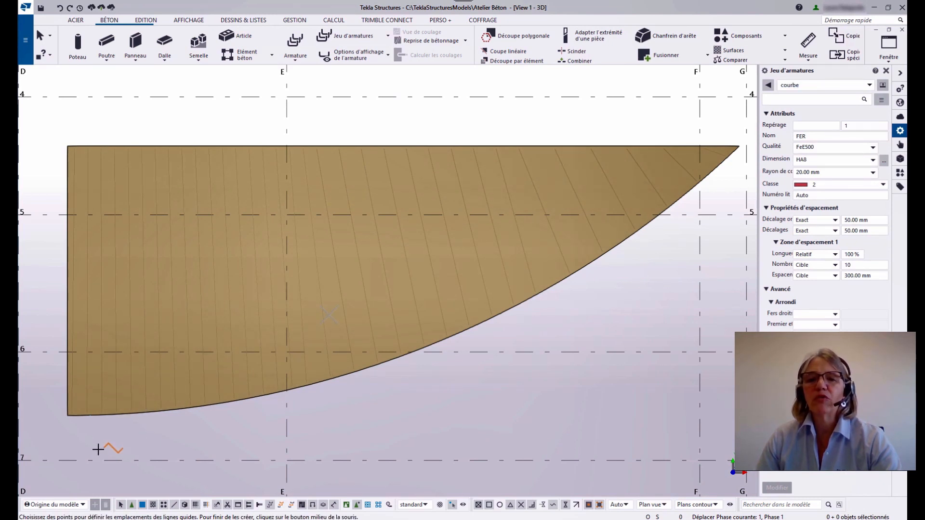
pyautogui.click(67, 415)
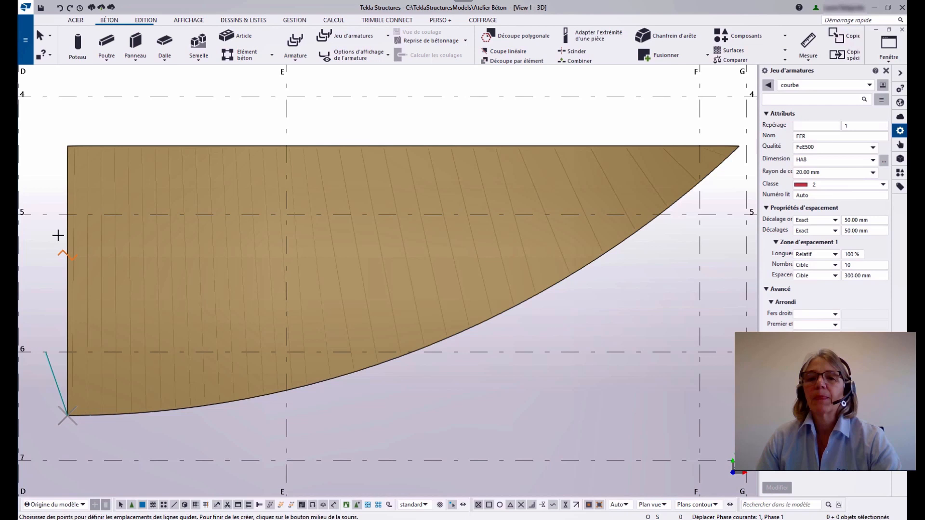
pyautogui.click(67, 144)
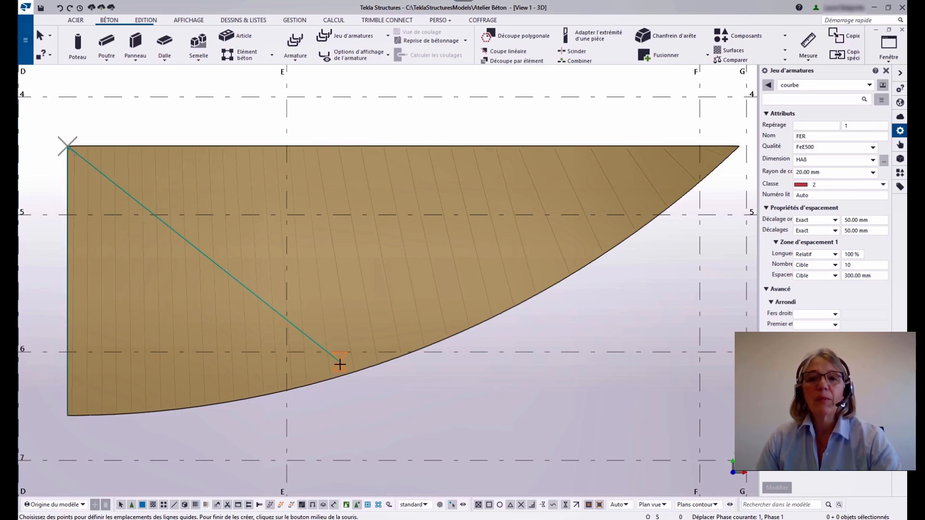
# Complete the rebar set with a second guideline from the curved edge to the square corner and a third along the long straight edge.
pyautogui.click(341, 366)
pyautogui.click(344, 375)
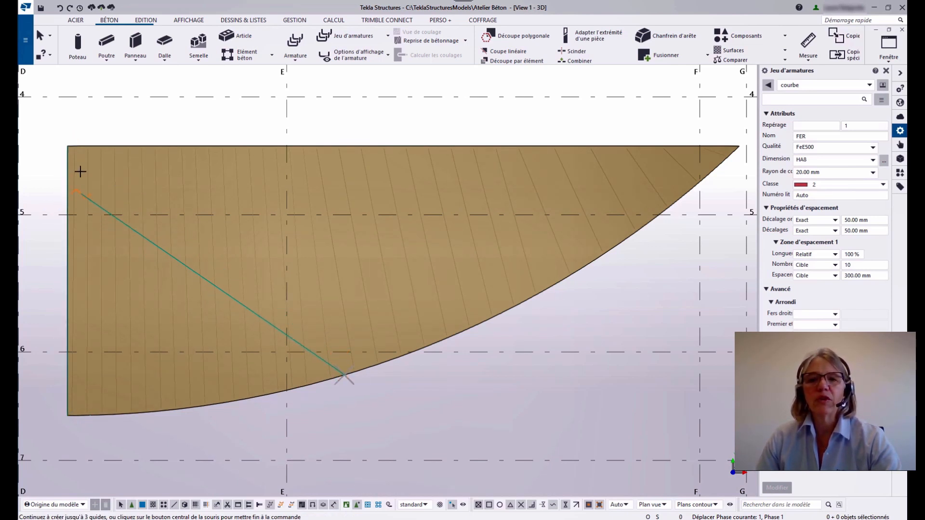
pyautogui.click(66, 147)
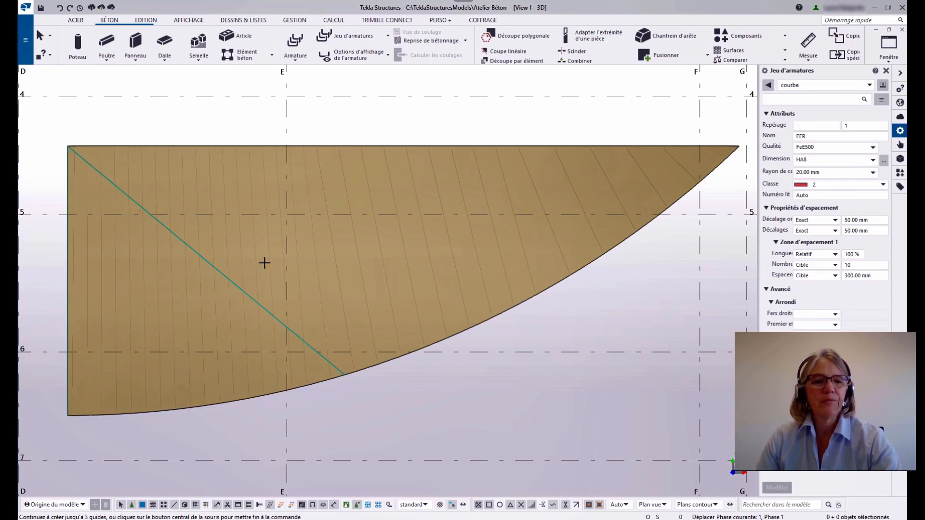
pyautogui.click(739, 146)
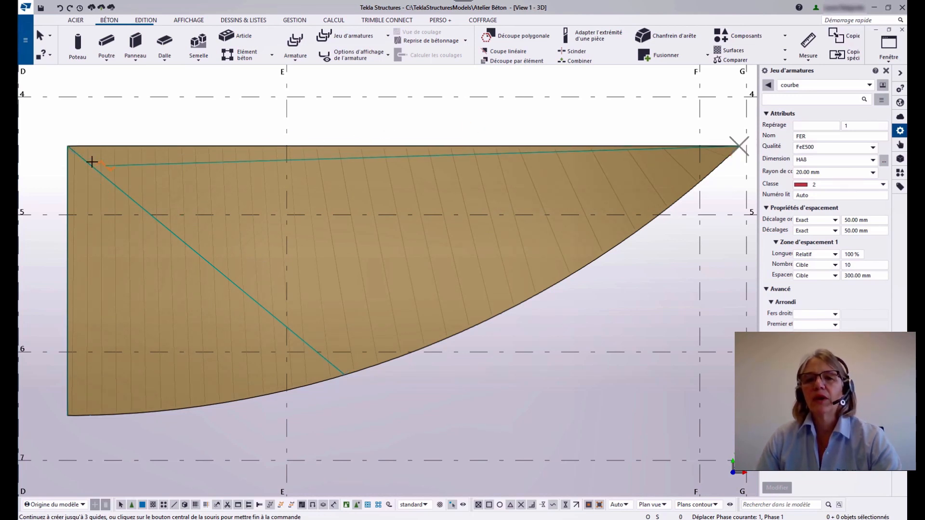
pyautogui.click(70, 147)
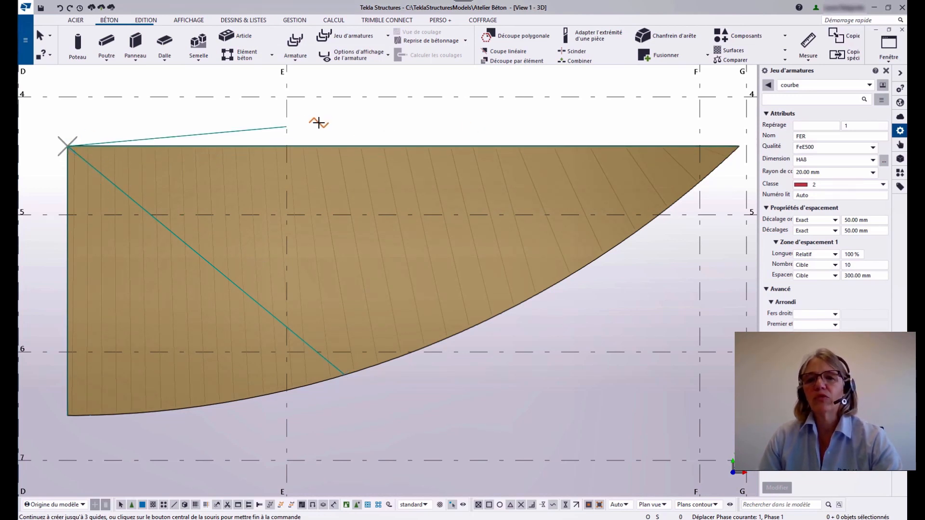
pyautogui.middleClick(318, 123)
pyautogui.press('Escape')
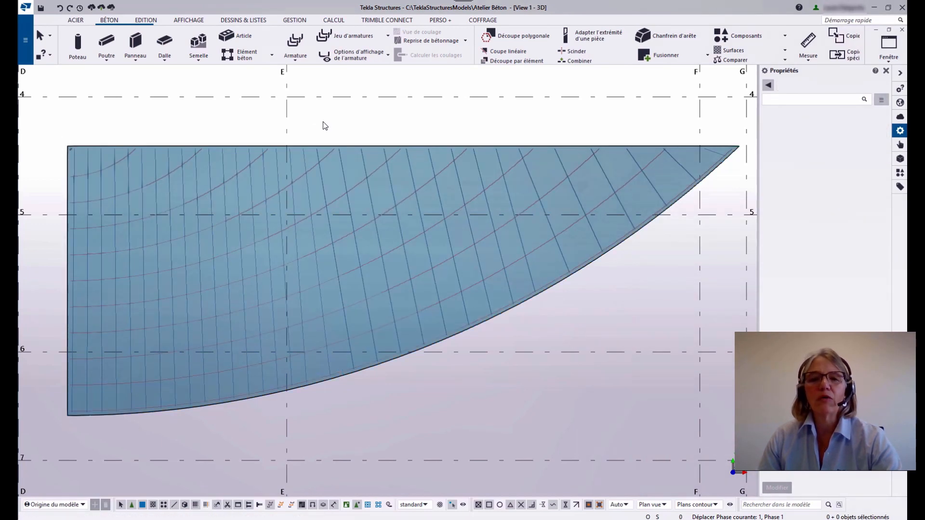
pyautogui.click(321, 123)
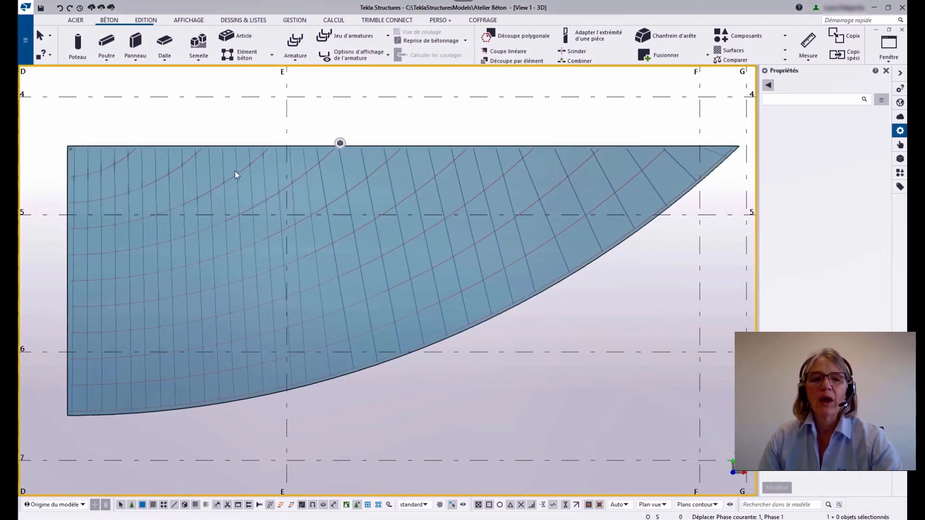
pyautogui.scroll(3, 207, 202)
pyautogui.scroll(-5, 217, 222)
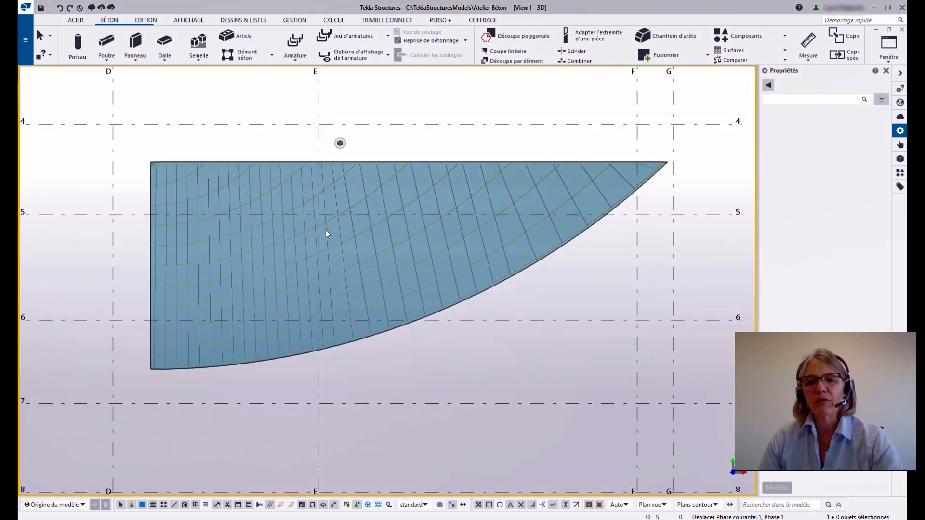
pyautogui.keyDown('ctrl'); pyautogui.moveTo(326, 233); pyautogui.dragTo(531, 319, button='middle'); pyautogui.keyUp('ctrl')
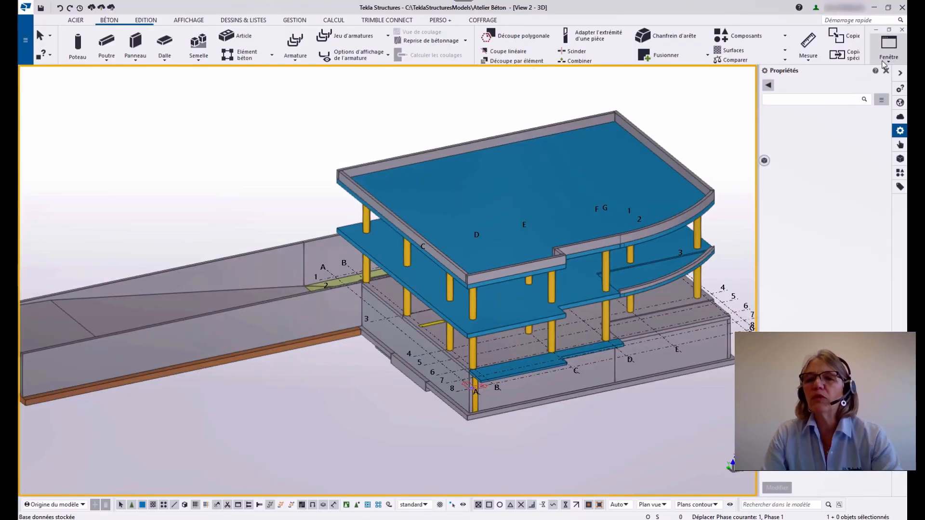
# Switch to the View 1 - Niv.-2700.00 model view and set it to plan orientation.
pyautogui.click(727, 118)
pyautogui.click(881, 143)
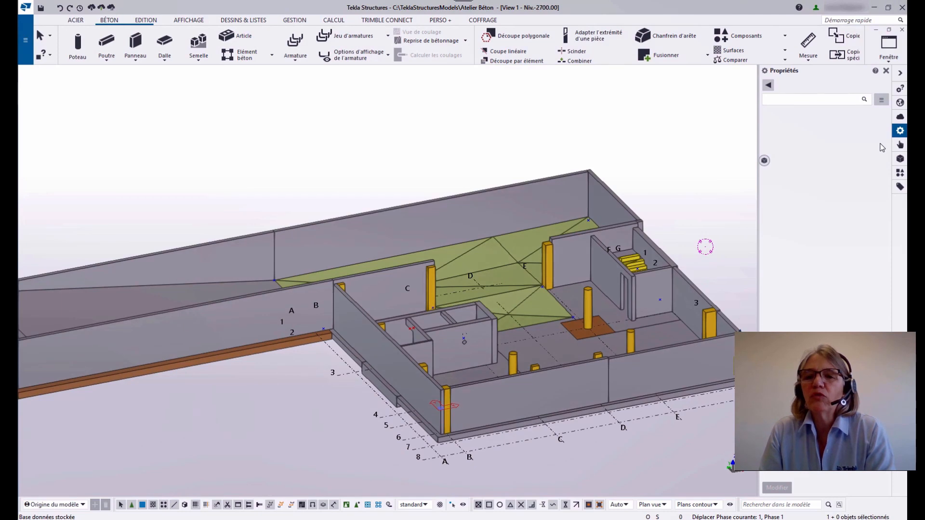
pyautogui.moveTo(660, 283); pyautogui.dragTo(580, 271, button='middle')
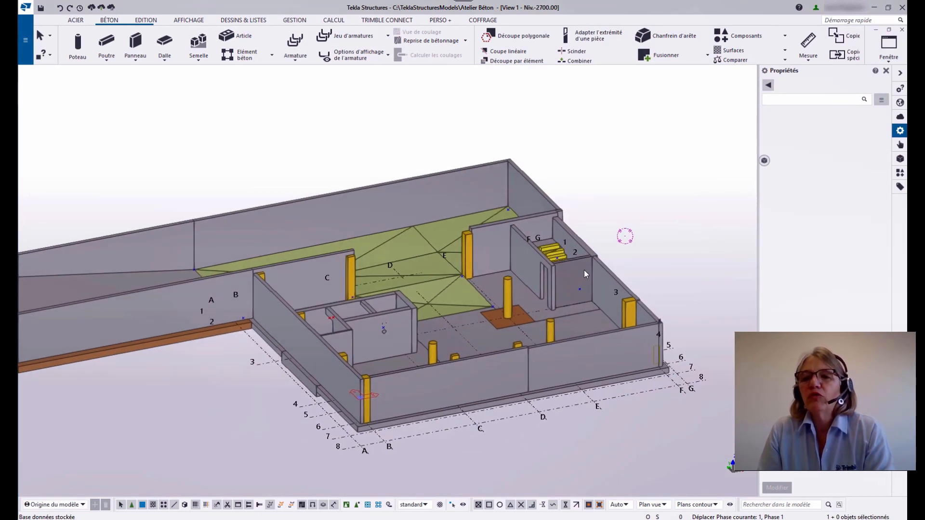
pyautogui.click(585, 270)
pyautogui.hotkey('ctrl', 'p')
# Display only the 2100*2100 footing located at the intersection of grid lines E and 4.
pyautogui.scroll(8, 559, 372)
pyautogui.moveTo(532, 310); pyautogui.dragTo(386, 241, button='middle')
pyautogui.click(386, 235)
pyautogui.rightClick(386, 235)
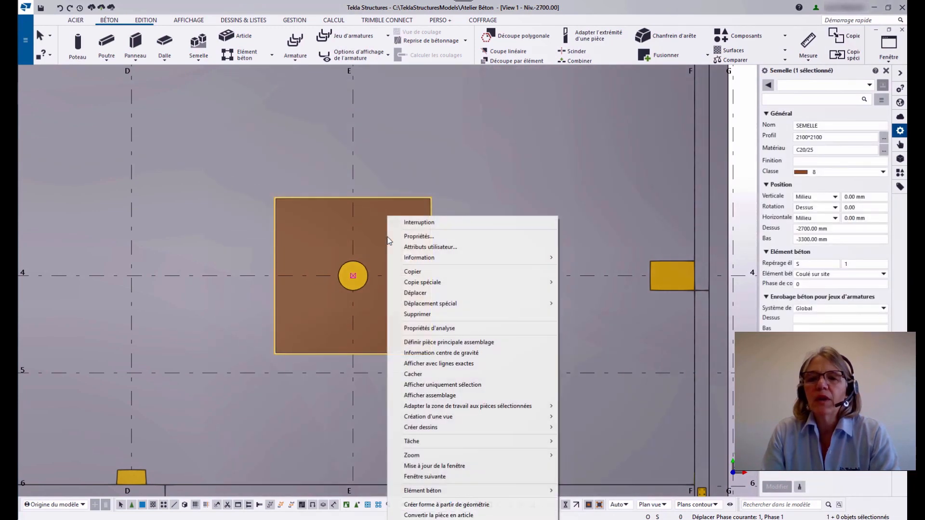
pyautogui.click(461, 384)
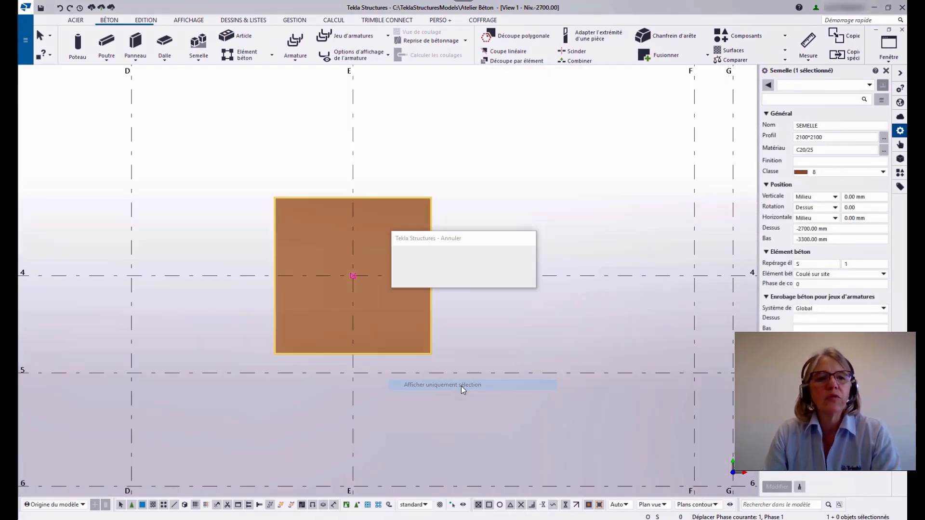
# Show the isolated footing from a 3D angle with its faces rendered transparent.
pyautogui.keyDown('ctrl'); pyautogui.moveTo(458, 305); pyautogui.dragTo(522, 245, button='middle'); pyautogui.keyUp('ctrl')
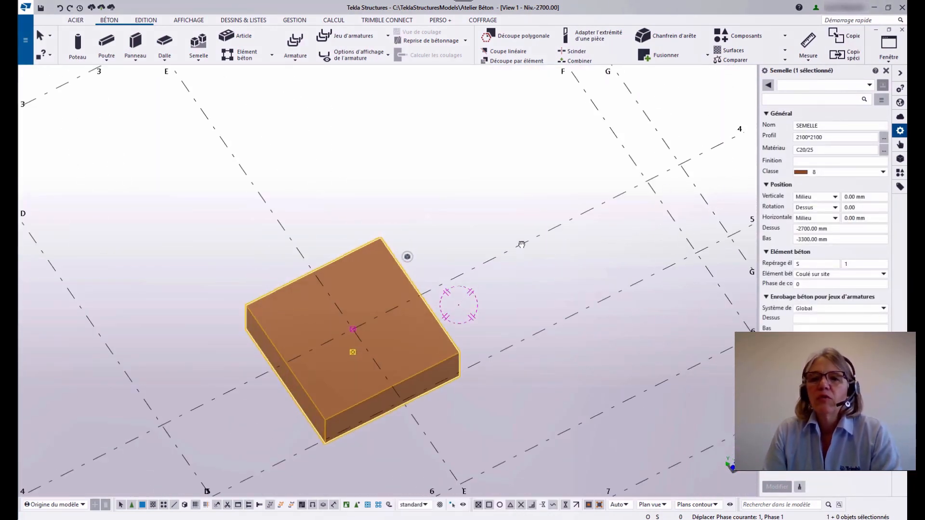
pyautogui.scroll(5, 491, 289)
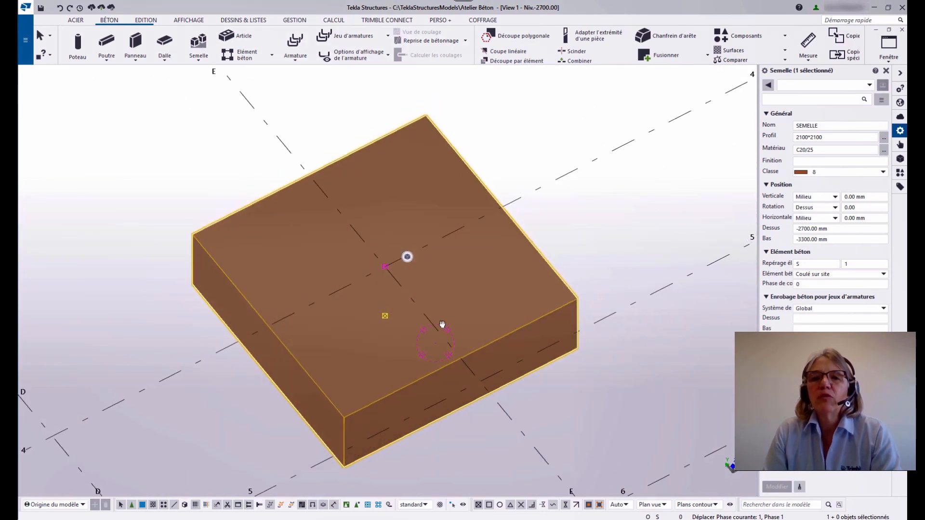
pyautogui.keyDown('ctrl'); pyautogui.moveTo(442, 324); pyautogui.dragTo(443, 313, button='middle'); pyautogui.keyUp('ctrl')
pyautogui.hotkey('ctrl', '2')
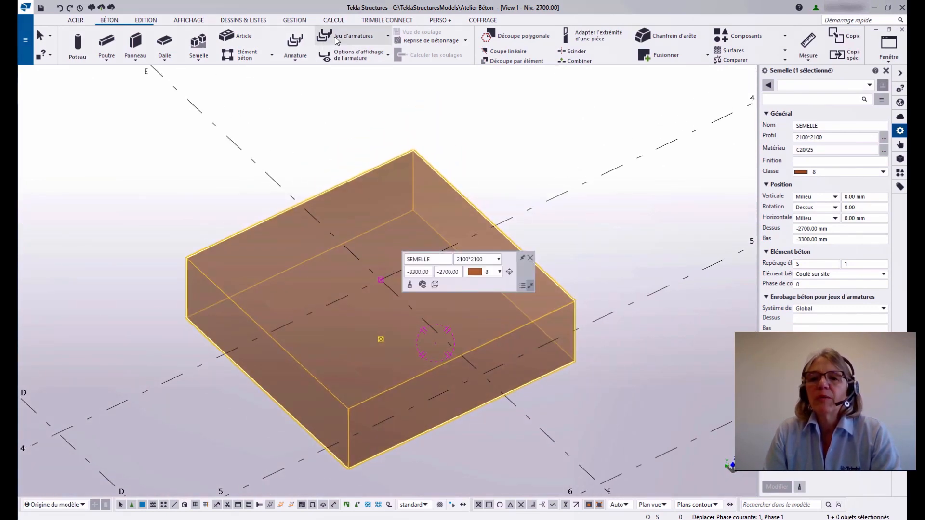
# Create a longitudinal HA20, class 3 rebar set in the bottom of the footing, with bars parallel to grid line 4.
pyautogui.click(336, 36)
pyautogui.click(415, 87)
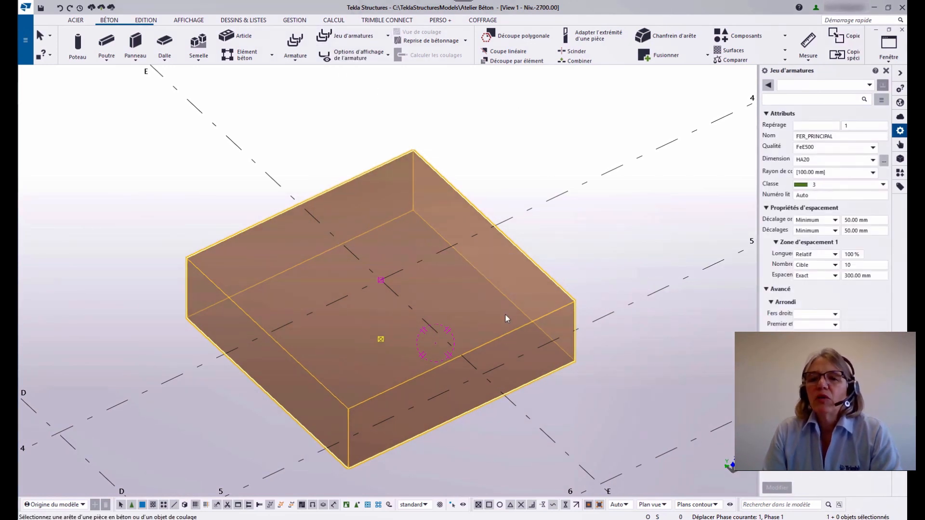
pyautogui.click(513, 332)
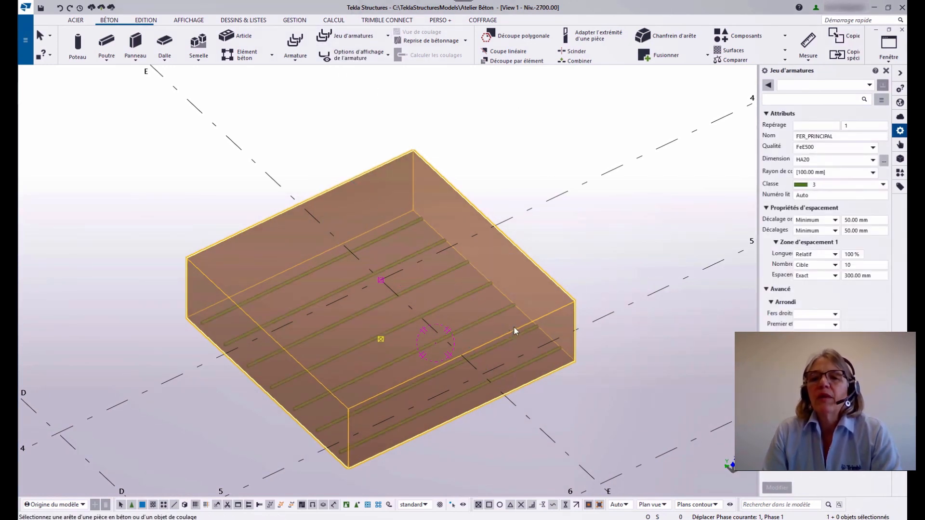
pyautogui.press('Escape')
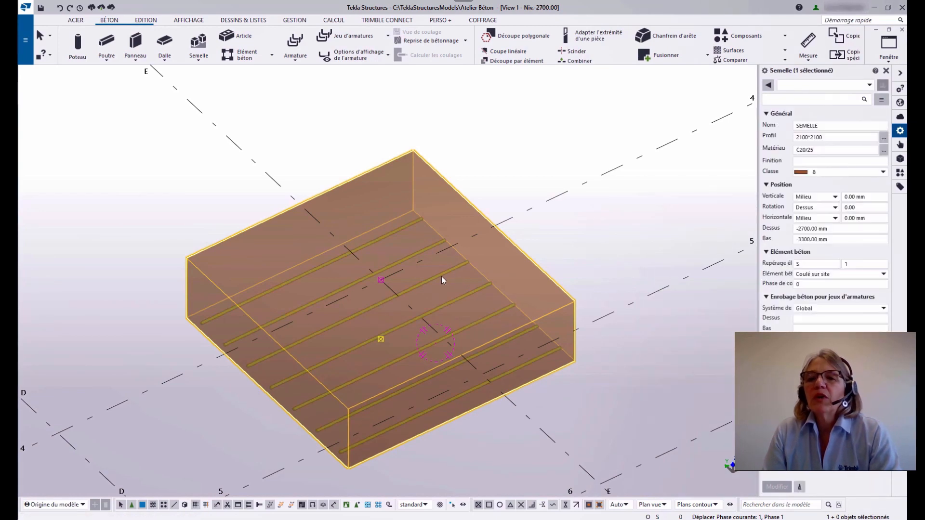
# Add leg faces to the bottom rebar set on the two opposite footing sides parallel to grid line E.
pyautogui.click(441, 276)
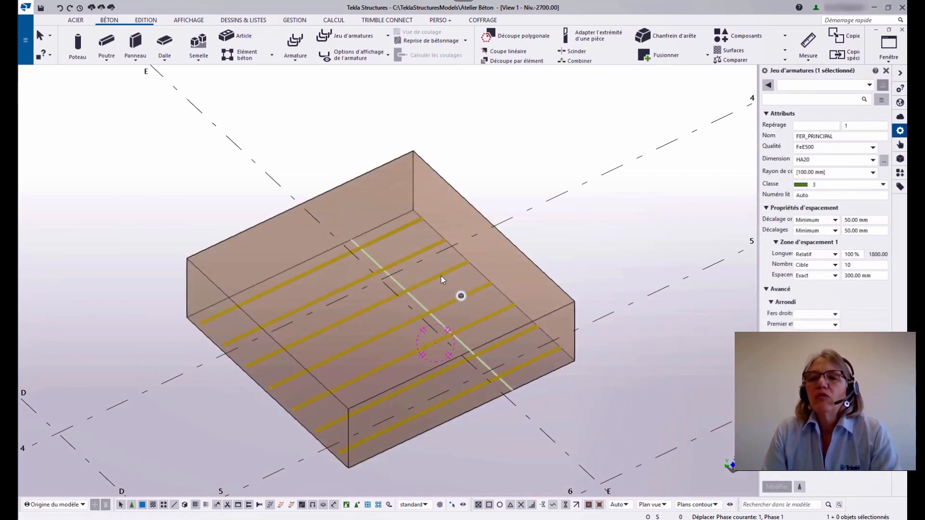
pyautogui.click(838, 46)
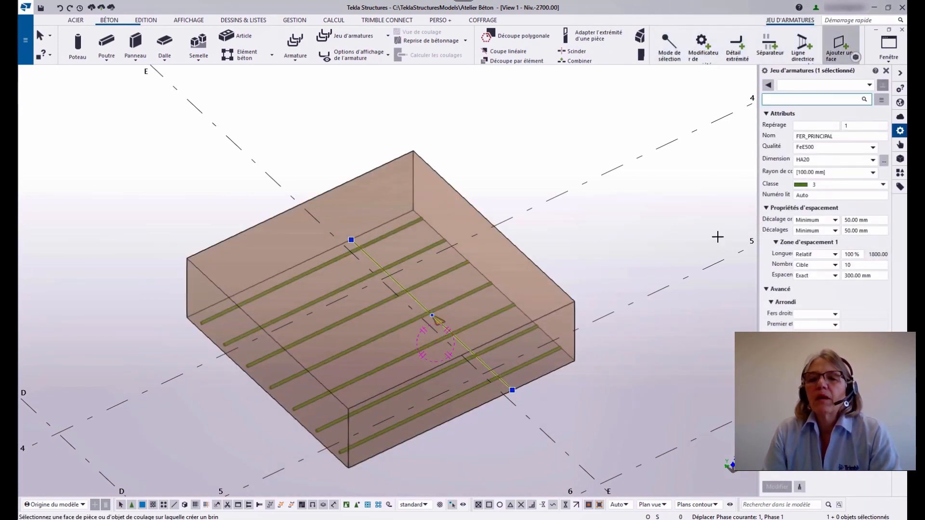
pyautogui.click(310, 382)
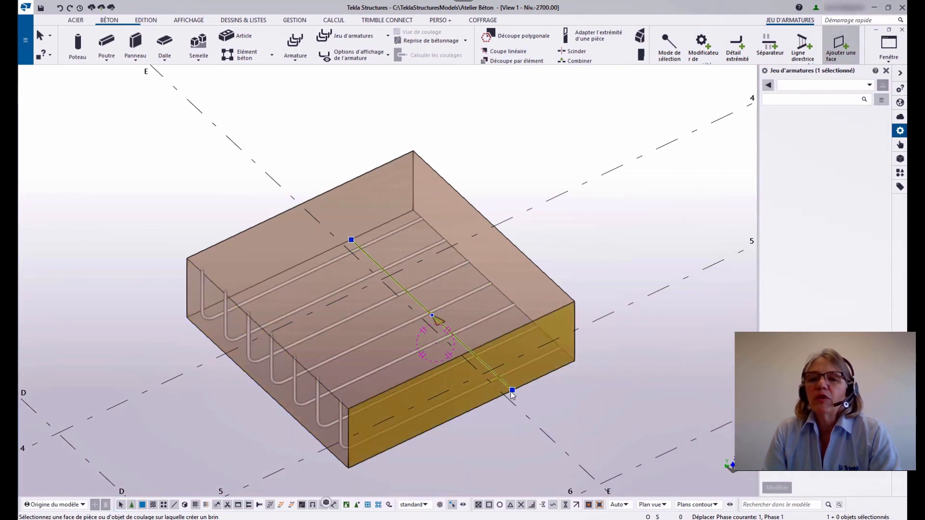
pyautogui.keyDown('ctrl'); pyautogui.moveTo(555, 288); pyautogui.dragTo(570, 303, button='middle'); pyautogui.keyUp('ctrl')
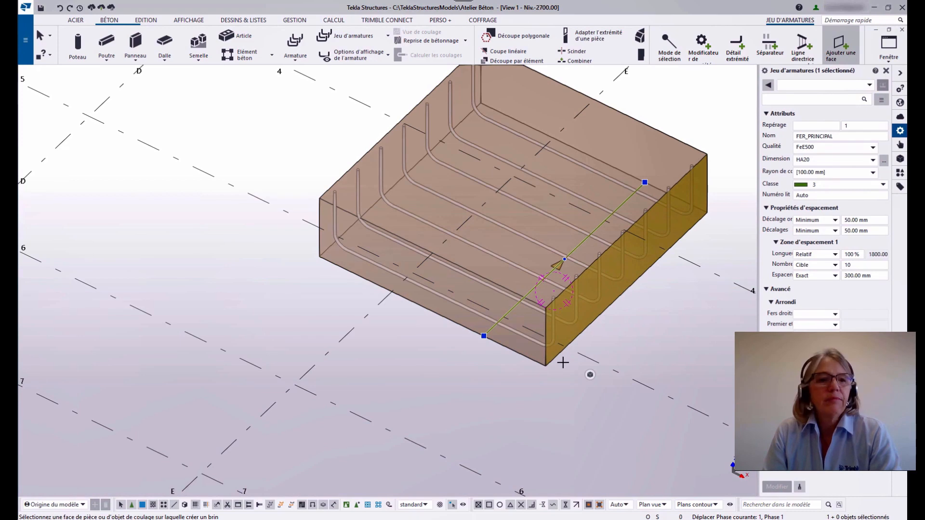
pyautogui.keyDown('ctrl'); pyautogui.moveTo(562, 363); pyautogui.dragTo(687, 343, button='middle'); pyautogui.keyUp('ctrl')
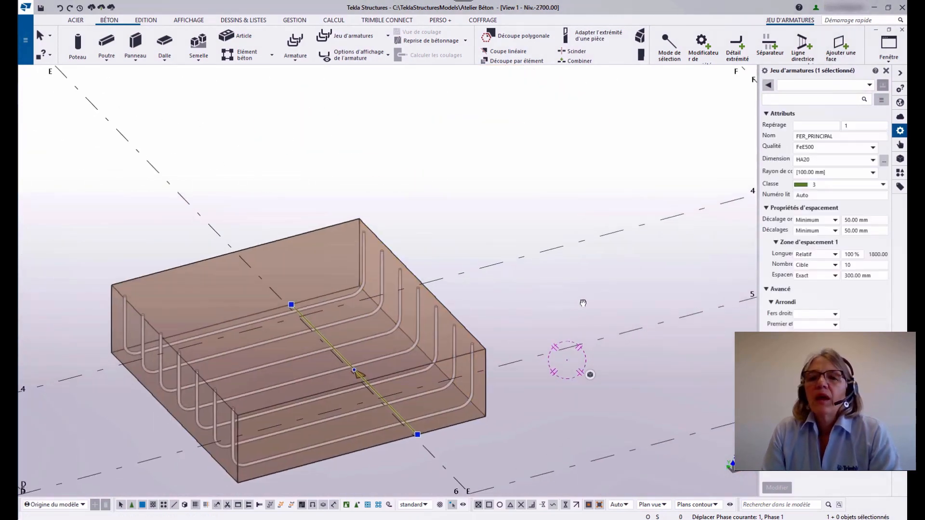
pyautogui.moveTo(571, 317); pyautogui.dragTo(654, 229, button='middle')
# Turn on leg face visibility for rebar sets, inspect the three leg faces, and deselect the set.
pyautogui.click(356, 55)
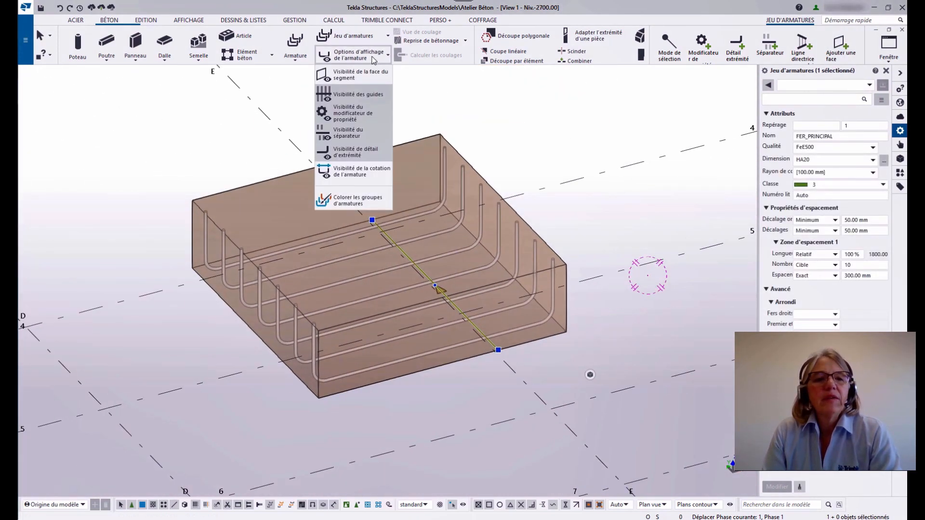
pyautogui.click(370, 73)
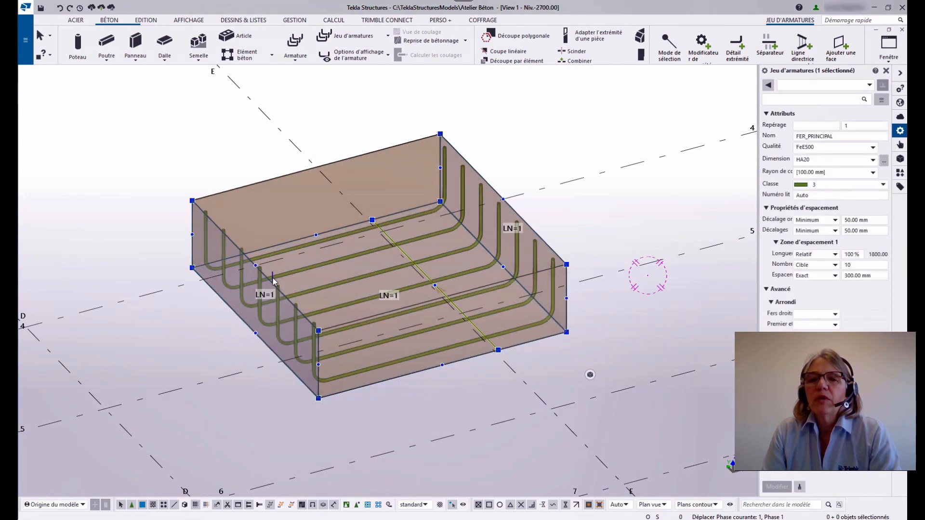
pyautogui.moveTo(271, 285)
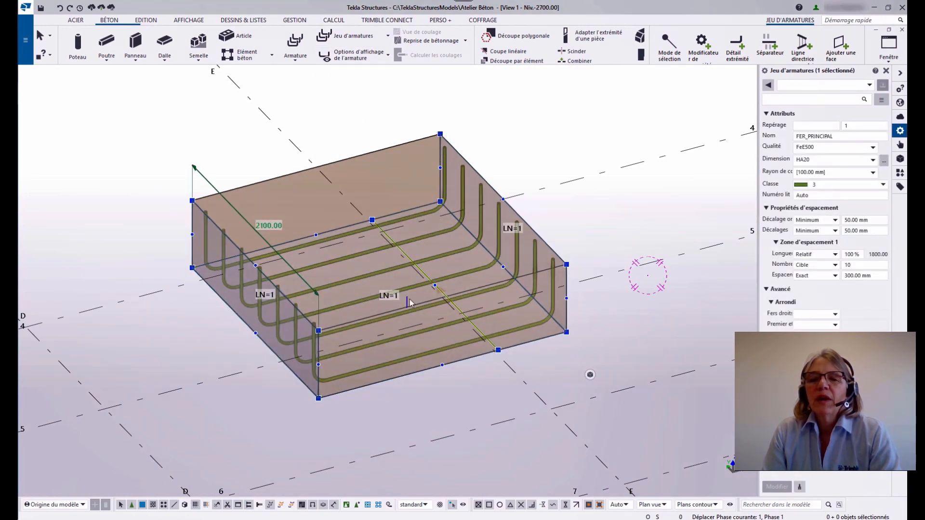
pyautogui.moveTo(479, 218)
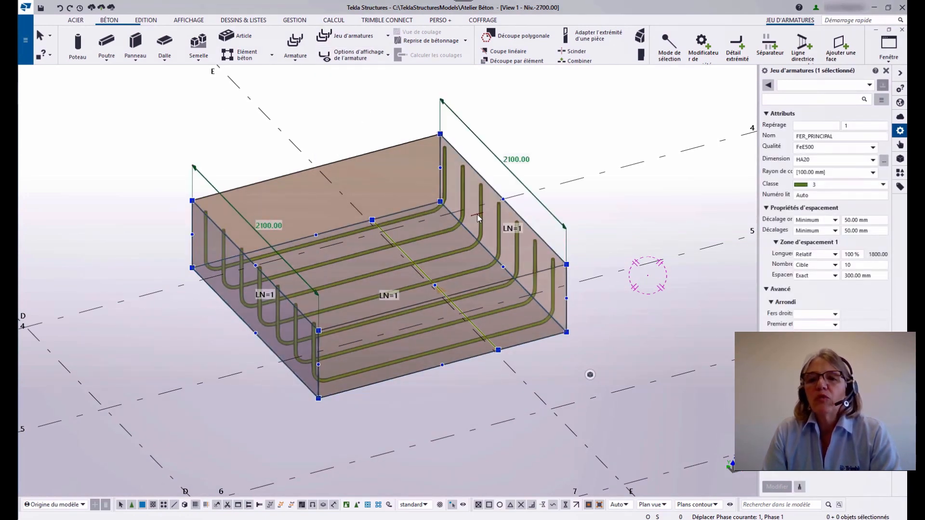
pyautogui.click(616, 131)
# Create a second longitudinal HA20 rebar set of class 2 in the footing bottom, with bars parallel to grid line E.
pyautogui.click(365, 38)
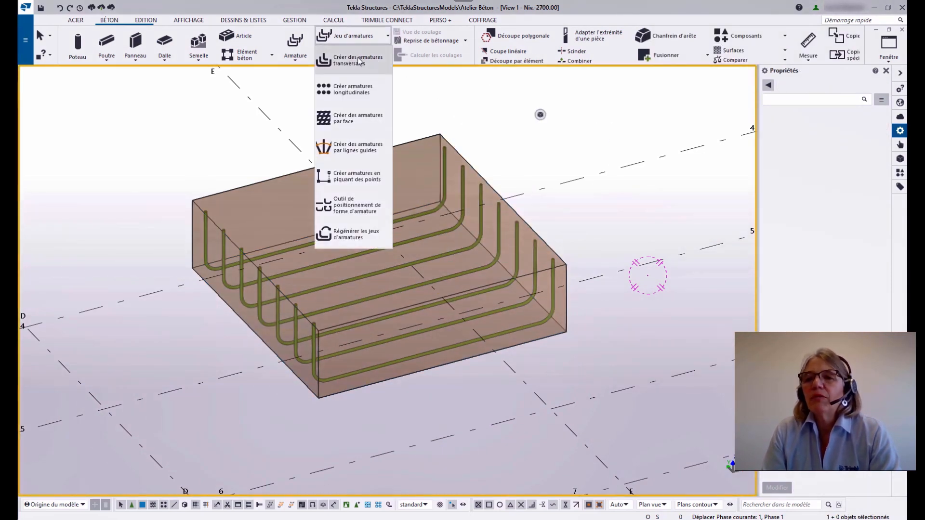
pyautogui.click(352, 91)
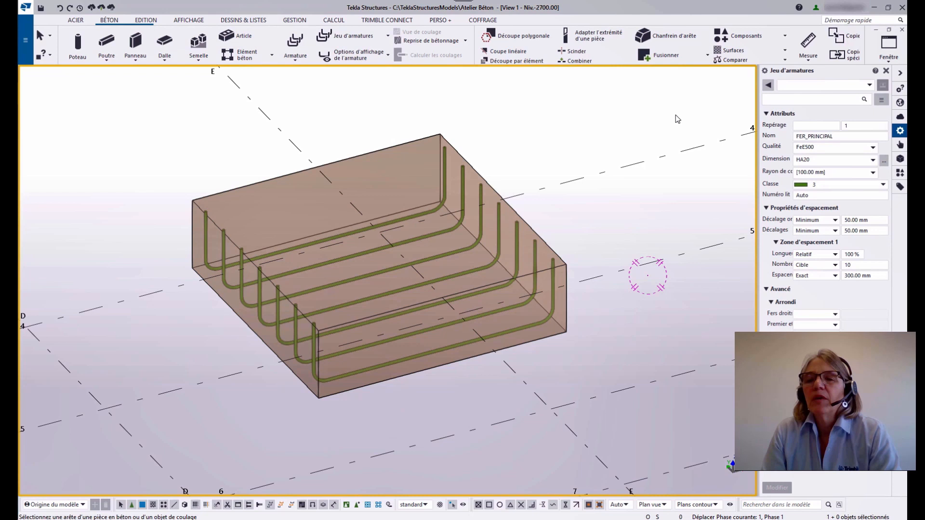
pyautogui.click(805, 86)
pyautogui.click(828, 186)
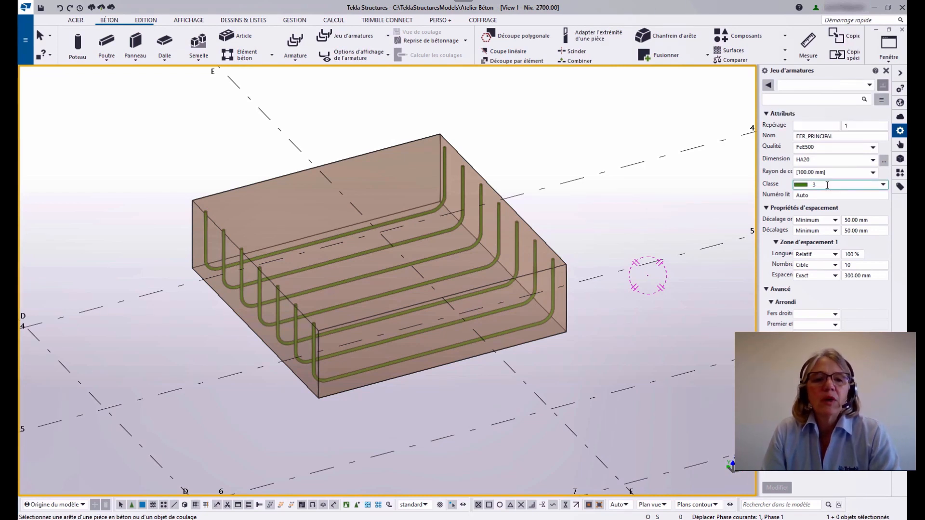
pyautogui.click(827, 185)
pyautogui.click(817, 213)
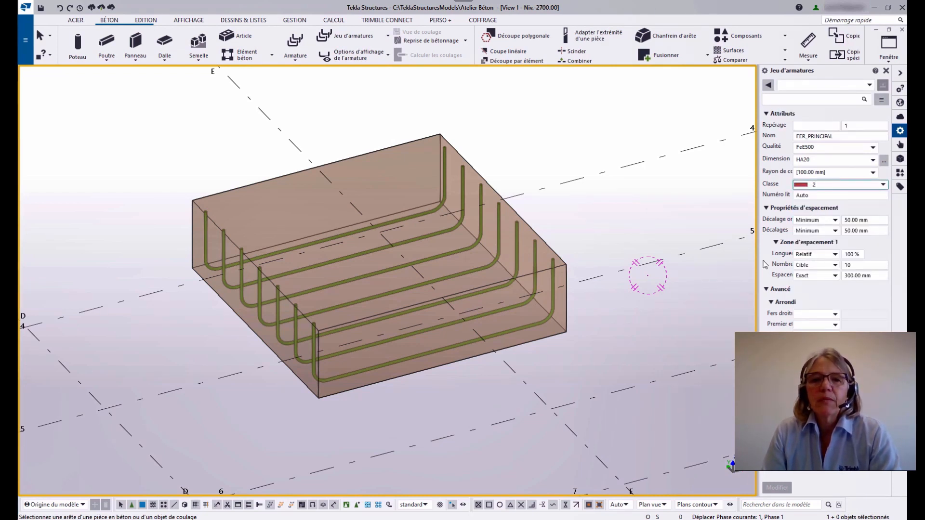
pyautogui.click(270, 281)
pyautogui.middleClick(386, 319)
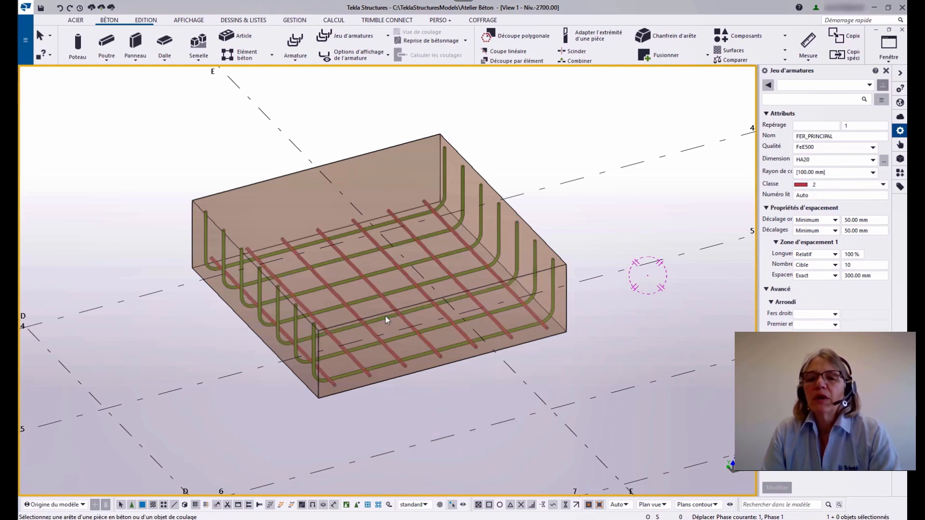
pyautogui.scroll(2, 385, 319)
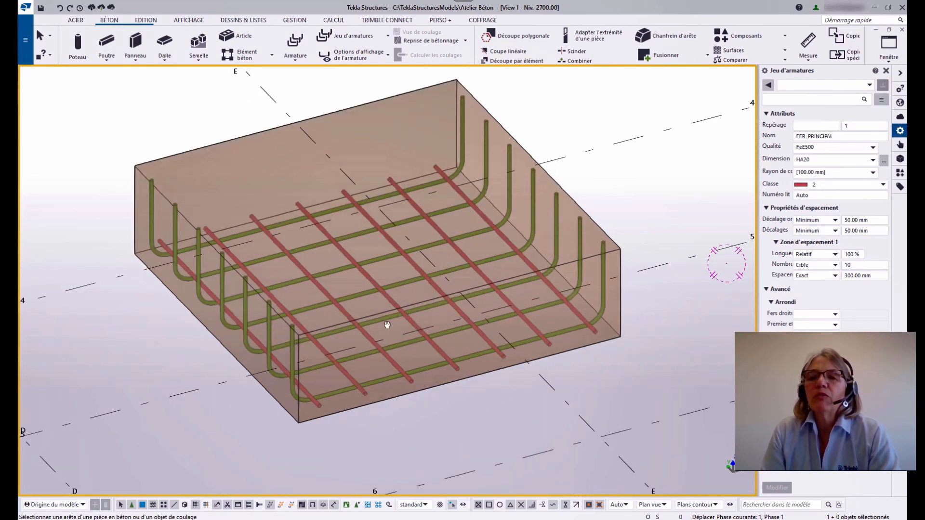
pyautogui.moveTo(386, 325); pyautogui.dragTo(393, 332, button='middle')
pyautogui.press('Escape')
# Add a partial-height leg face to the class 2 rebar set by picking points on the footing side toward grid line 5.
pyautogui.click(385, 309)
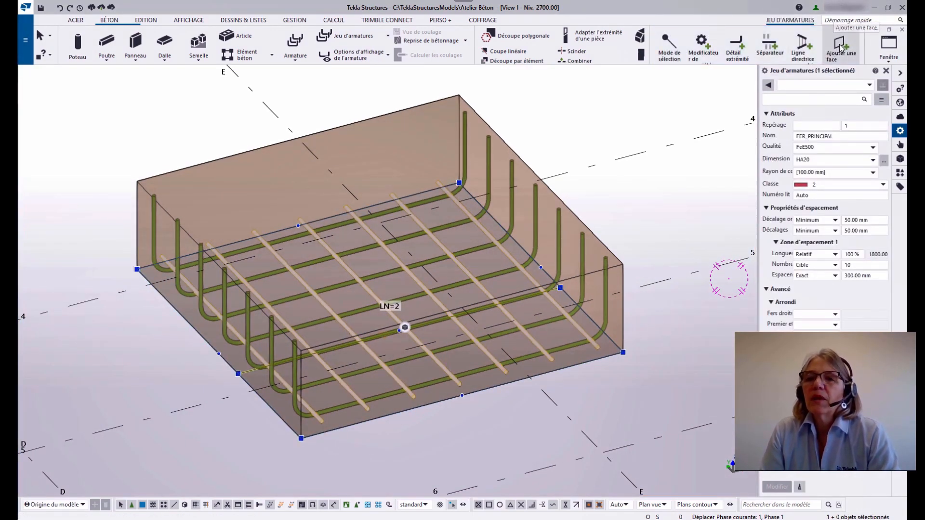
pyautogui.click(840, 48)
pyautogui.click(669, 44)
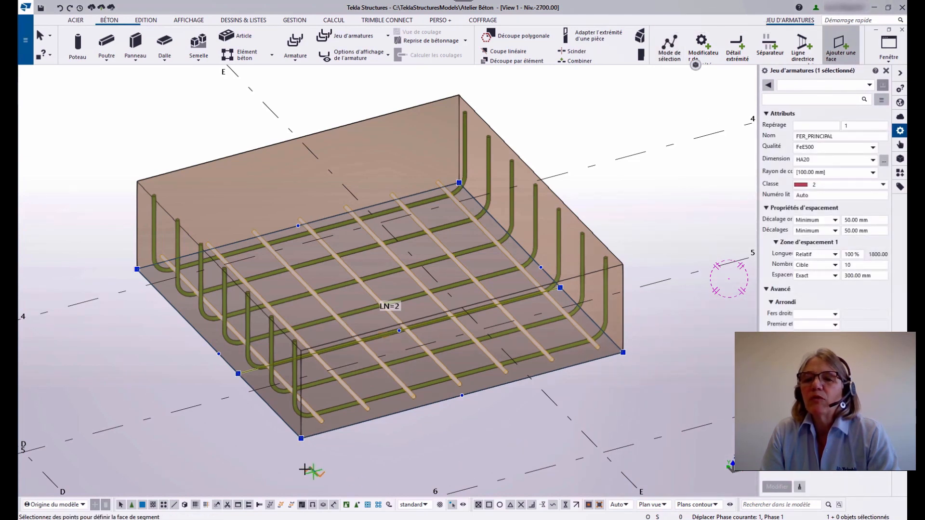
pyautogui.click(301, 438)
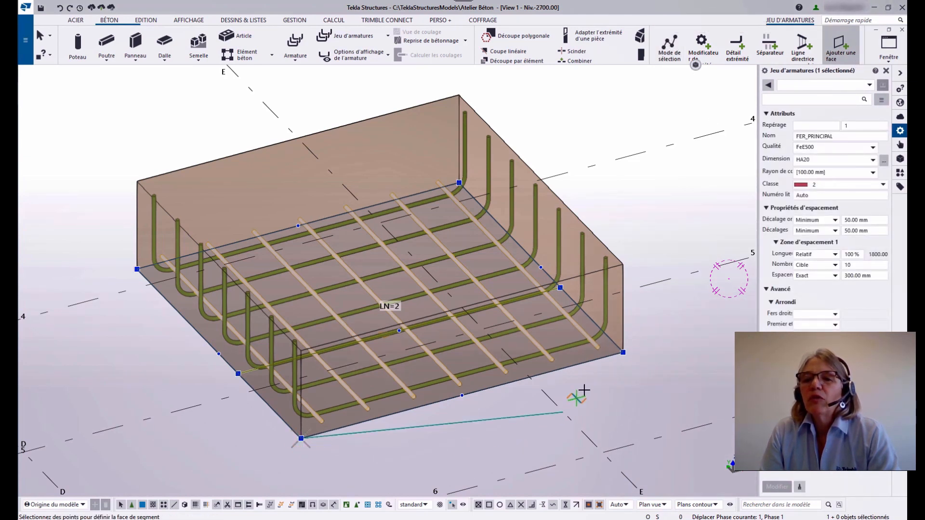
pyautogui.click(623, 352)
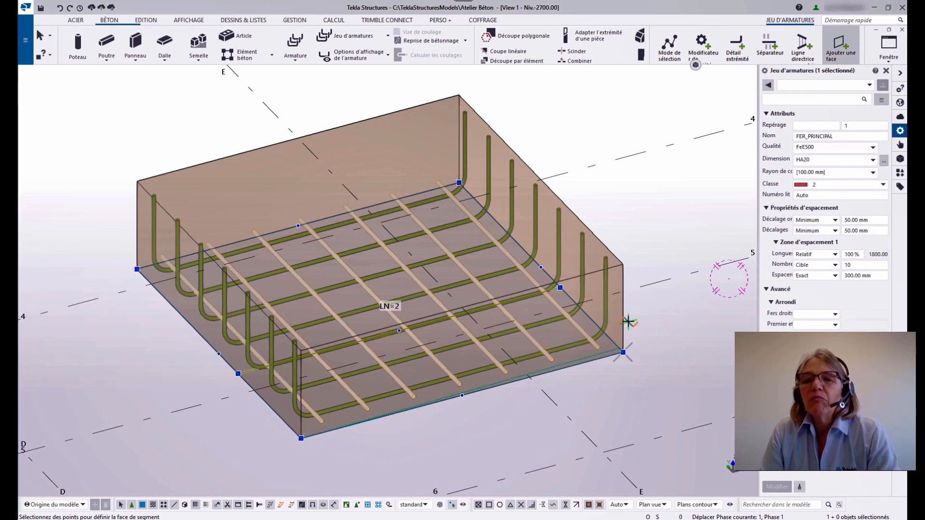
pyautogui.click(301, 365)
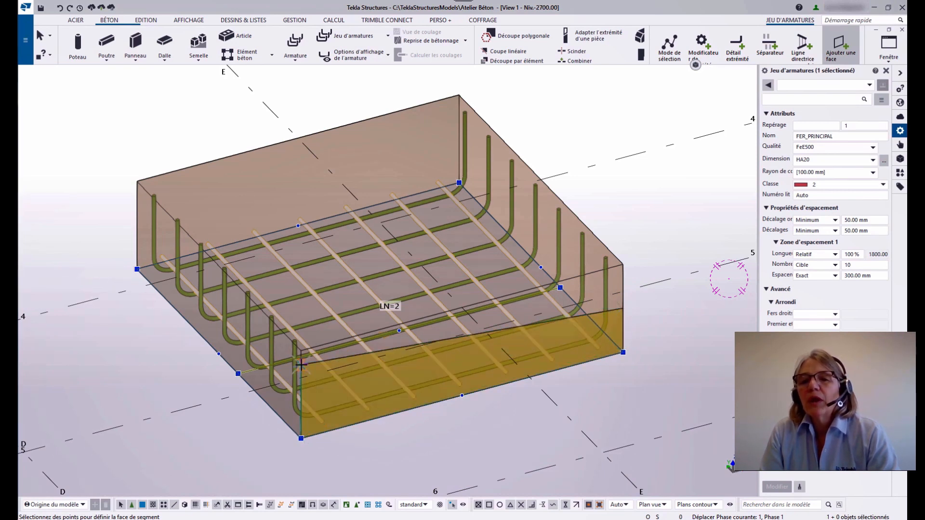
pyautogui.middleClick(301, 365)
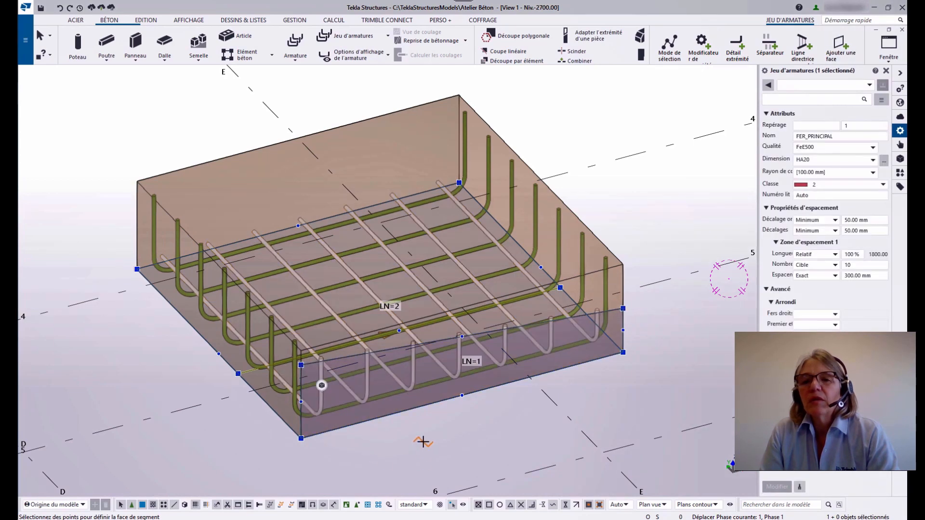
# Stretch the upper corners of the new leg face to the top edge of the footing.
pyautogui.scroll(3, 424, 441)
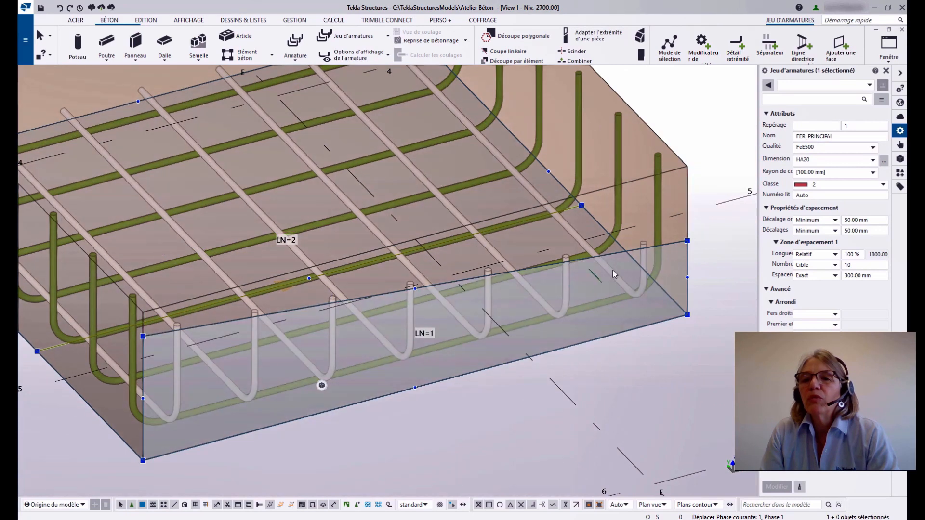
pyautogui.moveTo(688, 241); pyautogui.dragTo(687, 166)
pyautogui.moveTo(142, 336); pyautogui.dragTo(143, 312)
# Add a leg face to the class 2 rebar set on the opposite footing side, using the whole side face.
pyautogui.keyDown('ctrl'); pyautogui.moveTo(453, 302); pyautogui.dragTo(684, 126, button='middle'); pyautogui.keyUp('ctrl')
pyautogui.scroll(3, 438, 317)
pyautogui.scroll(-3, 438, 317)
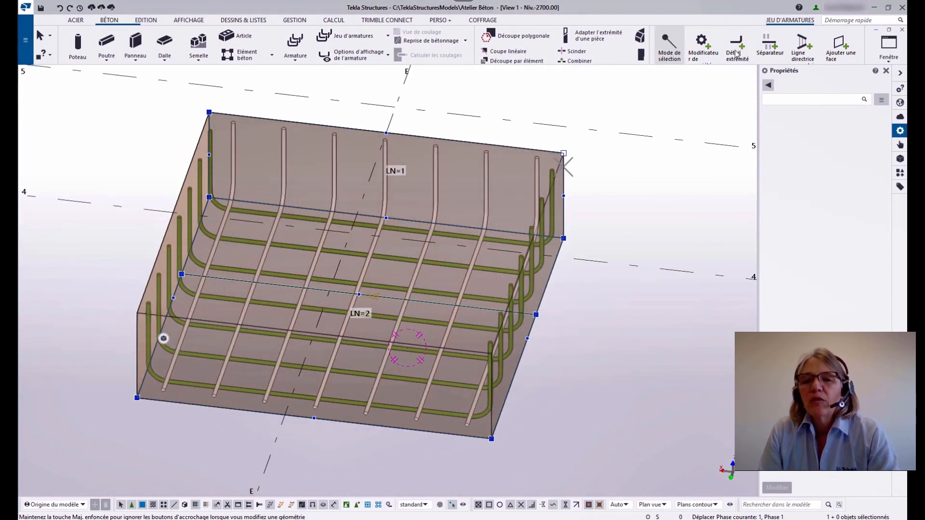
pyautogui.click(840, 46)
pyautogui.click(437, 385)
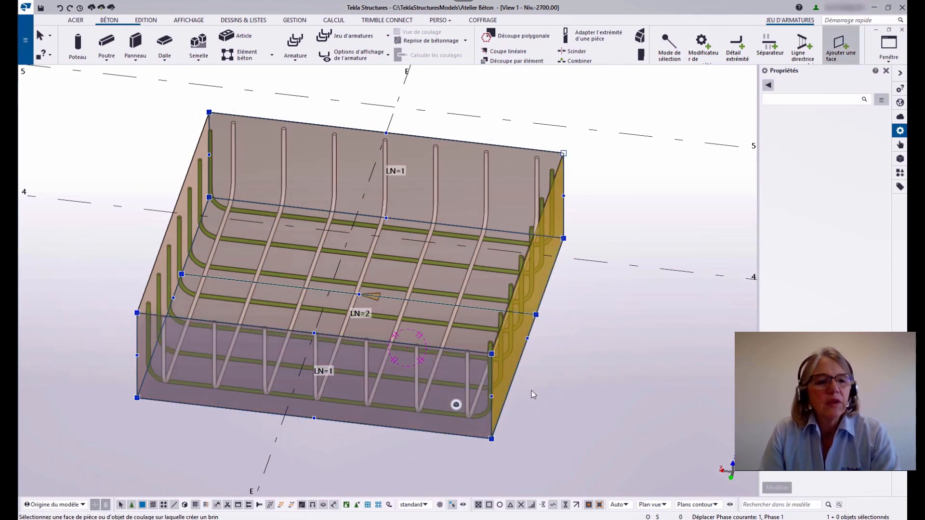
pyautogui.moveTo(553, 386)
pyautogui.mouseDown(button='middle')
pyautogui.moveTo(581, 396)
pyautogui.moveTo(563, 393)
pyautogui.mouseUp(button='middle')
pyautogui.scroll(2, 366, 389)
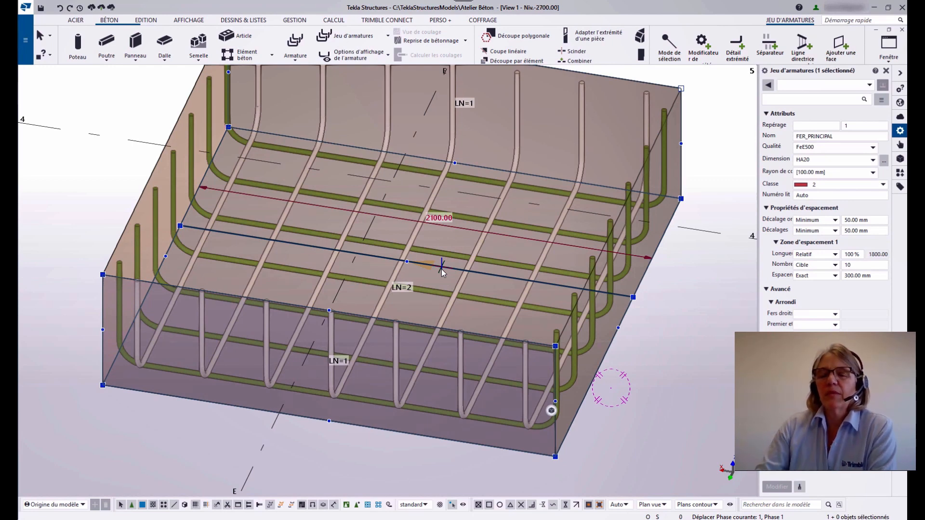
# Try moving the class 2 rebar set outward and inward through the bar layers relative to the crossing bottom bars.
pyautogui.click(552, 420)
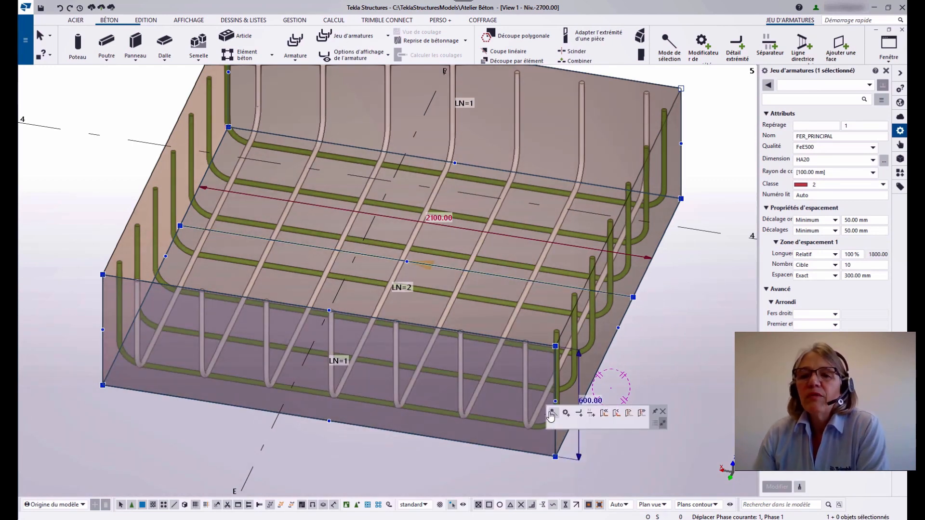
pyautogui.click(629, 416)
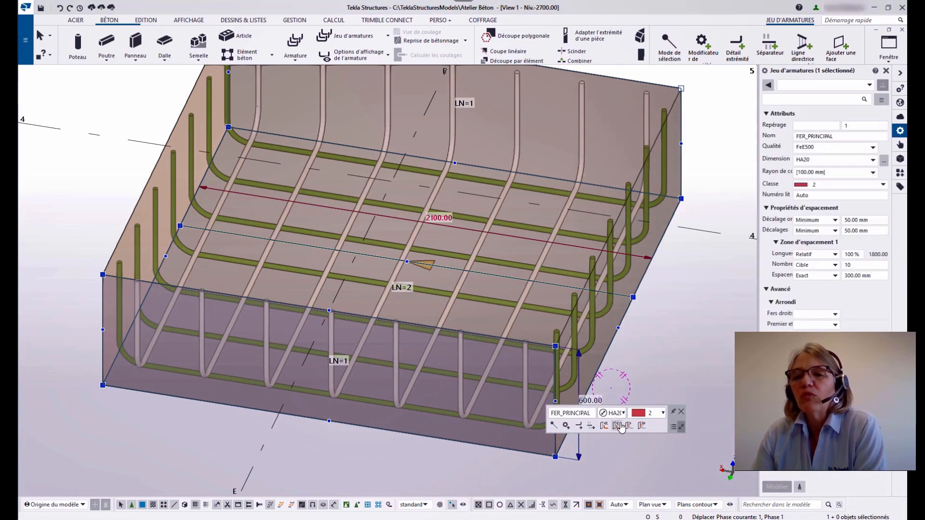
pyautogui.click(615, 427)
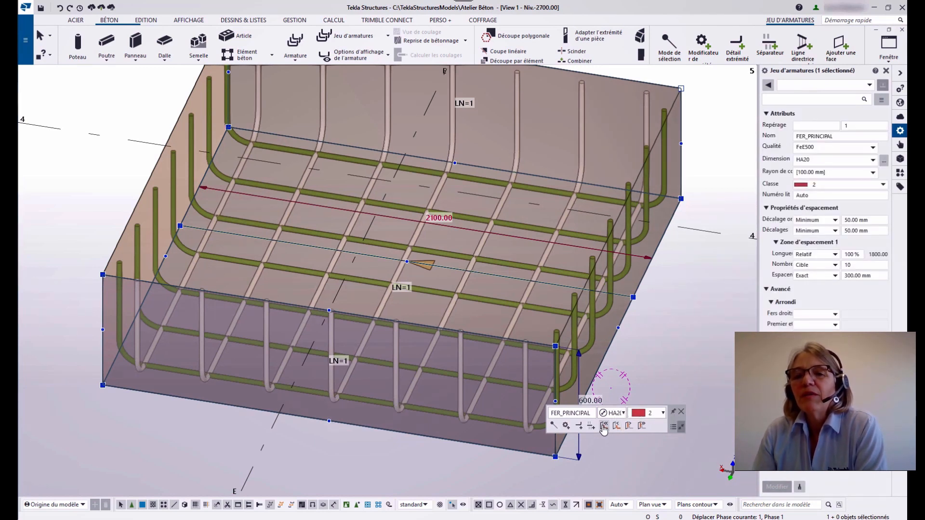
pyautogui.click(616, 428)
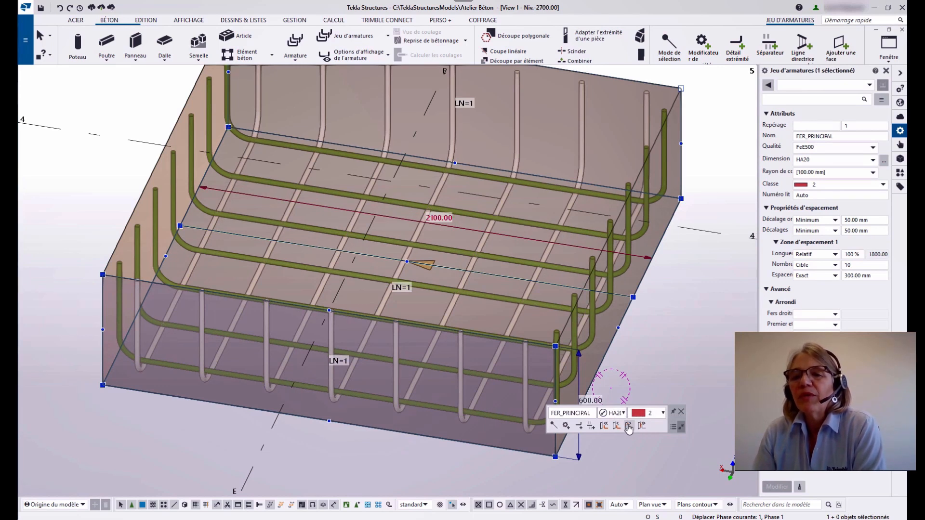
pyautogui.click(641, 427)
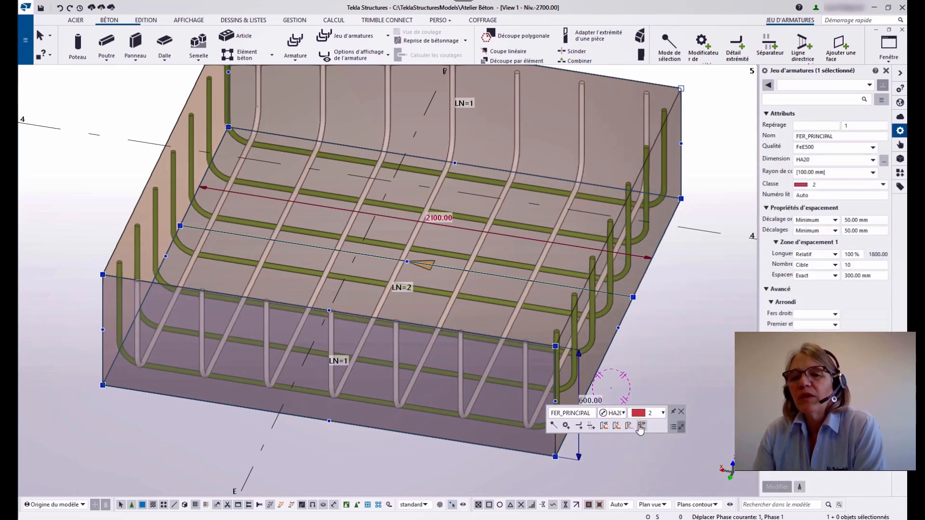
pyautogui.click(605, 427)
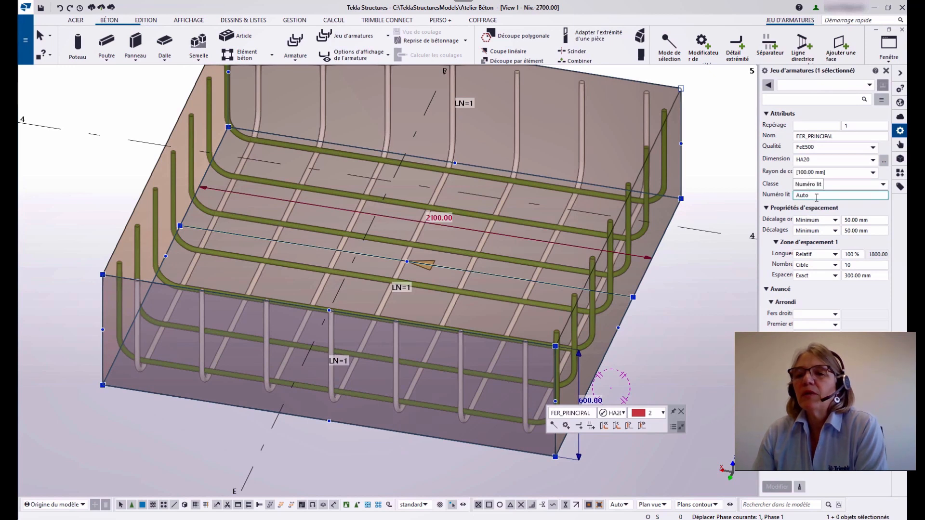
# Reset the layer number of the class 2 rebar set to Auto.
pyautogui.doubleClick(795, 198)
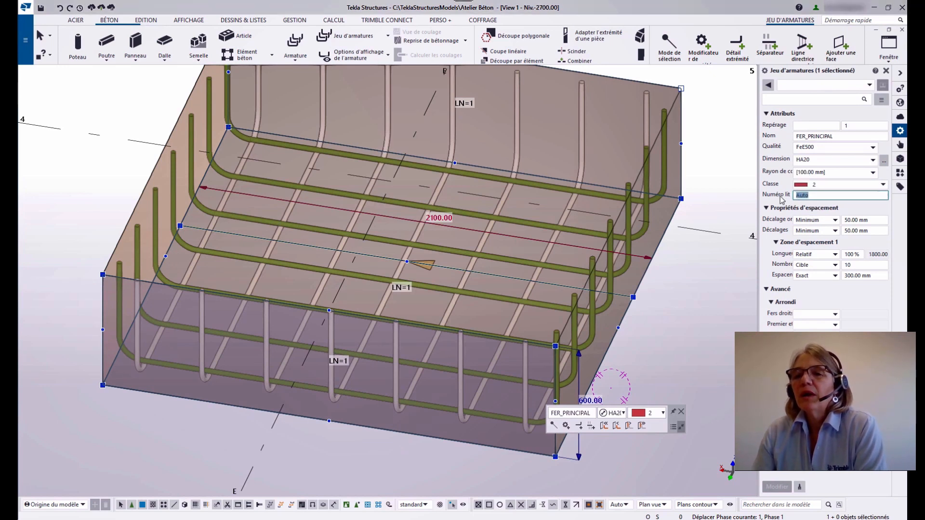
pyautogui.write('2')
pyautogui.press('Return')
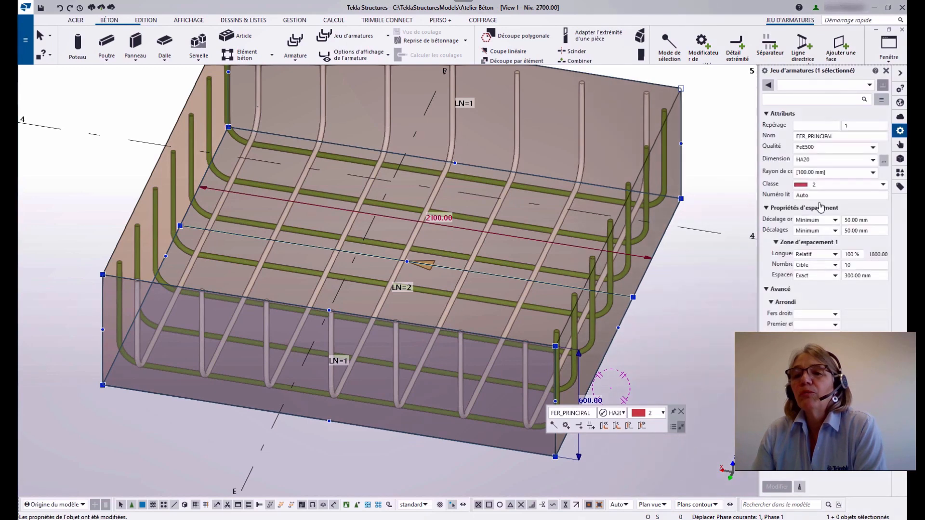
pyautogui.click(807, 195)
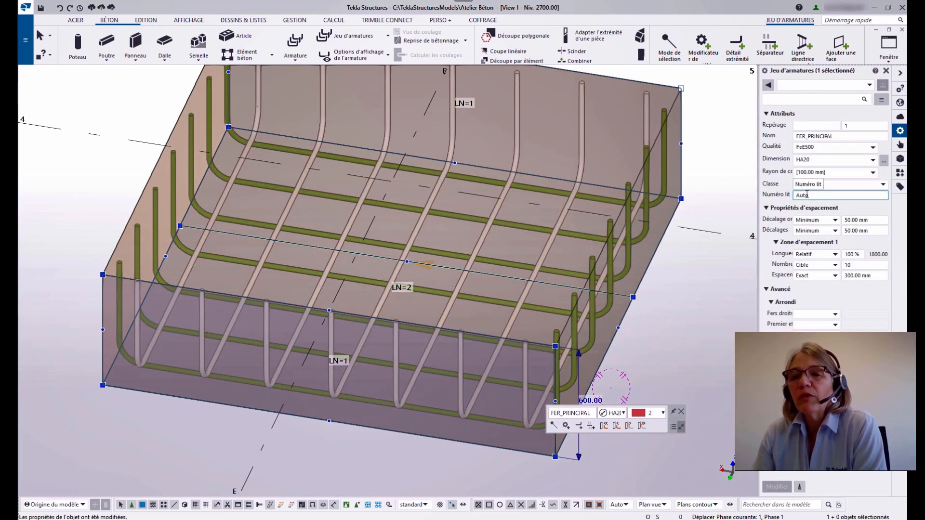
pyautogui.click(718, 297)
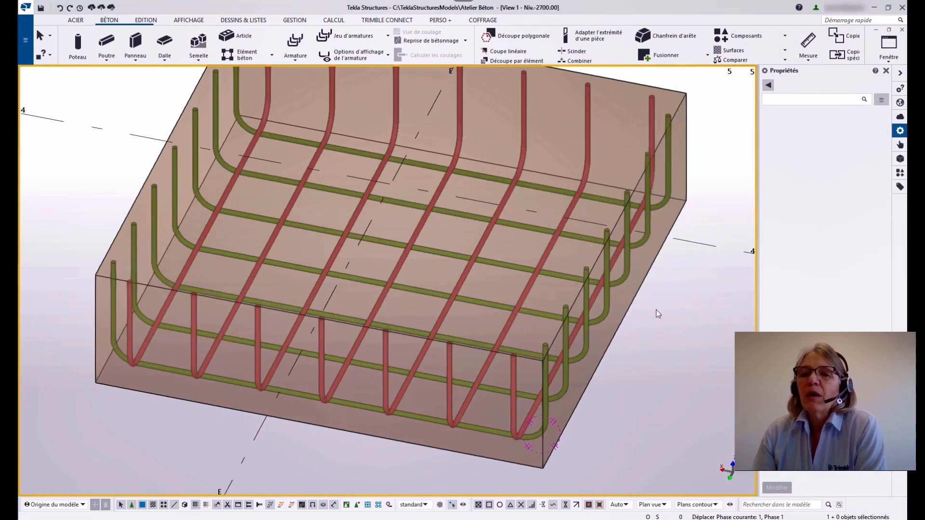
# Create a transverse rebar set around the footing's side faces using the saved cadre properties (HA12, class 13).
pyautogui.click(354, 35)
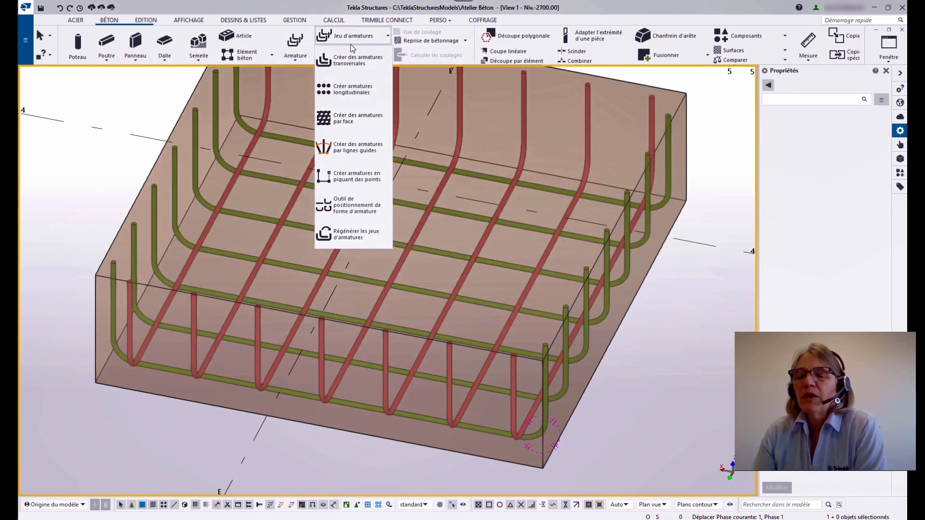
pyautogui.click(354, 60)
pyautogui.click(799, 86)
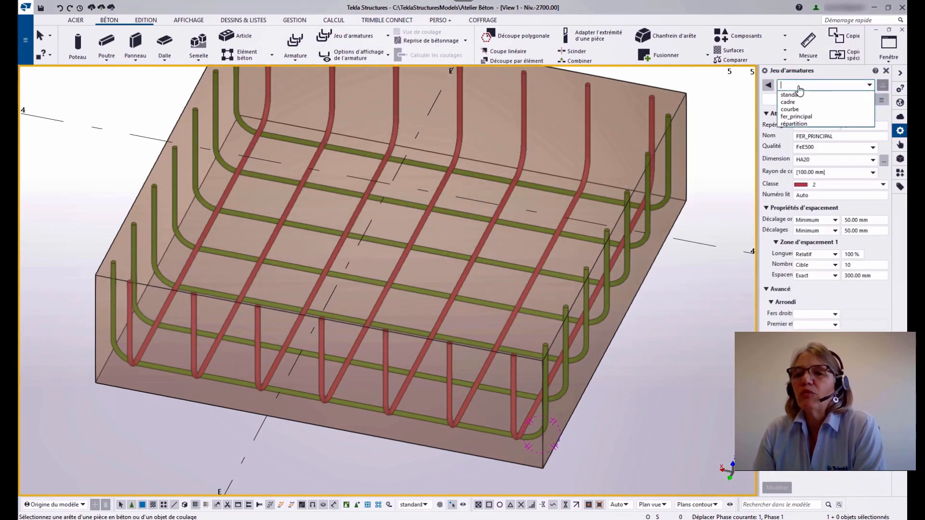
pyautogui.click(798, 101)
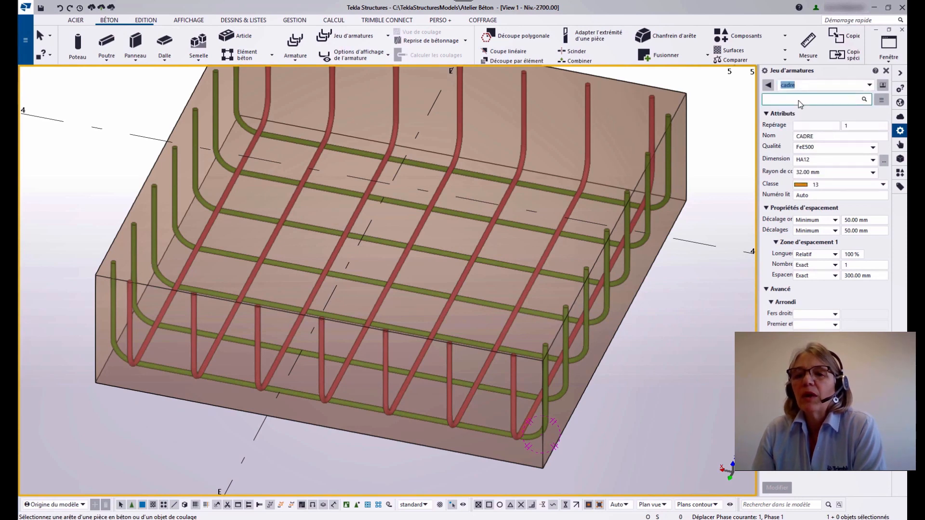
pyautogui.click(540, 388)
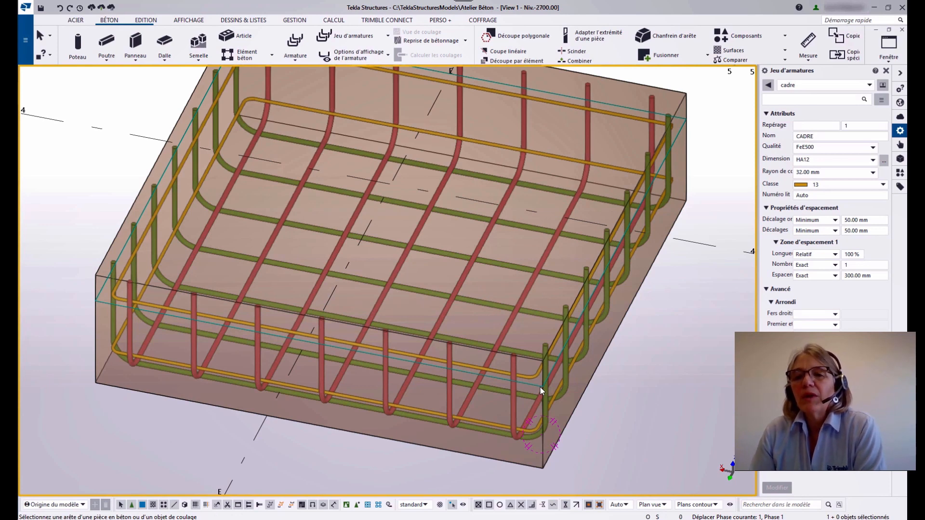
pyautogui.press('Escape')
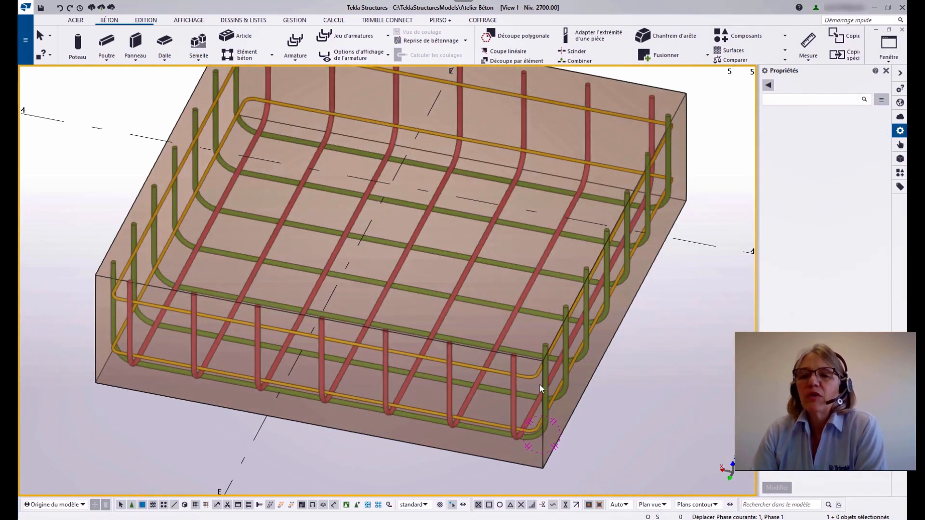
# Add a splitter to the CADRE rebar set between the midpoints of the two opposite side faces crossed by grid line 4.
pyautogui.click(530, 377)
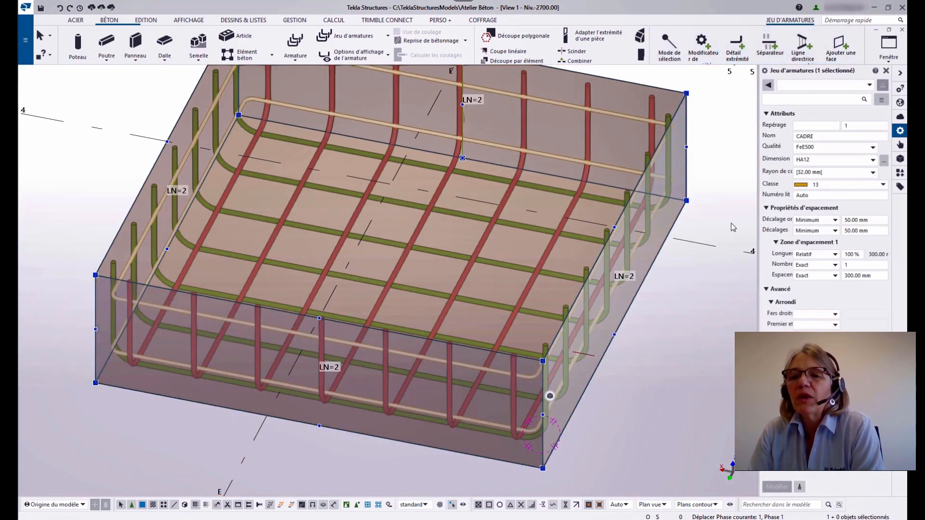
pyautogui.click(770, 46)
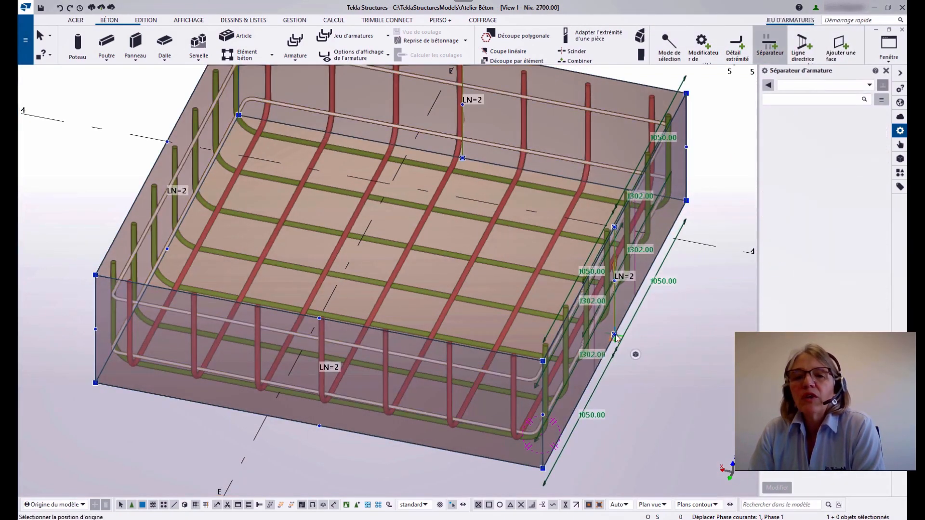
pyautogui.click(166, 249)
pyautogui.press('Escape')
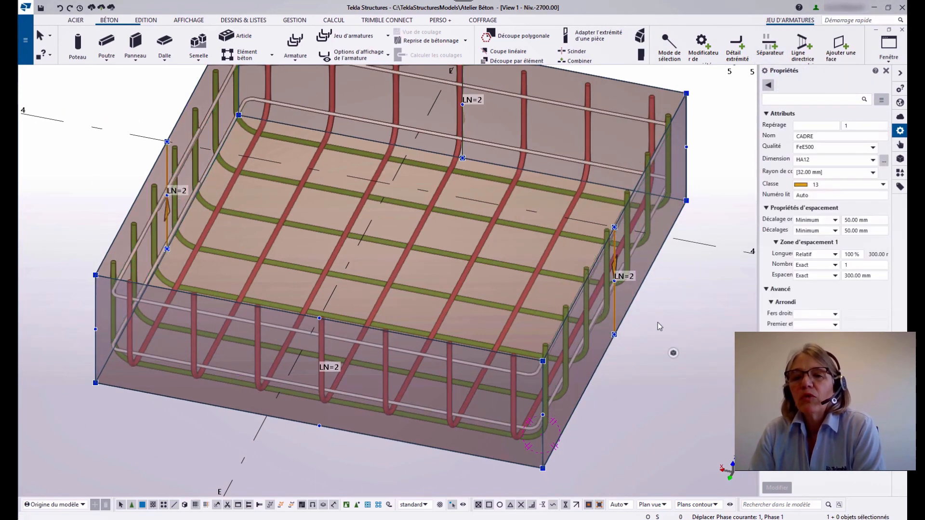
pyautogui.click(657, 323)
# Move the whole CADRE rebar set to the outermost layer, outside the bent-up legs of the bottom bars.
pyautogui.scroll(2, 610, 362)
pyautogui.scroll(2, 610, 362)
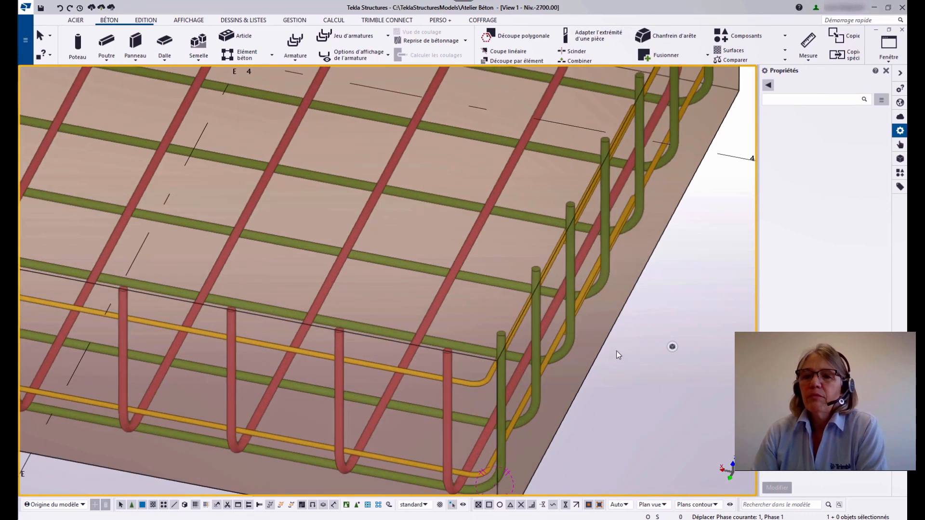
pyautogui.moveTo(617, 351); pyautogui.dragTo(610, 261, button='middle')
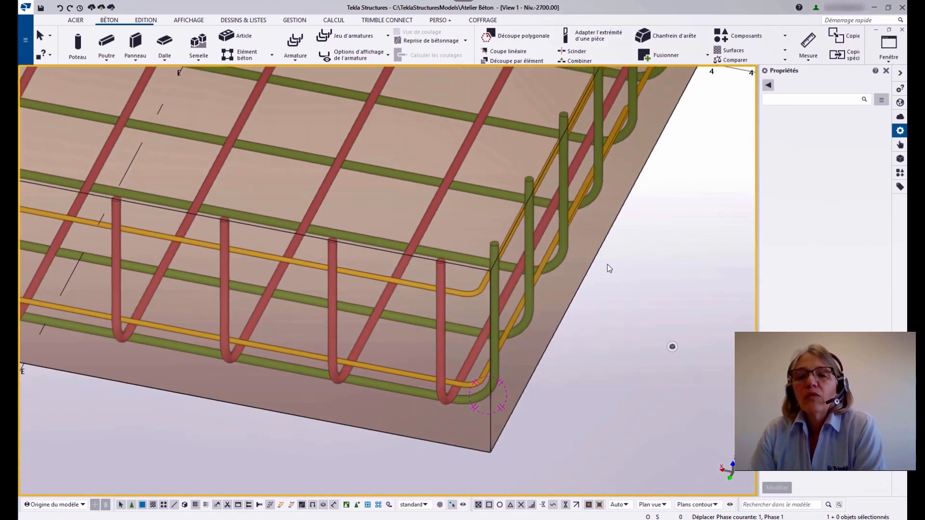
pyautogui.click(508, 324)
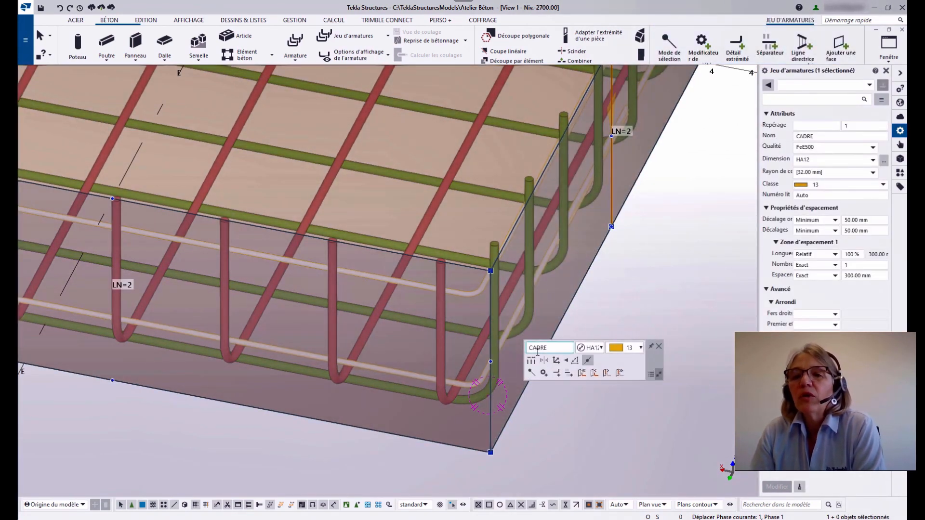
pyautogui.click(582, 374)
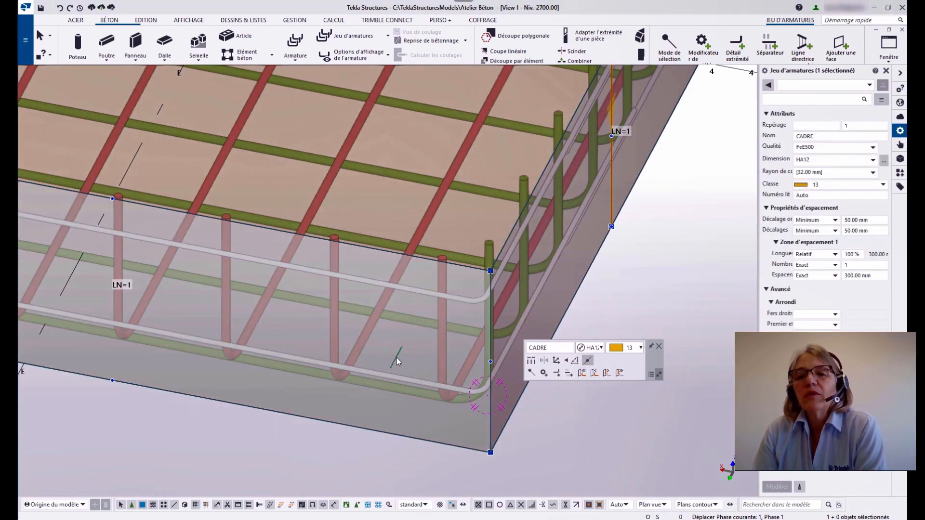
pyautogui.scroll(-2, 397, 358)
pyautogui.moveTo(396, 358); pyautogui.dragTo(459, 356, button='middle')
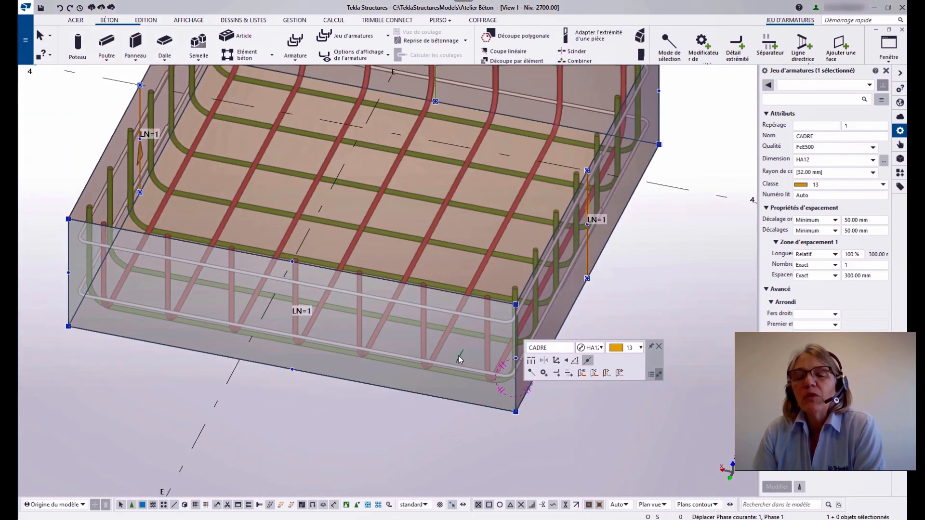
# Move only the CADRE leg face on the footing side opposite grid line 5 one layer inward.
pyautogui.click(459, 359)
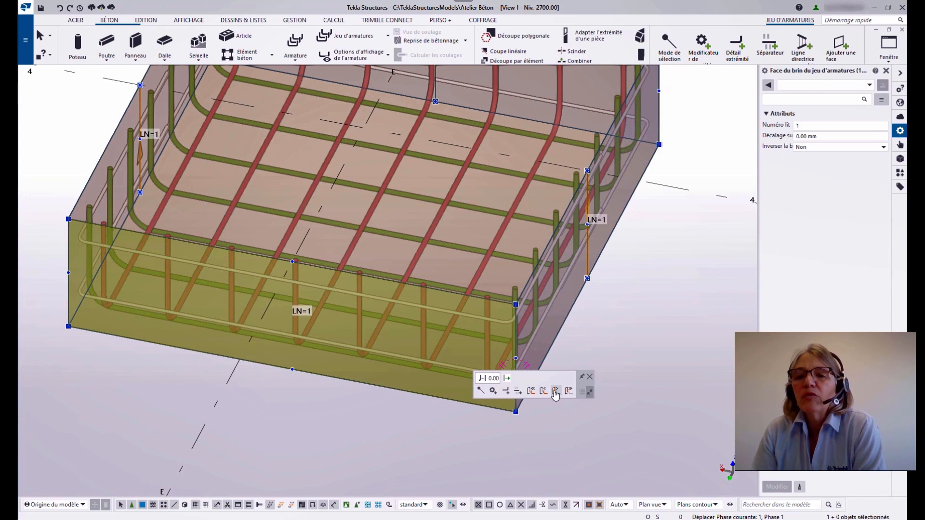
pyautogui.click(555, 392)
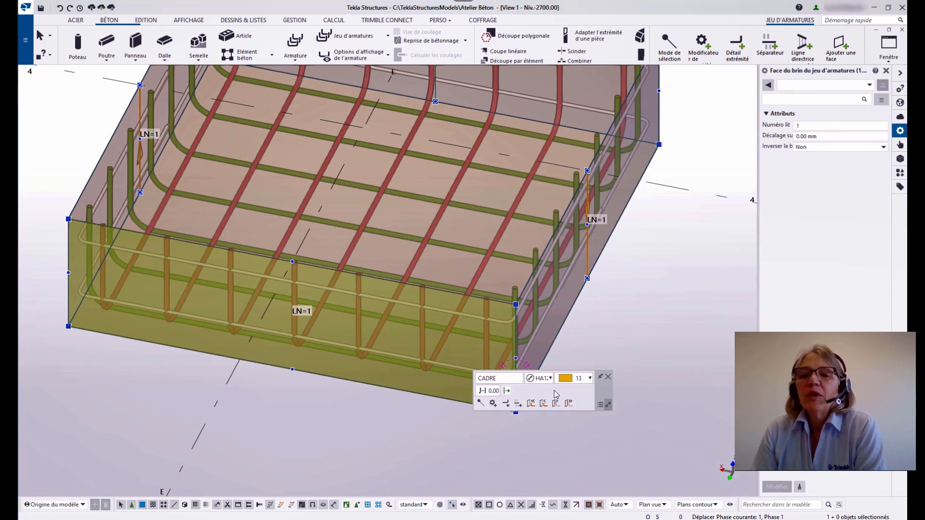
pyautogui.click(556, 404)
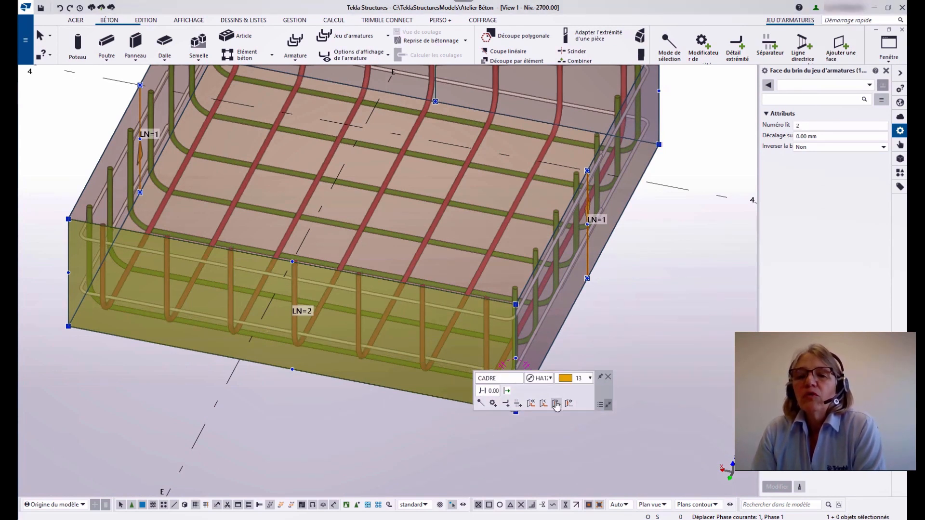
pyautogui.moveTo(382, 424); pyautogui.dragTo(359, 474, button='middle')
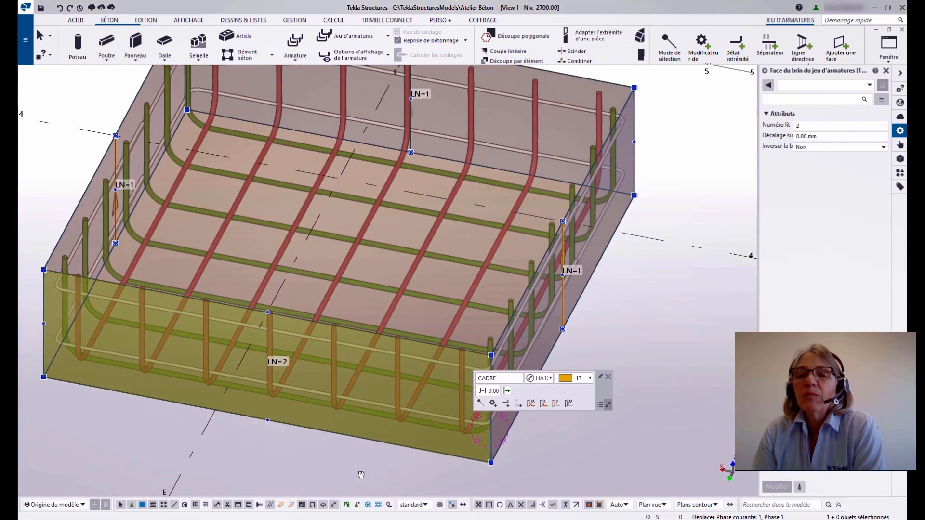
pyautogui.click(342, 469)
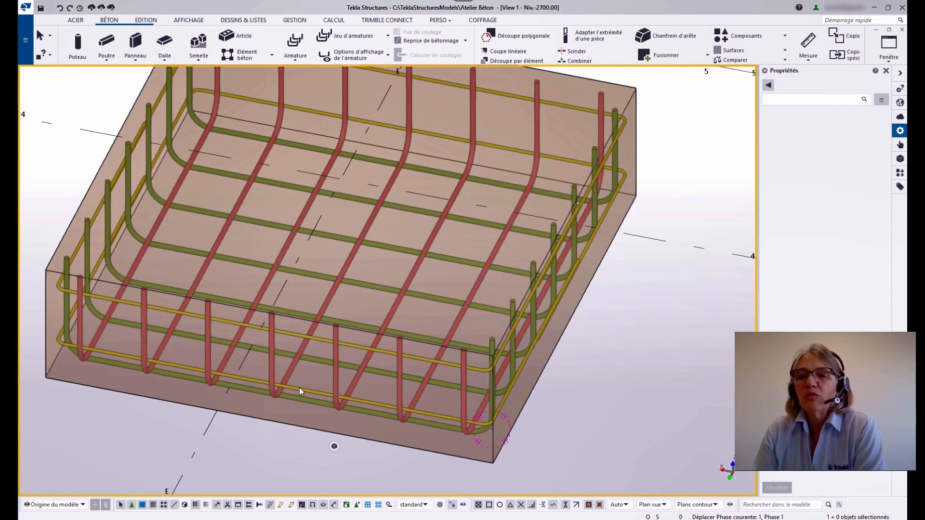
# Return all leg faces of the CADRE rebar set to the outermost layer.
pyautogui.click(299, 388)
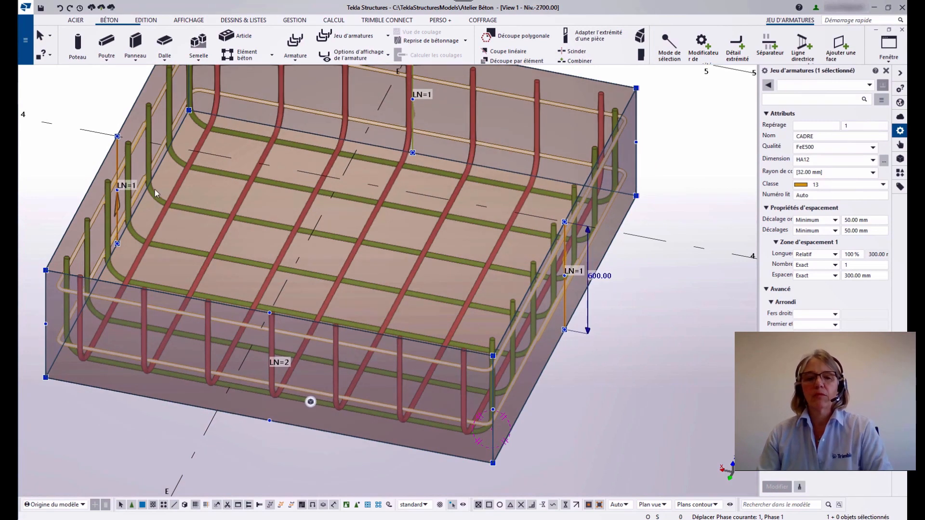
pyautogui.moveTo(339, 230); pyautogui.dragTo(392, 231, button='middle')
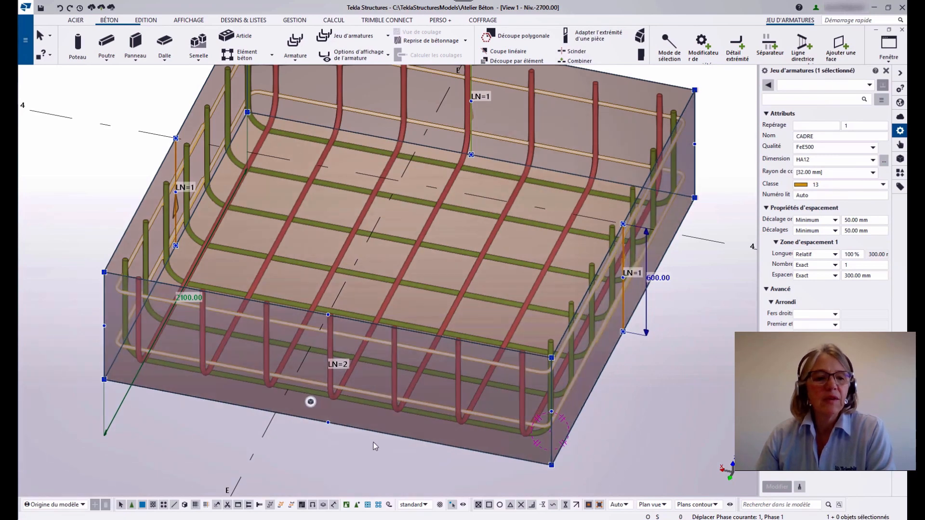
pyautogui.click(314, 404)
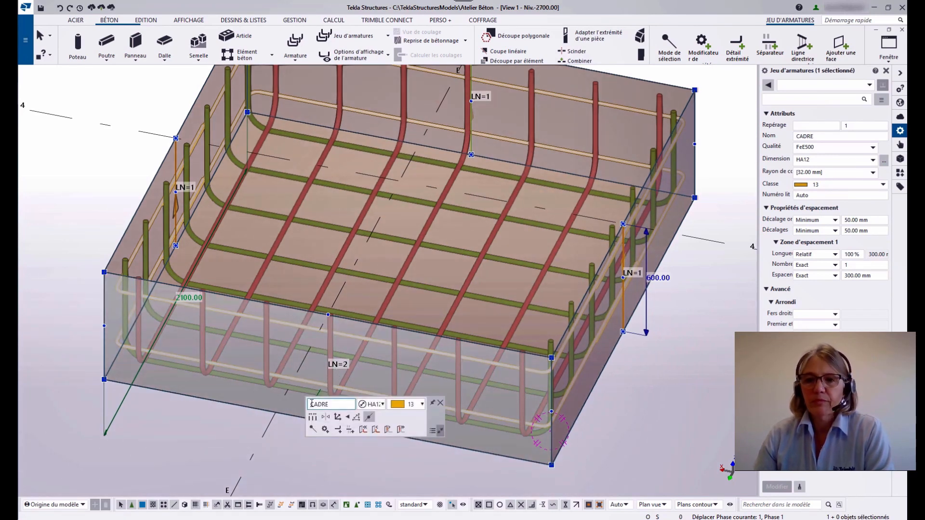
pyautogui.click(363, 431)
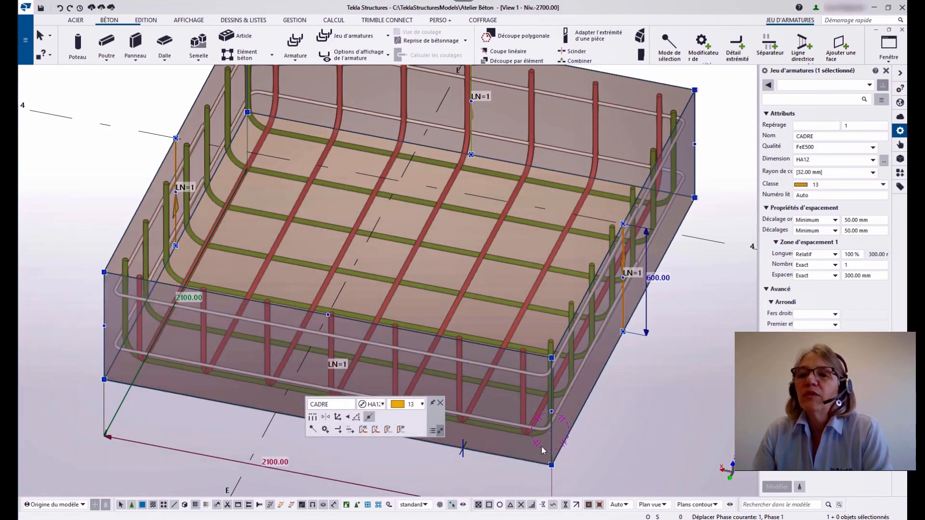
pyautogui.click(650, 403)
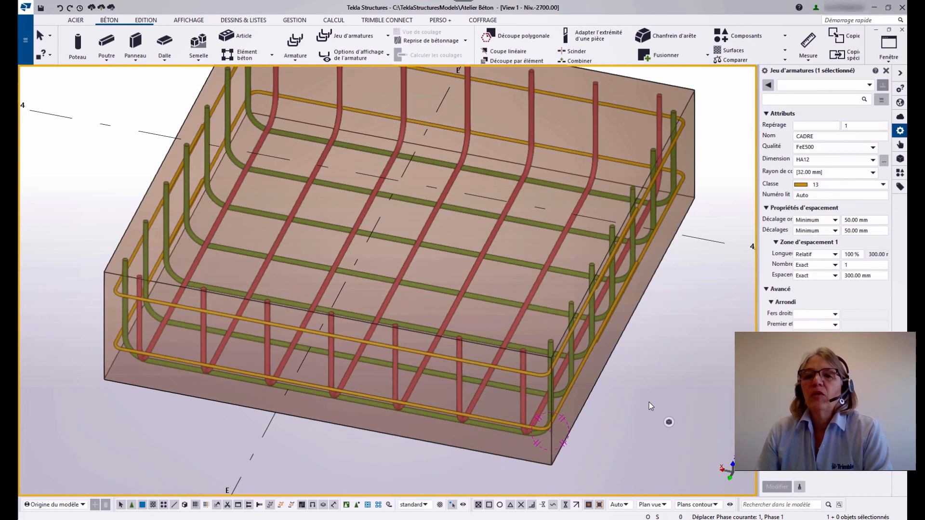
# Display the custom Armature information for the green HA20 bottom rebar set.
pyautogui.click(900, 88)
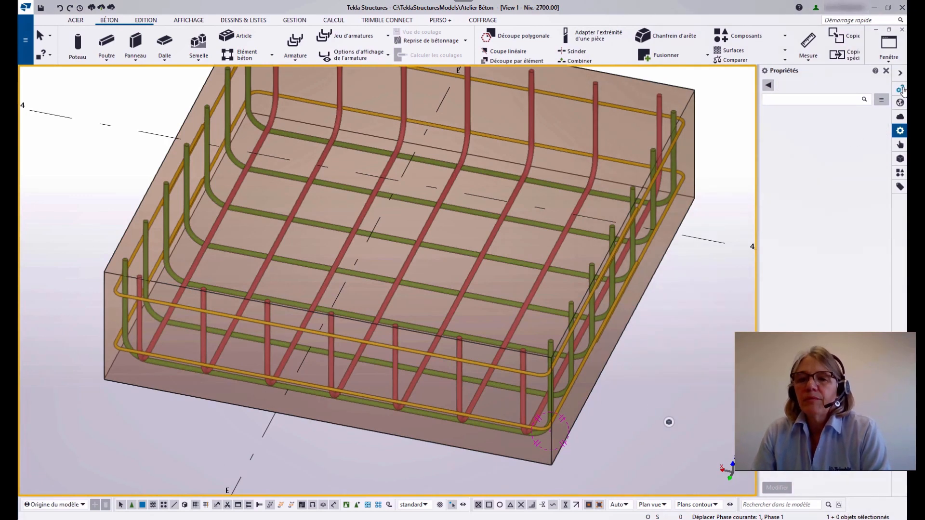
pyautogui.click(675, 178)
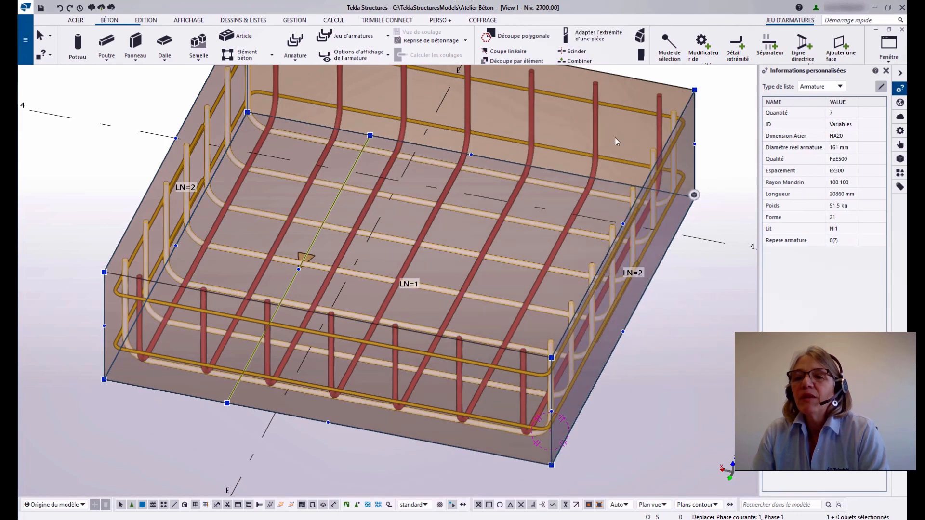
# Review the custom Armature information of the red HA20 bottom rebar set and of the HA12 CADRE set.
pyautogui.click(594, 129)
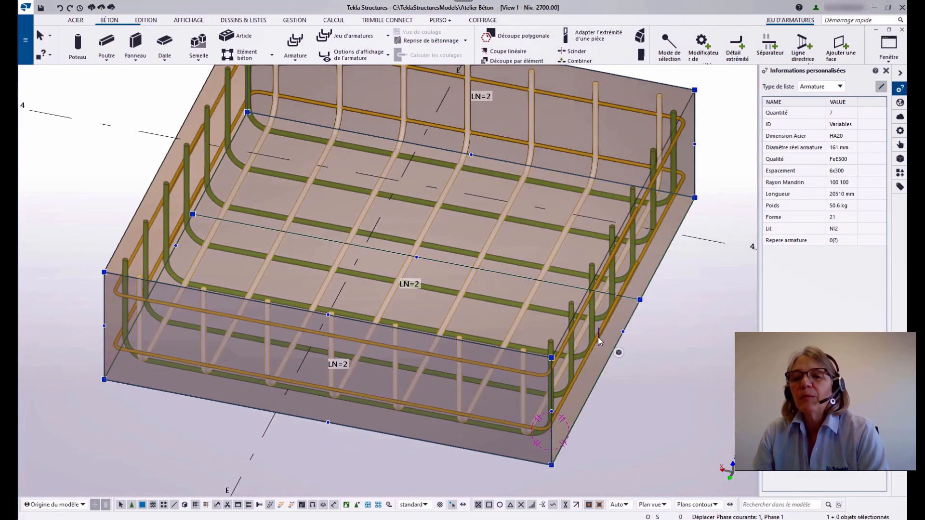
pyautogui.scroll(3, 597, 337)
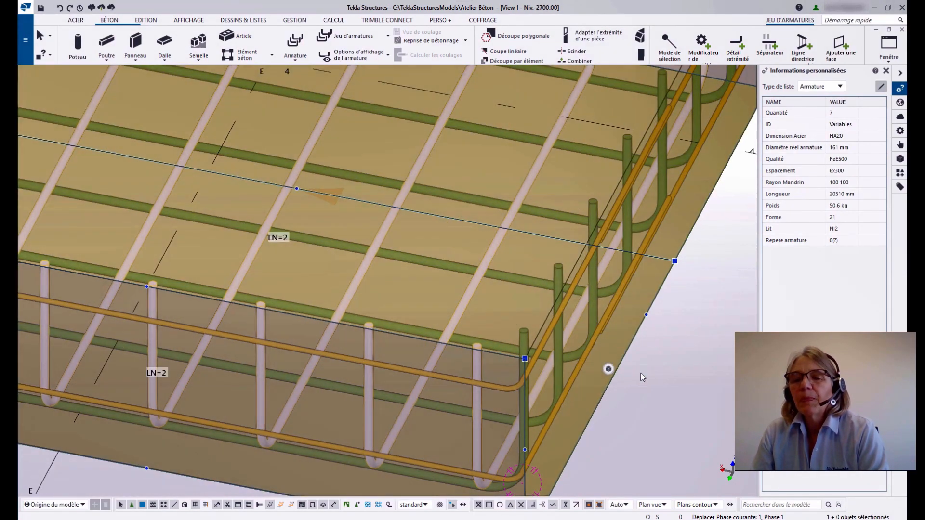
pyautogui.click(642, 376)
pyautogui.click(589, 351)
pyautogui.scroll(-2, 590, 351)
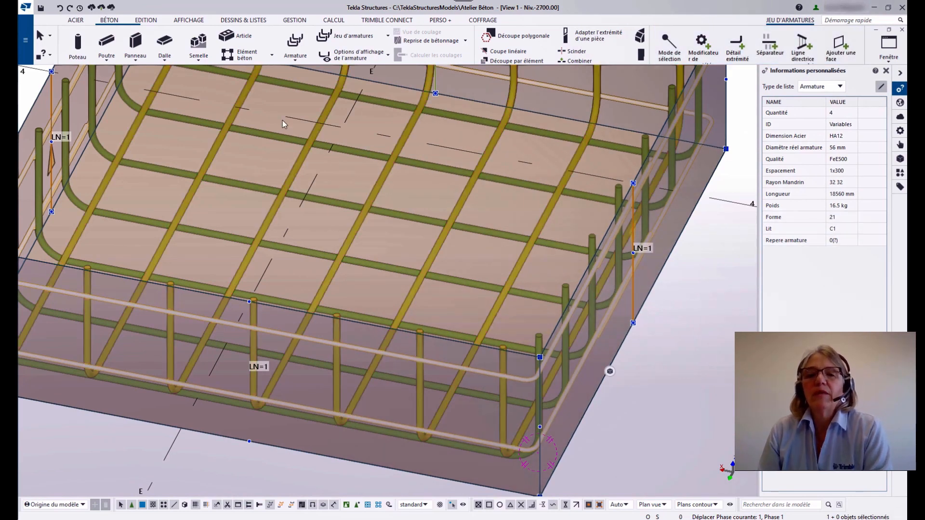
# Display the rebar set options for concrete covers and layer prefixes in the global and local coordinate systems.
pyautogui.click(25, 40)
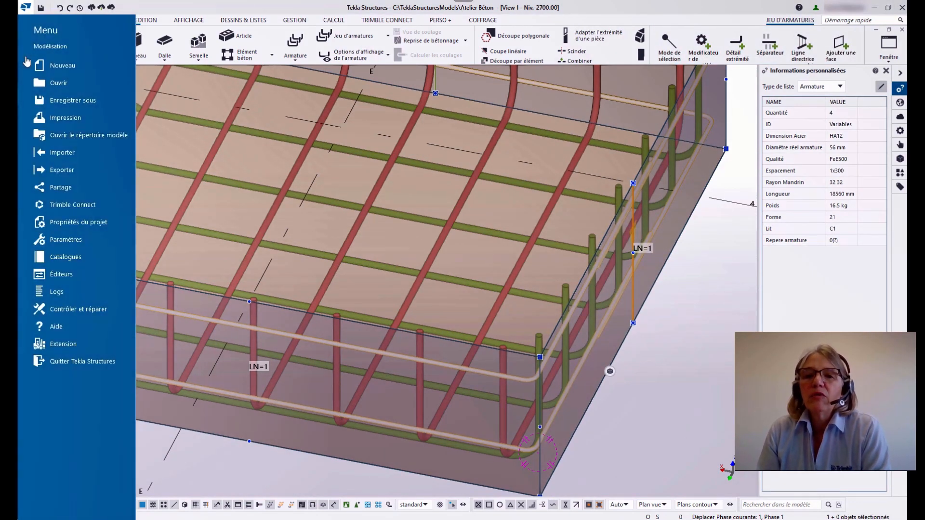
pyautogui.click(54, 238)
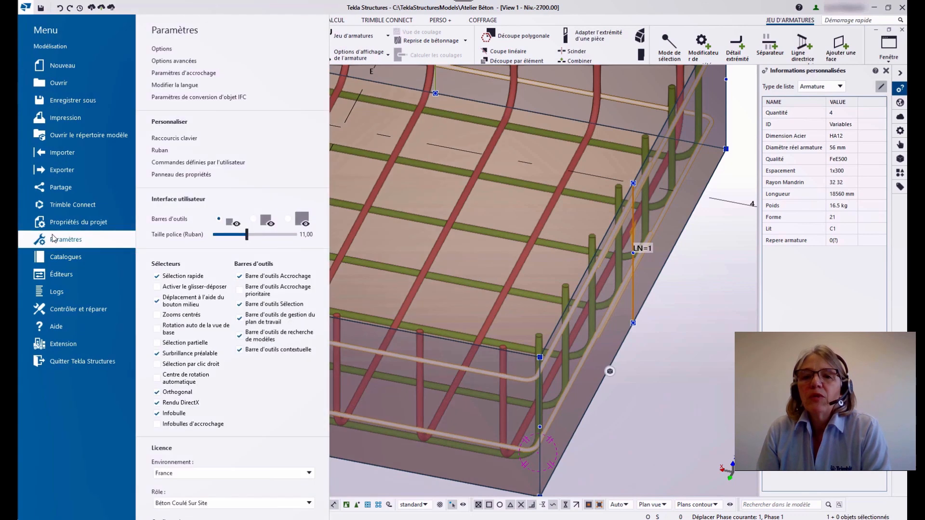
pyautogui.click(173, 50)
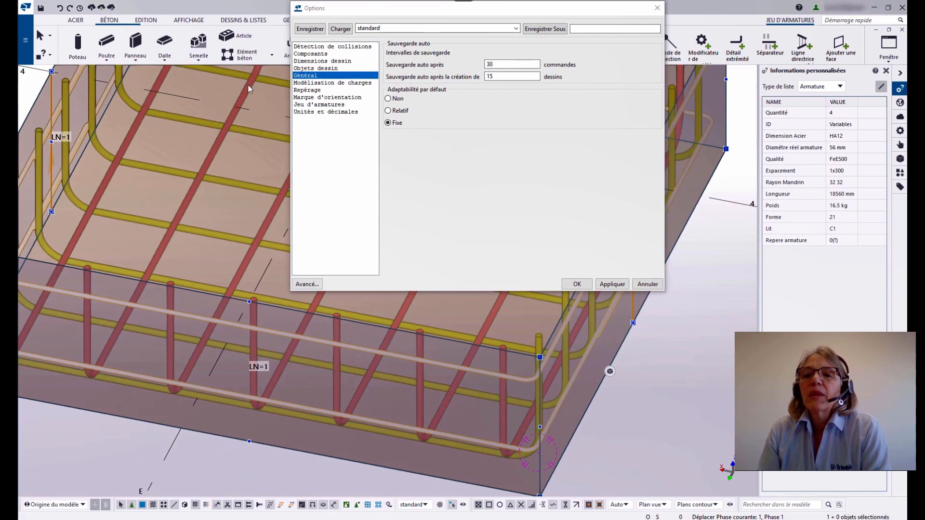
pyautogui.click(324, 105)
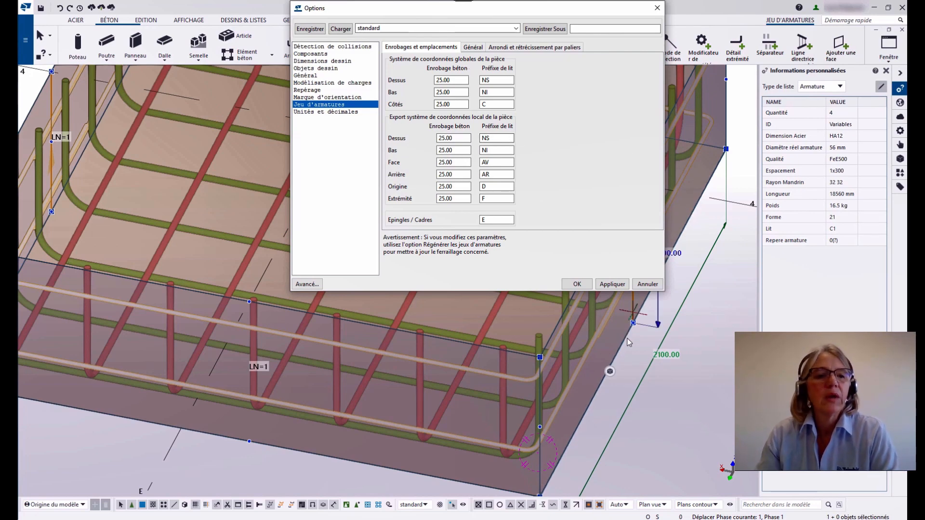
# Set the footing's concrete cover coordinate system for rebar sets to Local and apply the modification.
pyautogui.click(623, 357)
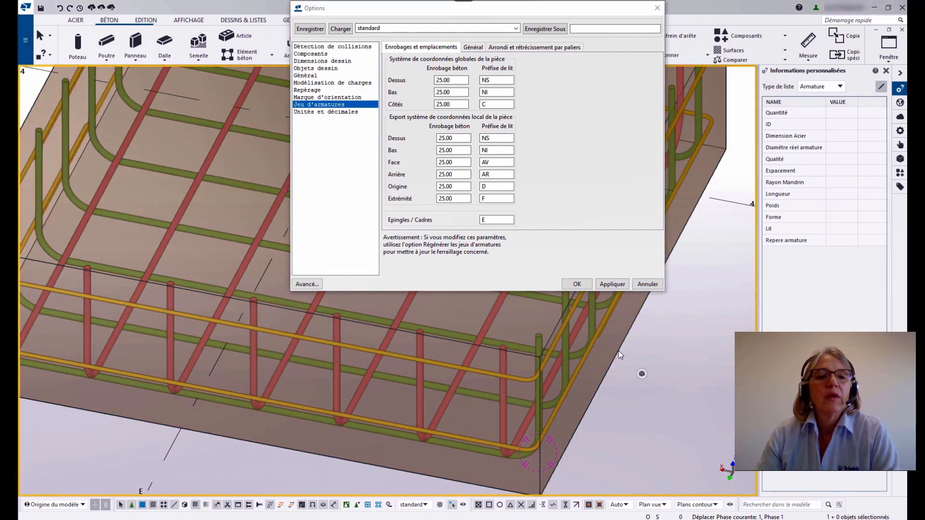
pyautogui.click(617, 351)
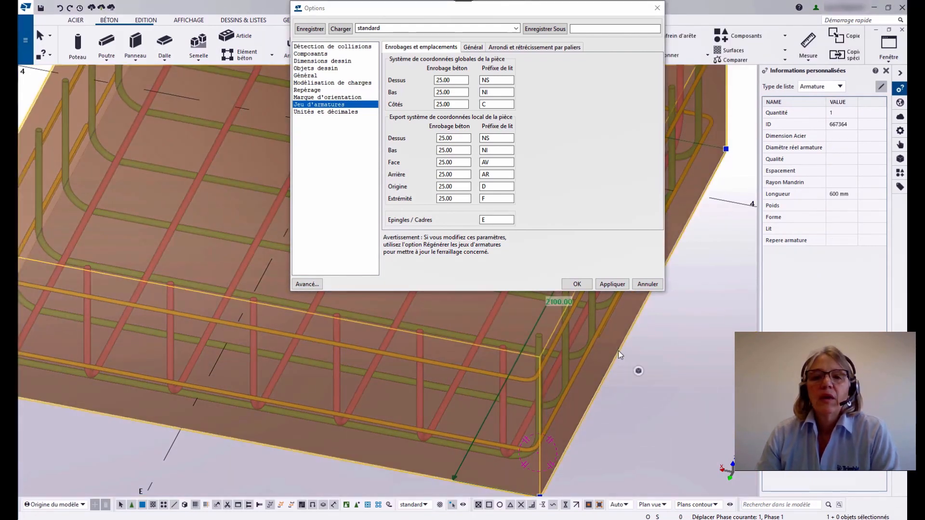
pyautogui.click(900, 134)
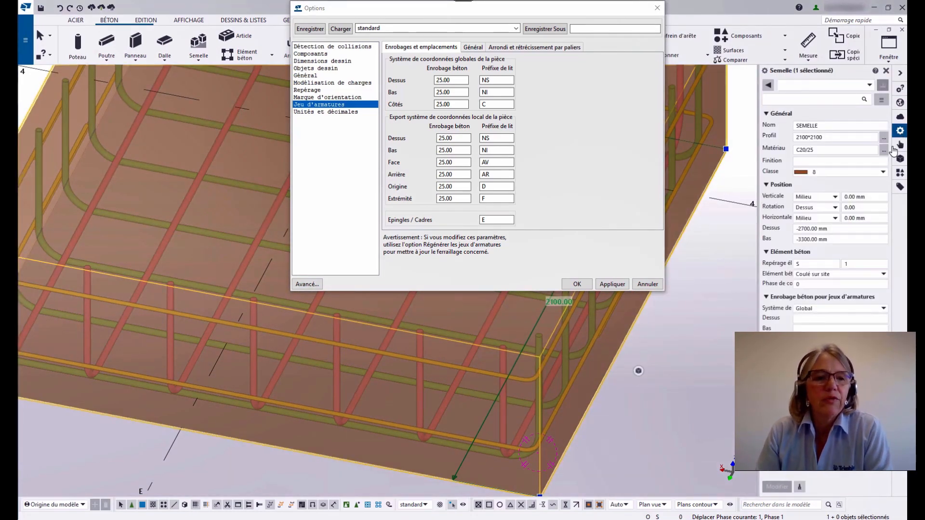
pyautogui.click(830, 310)
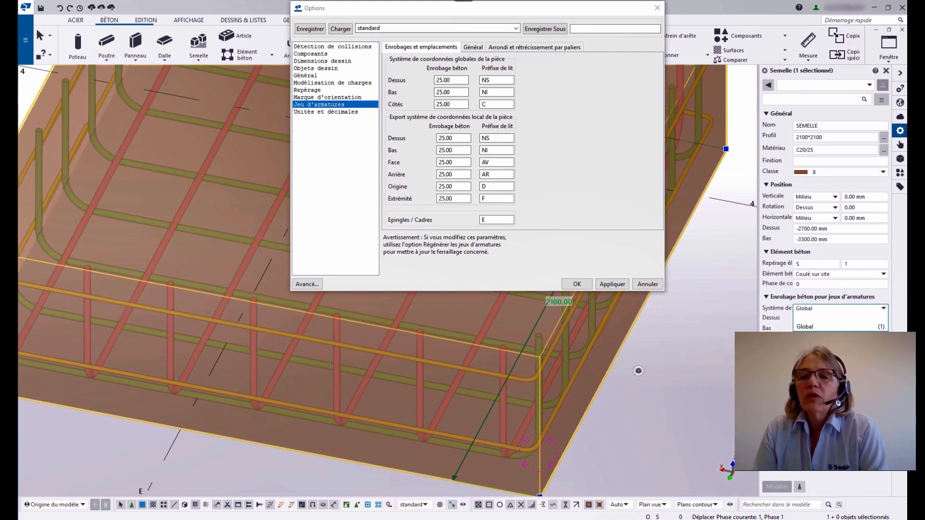
pyautogui.click(814, 337)
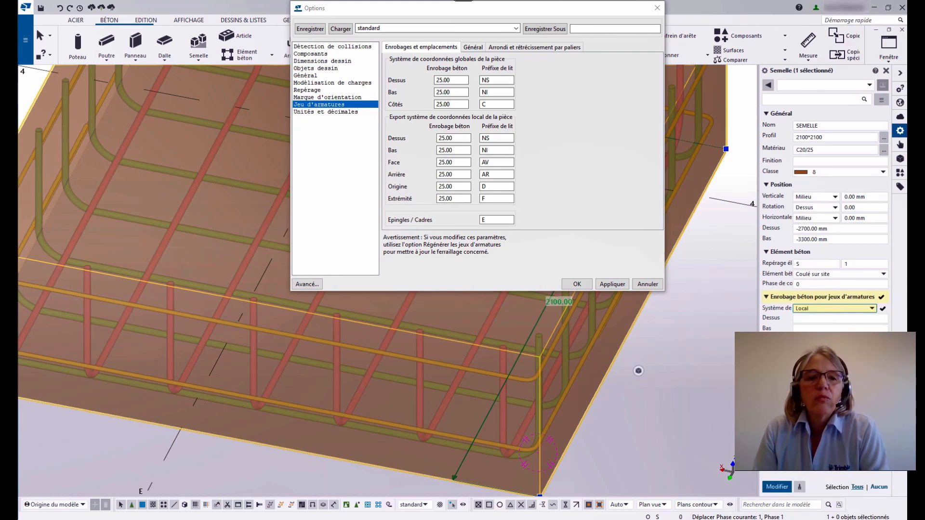
pyautogui.click(775, 487)
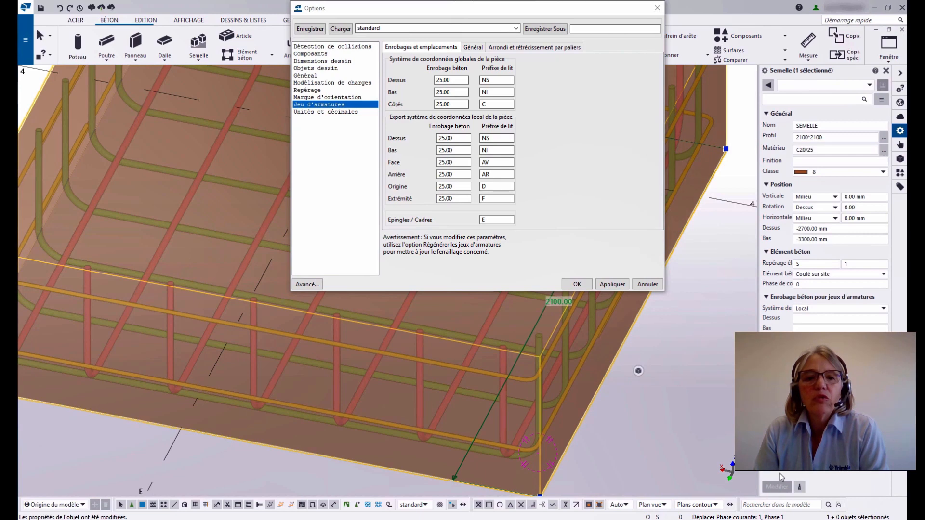
# Check the layer information of the CADRE bars and the green bottom rebar set in the custom Armature list.
pyautogui.click(900, 88)
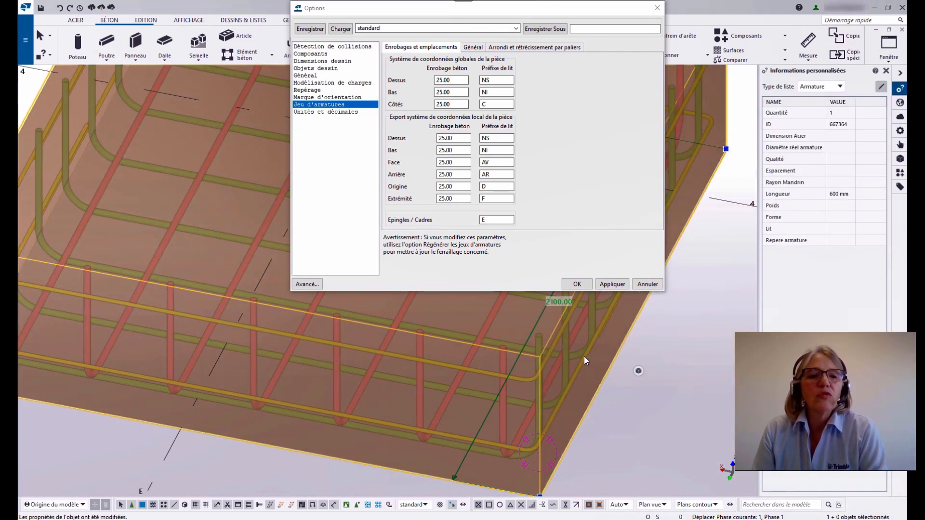
pyautogui.click(584, 357)
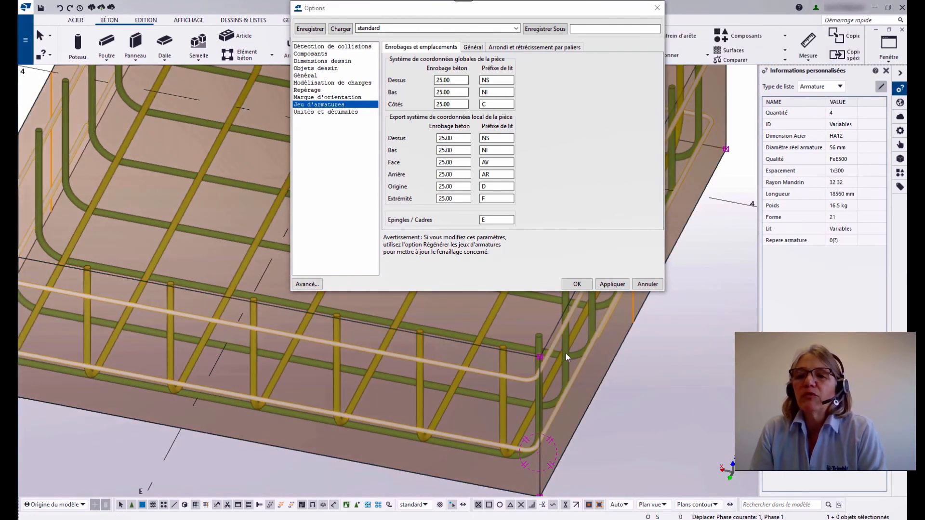
pyautogui.click(566, 354)
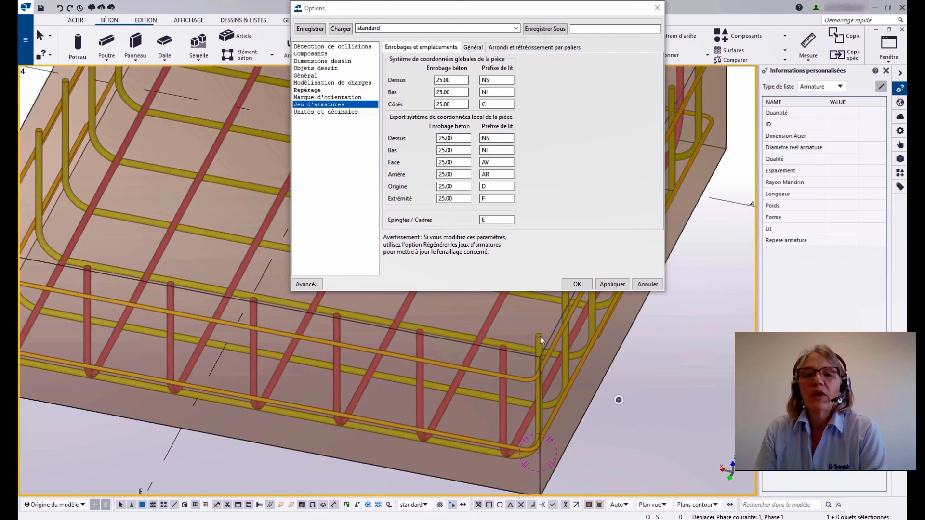
pyautogui.click(540, 336)
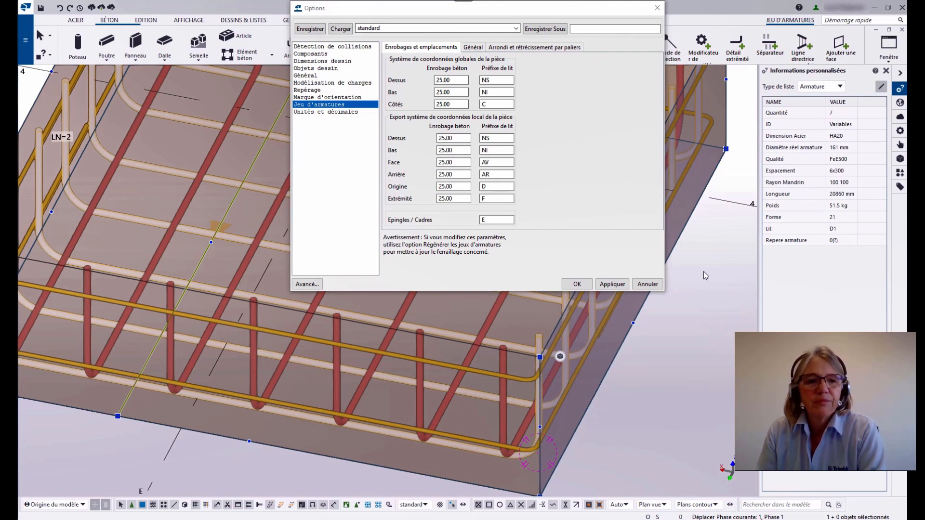
# Close the options and set the footing's concrete cover coordinate system for rebar sets back to Global.
pyautogui.click(658, 7)
pyautogui.click(900, 131)
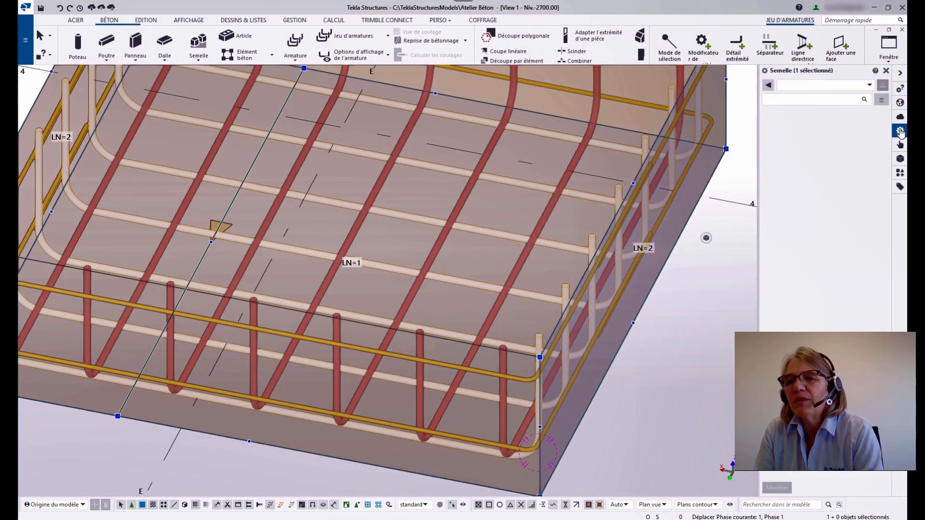
pyautogui.click(686, 257)
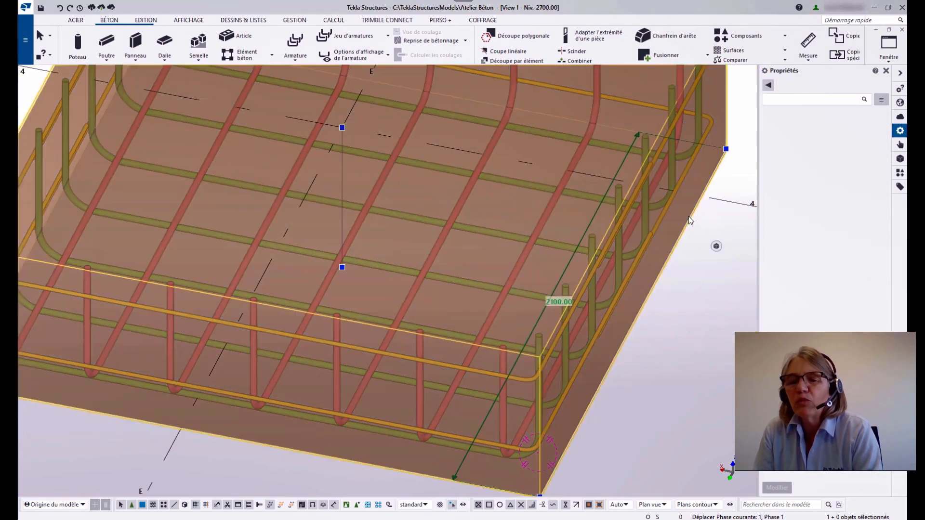
pyautogui.click(689, 218)
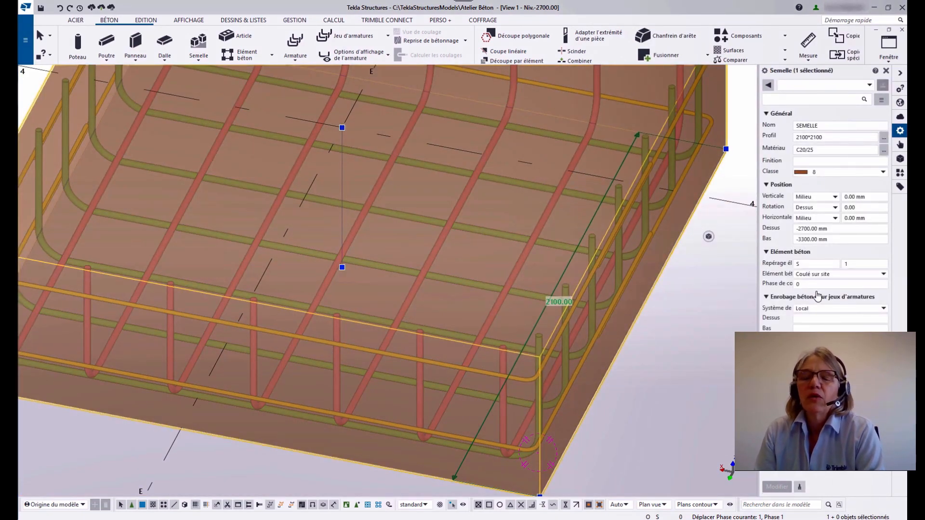
pyautogui.click(812, 309)
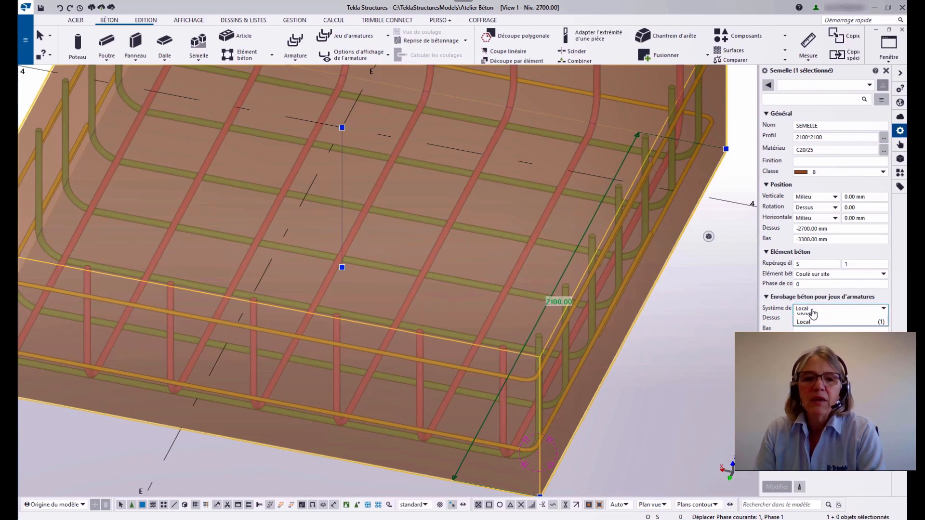
pyautogui.click(814, 327)
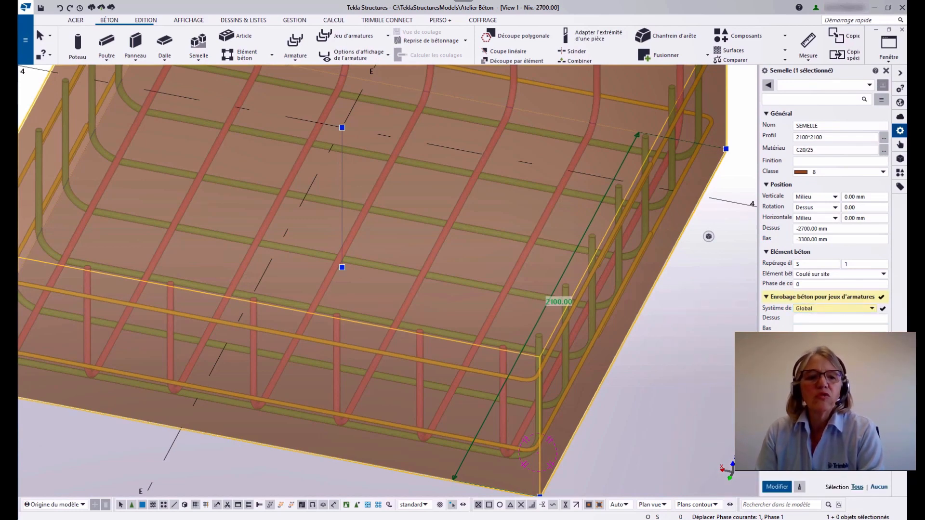
pyautogui.click(777, 487)
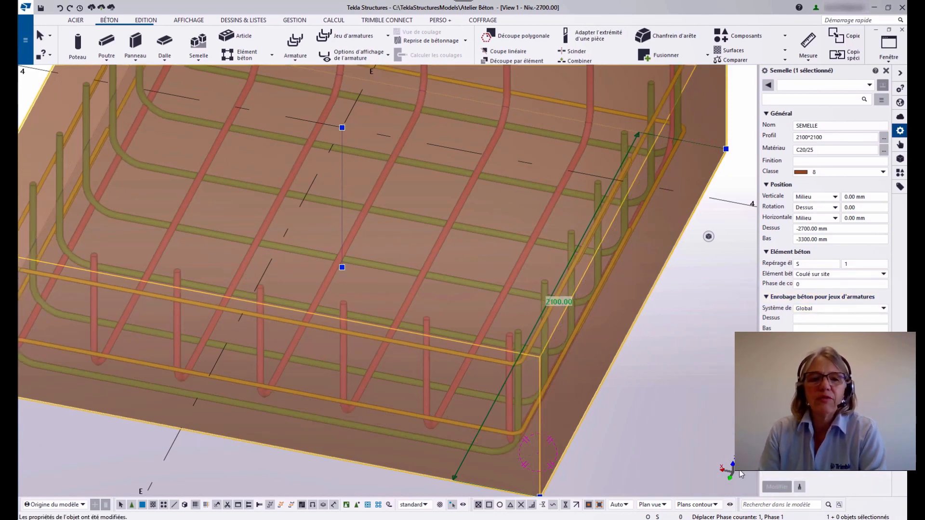
# Examine the bar layers and concrete cover around the footing's corner in perspective and from the side.
pyautogui.click(645, 418)
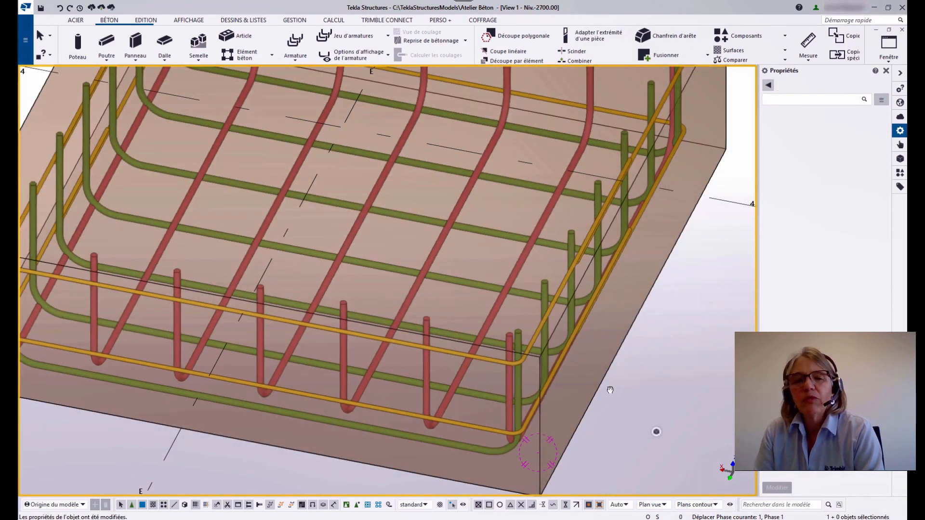
pyautogui.keyDown('ctrl'); pyautogui.moveTo(609, 389); pyautogui.dragTo(596, 365, button='middle'); pyautogui.keyUp('ctrl')
pyautogui.moveTo(592, 321); pyautogui.dragTo(593, 157, button='middle')
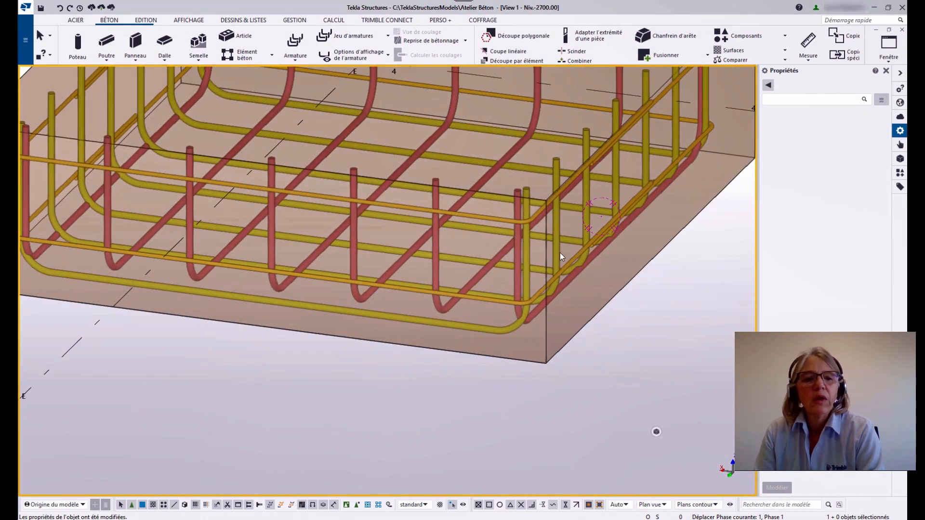
pyautogui.keyDown('ctrl'); pyautogui.moveTo(560, 253); pyautogui.dragTo(601, 219, button='middle'); pyautogui.keyUp('ctrl')
pyautogui.scroll(1, 513, 308)
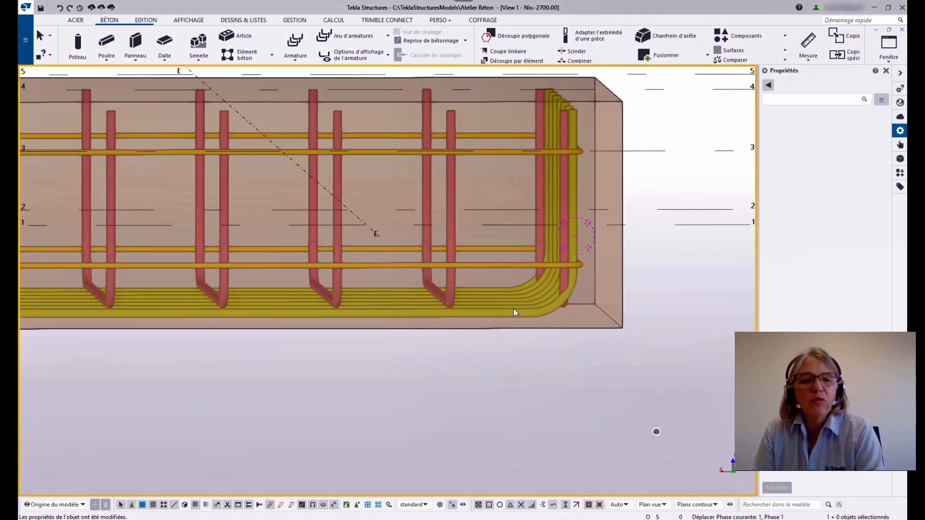
pyautogui.scroll(1, 514, 310)
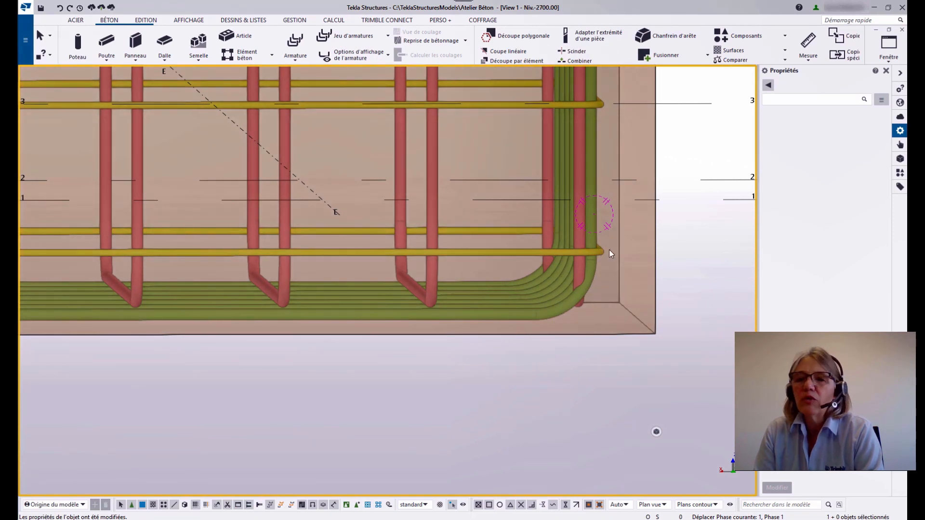
pyautogui.keyDown('ctrl'); pyautogui.moveTo(595, 258); pyautogui.dragTo(585, 282, button='middle'); pyautogui.keyUp('ctrl')
pyautogui.scroll(-4, 501, 283)
pyautogui.keyDown('ctrl'); pyautogui.moveTo(428, 283); pyautogui.dragTo(367, 386, button='middle'); pyautogui.keyUp('ctrl')
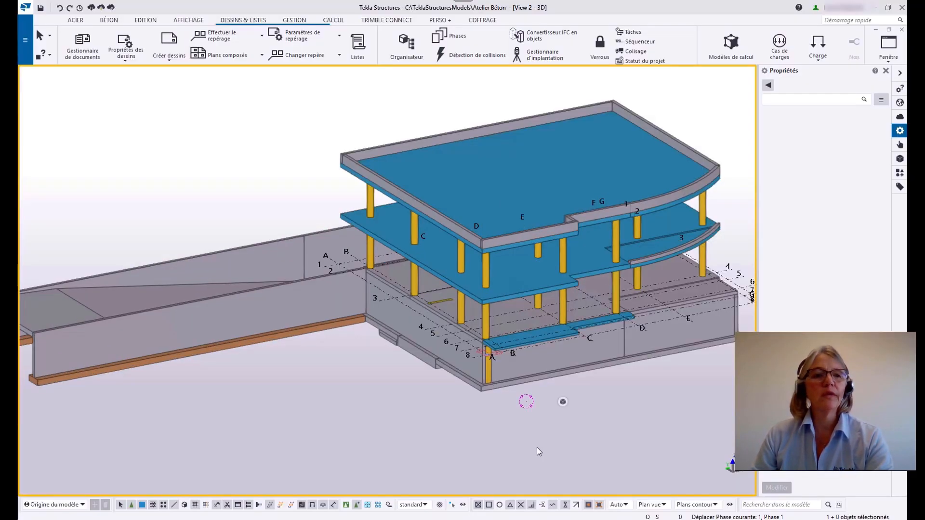
# Show the building's parts as transparent in the 3D view and focus on the reinforced beam near grid line 5.
pyautogui.hotkey('ctrl', '2')
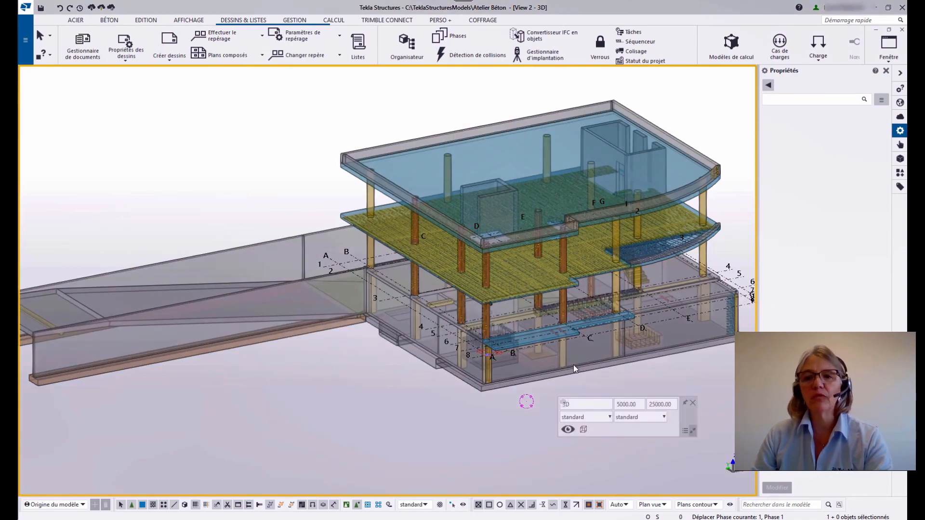
pyautogui.scroll(7, 579, 307)
pyautogui.scroll(5, 579, 306)
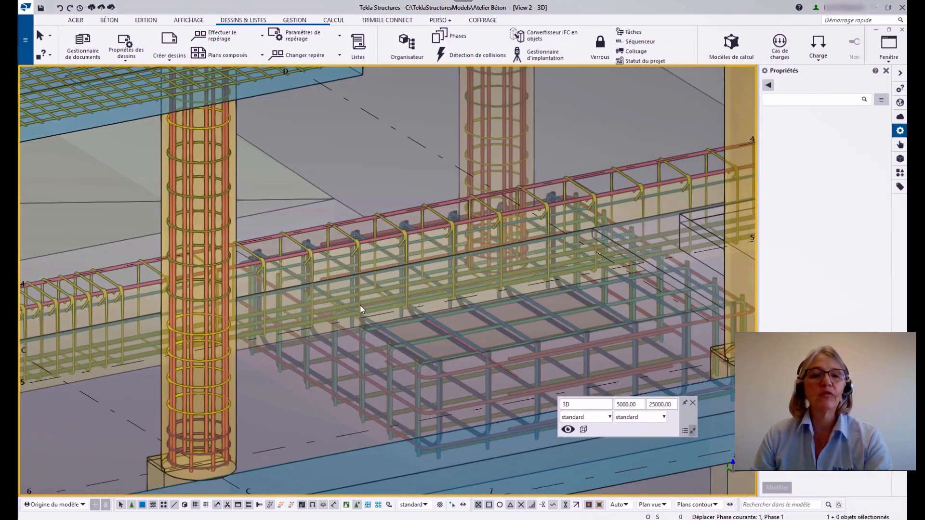
pyautogui.moveTo(360, 305); pyautogui.dragTo(378, 266, button='middle')
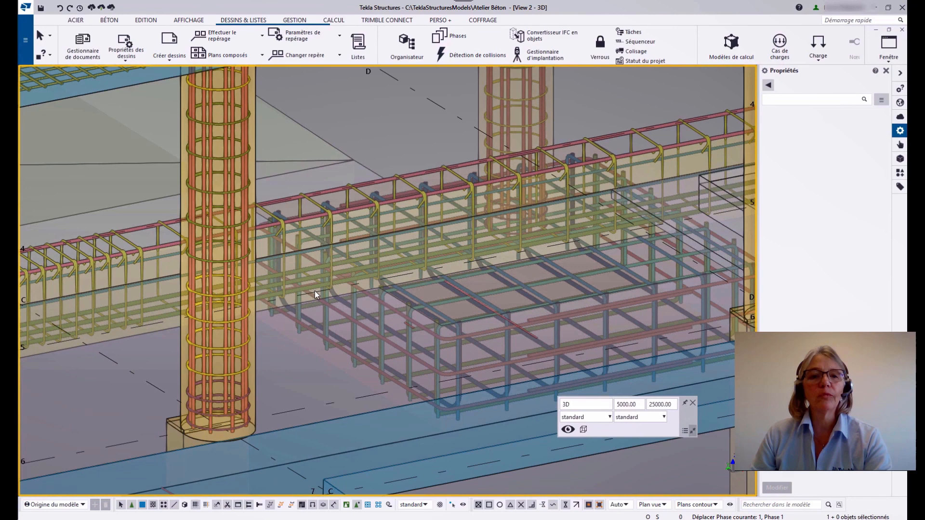
# List only the concrete element drawings linked to the 500*400 beam in the document manager.
pyautogui.click(133, 335)
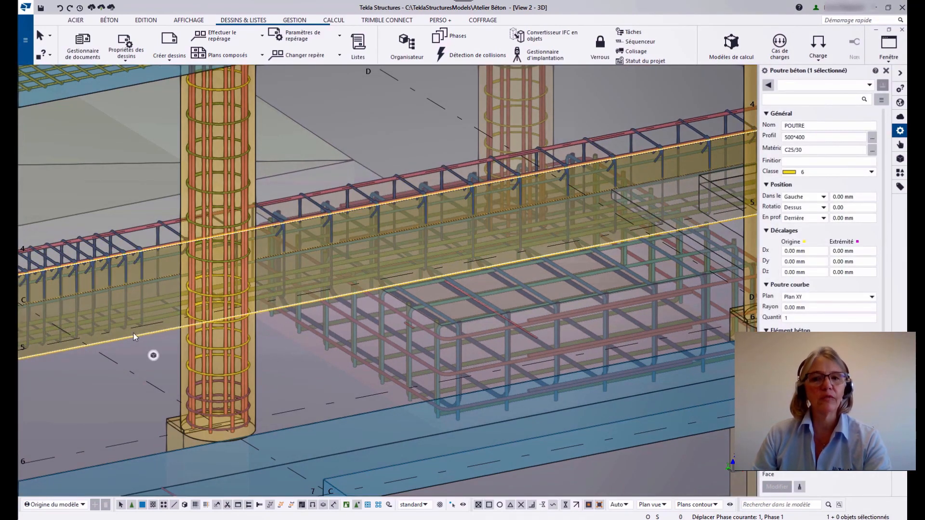
pyautogui.click(83, 44)
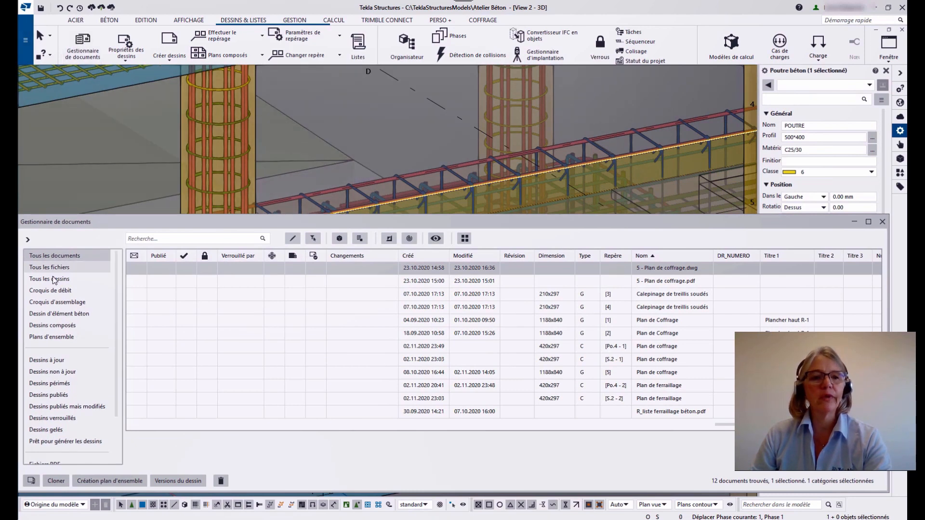
pyautogui.click(54, 313)
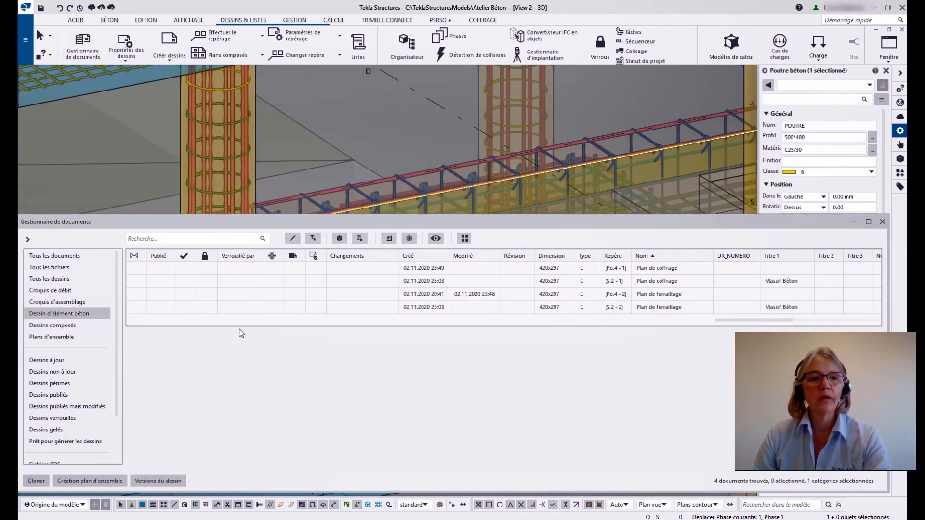
pyautogui.click(313, 238)
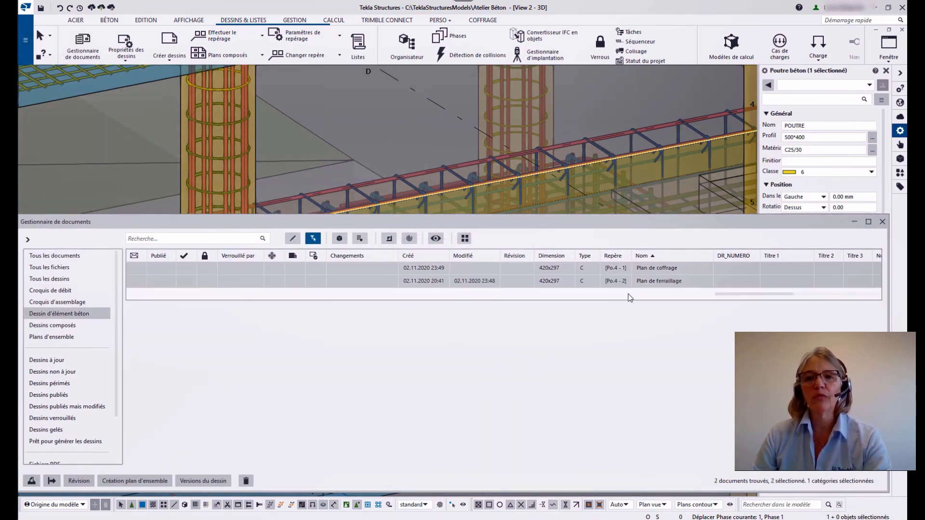
# Open the beam's "Plan de ferraillage" drawing, put the document manager away, and start the reinforcement dimension command.
pyautogui.click(660, 282)
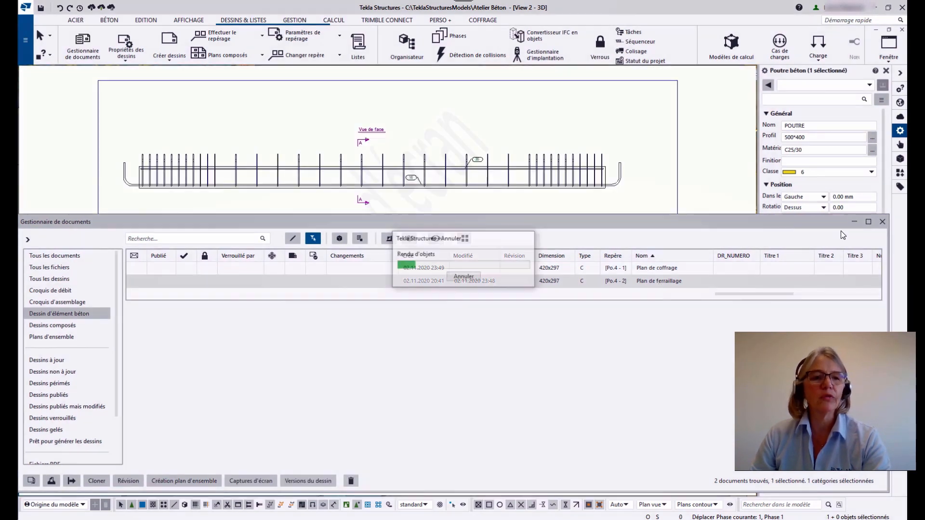
pyautogui.click(855, 223)
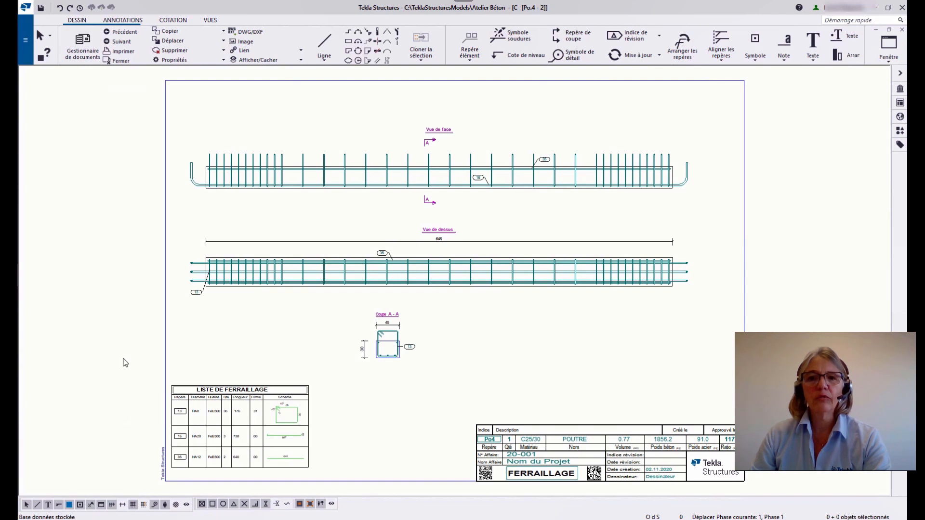
pyautogui.click(171, 21)
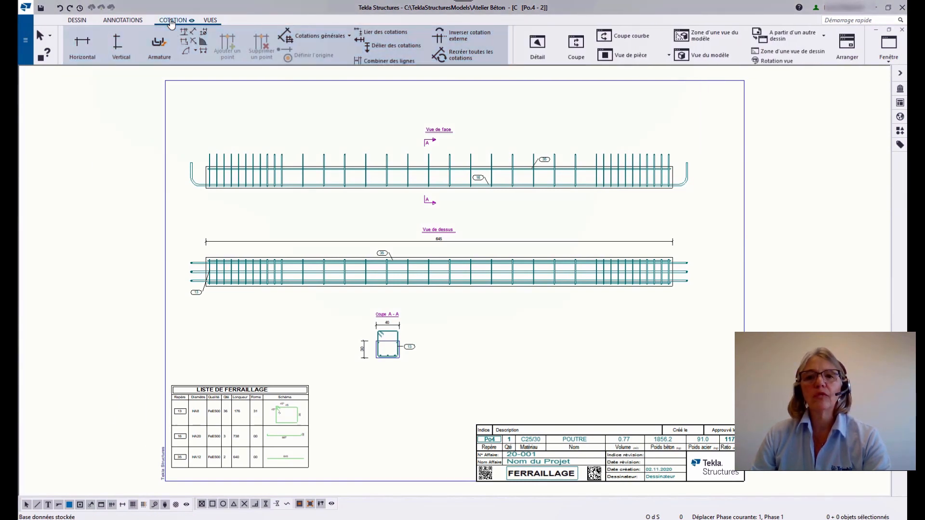
pyautogui.click(159, 49)
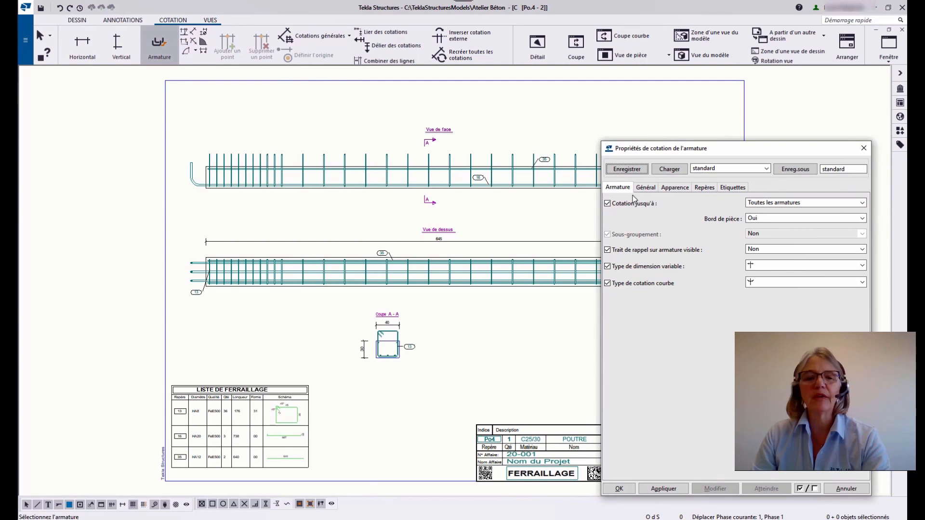
# Review the reinforcement dimension choices for bars to dimension, part edge, visible-bar extension lines, and variable and curved dimension types.
pyautogui.click(797, 204)
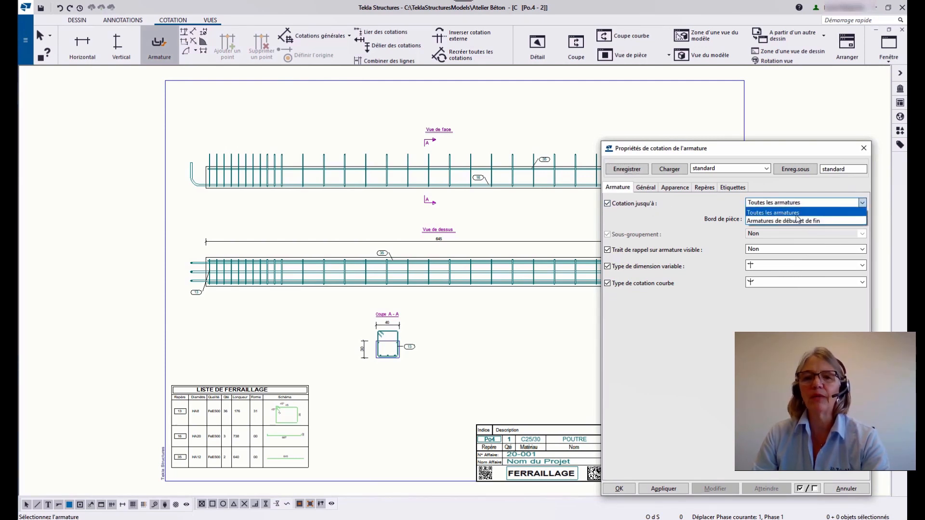
pyautogui.click(797, 215)
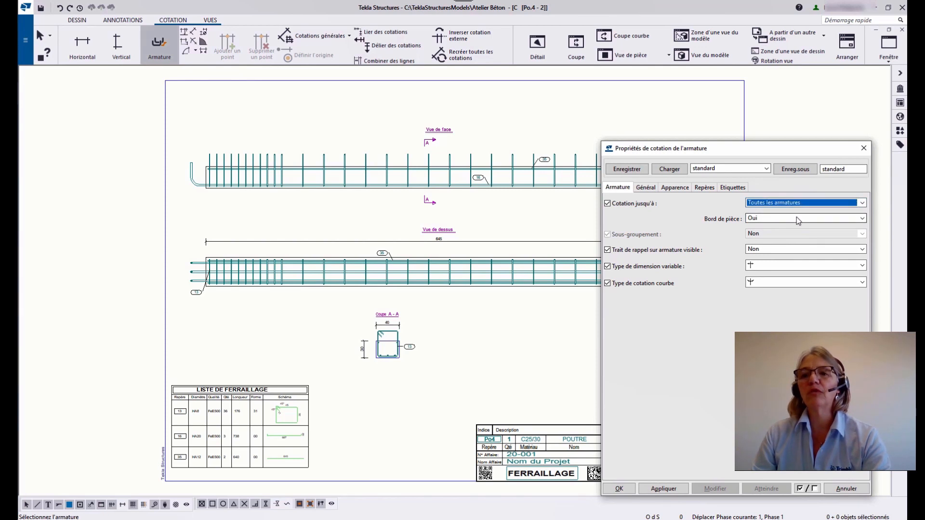
pyautogui.click(797, 219)
pyautogui.click(796, 217)
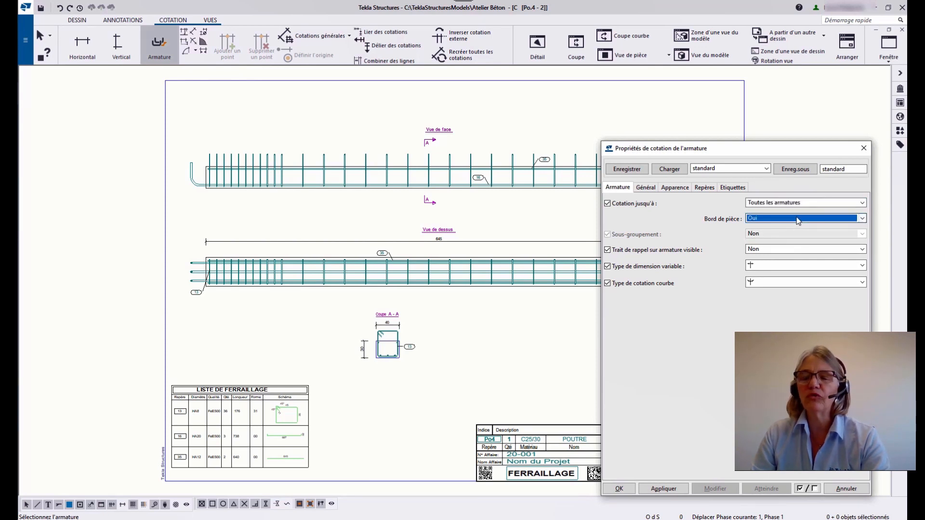
pyautogui.click(796, 218)
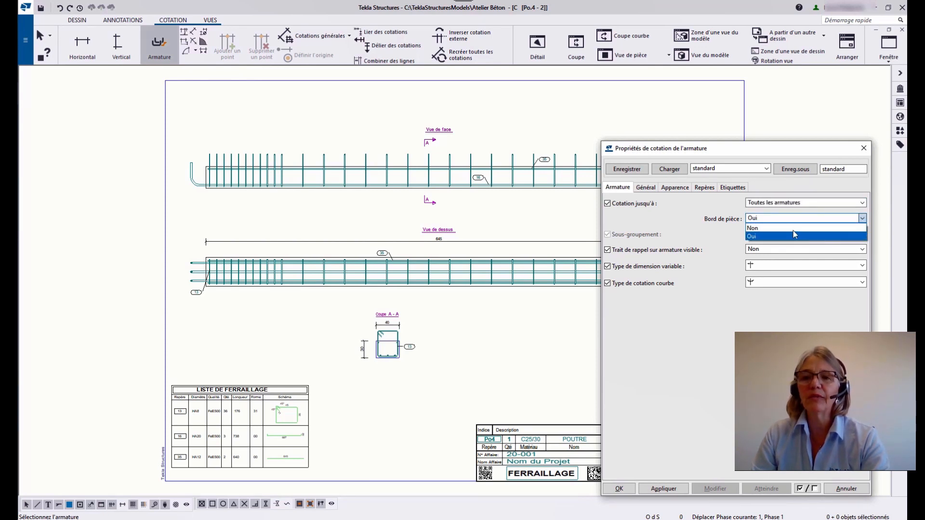
pyautogui.click(796, 222)
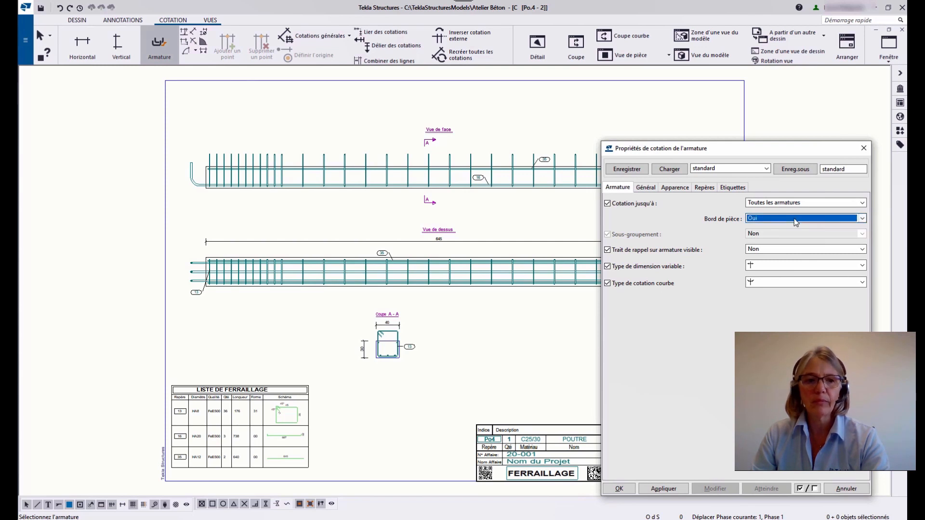
pyautogui.click(795, 250)
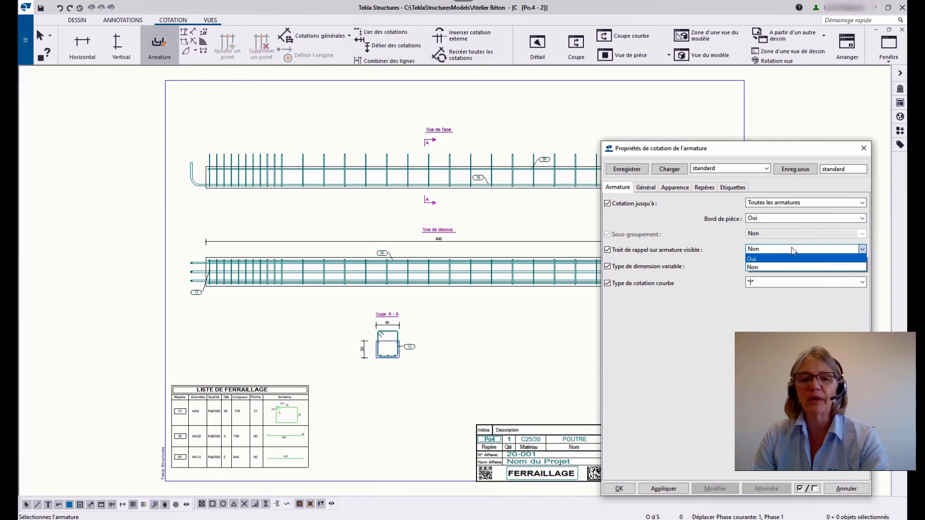
pyautogui.click(792, 250)
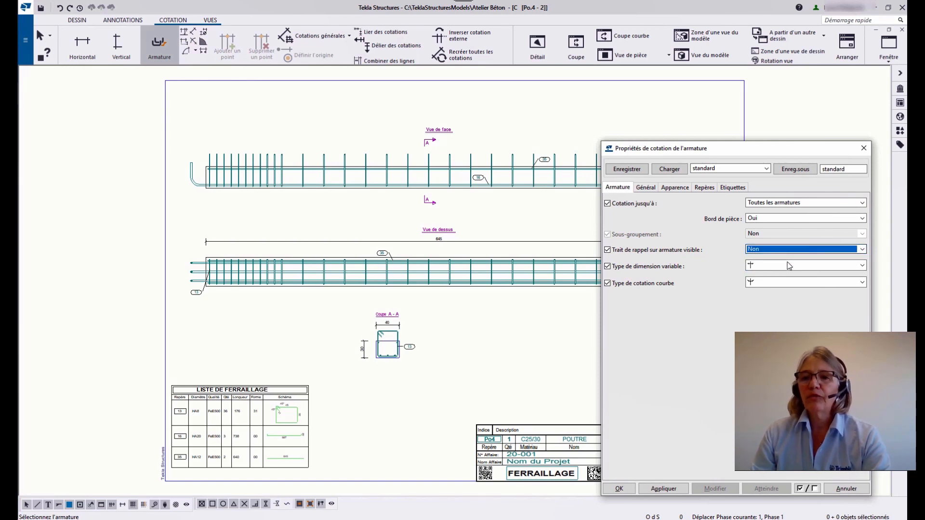
pyautogui.click(790, 266)
pyautogui.click(789, 268)
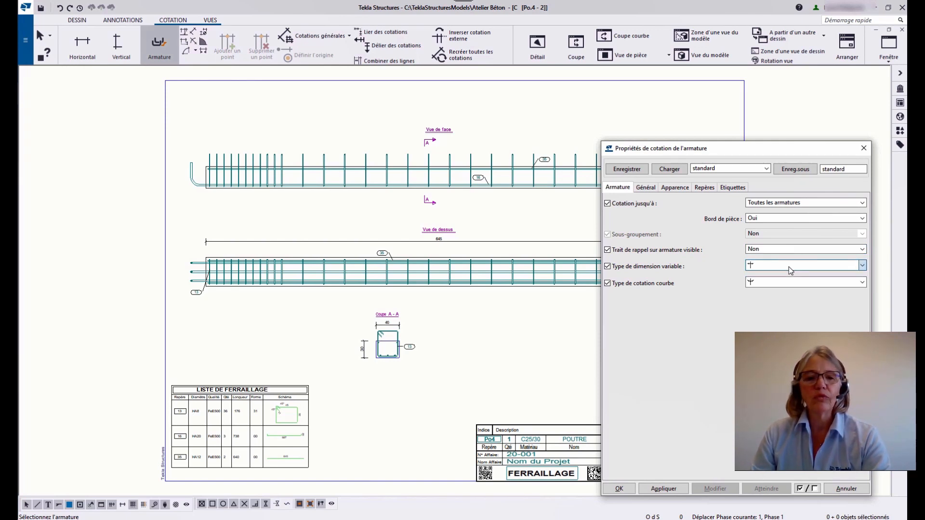
pyautogui.click(790, 282)
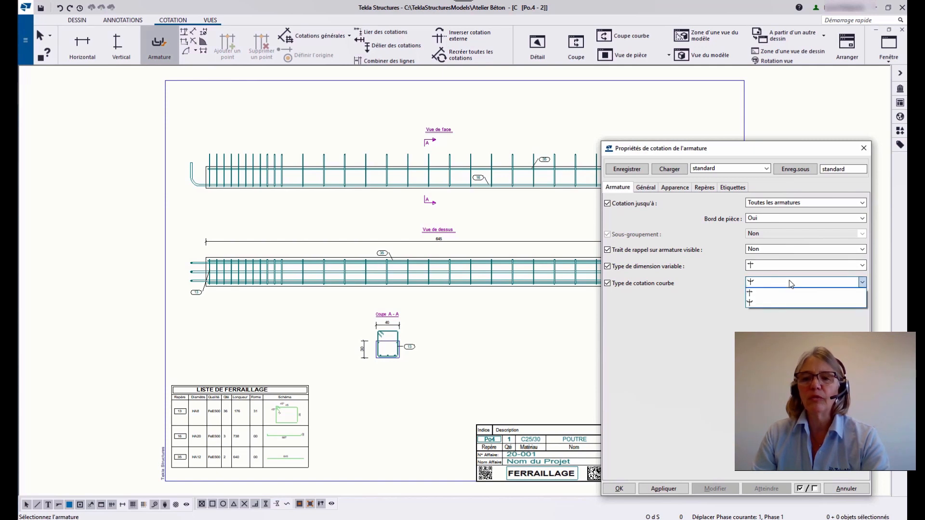
pyautogui.click(790, 283)
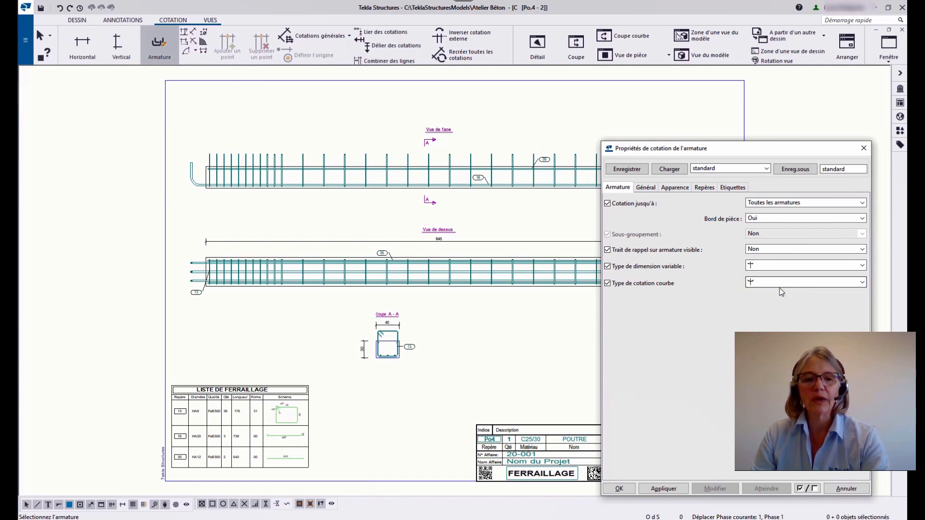
# Review the general, appearance, mark and tag settings of the reinforcement dimension, including the contents of tag F.
pyautogui.click(644, 187)
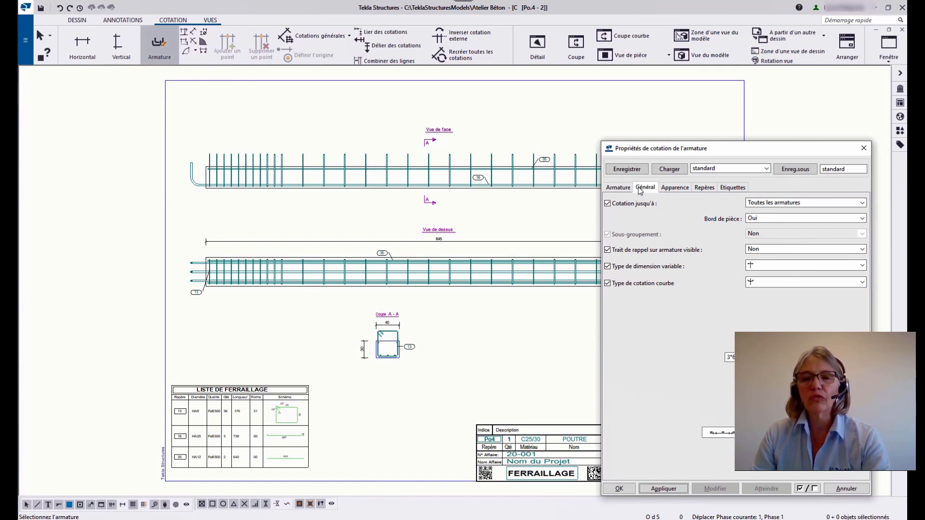
pyautogui.click(673, 189)
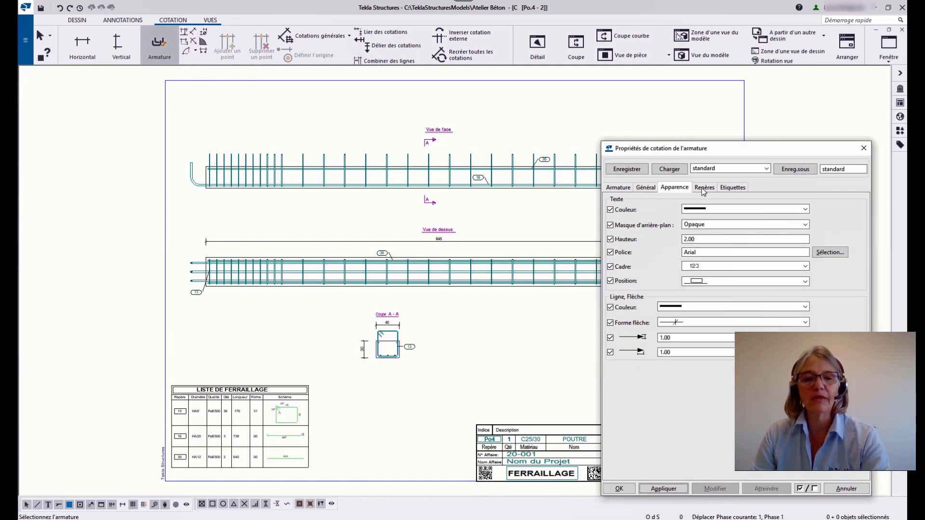
pyautogui.click(703, 189)
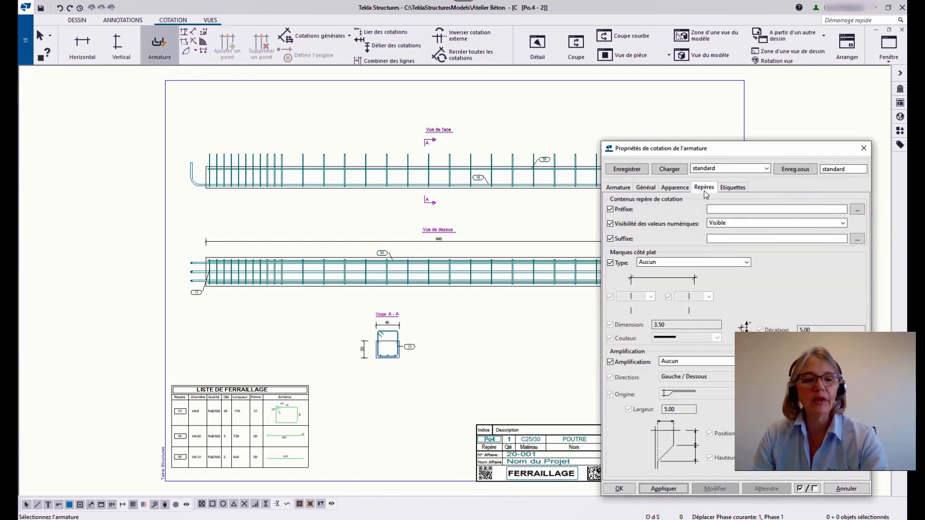
pyautogui.click(737, 189)
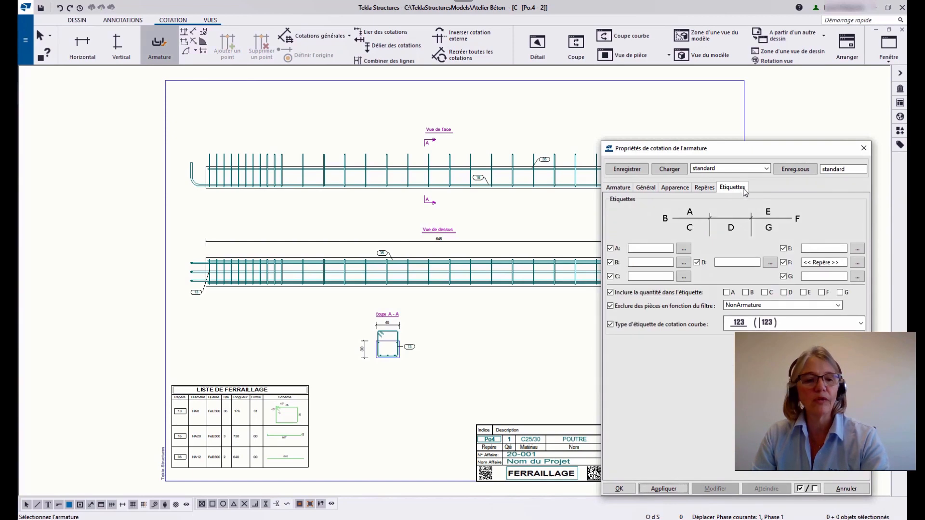
pyautogui.click(858, 263)
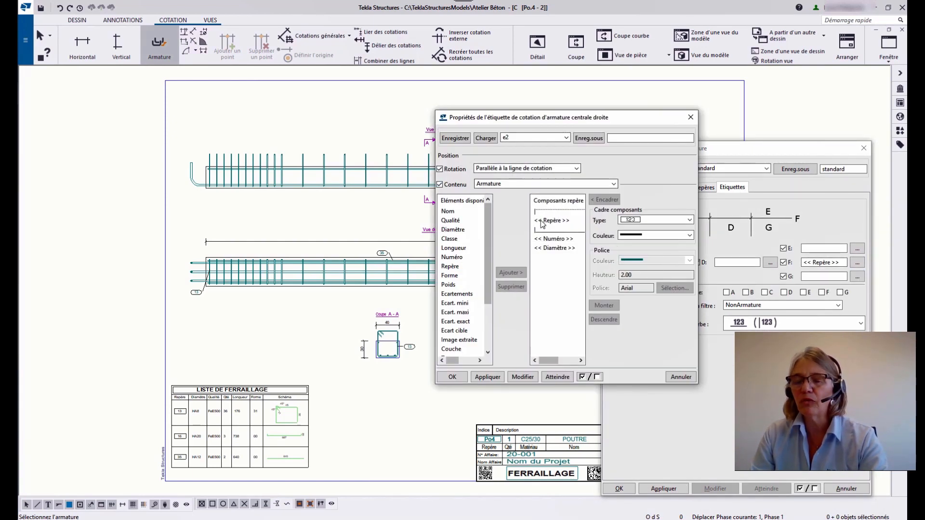
pyautogui.click(691, 117)
# Apply the standard reinforcement dimension settings and dimension the stirrups in the front view with a line below the beam.
pyautogui.click(663, 488)
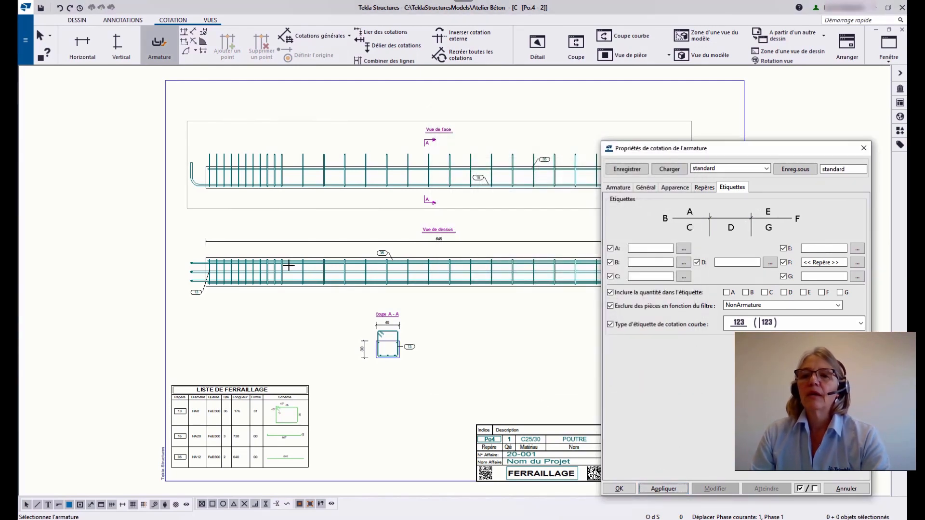
pyautogui.moveTo(264, 145); pyautogui.dragTo(166, 137, button='middle')
pyautogui.click(153, 147)
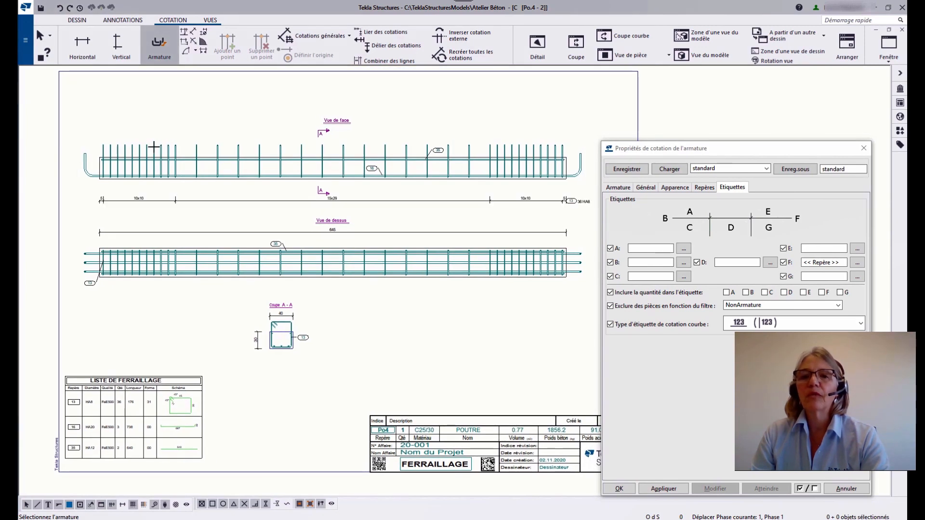
pyautogui.press('Escape')
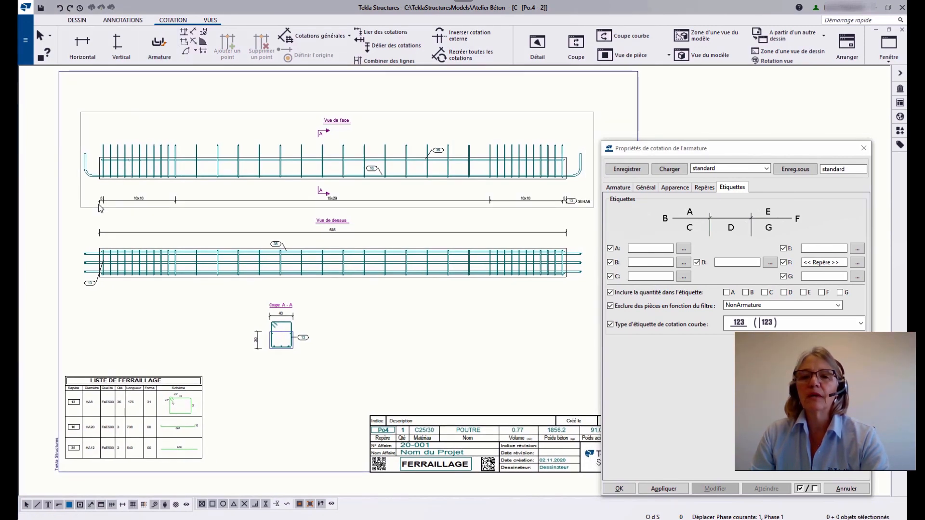
# Examine the stirrup dimension line along the front view, from the first edge spacing to the bar tag at its far end.
pyautogui.scroll(4, 100, 208)
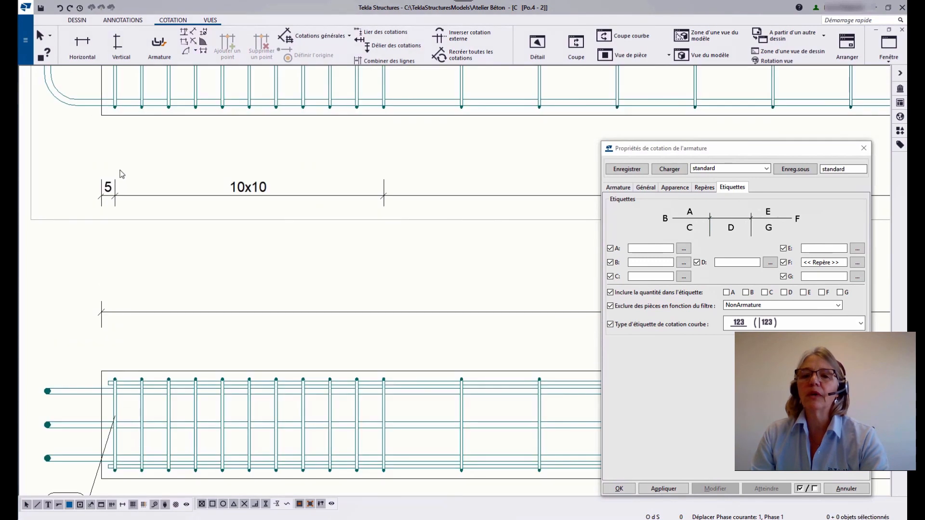
pyautogui.moveTo(121, 174); pyautogui.dragTo(103, 227, button='middle')
pyautogui.scroll(-2, 151, 239)
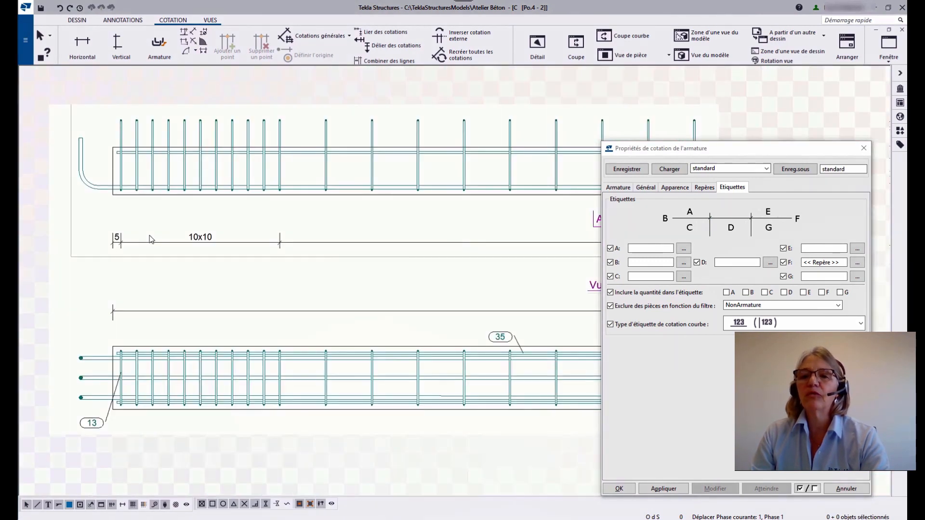
pyautogui.moveTo(231, 225); pyautogui.dragTo(191, 222, button='middle')
pyautogui.moveTo(468, 224); pyautogui.dragTo(107, 213, button='middle')
pyautogui.moveTo(479, 208); pyautogui.dragTo(367, 207, button='middle')
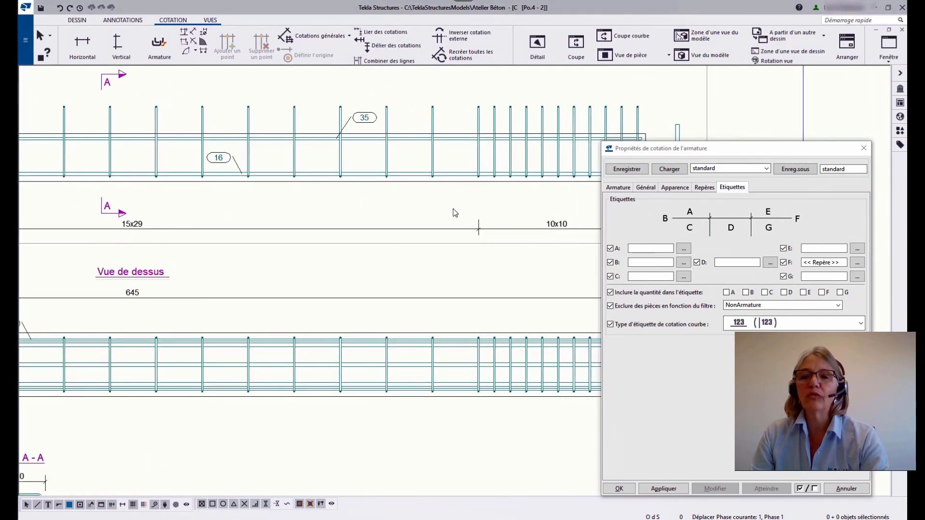
pyautogui.moveTo(454, 210); pyautogui.dragTo(291, 221, button='middle')
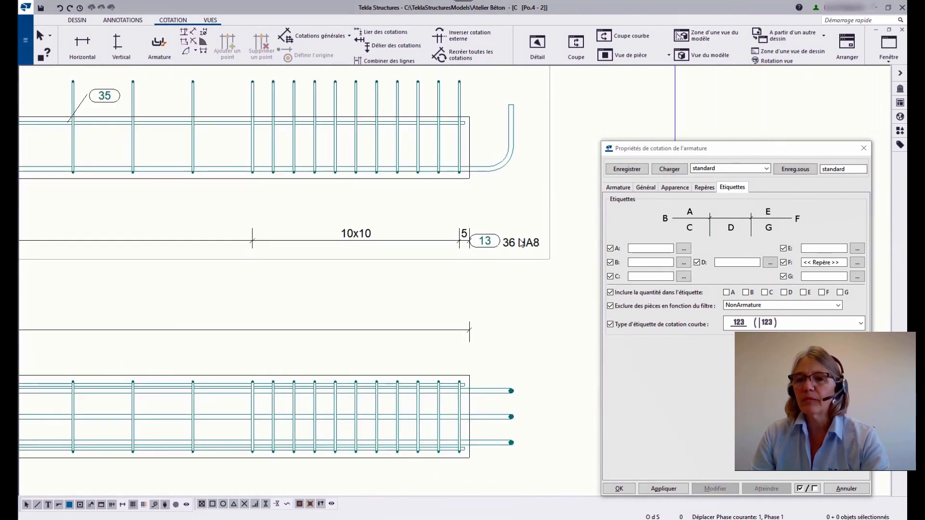
pyautogui.scroll(2, 519, 243)
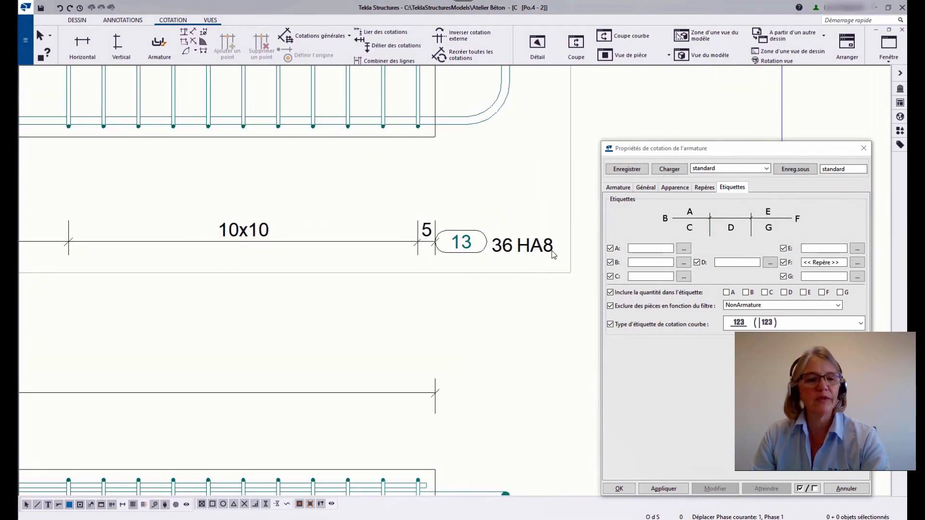
pyautogui.scroll(-3, 553, 254)
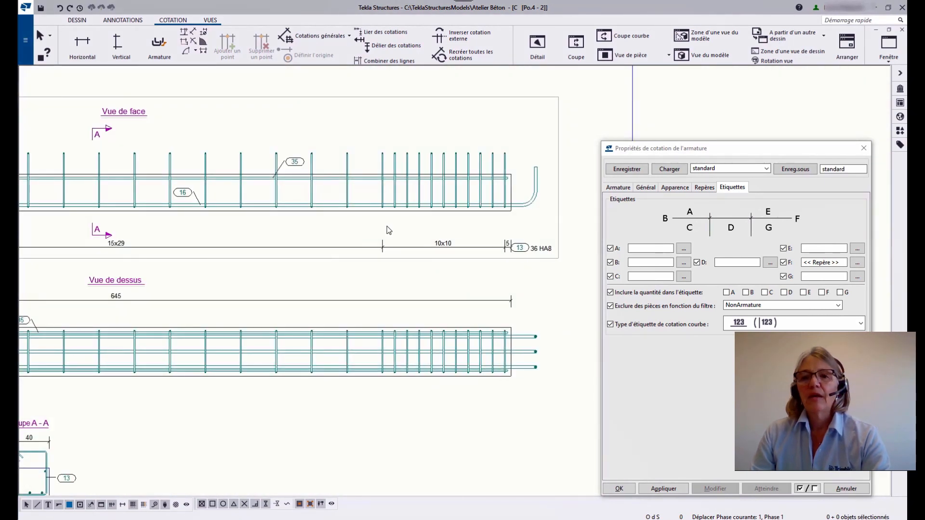
pyautogui.moveTo(387, 227)
pyautogui.mouseDown(button='middle')
pyautogui.moveTo(486, 207)
pyautogui.moveTo(447, 212)
pyautogui.mouseUp(button='middle')
pyautogui.scroll(-2, 465, 208)
# Set "Trait de rappel sur armature visible" to Oui for the front view's stirrup dimension and modify it.
pyautogui.click(616, 188)
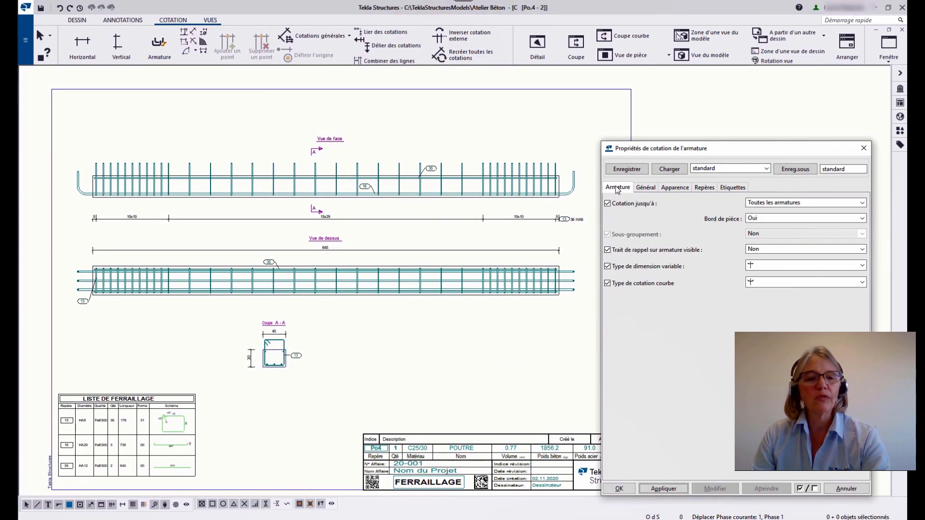
pyautogui.click(510, 220)
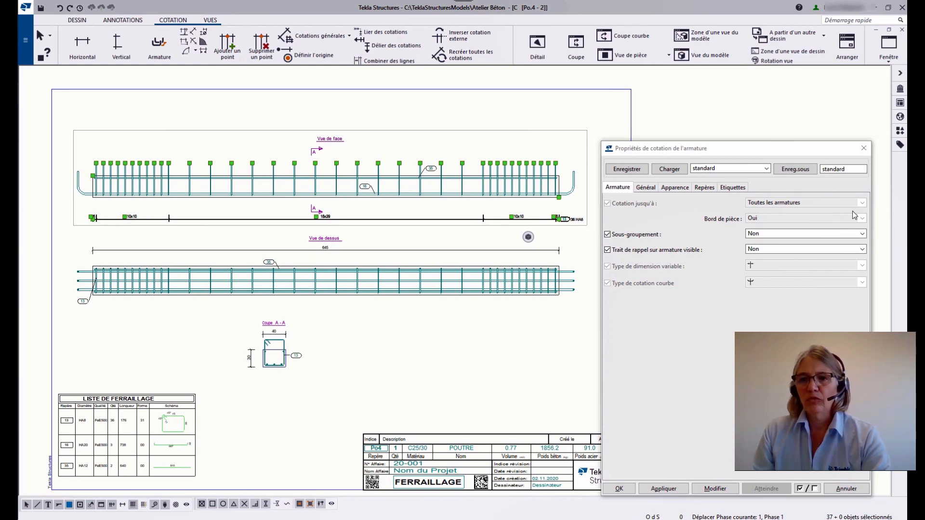
pyautogui.click(861, 249)
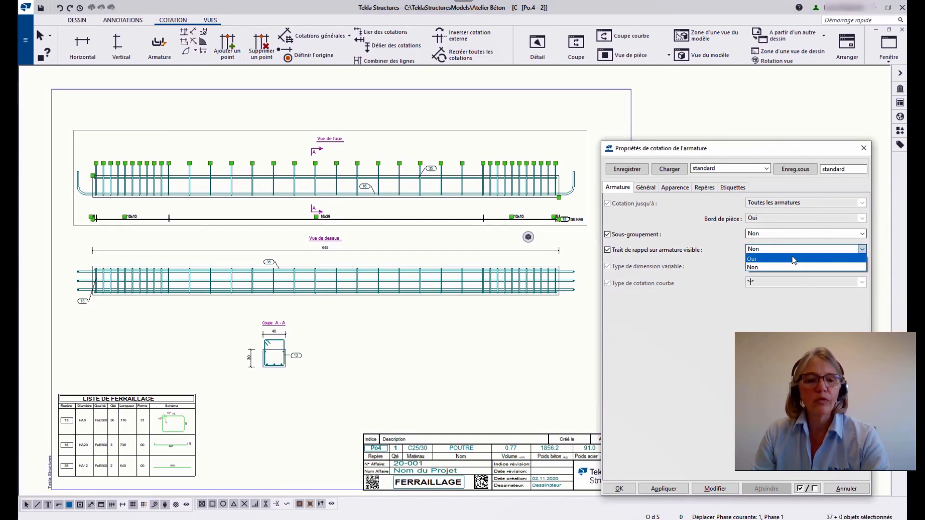
pyautogui.click(793, 259)
pyautogui.click(714, 489)
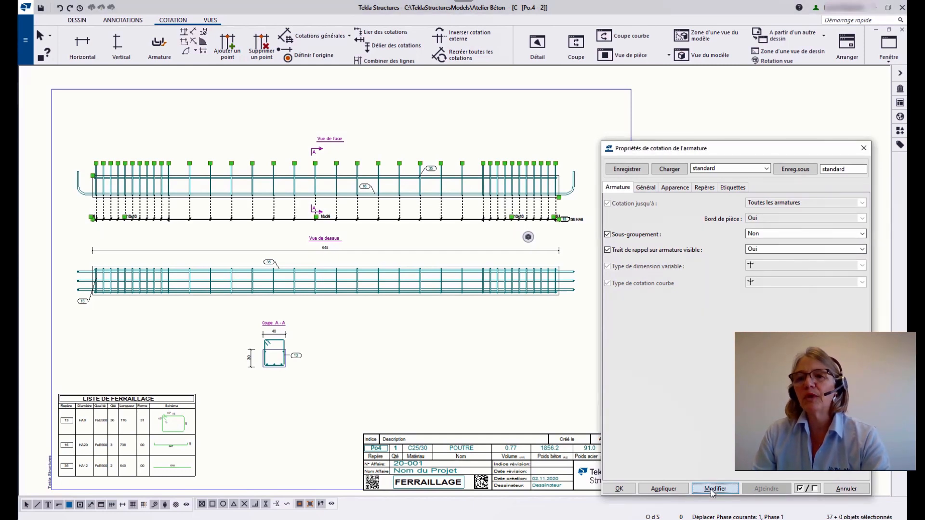
pyautogui.scroll(4, 240, 212)
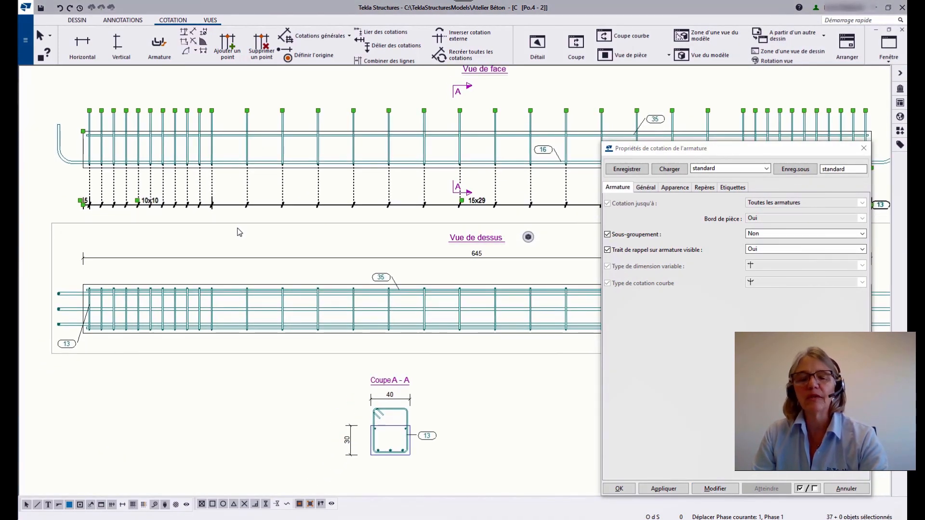
pyautogui.click(240, 232)
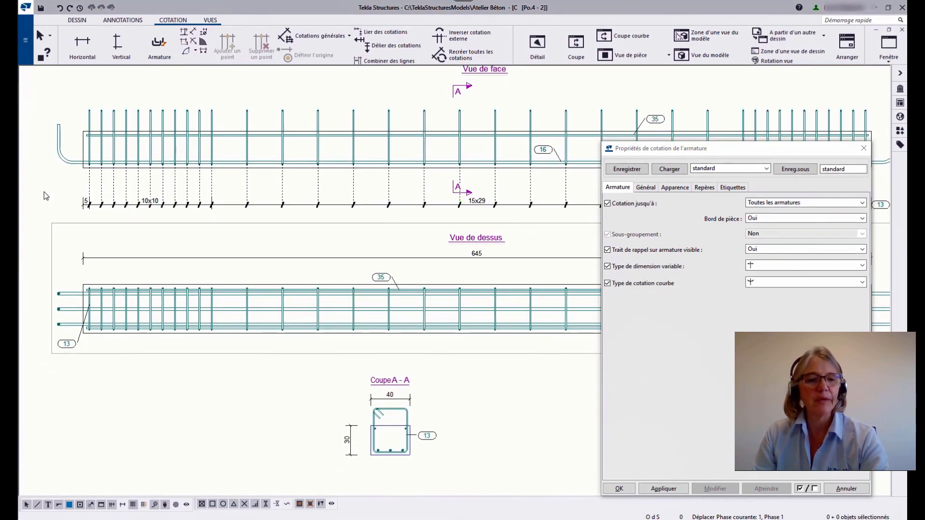
# Load the Armatures_cm settings for the reinforcement dimension and apply them.
pyautogui.click(721, 167)
pyautogui.click(725, 187)
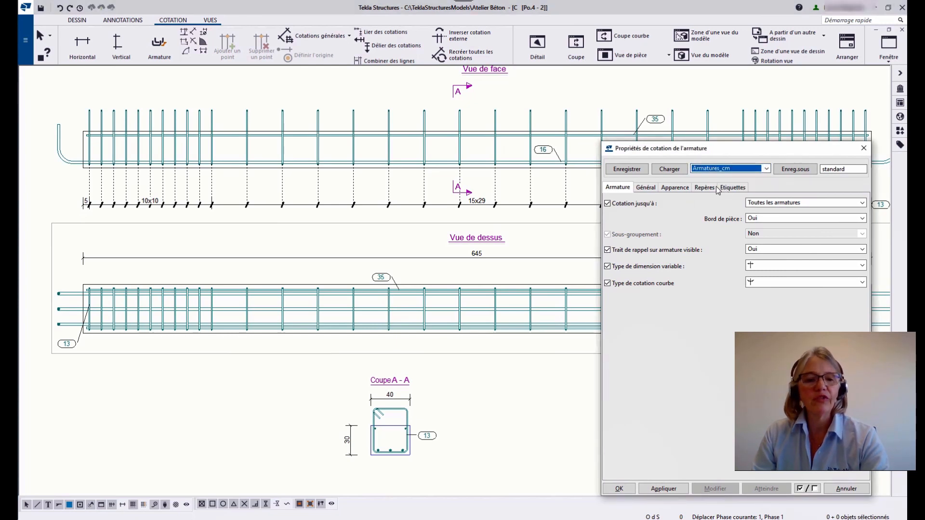
pyautogui.click(681, 169)
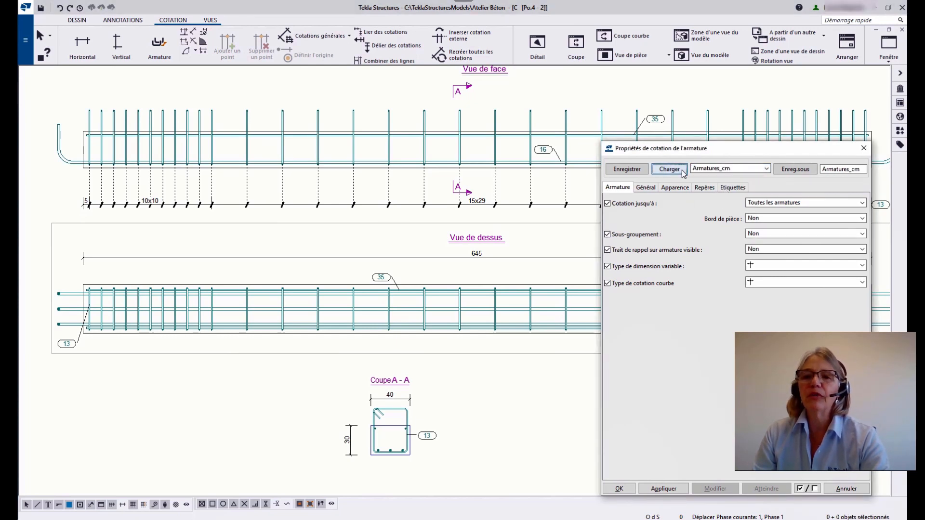
pyautogui.click(663, 488)
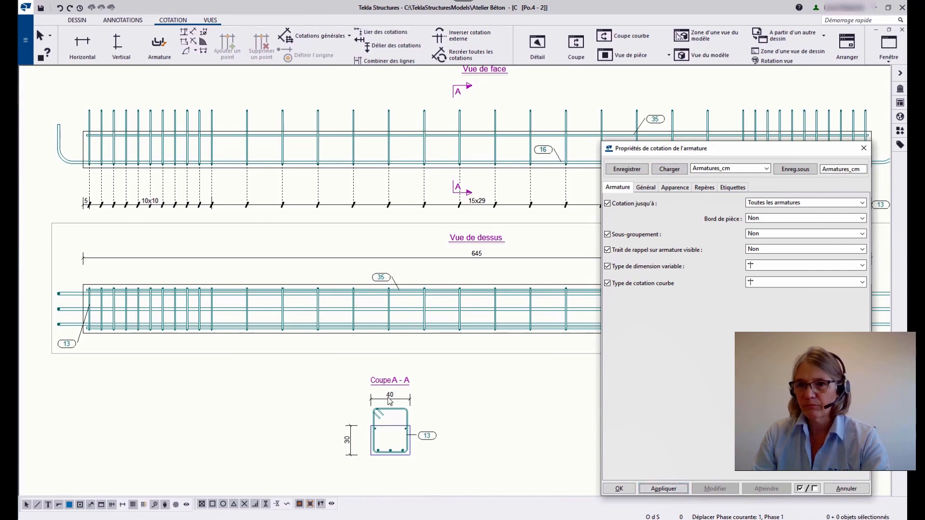
# Dimension the three bottom longitudinal bars in the top view with a vertical line beyond the beam's far end.
pyautogui.scroll(5, 65, 308)
pyautogui.click(71, 276)
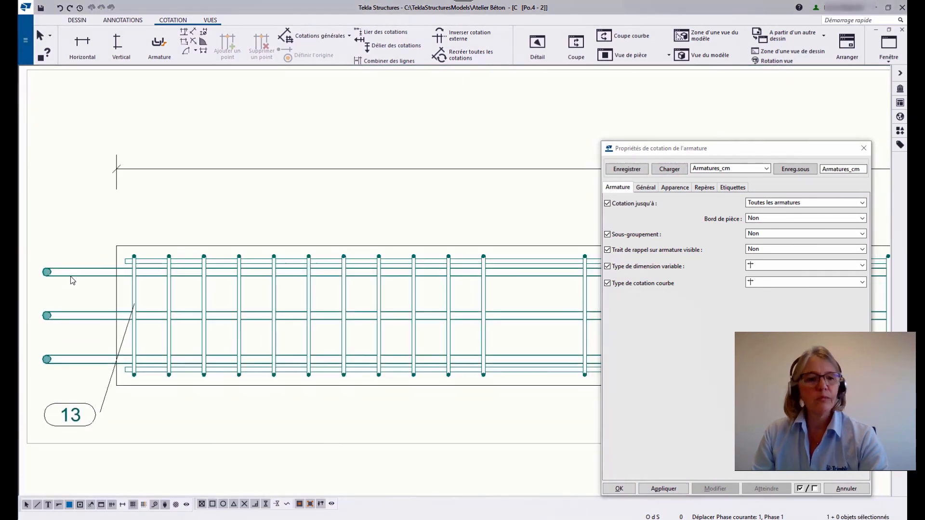
pyautogui.scroll(-5, 70, 276)
pyautogui.rightClick(70, 276)
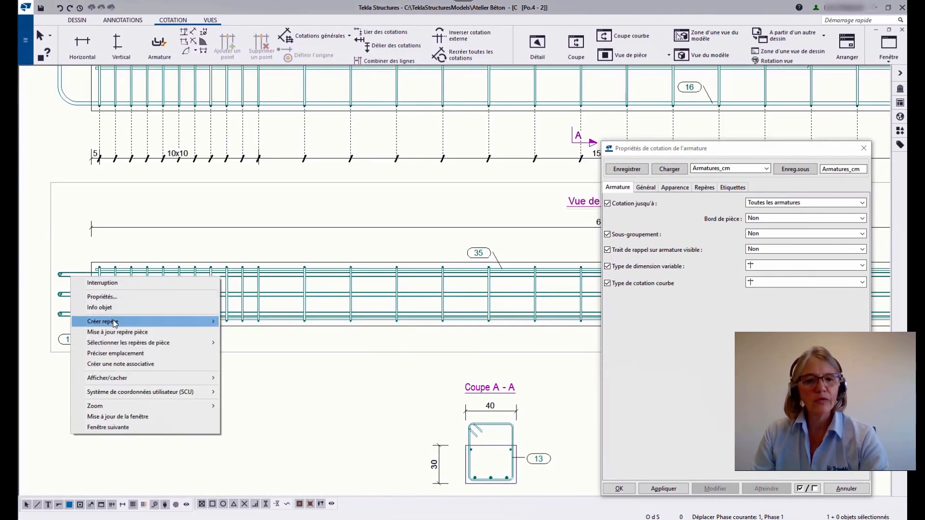
pyautogui.moveTo(115, 323)
pyautogui.click(264, 343)
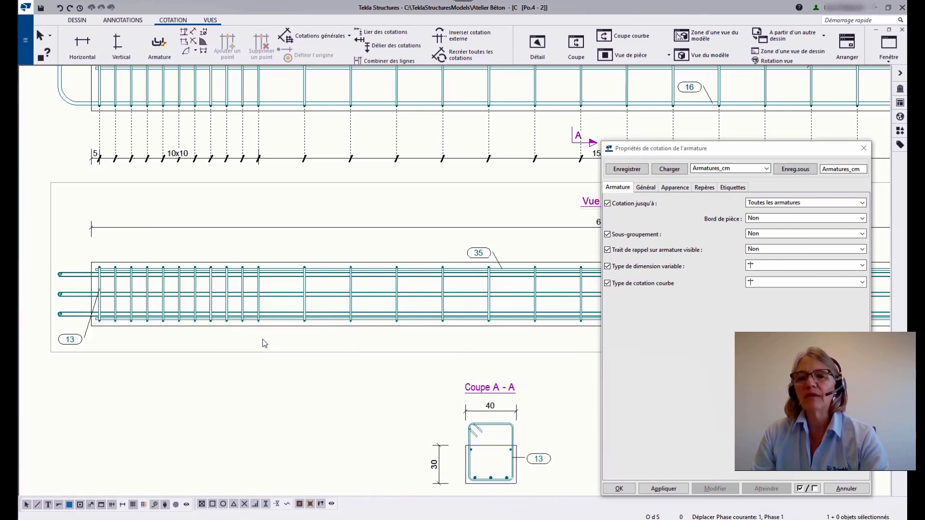
pyautogui.scroll(-3, 181, 283)
pyautogui.scroll(-2, 180, 282)
# Examine the longitudinal bar dimension and its tag, review the whole drawing, and close the reinforcement dimension properties.
pyautogui.scroll(10, 423, 291)
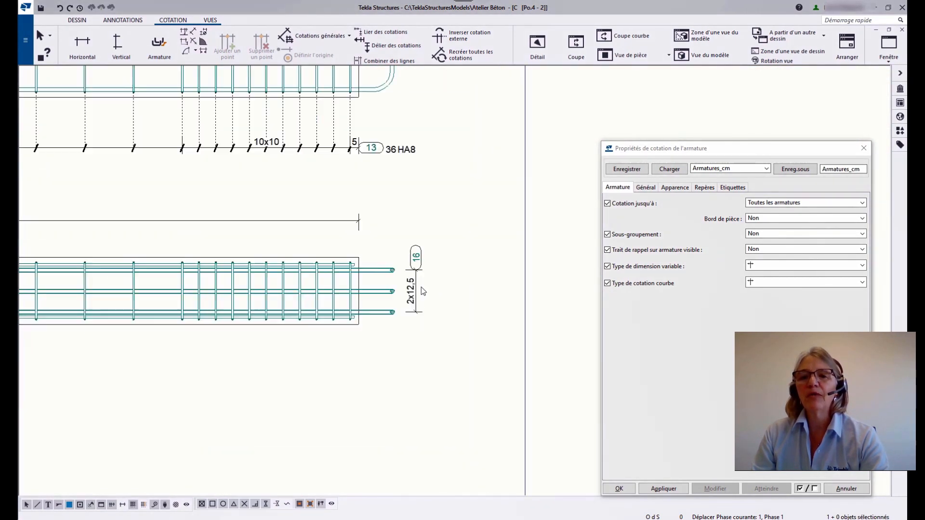
pyautogui.scroll(1, 421, 287)
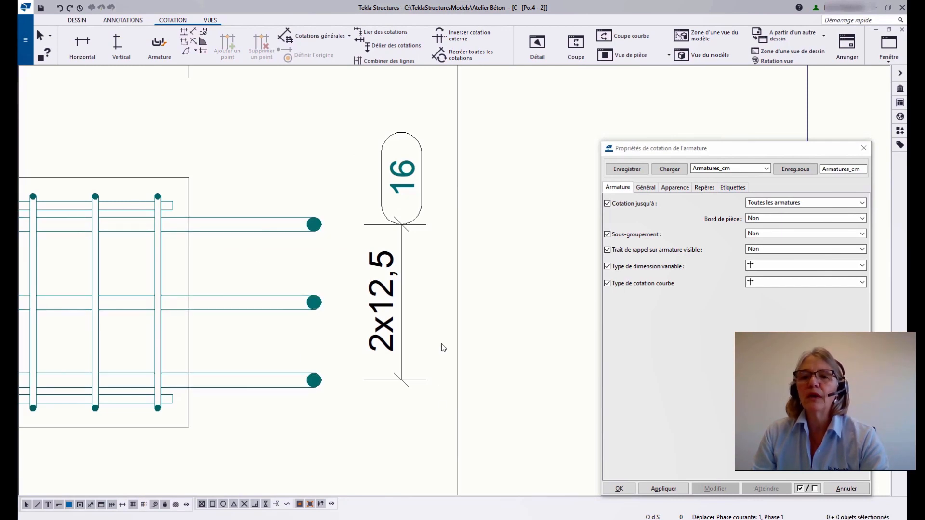
pyautogui.scroll(-7, 441, 344)
pyautogui.scroll(-1, 441, 343)
pyautogui.moveTo(413, 370); pyautogui.dragTo(564, 319, button='middle')
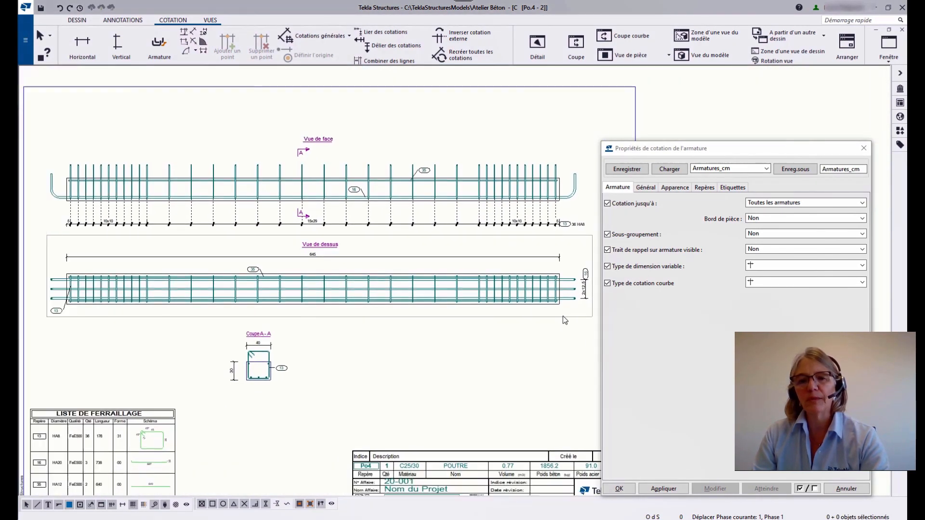
pyautogui.scroll(-2, 563, 320)
pyautogui.moveTo(513, 333); pyautogui.dragTo(458, 316, button='middle')
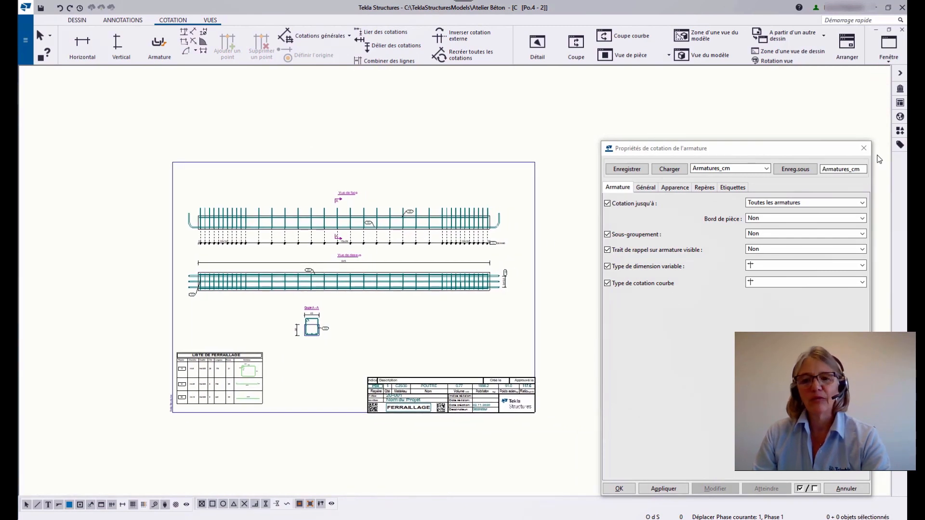
pyautogui.click(864, 148)
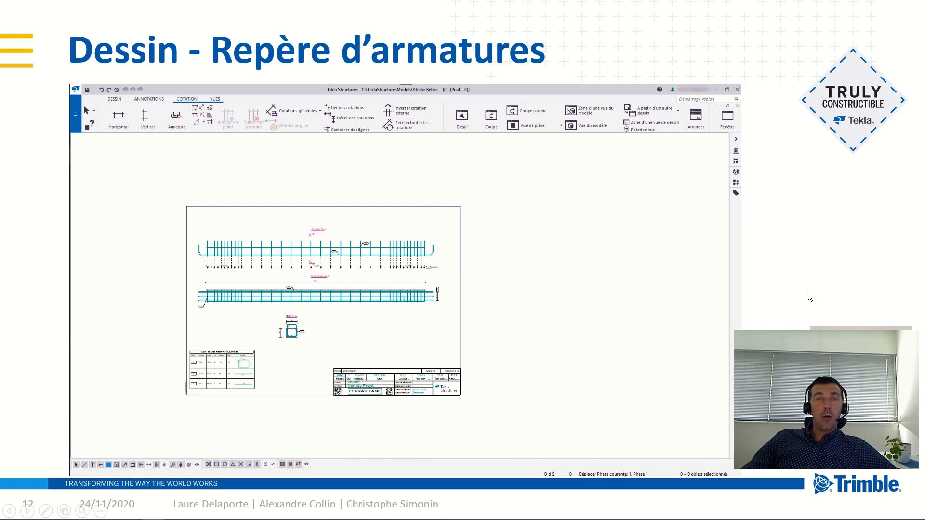
pyautogui.press('Right')
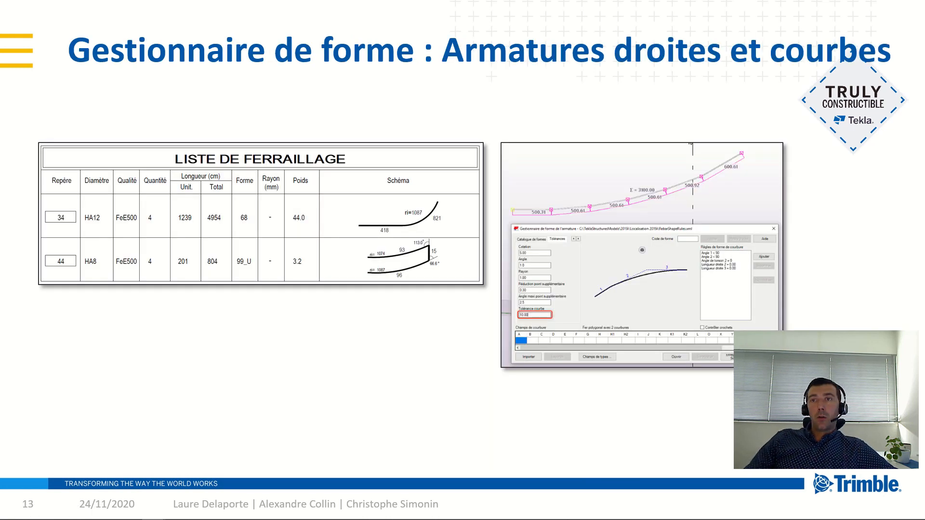
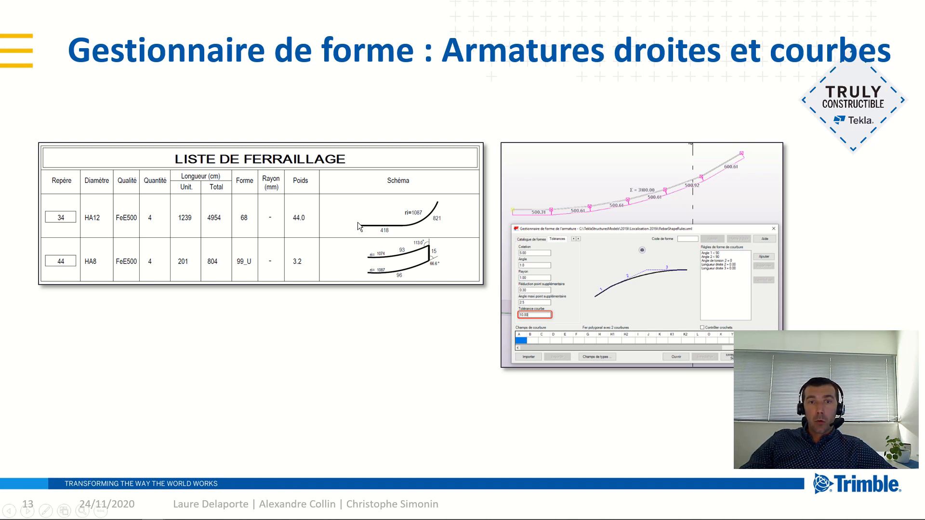
pyautogui.click(450, 197)
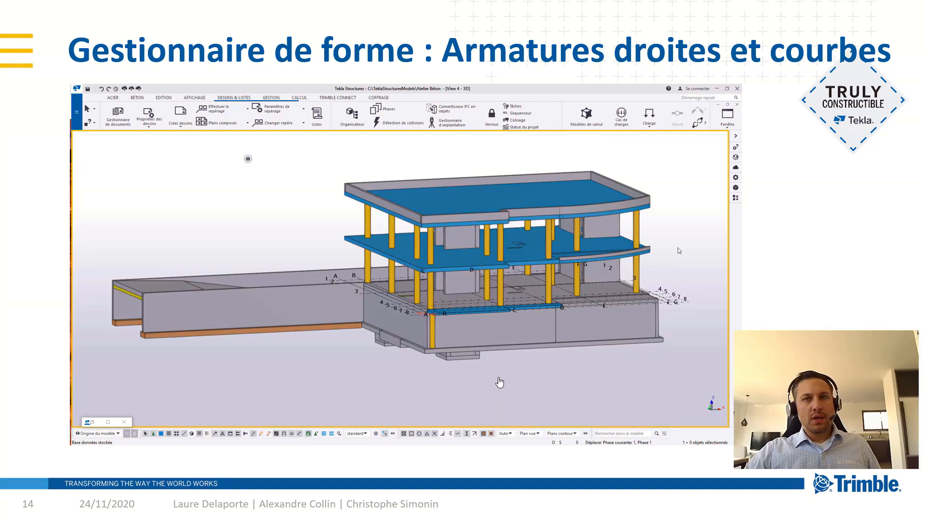
# Create a longitudinal rebar set along the face of the partly curved concrete wall and end the command.
pyautogui.click(91, 435)
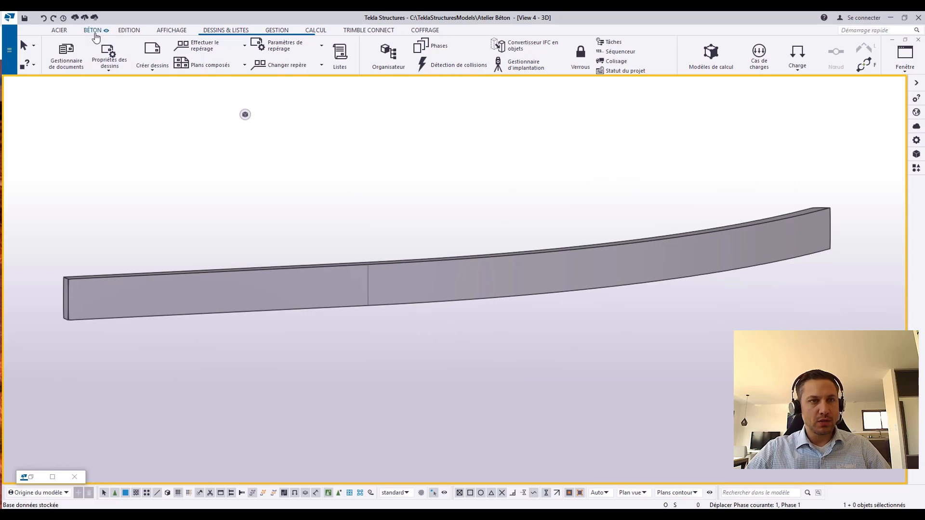
pyautogui.scroll(3, 292, 51)
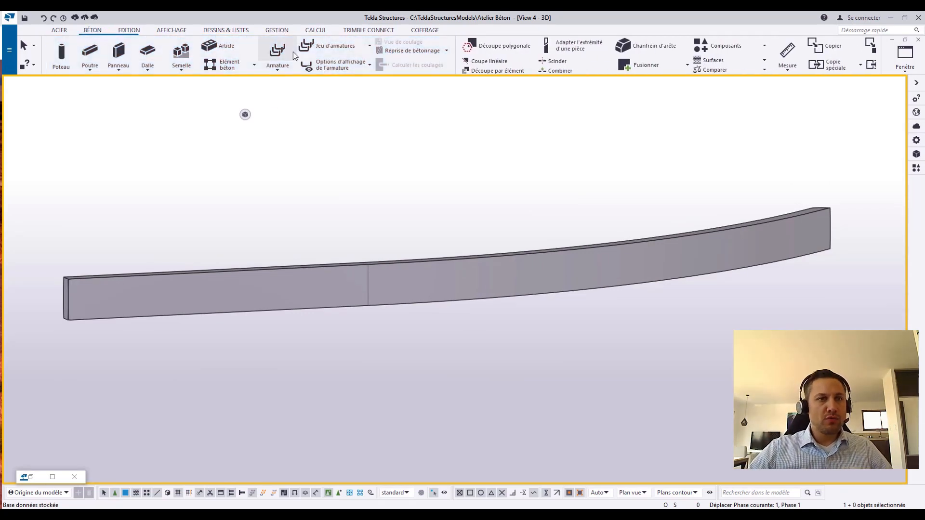
pyautogui.click(323, 48)
pyautogui.click(333, 100)
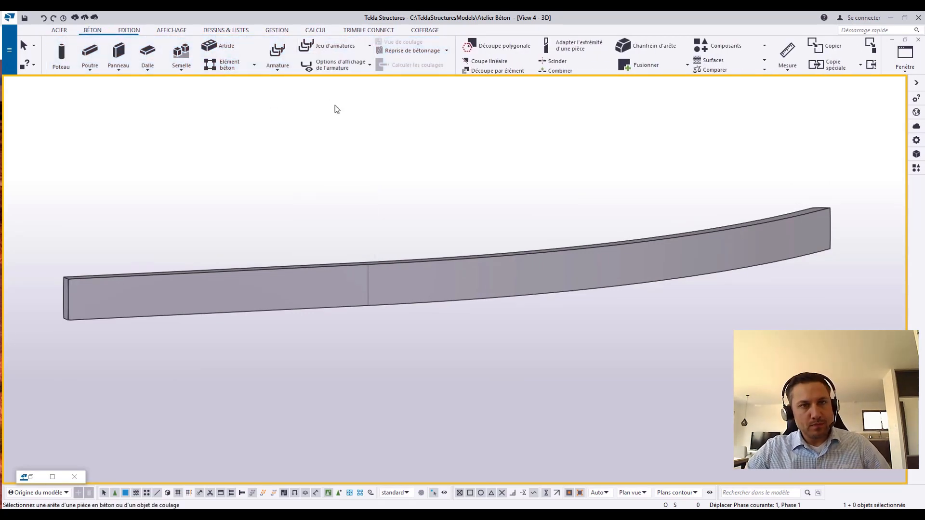
pyautogui.click(510, 258)
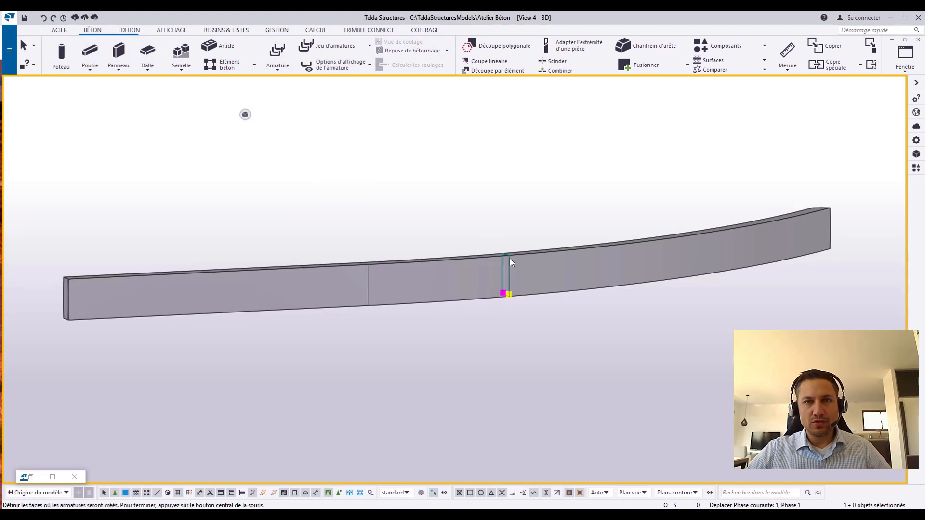
pyautogui.scroll(3, 508, 264)
pyautogui.middleClick(507, 274)
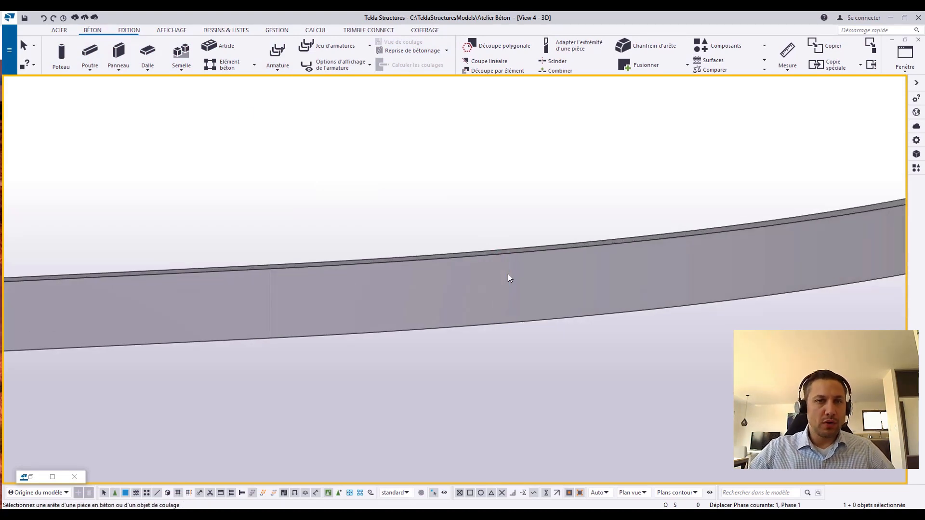
pyautogui.rightClick(451, 191)
pyautogui.click(456, 196)
pyautogui.scroll(-5, 457, 208)
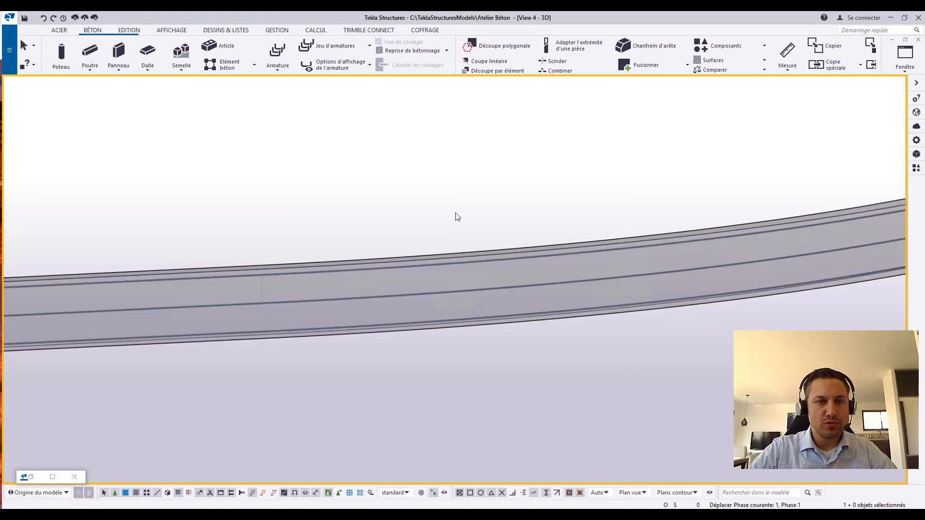
# Change the wall's rebar set to size HA12 and tighten its spacing so the bars sit 150 mm apart.
pyautogui.scroll(2, 305, 264)
pyautogui.moveTo(305, 264); pyautogui.dragTo(345, 258, button='middle')
pyautogui.click(423, 264)
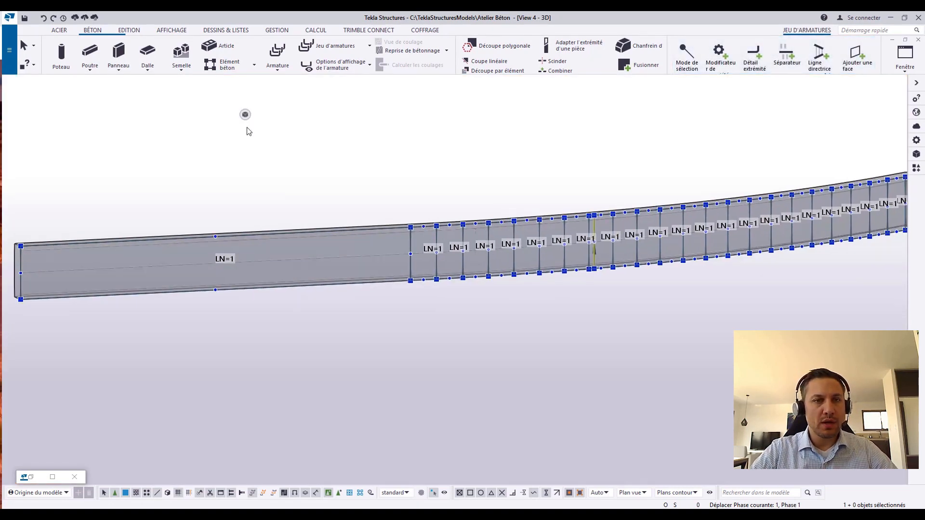
pyautogui.click(317, 118)
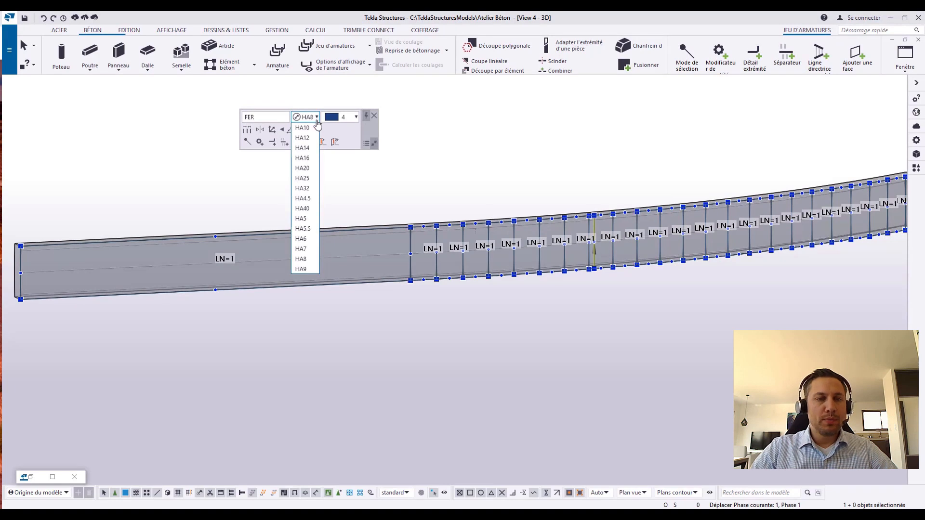
pyautogui.click(302, 138)
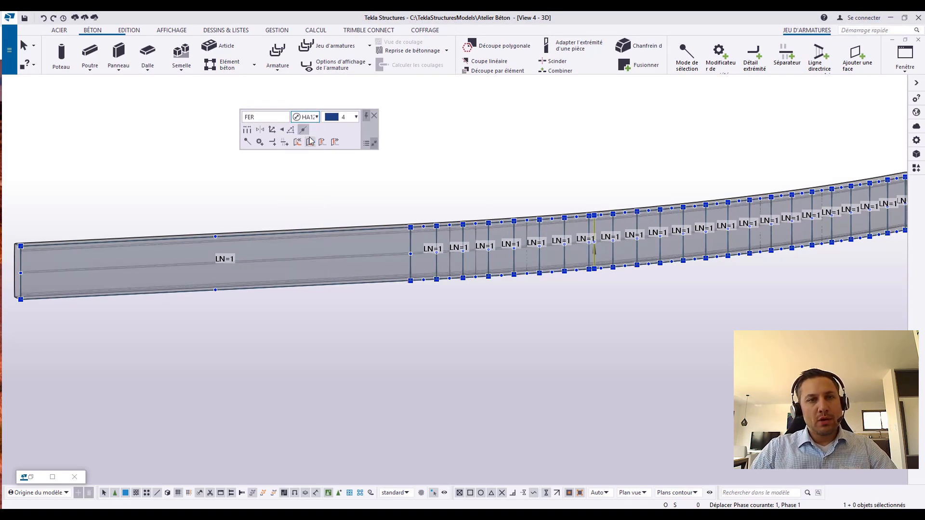
pyautogui.click(249, 130)
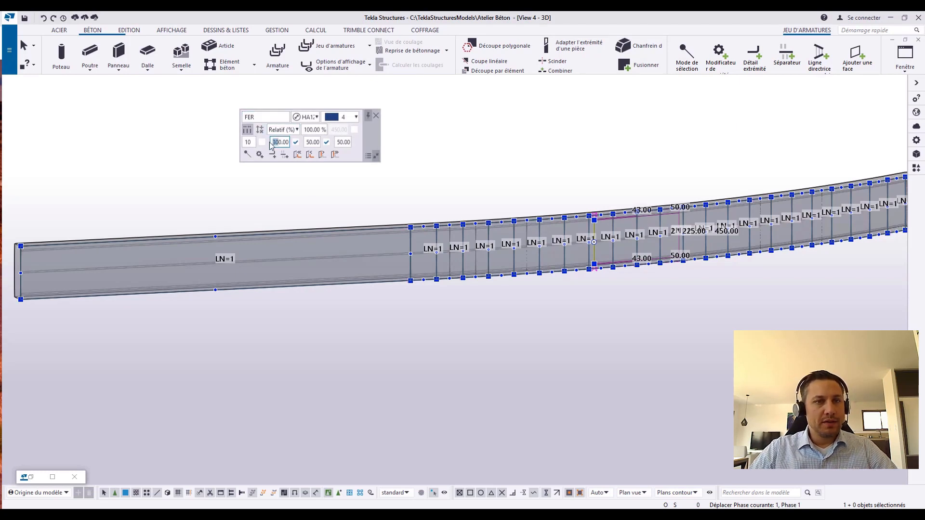
pyautogui.press('Escape')
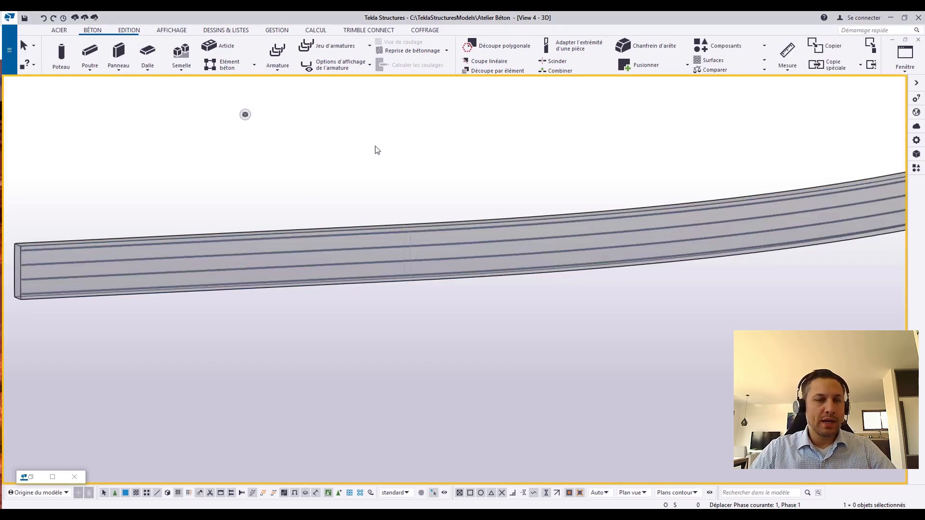
# Display the custom reinforcement information and check the wall rebar set's size, spacing, length and shape code.
pyautogui.moveTo(372, 195); pyautogui.dragTo(332, 197, button='middle')
pyautogui.scroll(-2, 333, 198)
pyautogui.scroll(1, 332, 198)
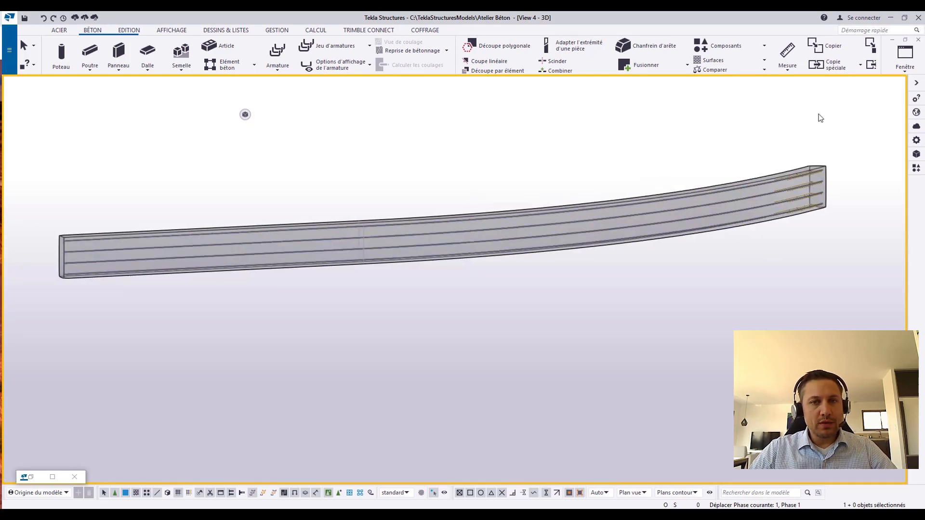
pyautogui.click(914, 101)
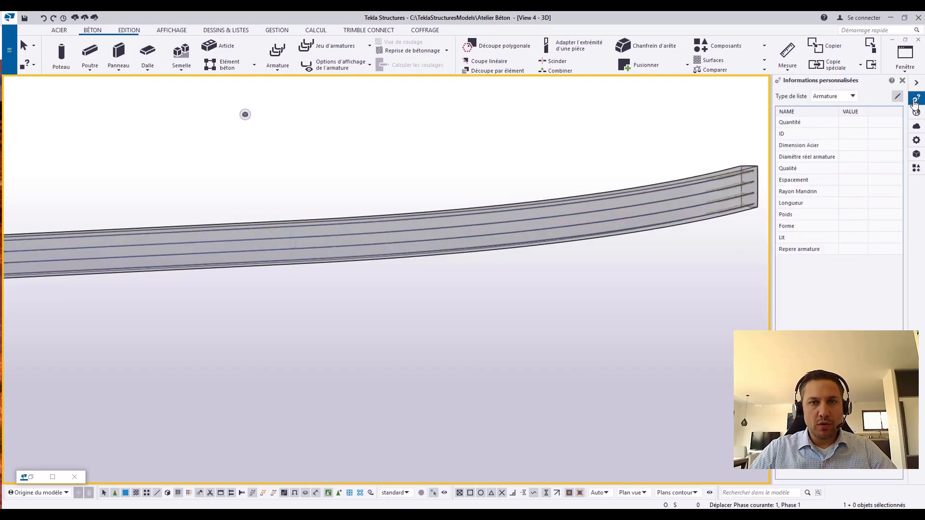
pyautogui.click(239, 241)
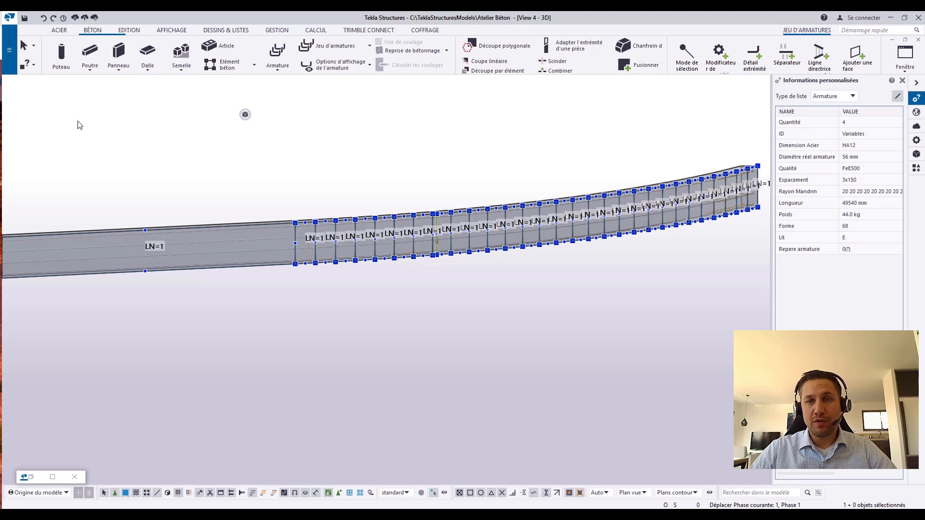
# Open the rebar shape manager for the selected bars and display the shape of the first model bar.
pyautogui.click(9, 50)
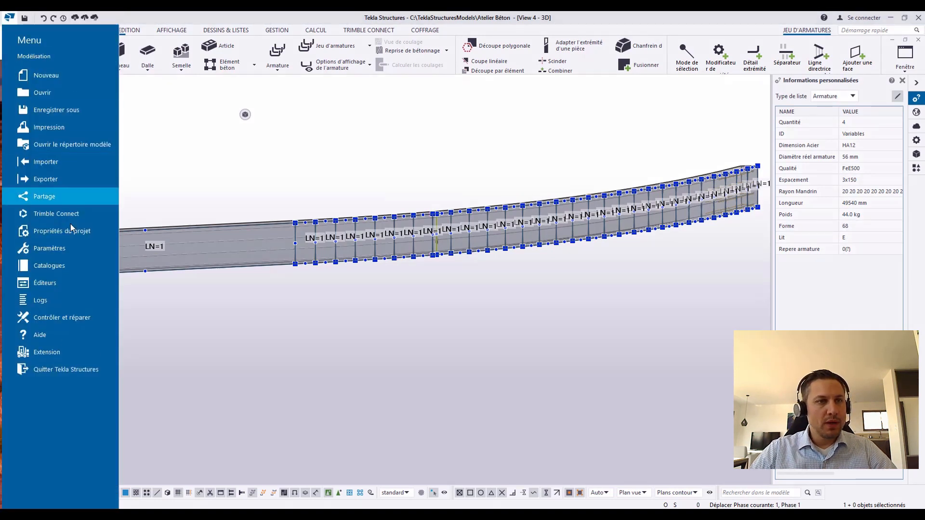
pyautogui.click(63, 281)
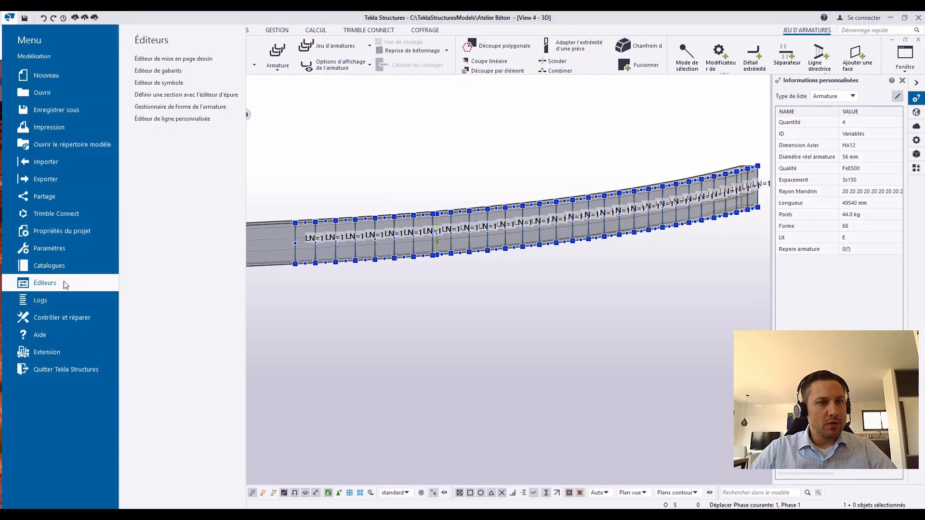
pyautogui.click(180, 108)
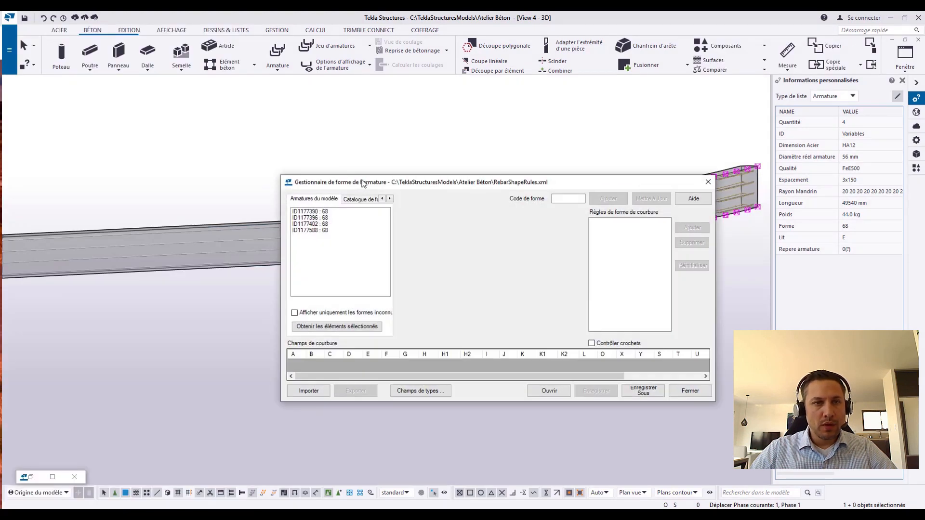
pyautogui.moveTo(362, 184); pyautogui.dragTo(408, 262)
pyautogui.click(370, 290)
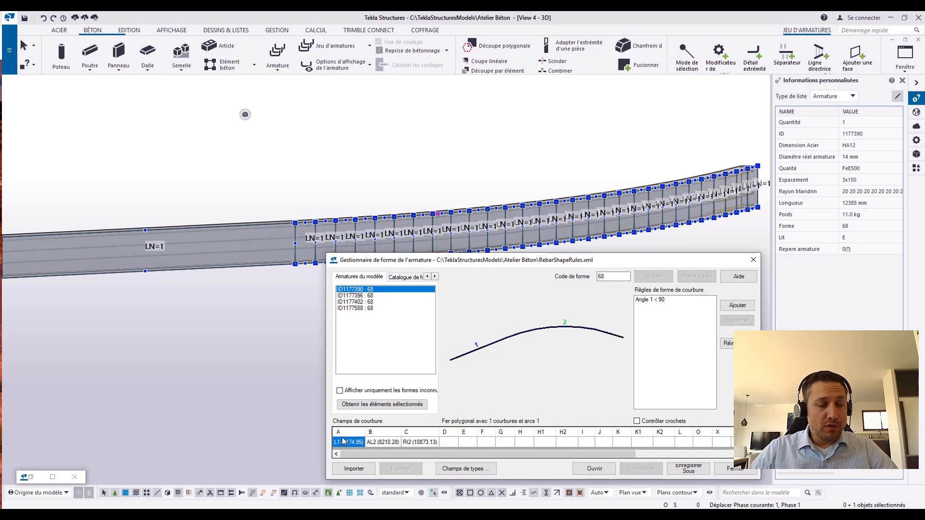
# Examine the bar's bending fields A to D and the length, angle and radius values available for field B.
pyautogui.click(378, 442)
pyautogui.click(379, 442)
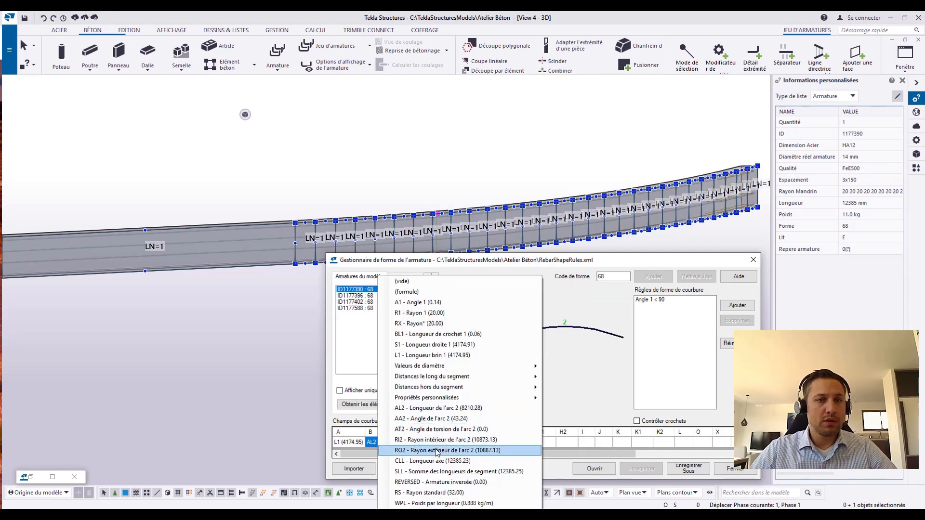
pyautogui.click(476, 440)
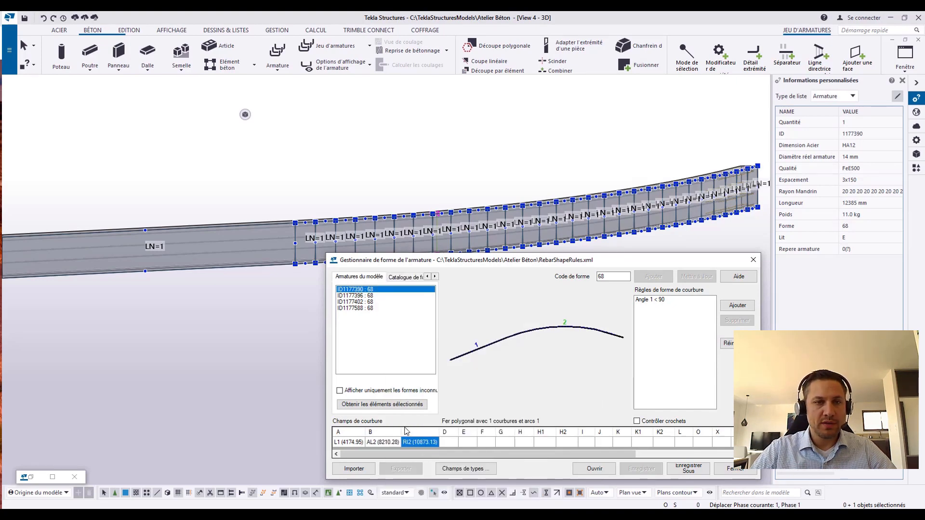
pyautogui.click(451, 440)
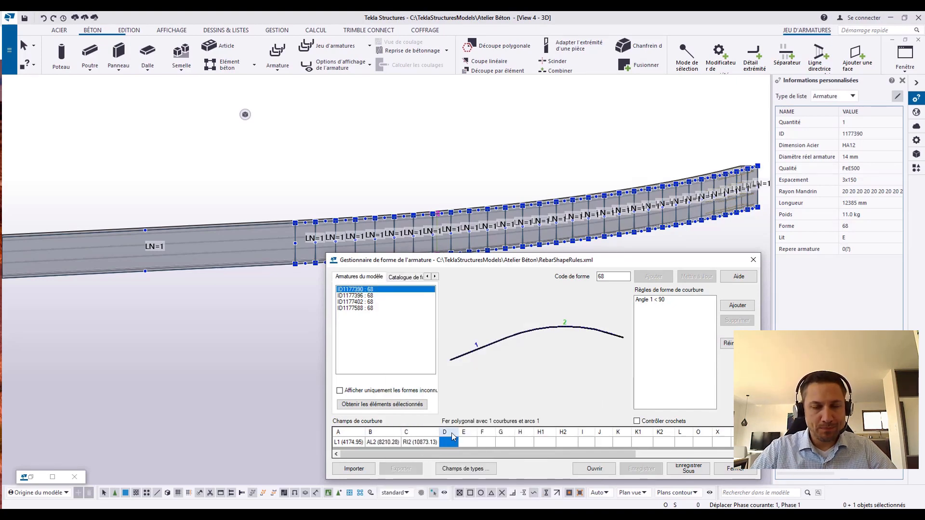
# Close the rebar shape manager and run numbering on the model.
pyautogui.click(751, 260)
pyautogui.click(597, 139)
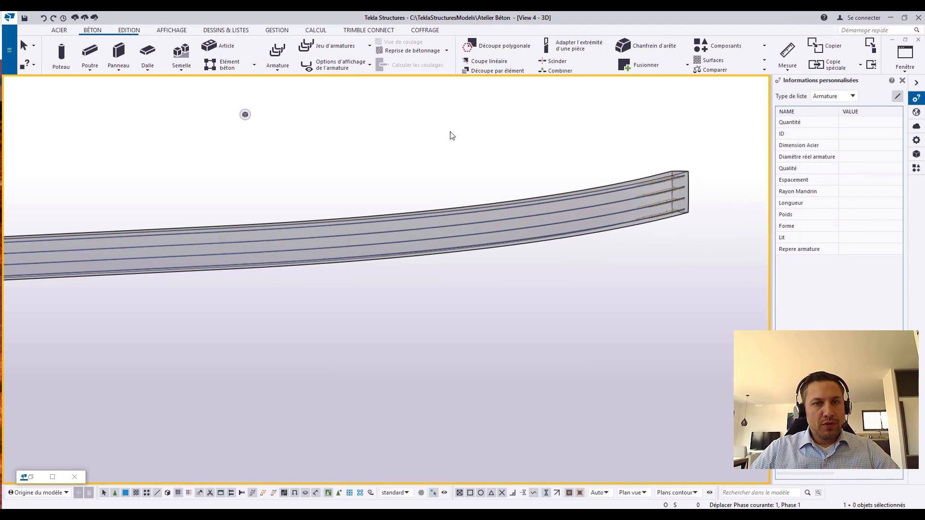
pyautogui.click(212, 30)
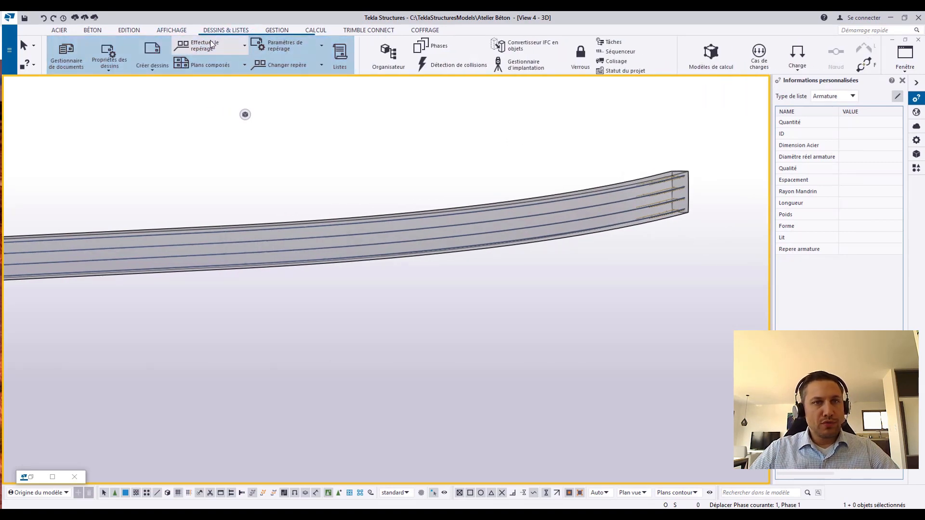
pyautogui.click(210, 42)
pyautogui.click(212, 115)
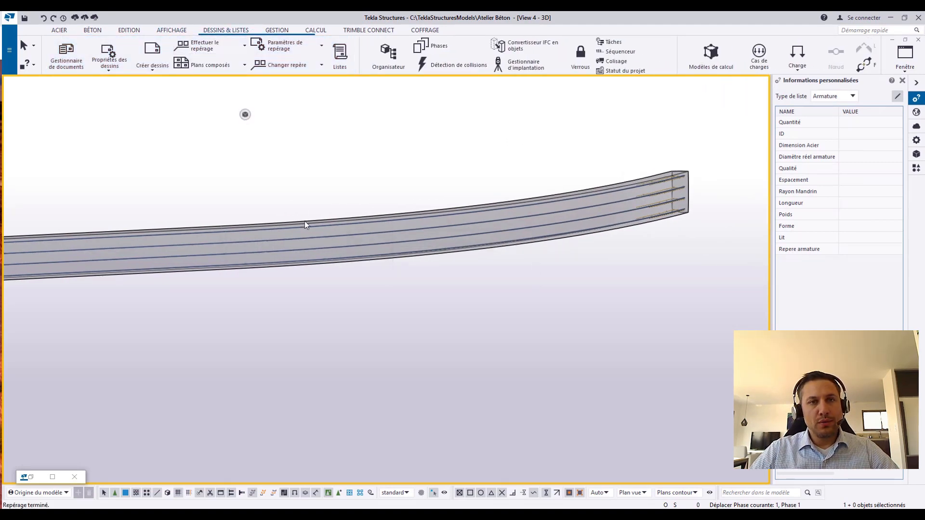
# Create the R_liste ferraillage béton.pdf report for the wall's longitudinal rebar set and review its bending schematic.
pyautogui.click(312, 239)
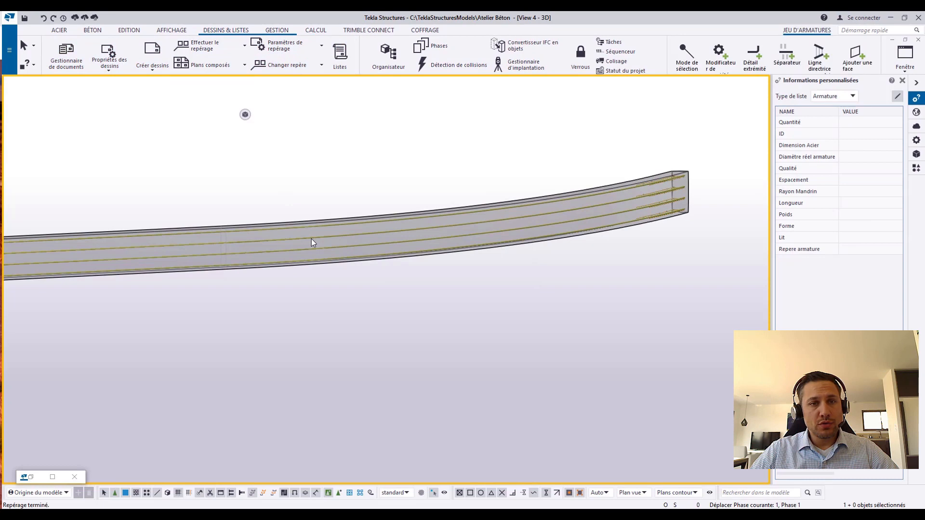
pyautogui.click(341, 61)
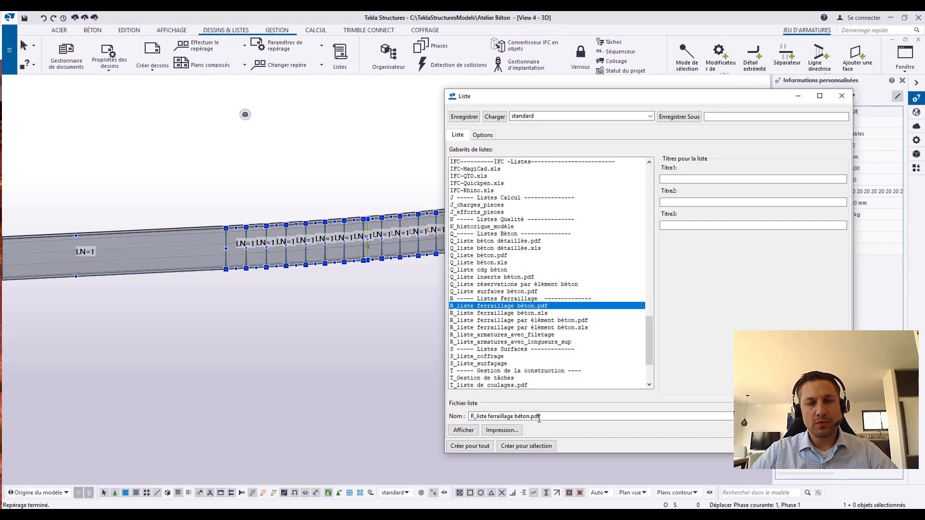
pyautogui.click(526, 446)
pyautogui.click(443, 274)
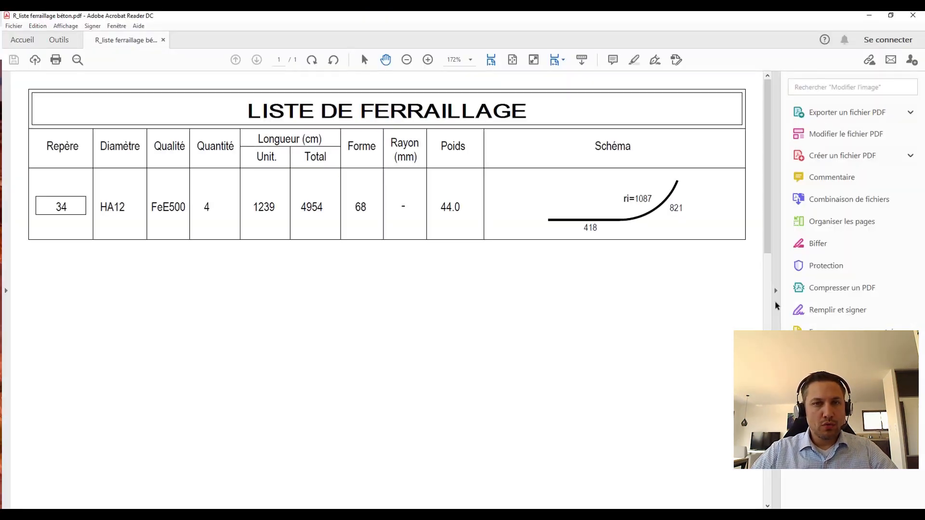
pyautogui.click(775, 291)
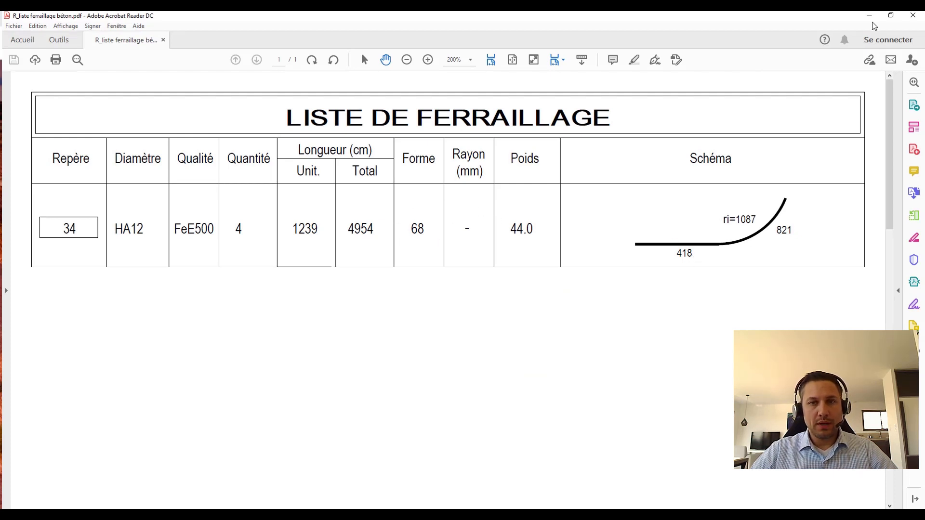
pyautogui.click(869, 15)
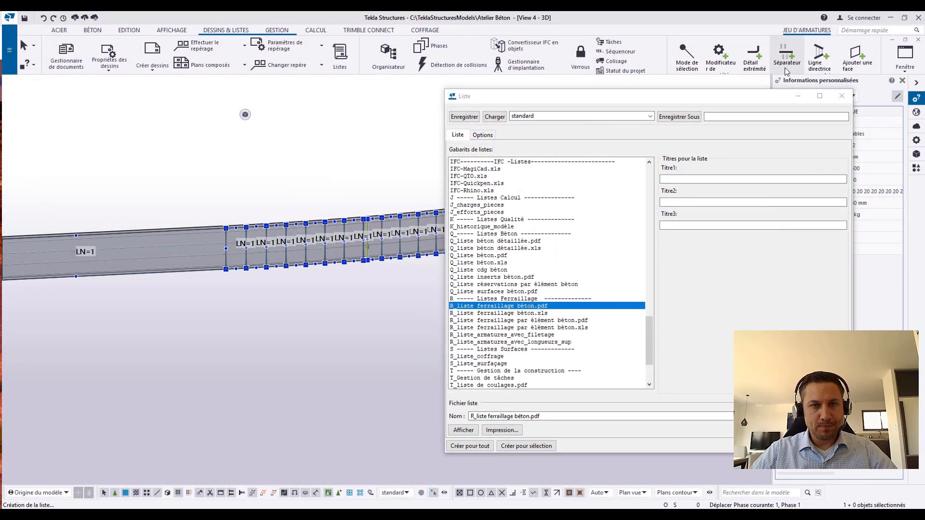
# Select the U-bars at the curved end of the wall, switch off direct modification and check their shape code.
pyautogui.click(798, 96)
pyautogui.click(647, 116)
pyautogui.moveTo(616, 122); pyautogui.dragTo(380, 165, button='middle')
pyautogui.scroll(6, 433, 224)
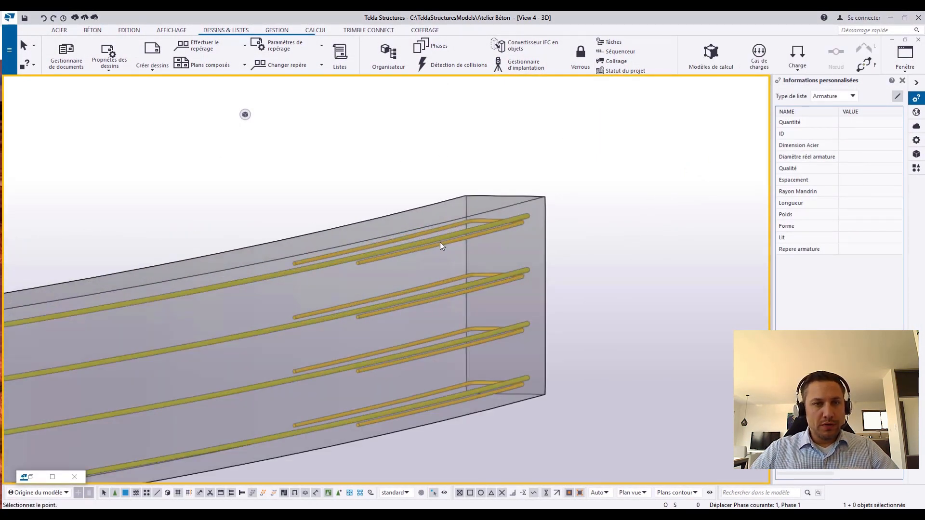
pyautogui.moveTo(449, 233)
pyautogui.keyDown('ctrl'); pyautogui.mouseDown(button='middle')
pyautogui.moveTo(354, 316)
pyautogui.moveTo(331, 382)
pyautogui.moveTo(353, 361)
pyautogui.moveTo(367, 276)
pyautogui.mouseUp(button='middle'); pyautogui.keyUp('ctrl')
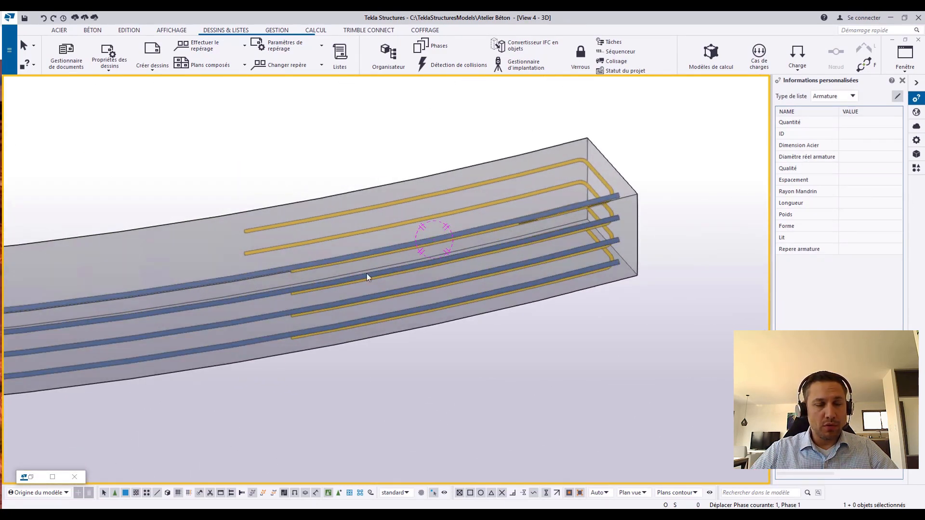
pyautogui.click(386, 207)
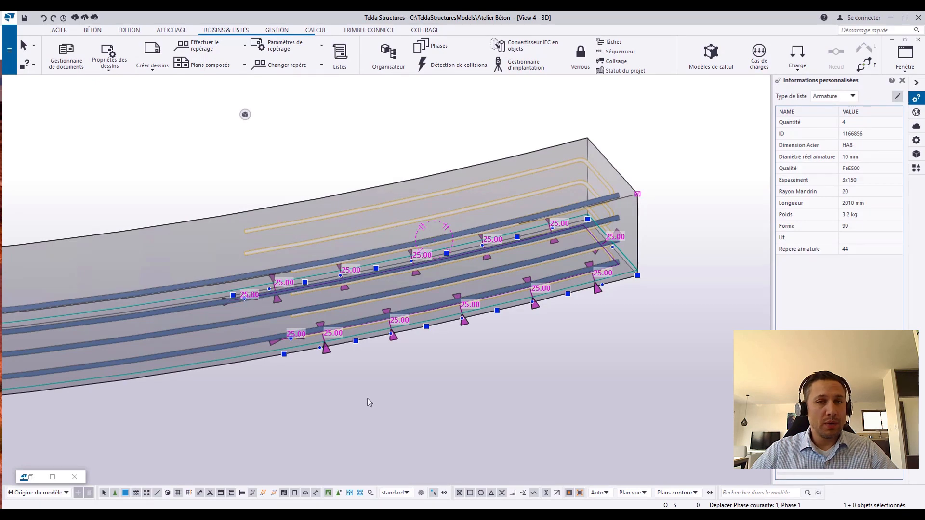
pyautogui.click(438, 491)
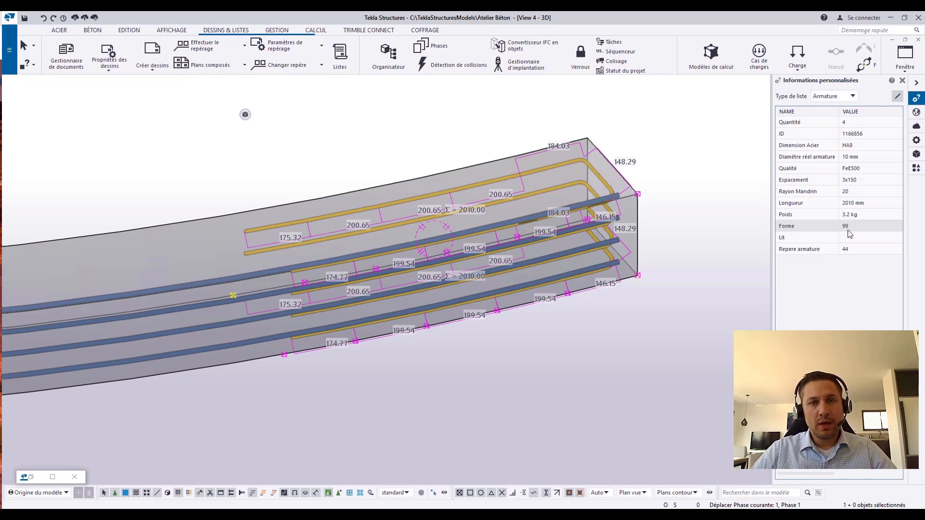
# Create the R_liste ferraillage béton.pdf report for the selected U-bars, review their schematic and close the PDF.
pyautogui.click(339, 54)
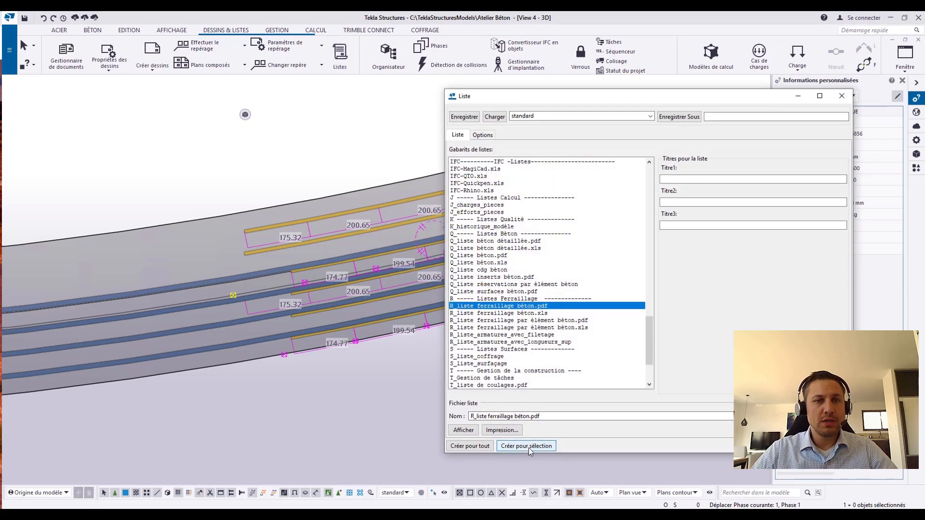
pyautogui.click(530, 447)
pyautogui.click(444, 274)
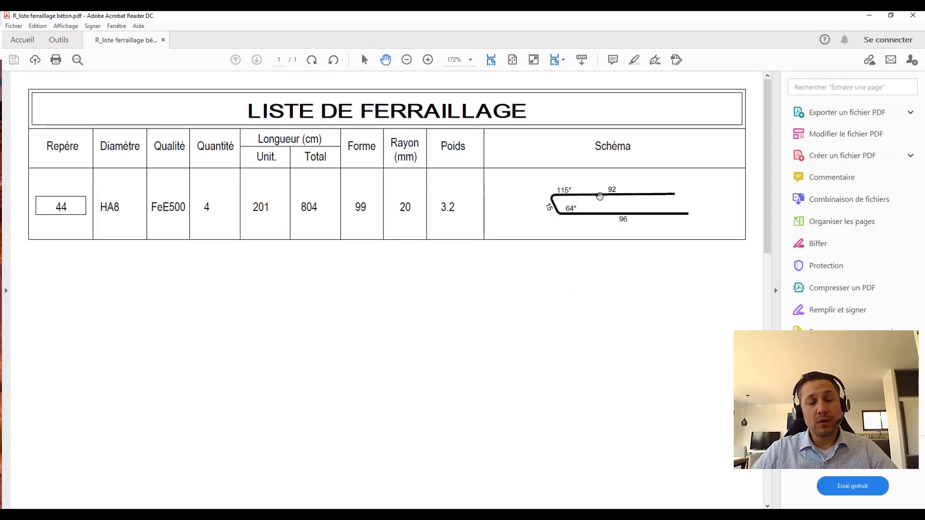
pyautogui.click(913, 15)
pyautogui.moveTo(767, 102); pyautogui.dragTo(775, 101)
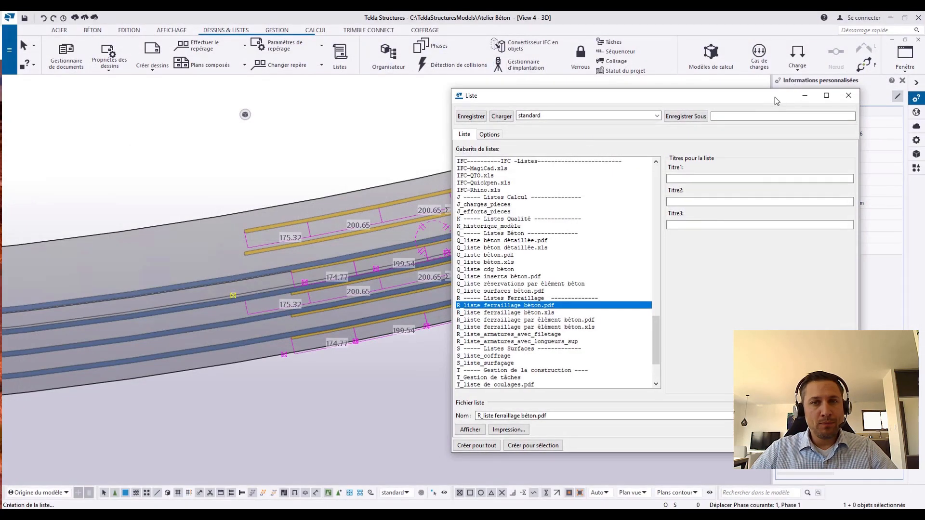
# Open the rebar shape manager for the selected U-bars and display the shape of the listed bar.
pyautogui.click(10, 51)
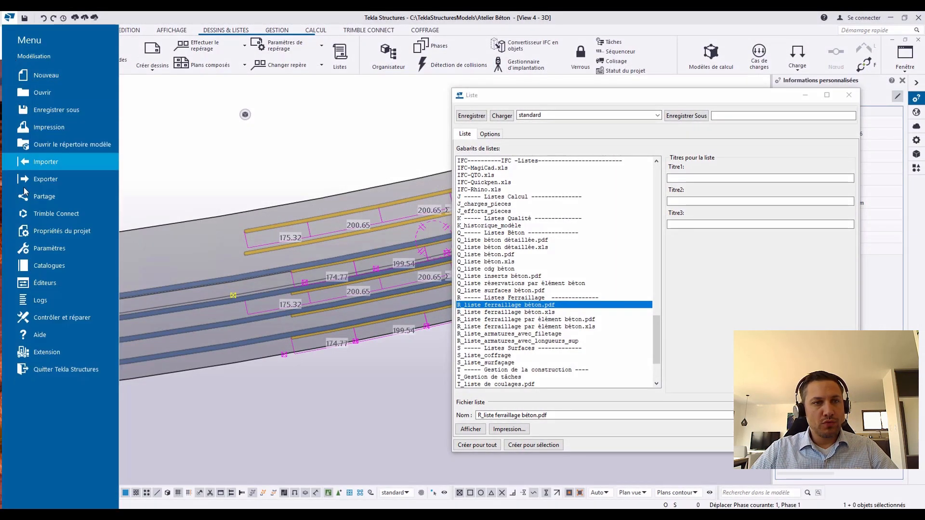
pyautogui.click(45, 282)
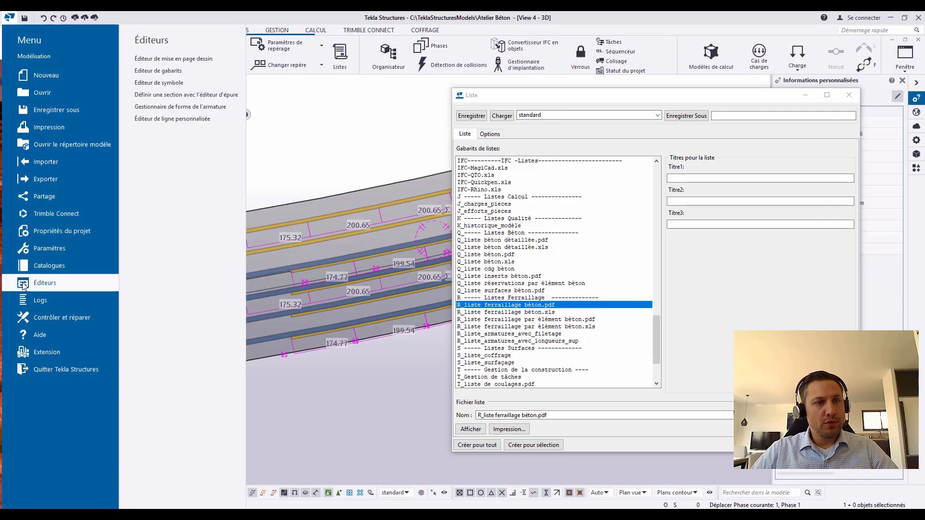
pyautogui.click(183, 107)
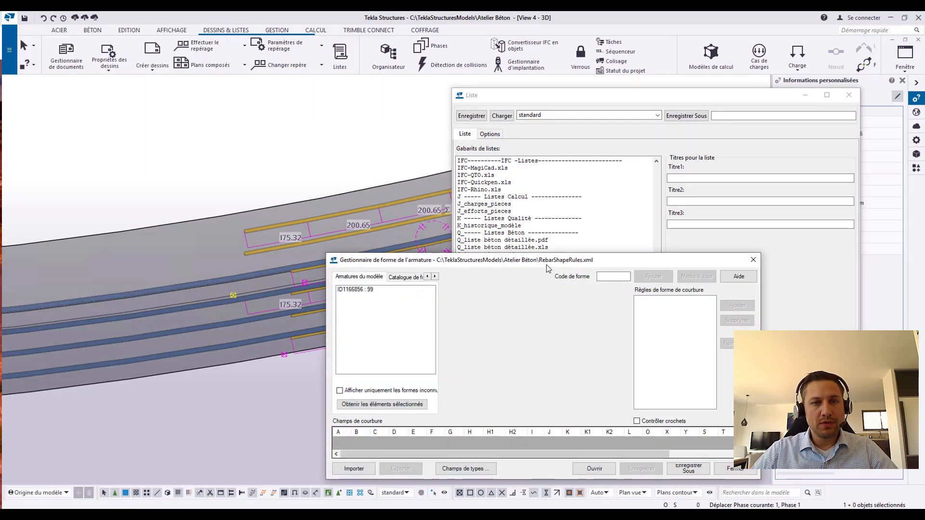
pyautogui.moveTo(552, 263); pyautogui.dragTo(679, 147)
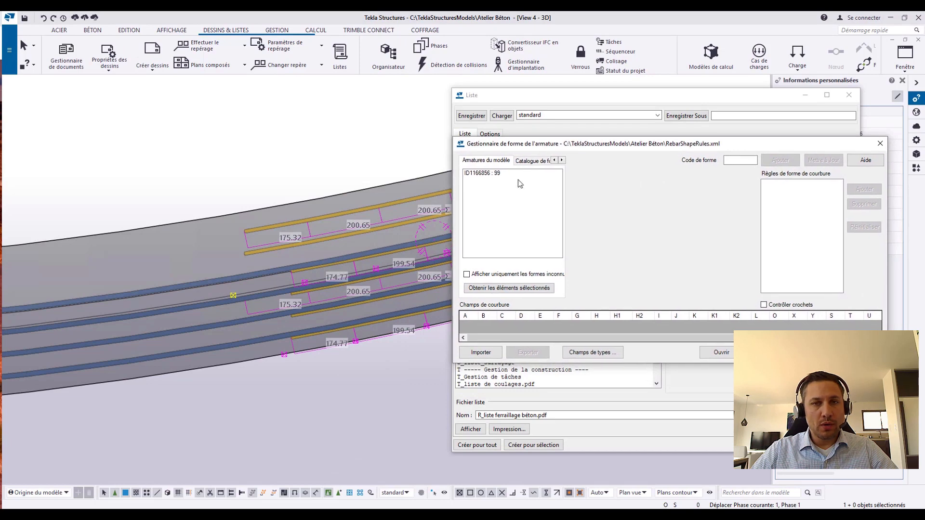
pyautogui.moveTo(391, 200); pyautogui.dragTo(137, 192, button='middle')
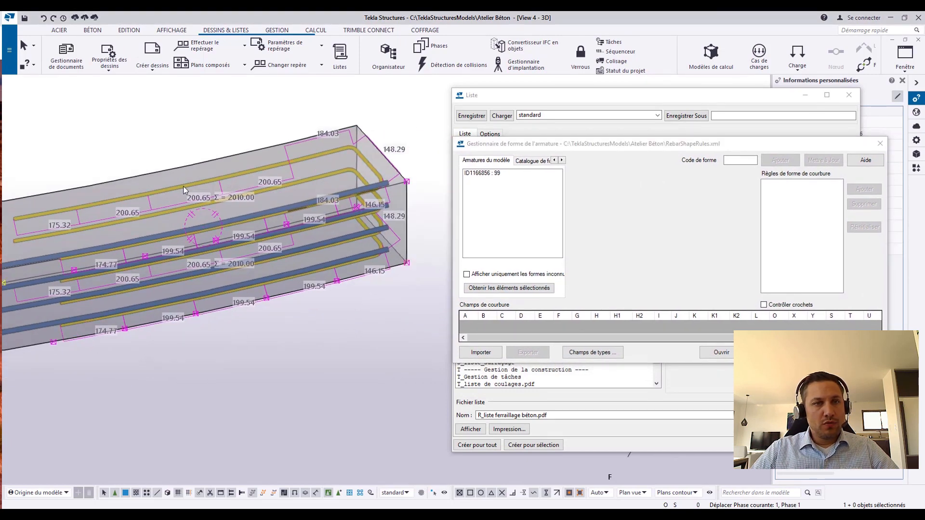
pyautogui.click(484, 174)
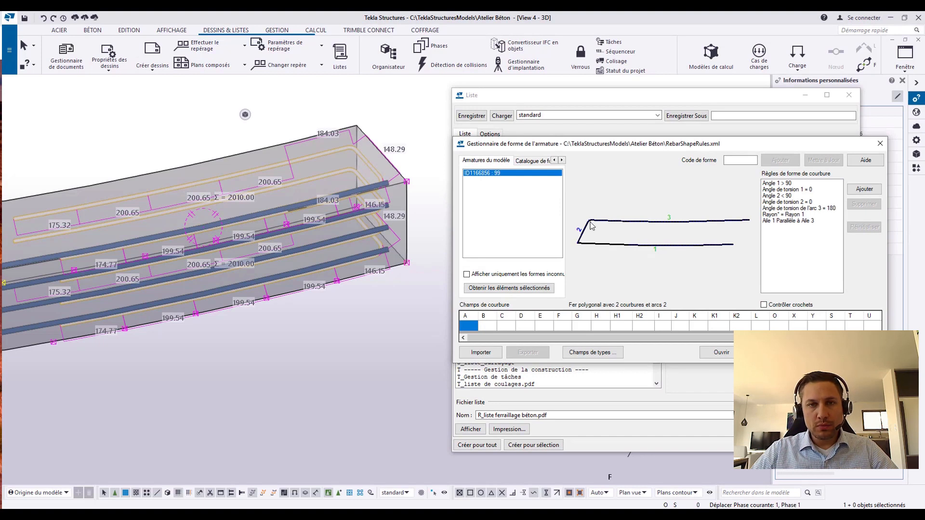
# Add the displayed U-bar shape to the shape catalogue under the shape code 99_U.
pyautogui.click(730, 162)
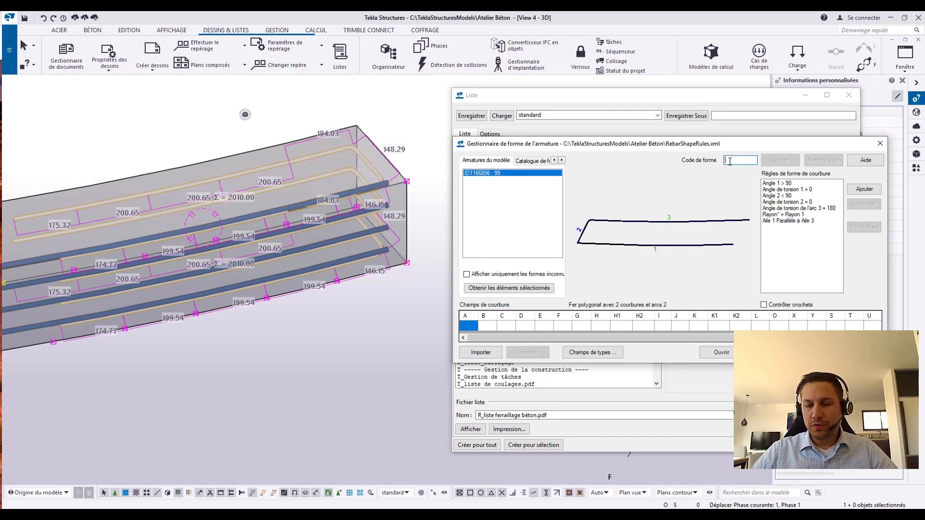
pyautogui.write('99')
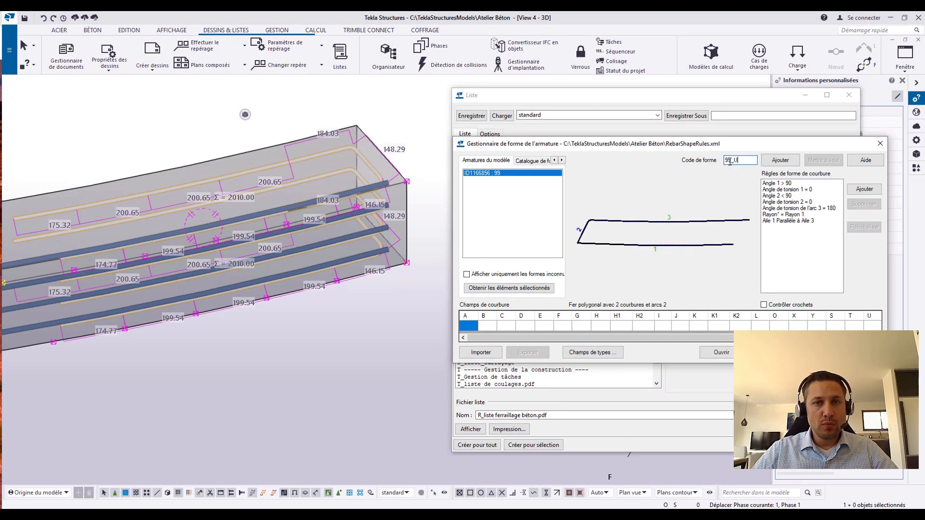
pyautogui.write('_U')
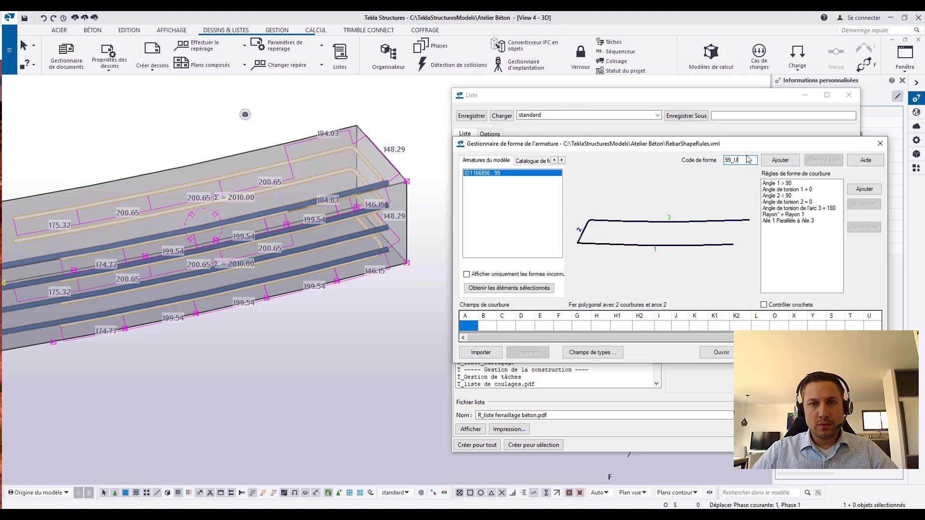
pyautogui.click(784, 161)
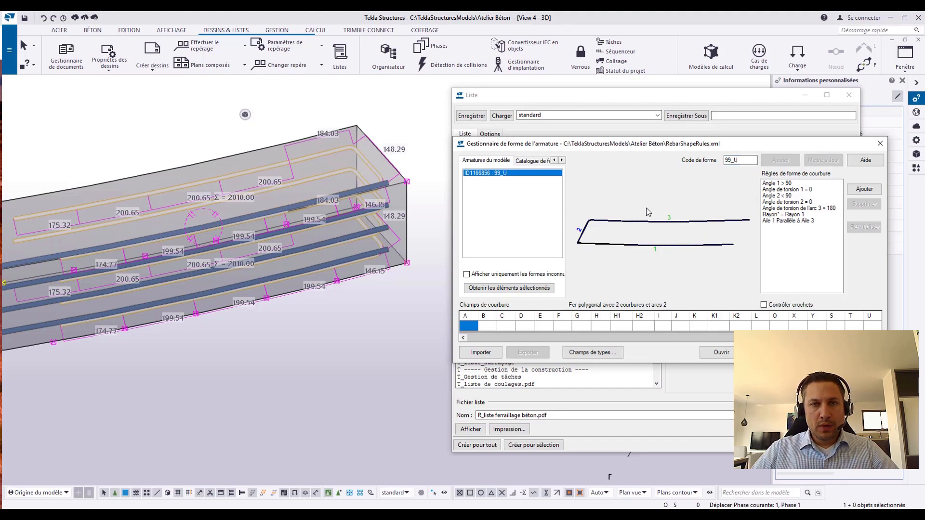
# Assign arc length AL1 to bending field A, leg length L2 to field B and arc length AL3 to field C.
pyautogui.click(466, 328)
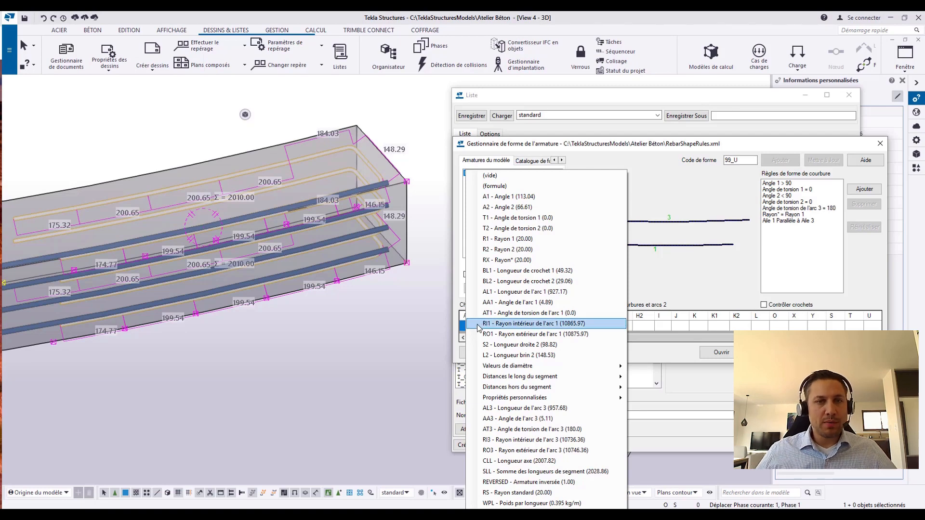
pyautogui.click(527, 292)
pyautogui.click(501, 327)
pyautogui.click(505, 330)
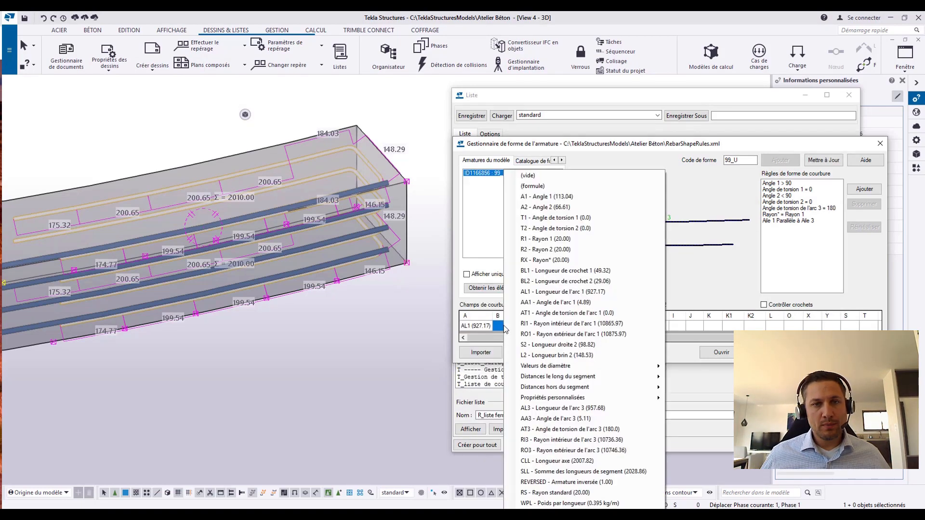
pyautogui.click(556, 355)
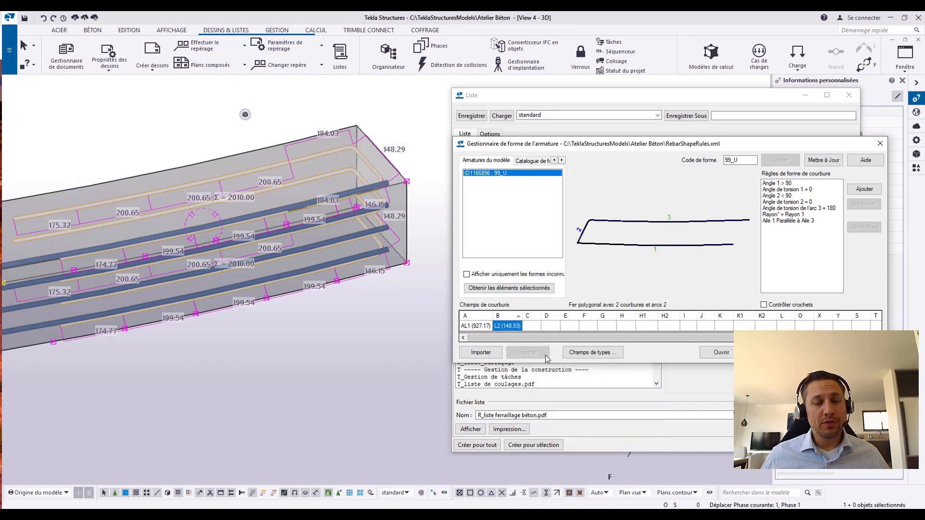
pyautogui.click(528, 326)
pyautogui.click(530, 327)
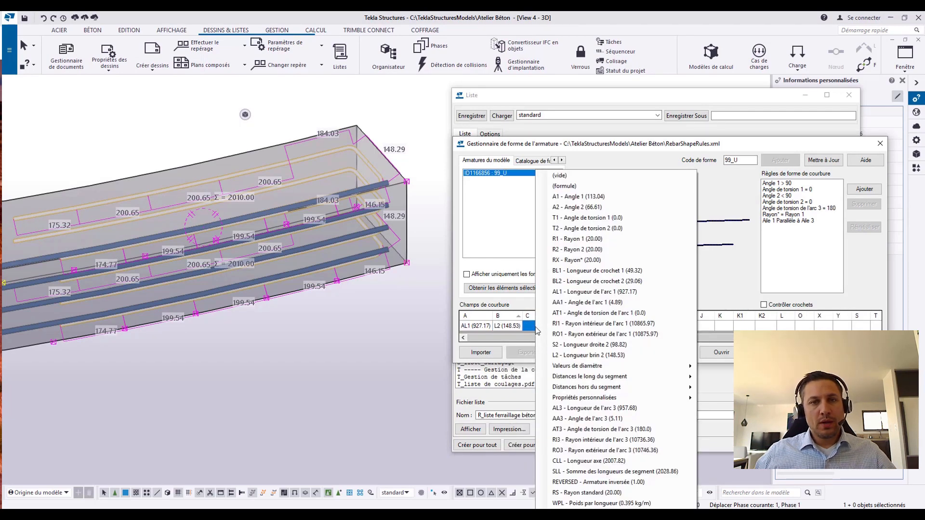
pyautogui.click(578, 408)
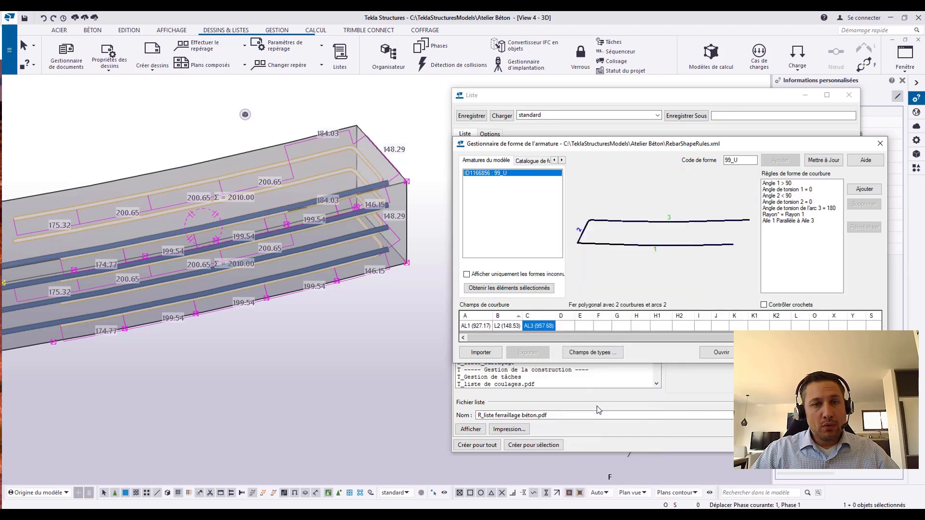
# Assign the inner arc radius RI1 to bending field D and the inner arc radius RI3 to field E.
pyautogui.click(565, 327)
pyautogui.click(565, 328)
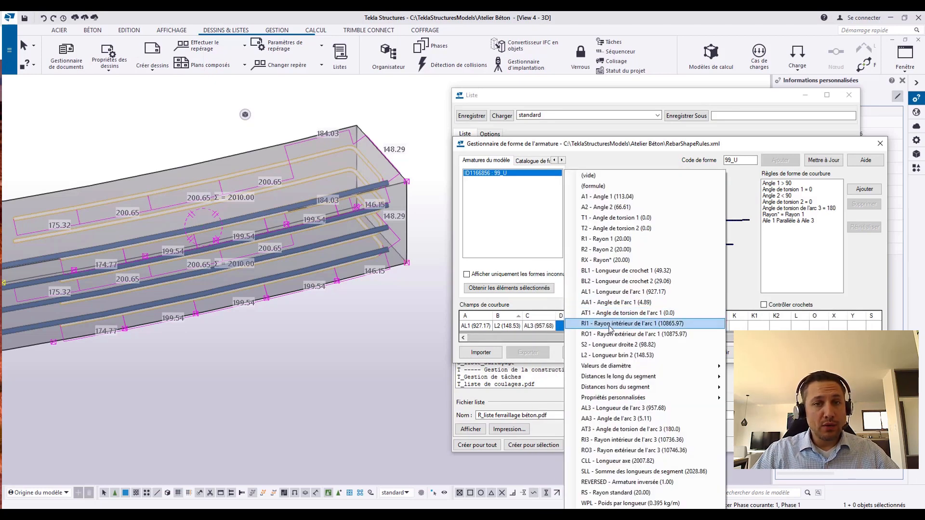
pyautogui.click(627, 324)
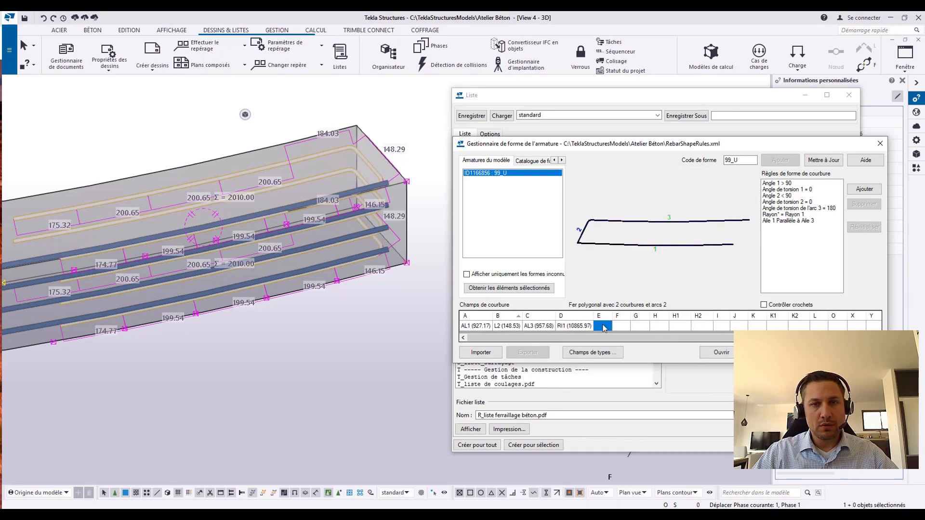
pyautogui.click(603, 327)
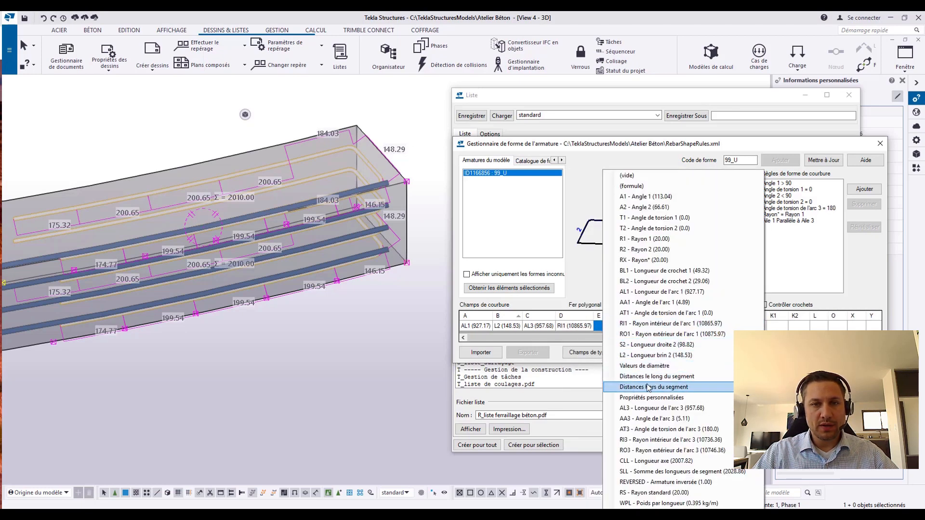
pyautogui.click(658, 440)
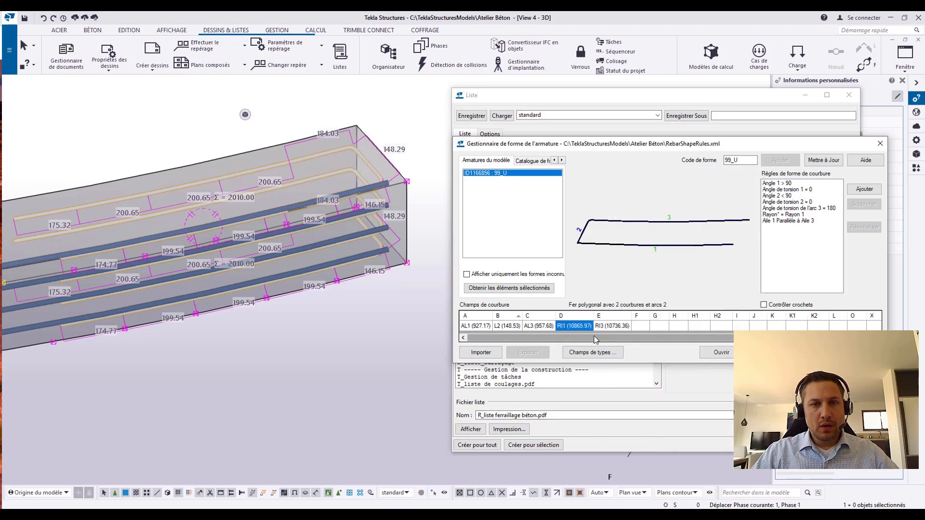
# Assign angle A1 to bending field S and angle A2 to bending field T of shape 99_U.
pyautogui.moveTo(596, 337); pyautogui.dragTo(719, 339)
pyautogui.click(734, 326)
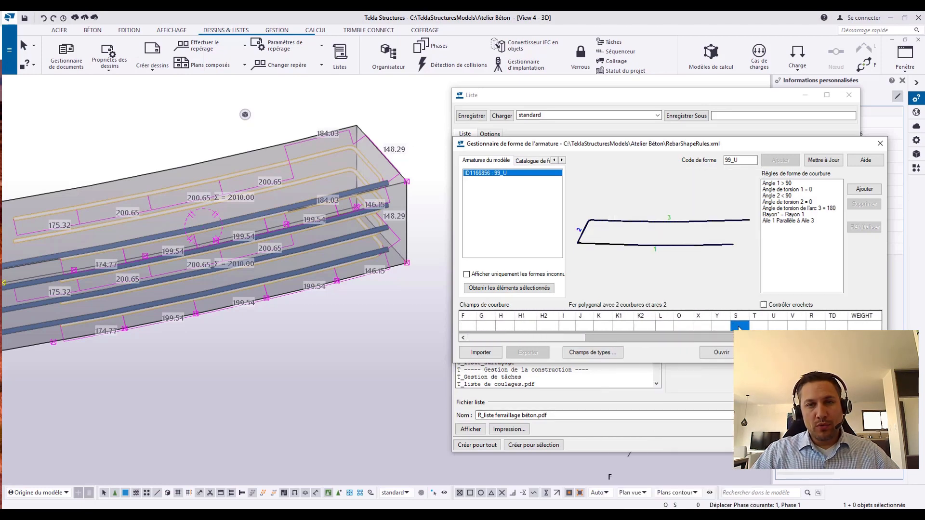
pyautogui.click(734, 325)
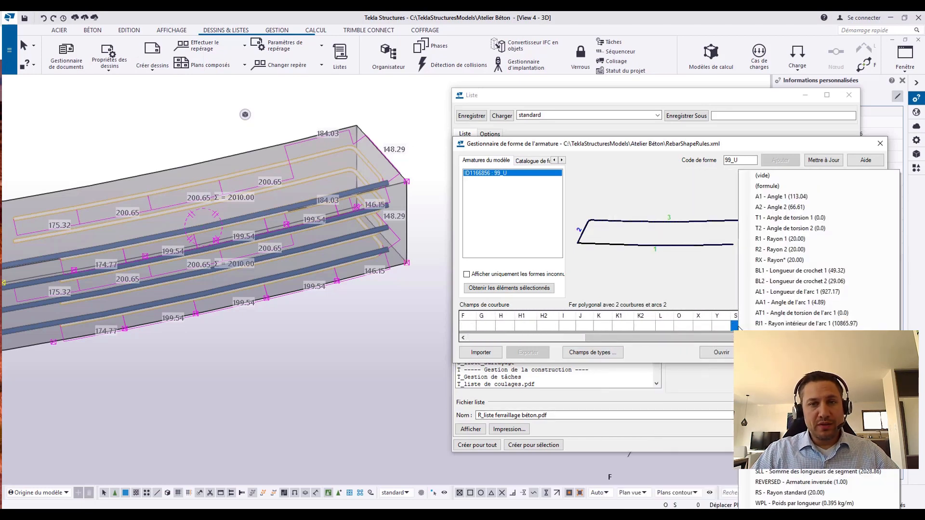
pyautogui.click(763, 198)
pyautogui.click(769, 328)
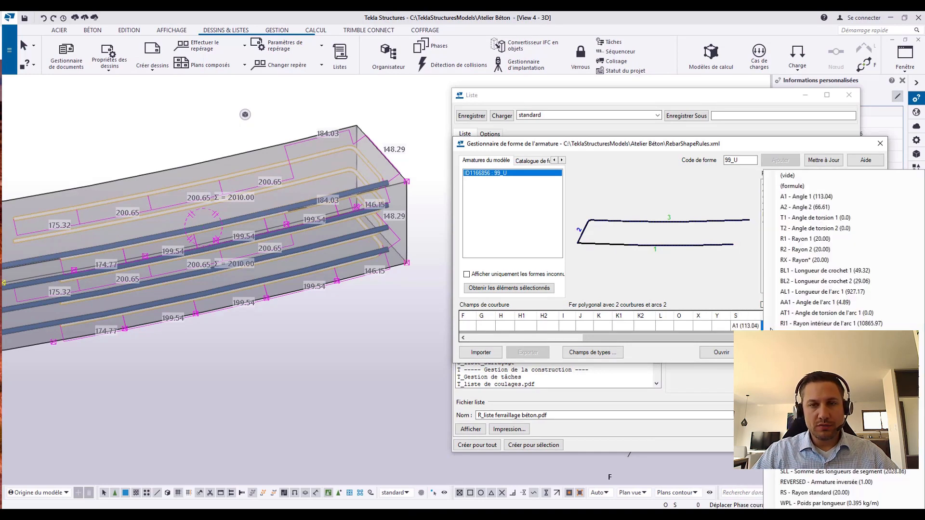
pyautogui.click(793, 207)
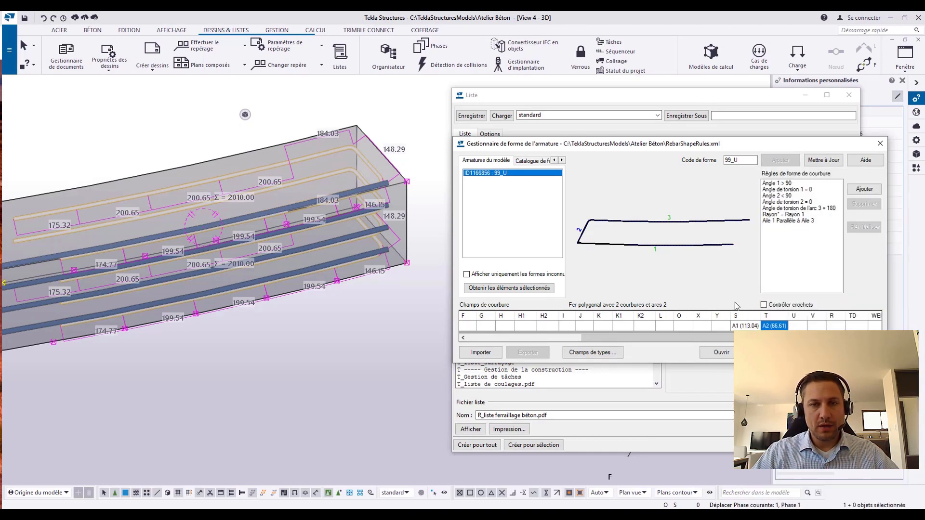
# Update the 99_U shape definition with its bending fields, close the rebar shape manager and minimise the report dialog.
pyautogui.click(825, 161)
pyautogui.click(746, 327)
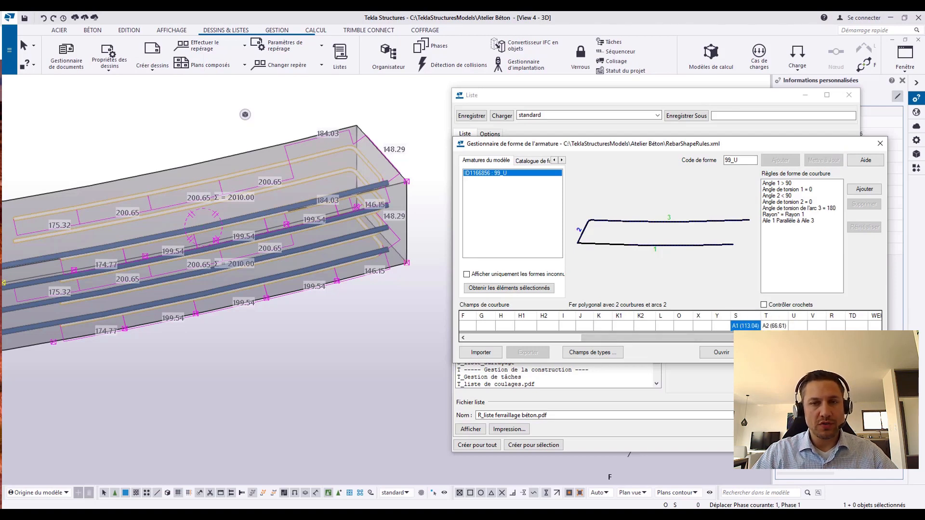
pyautogui.click(863, 353)
pyautogui.click(805, 96)
# Select the curved wall's U-bars and run the numbering again.
pyautogui.click(465, 183)
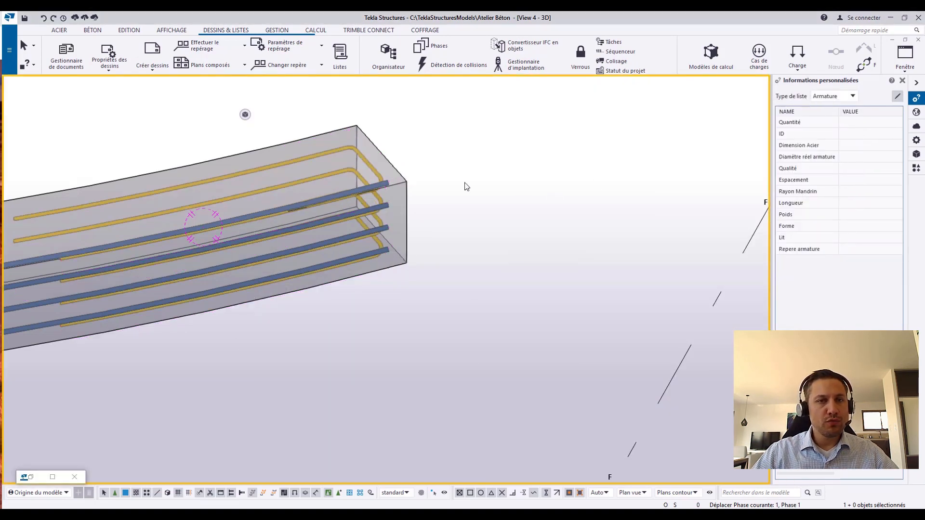
pyautogui.click(328, 152)
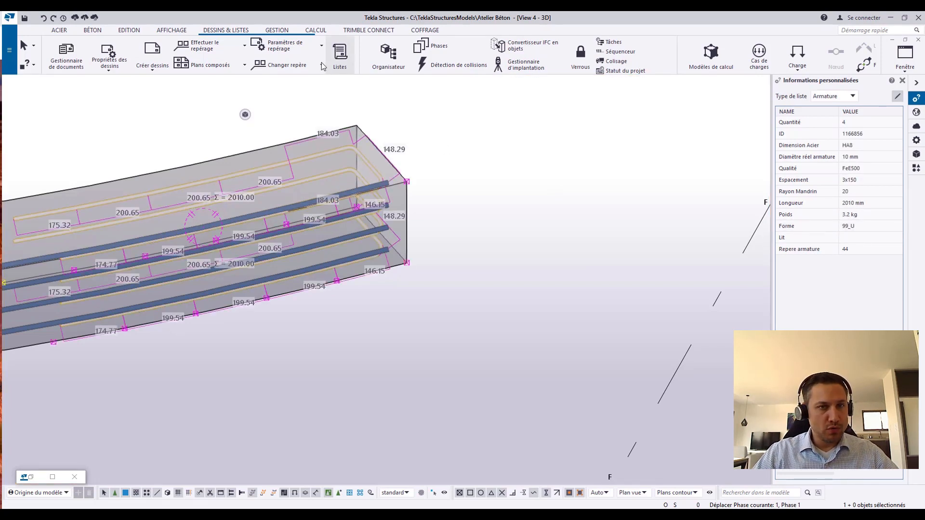
pyautogui.click(231, 51)
pyautogui.click(221, 112)
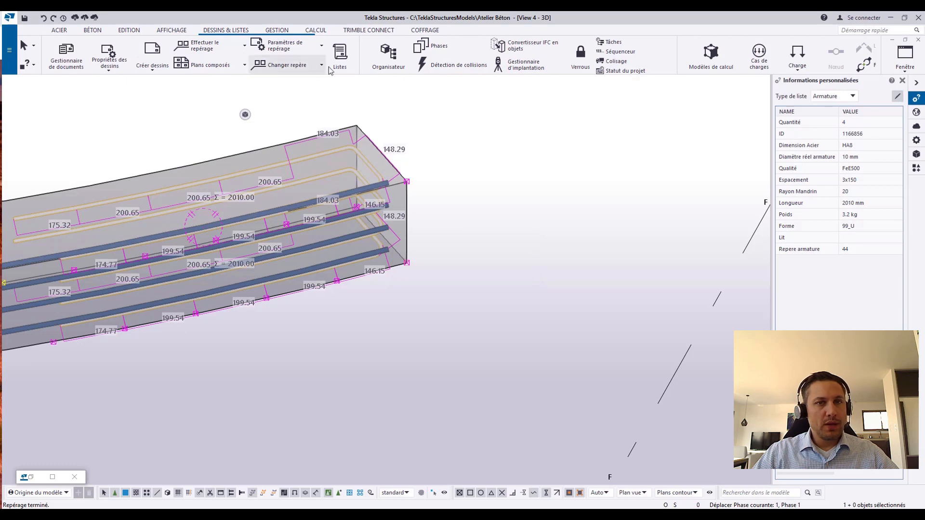
# Create the report R_liste ferraillage béton.pdf for the U-bars and the blue longitudinal bars, replacing the existing file.
pyautogui.click(350, 64)
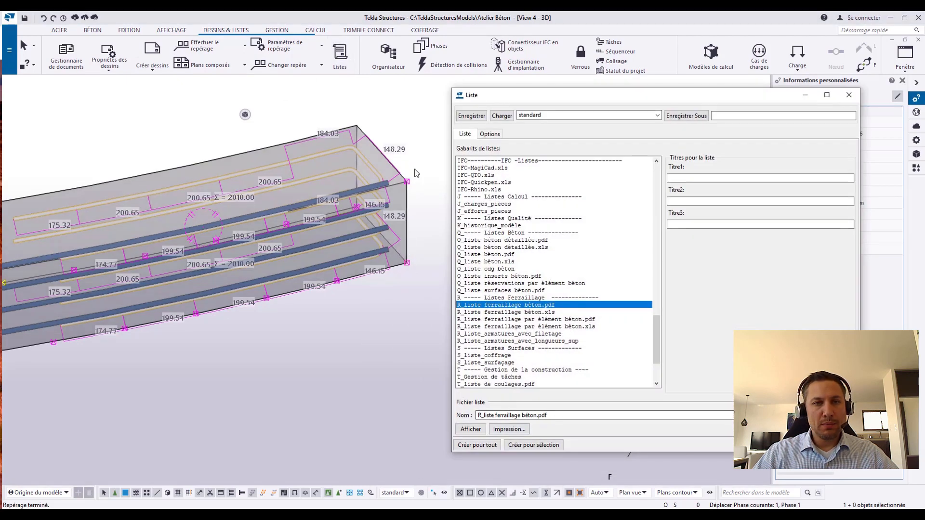
pyautogui.click(407, 153)
pyautogui.click(347, 148)
pyautogui.keyDown('ctrl'); pyautogui.click(353, 193); pyautogui.keyUp('ctrl')
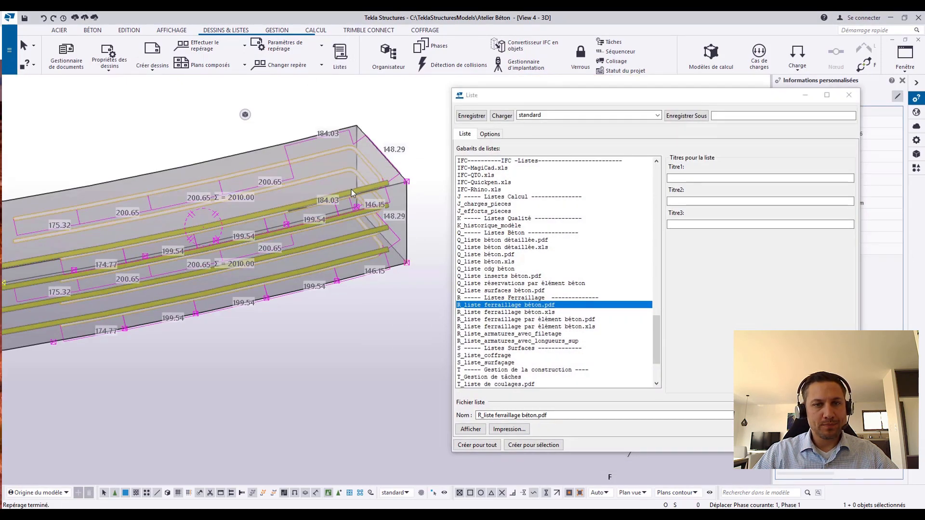
pyautogui.click(530, 445)
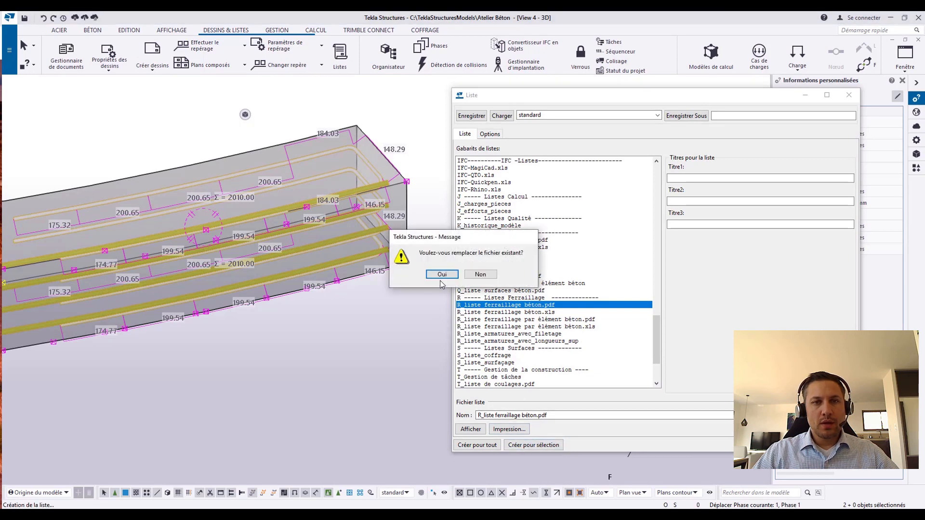
pyautogui.click(441, 275)
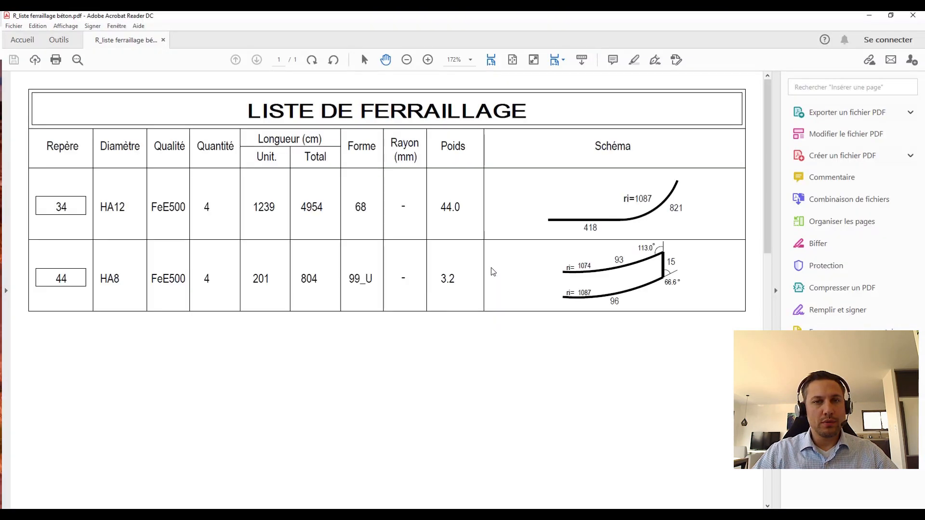
pyautogui.click(777, 292)
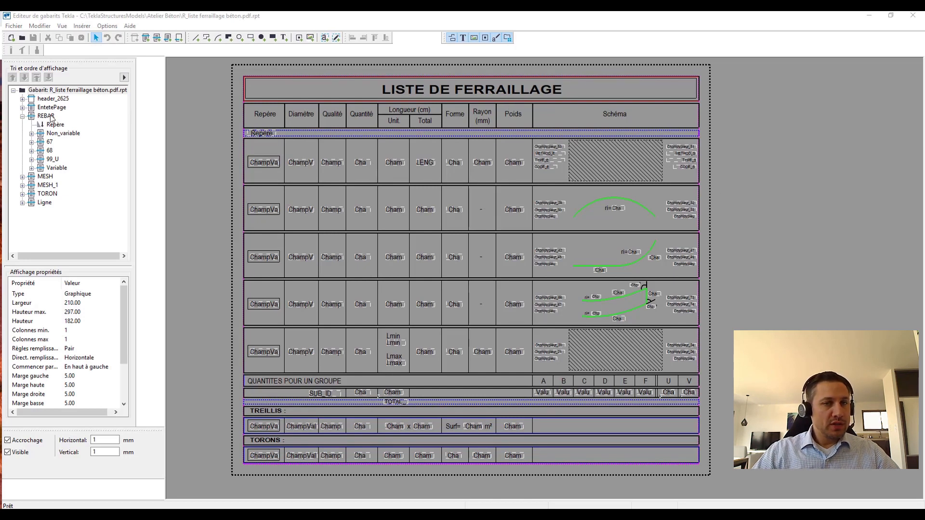
# In the template editor, examine the REBAR rows 67, 68 and 99_U of the R_liste ferraillage béton.pdf.rpt template.
pyautogui.click(49, 143)
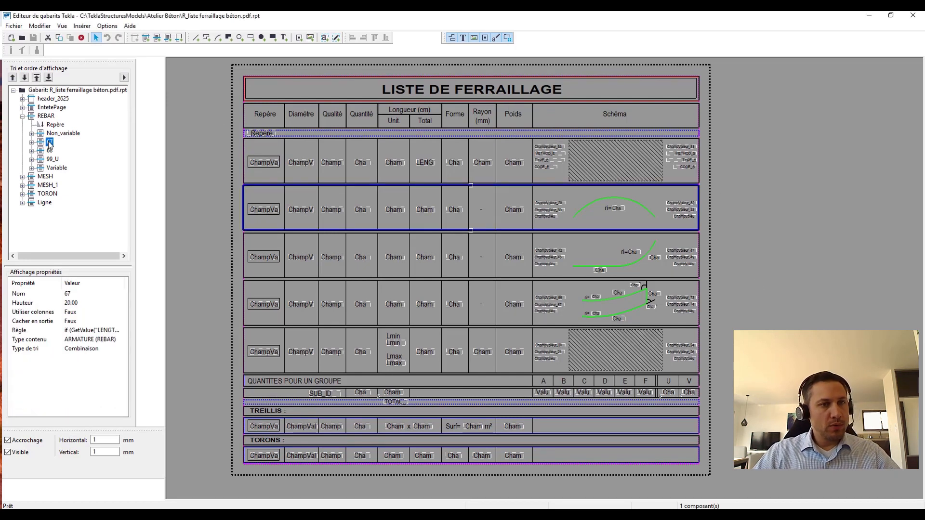
pyautogui.click(49, 151)
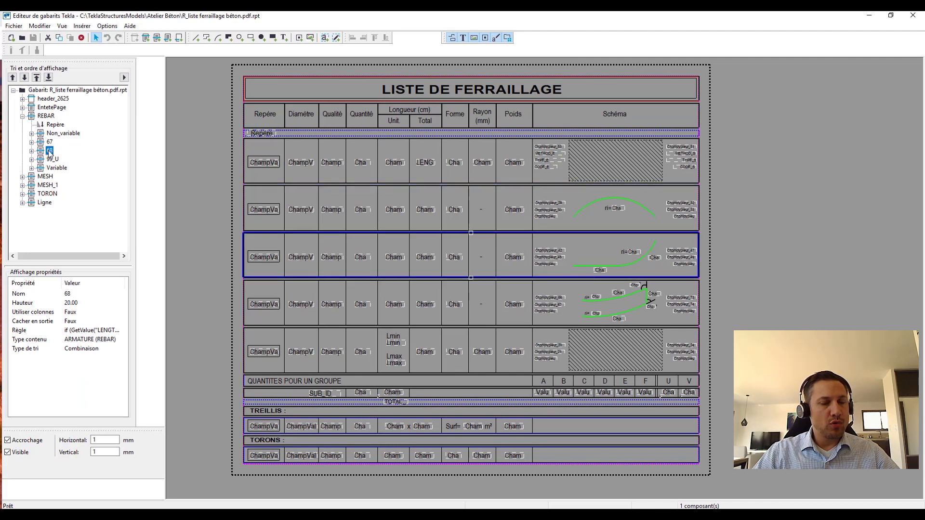
pyautogui.click(52, 159)
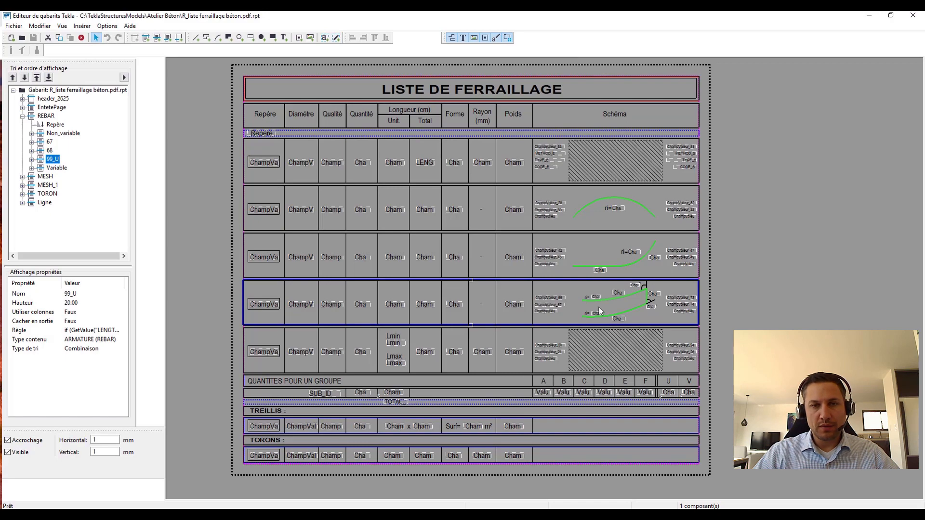
pyautogui.scroll(5, 568, 273)
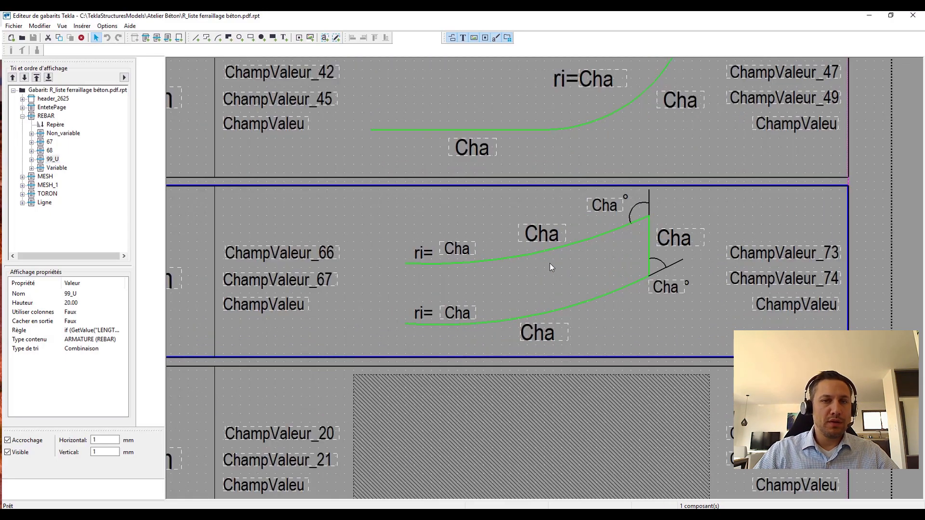
# Inspect the formulas of the three length value fields in the 99_U row's bar sketch.
pyautogui.doubleClick(533, 235)
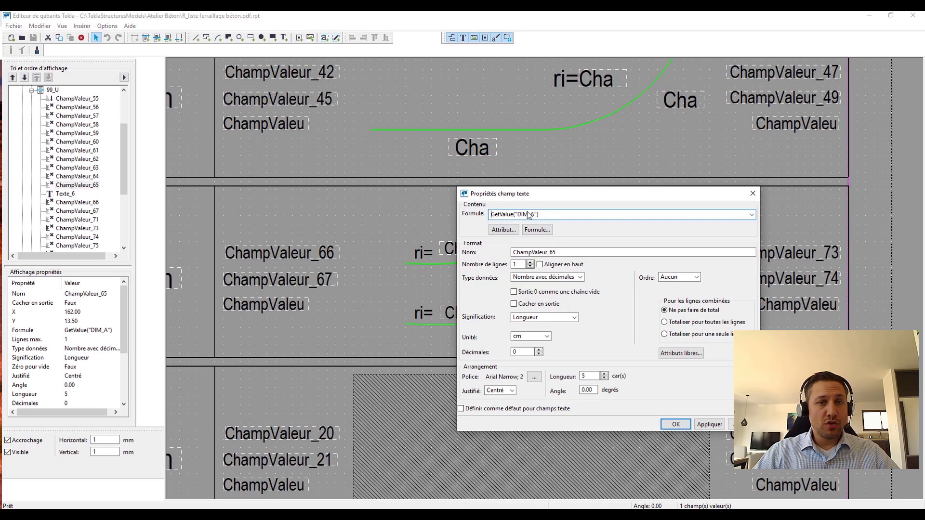
pyautogui.click(753, 193)
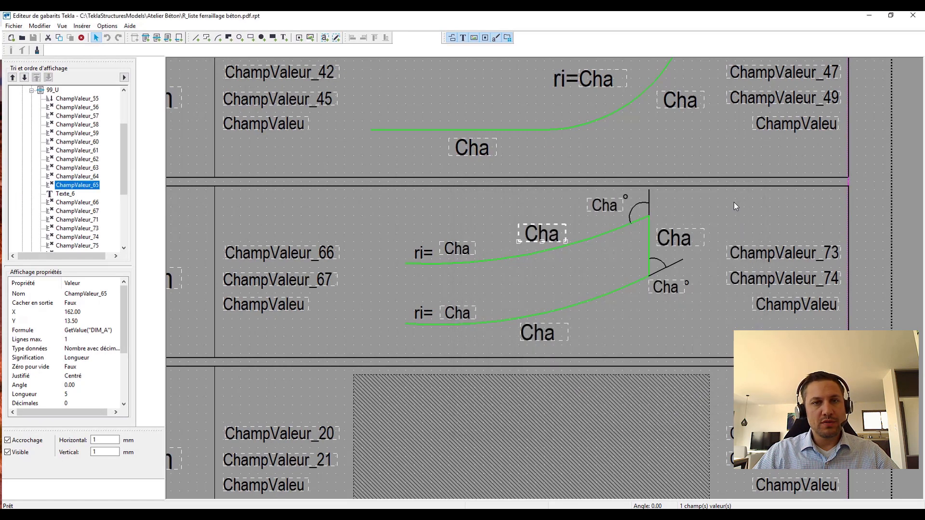
pyautogui.doubleClick(673, 247)
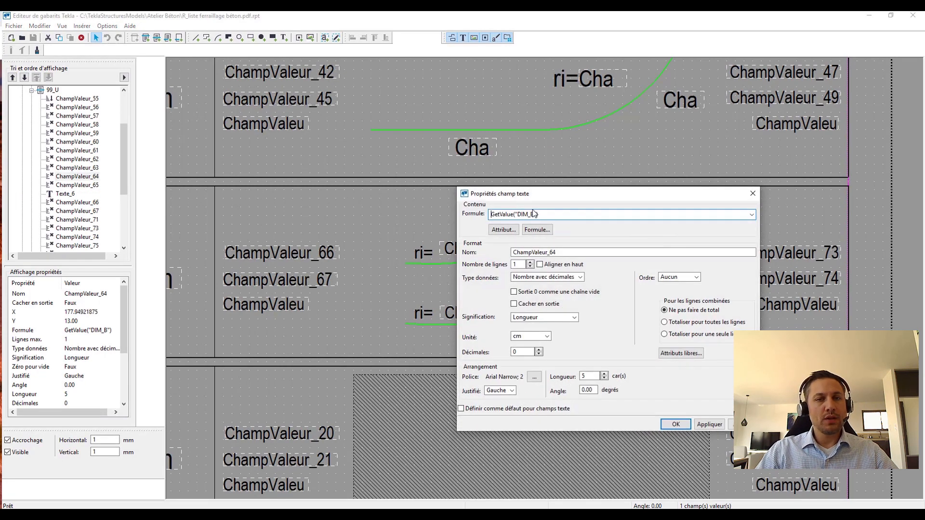
pyautogui.click(752, 193)
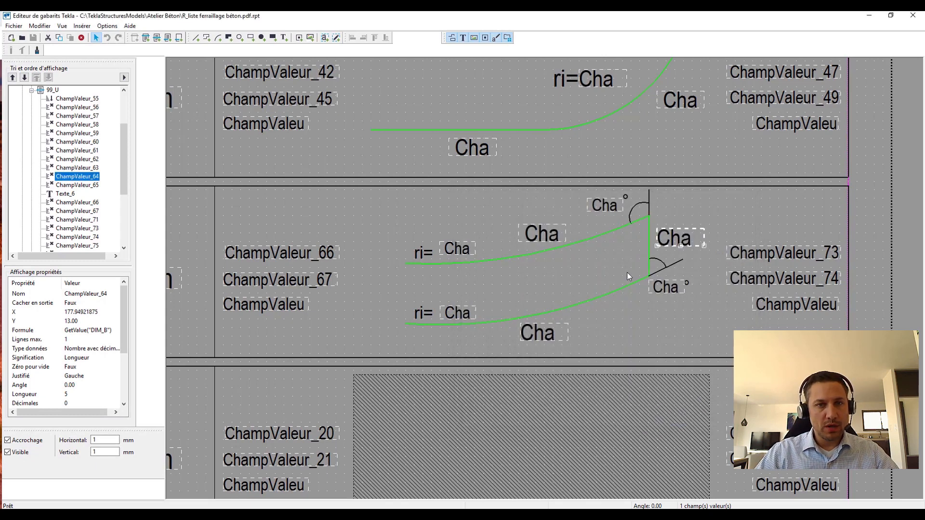
pyautogui.doubleClick(545, 335)
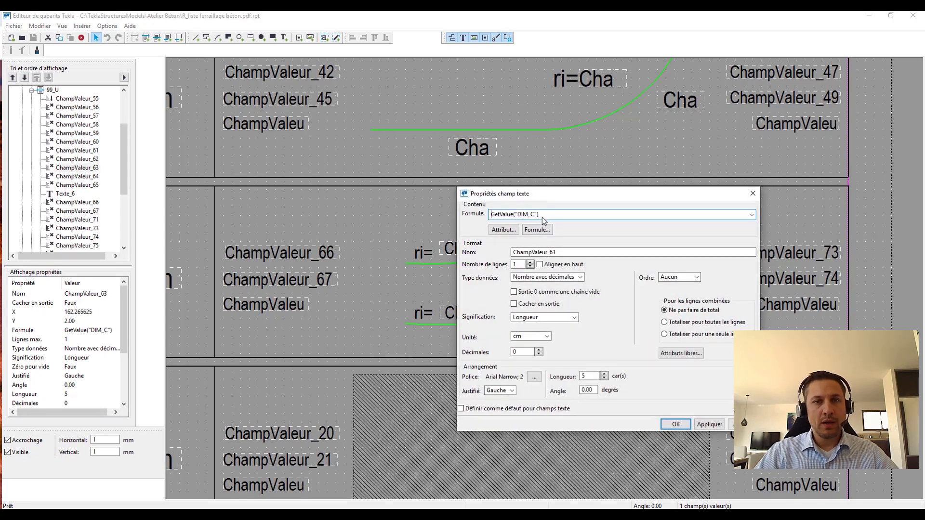
pyautogui.click(752, 193)
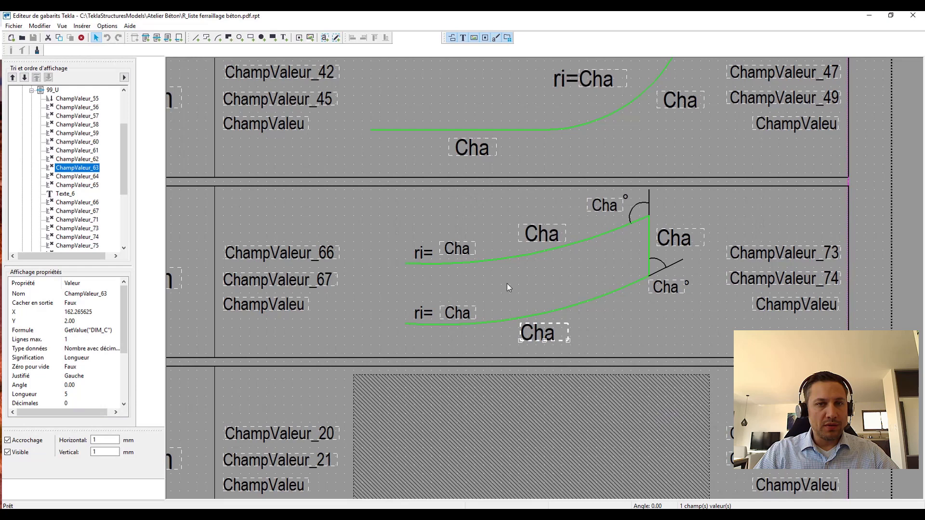
# Inspect the inner radius and angle value fields of the 99_U sketch, ending with an overview of the whole template.
pyautogui.click(458, 314)
pyautogui.click(456, 250)
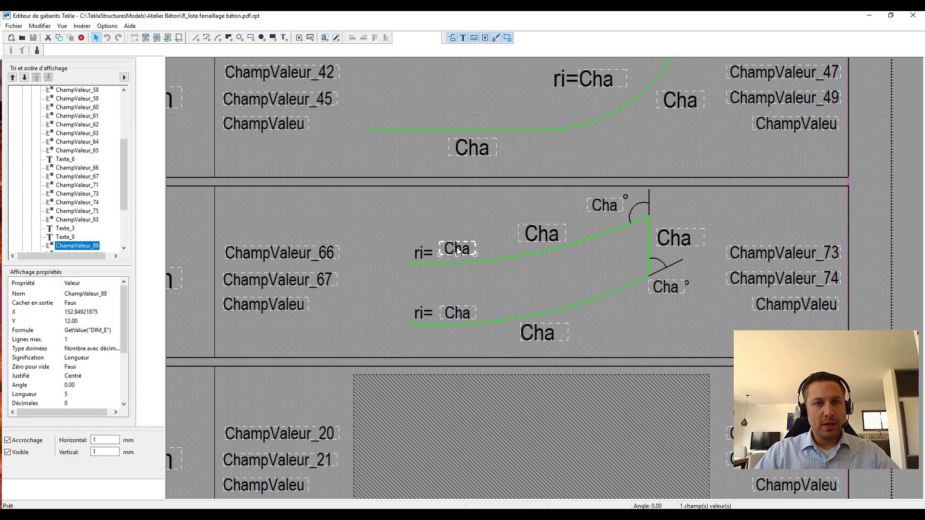
pyautogui.doubleClick(606, 207)
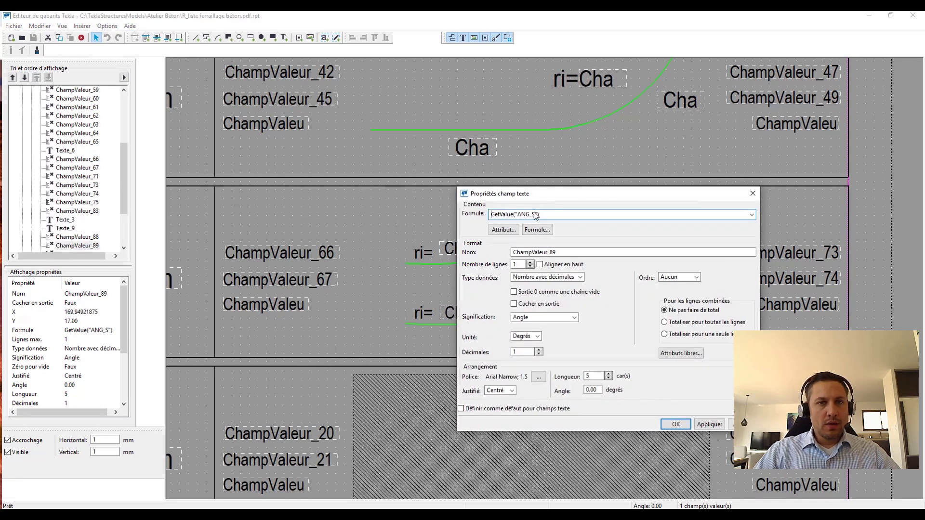
pyautogui.click(753, 193)
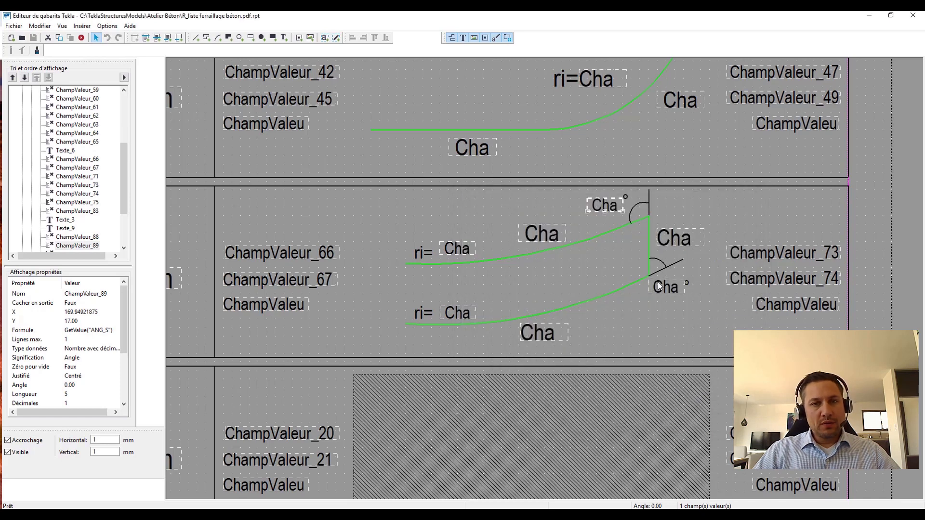
pyautogui.click(659, 286)
pyautogui.click(605, 259)
pyautogui.scroll(-6, 554, 272)
pyautogui.moveTo(540, 273); pyautogui.dragTo(625, 294, button='middle')
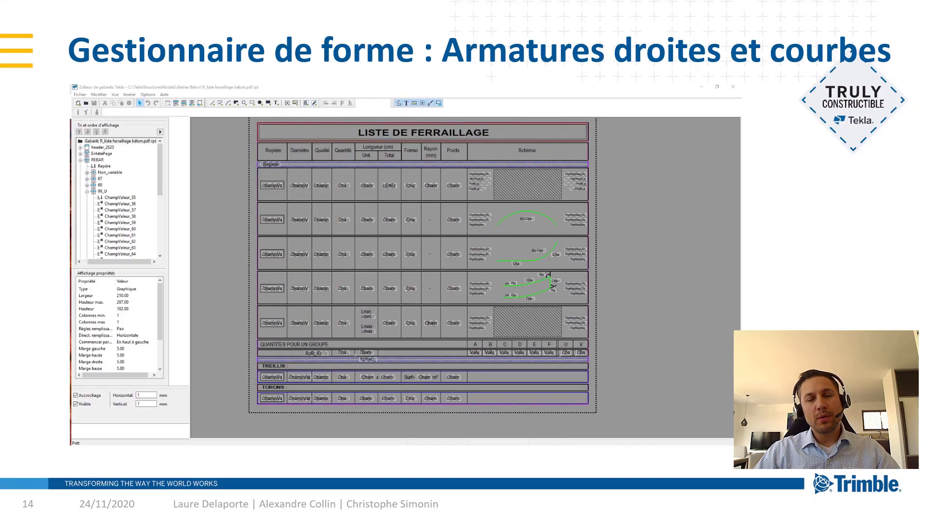
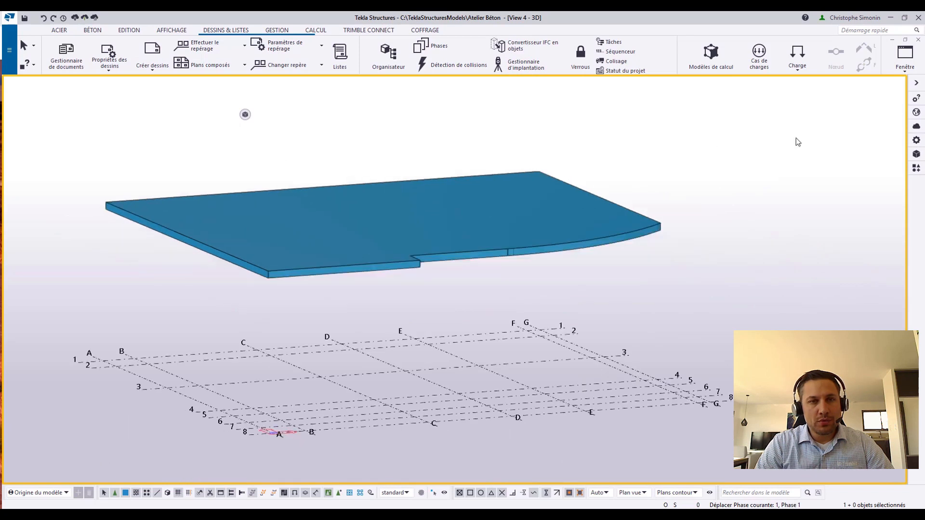
# Open the settings of the Treillis soudés (91) component and look through its mesh catalogue without changing the selected mesh.
pyautogui.click(916, 168)
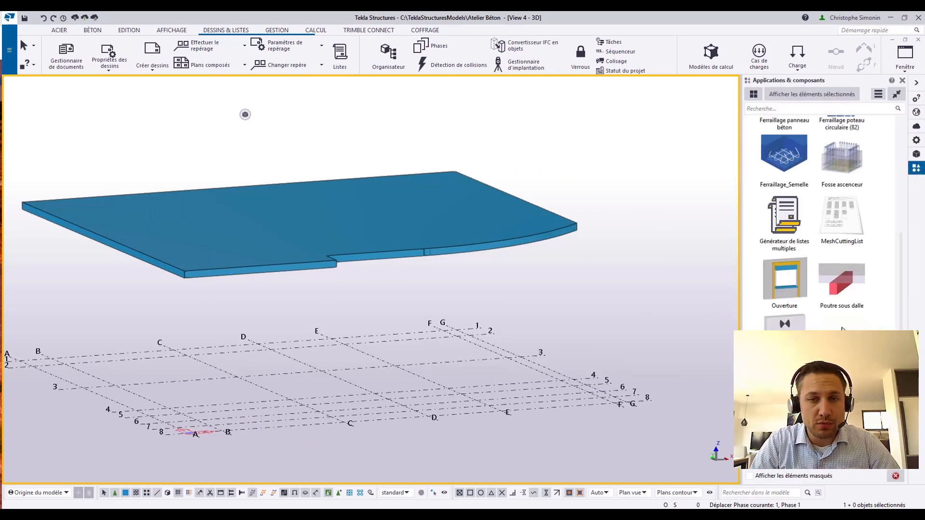
pyautogui.click(841, 345)
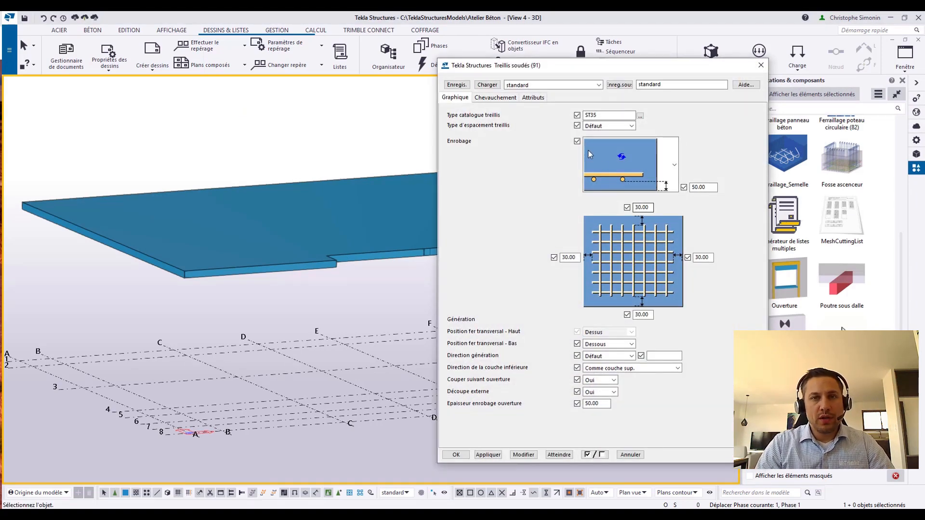
pyautogui.click(640, 115)
pyautogui.scroll(-3, 108, 208)
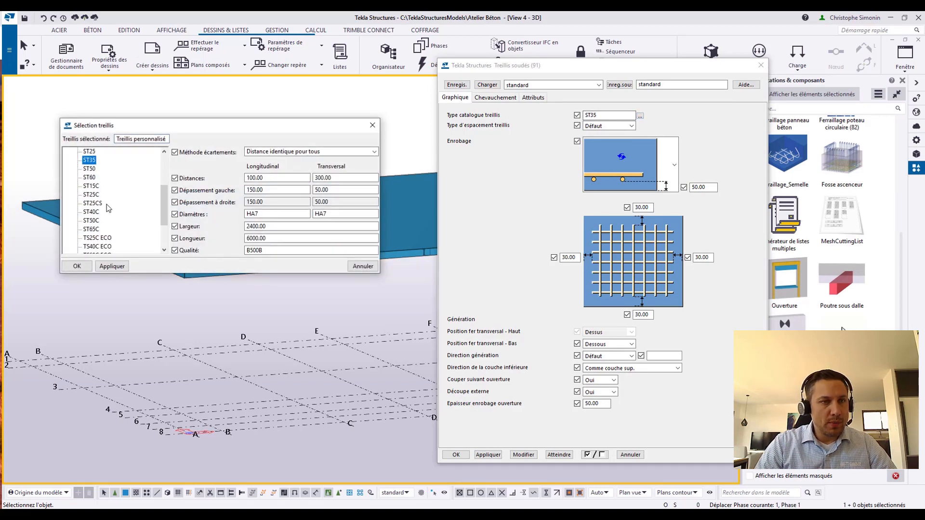
pyautogui.scroll(4, 108, 208)
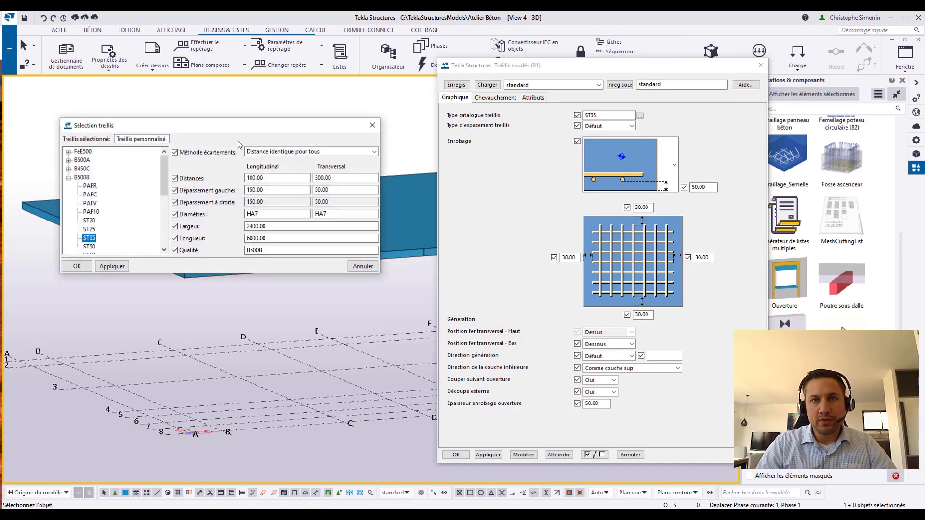
pyautogui.click(372, 127)
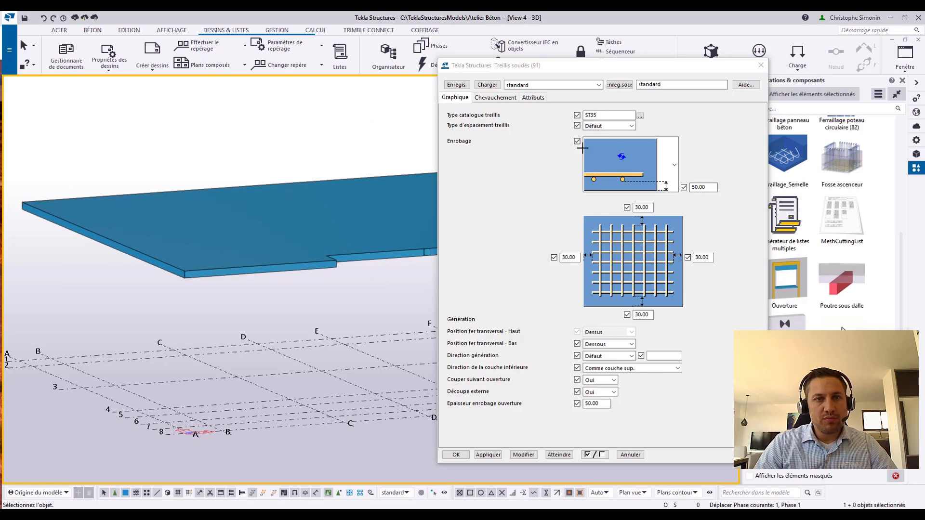
# Review the cover placement options offered for the welded mesh.
pyautogui.click(673, 165)
pyautogui.moveTo(677, 240)
pyautogui.mouseDown()
pyautogui.moveTo(675, 317)
pyautogui.moveTo(665, 228)
pyautogui.mouseUp()
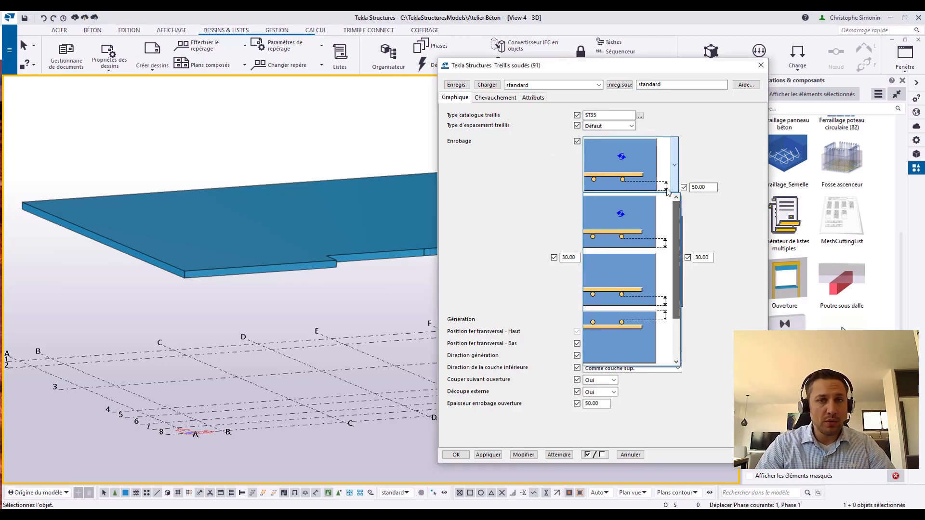
pyautogui.click(667, 231)
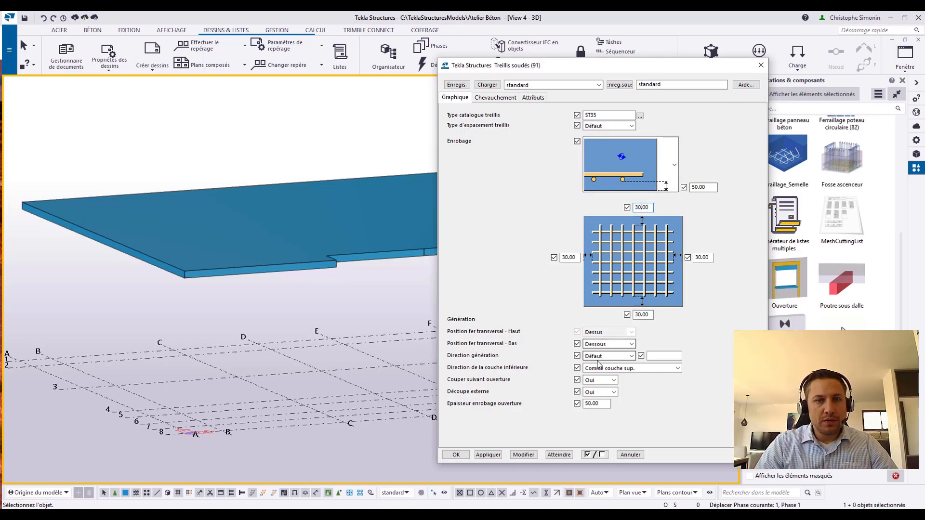
# Review the overlap settings, mesh offset options, origin offset choices and attributes of the welded mesh component without changing them.
pyautogui.click(496, 98)
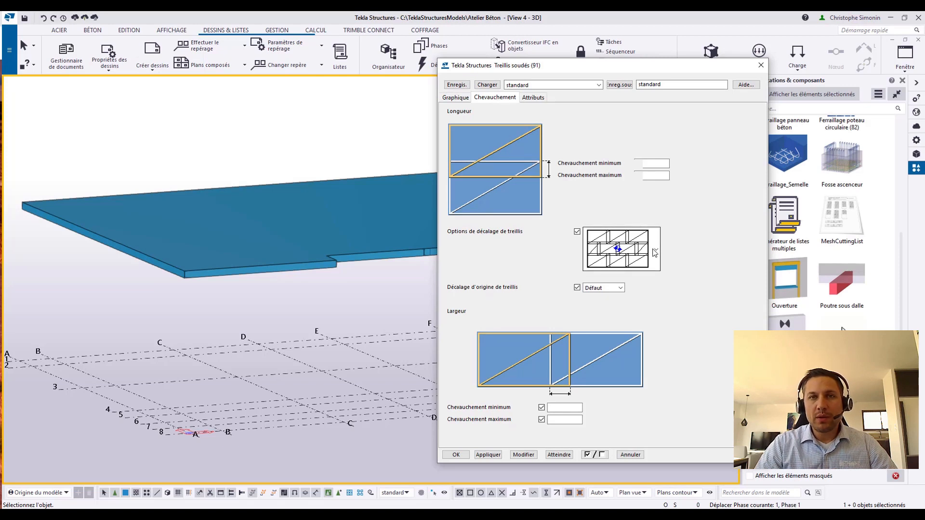
pyautogui.click(656, 250)
pyautogui.moveTo(660, 289)
pyautogui.mouseDown()
pyautogui.moveTo(658, 351)
pyautogui.moveTo(649, 286)
pyautogui.mouseUp()
pyautogui.click(646, 282)
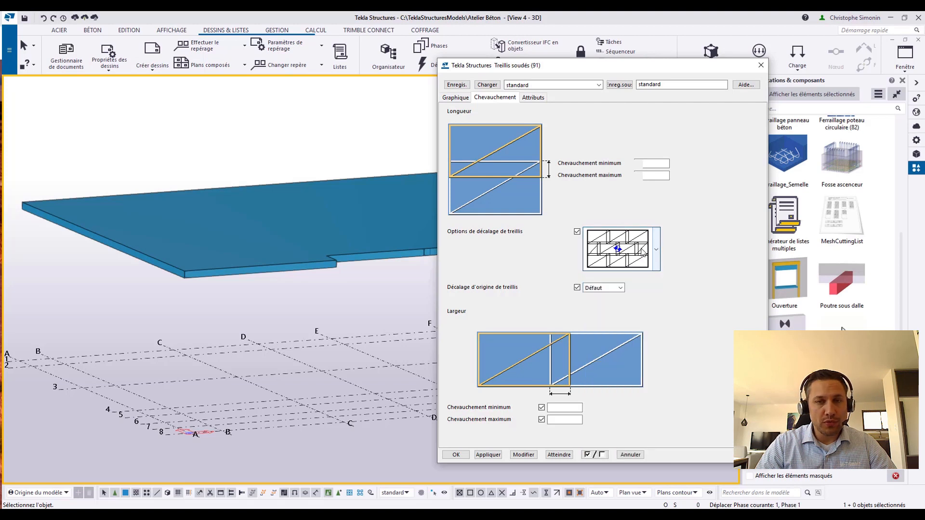
pyautogui.click(621, 288)
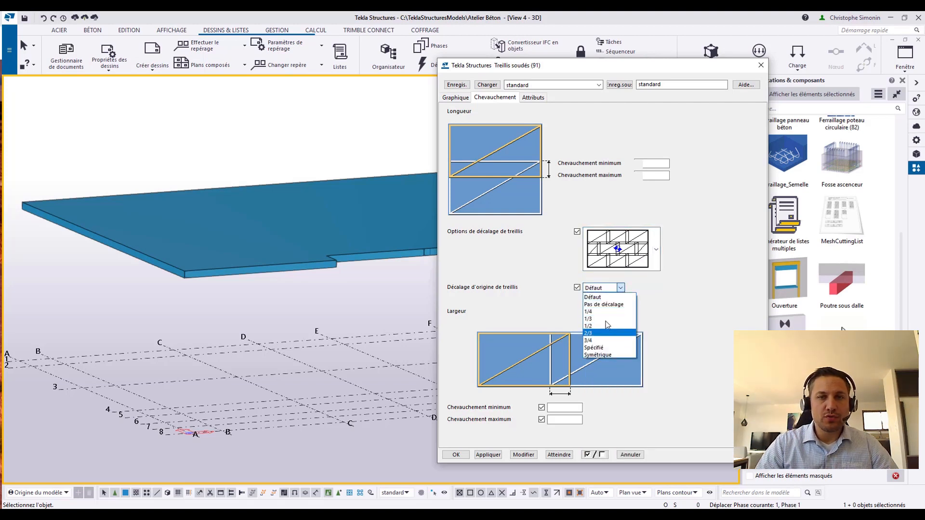
pyautogui.click(621, 287)
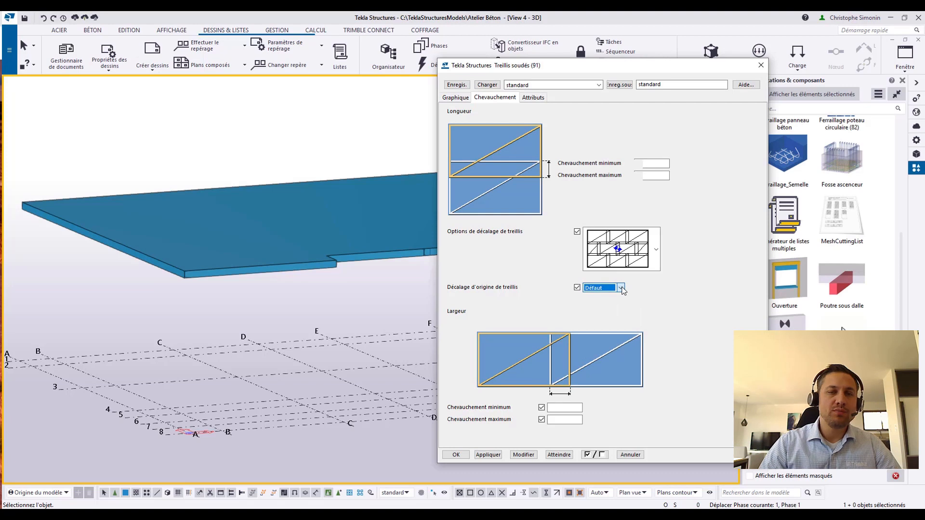
pyautogui.click(524, 100)
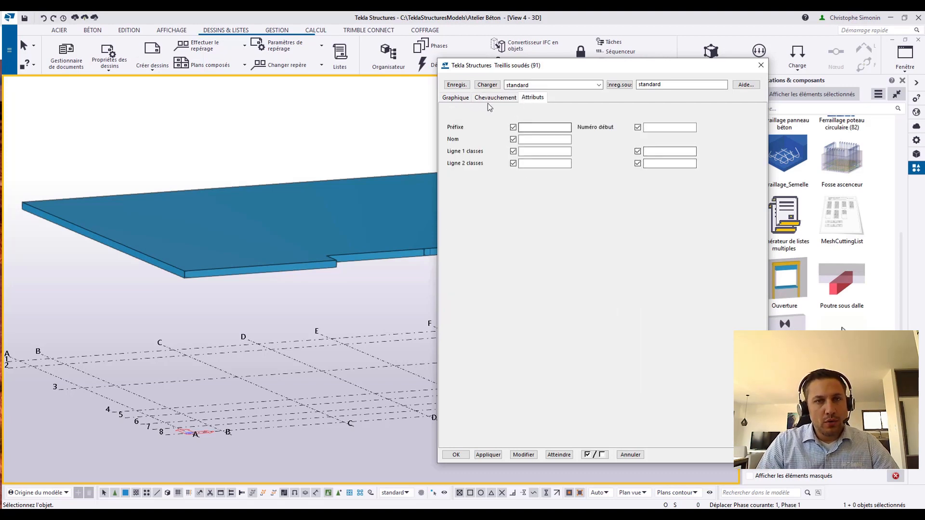
# Apply the welded mesh settings and generate the ST35 mesh reinforcement in the slab.
pyautogui.click(455, 98)
pyautogui.click(487, 454)
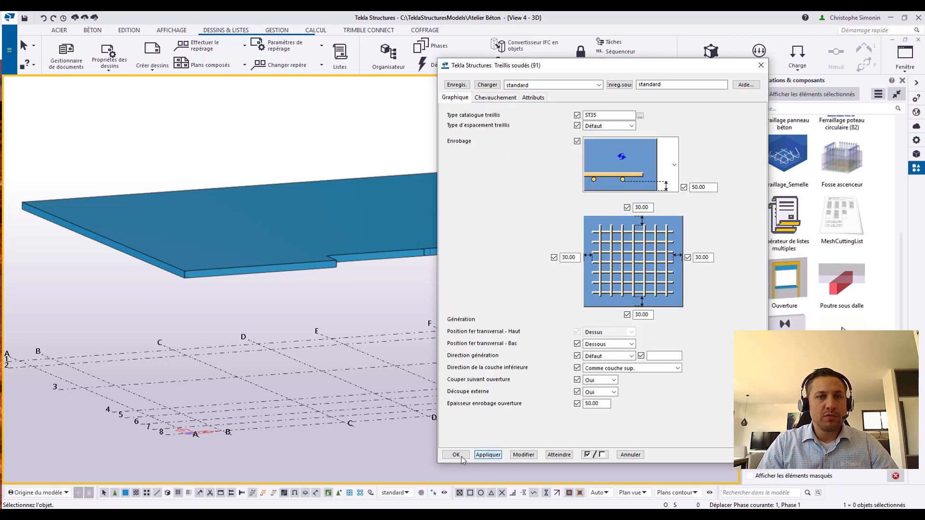
pyautogui.click(455, 454)
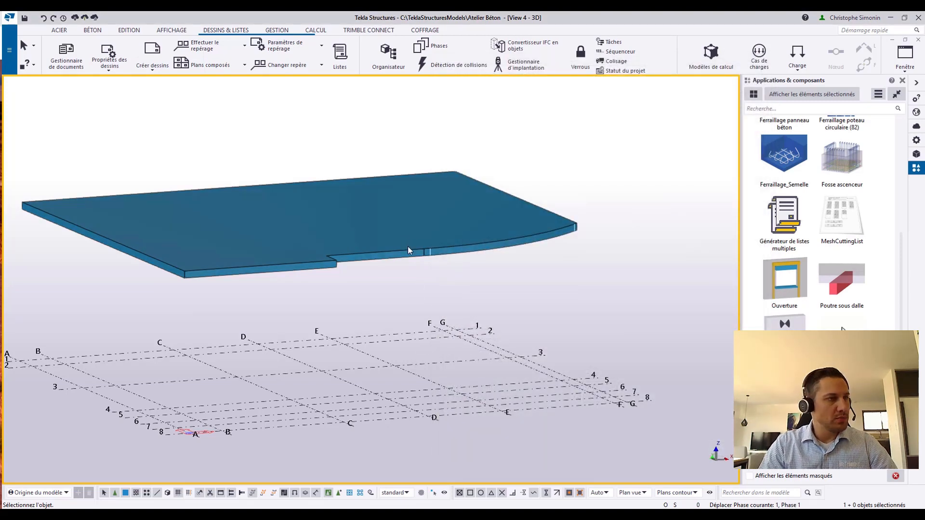
pyautogui.click(407, 246)
pyautogui.rightClick(559, 155)
pyautogui.click(566, 161)
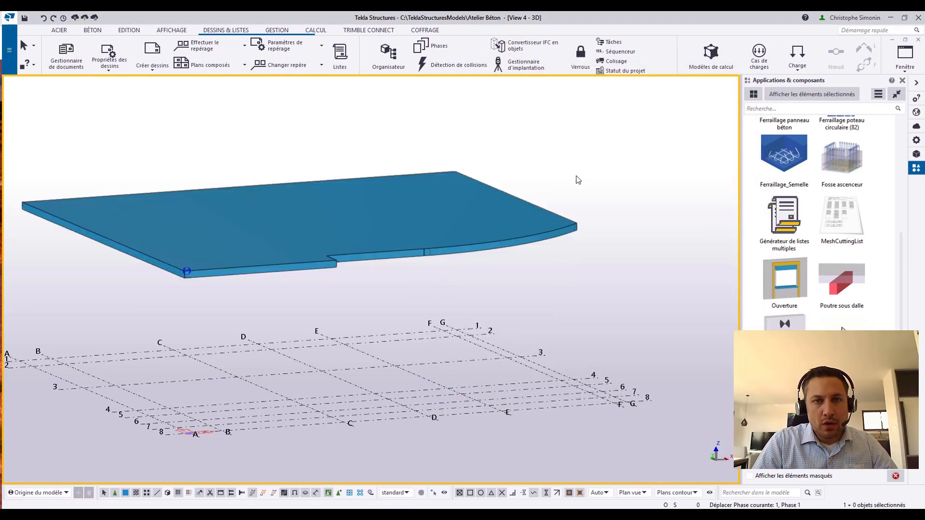
pyautogui.scroll(5, 473, 207)
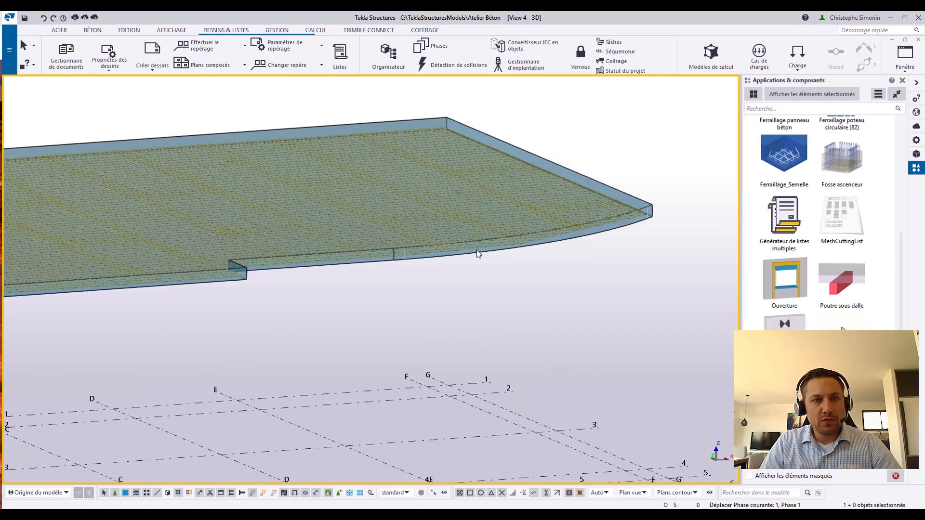
pyautogui.keyDown('ctrl'); pyautogui.moveTo(452, 215); pyautogui.dragTo(460, 260, button='middle'); pyautogui.keyUp('ctrl')
pyautogui.scroll(-2, 471, 258)
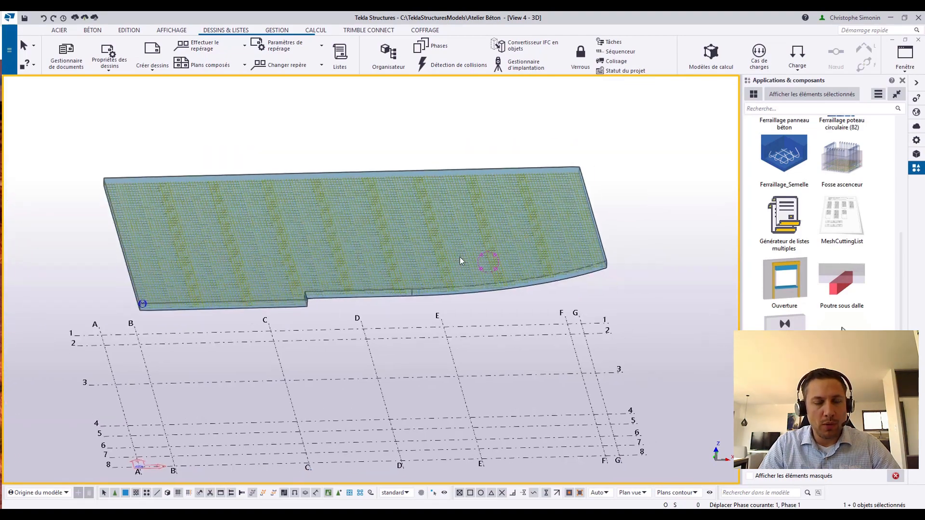
# Run the numbering on the model with the new slab meshes.
pyautogui.click(896, 94)
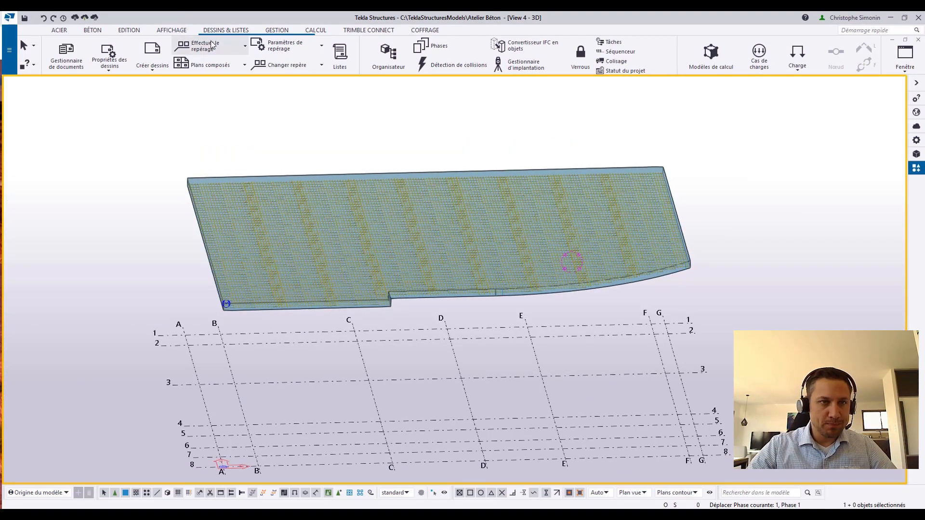
pyautogui.click(214, 58)
pyautogui.click(216, 115)
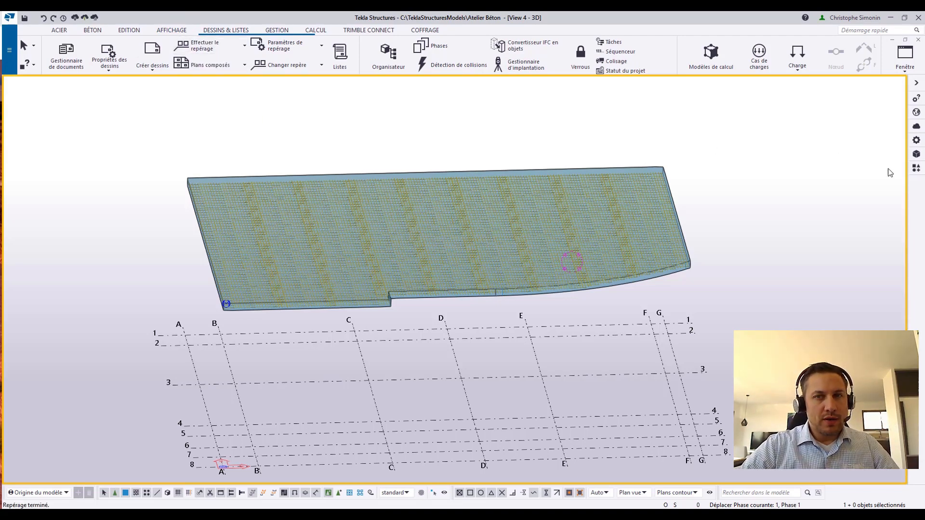
# Open the MeshCuttingList application while keeping the meshed slab in view beside its dialog.
pyautogui.click(914, 169)
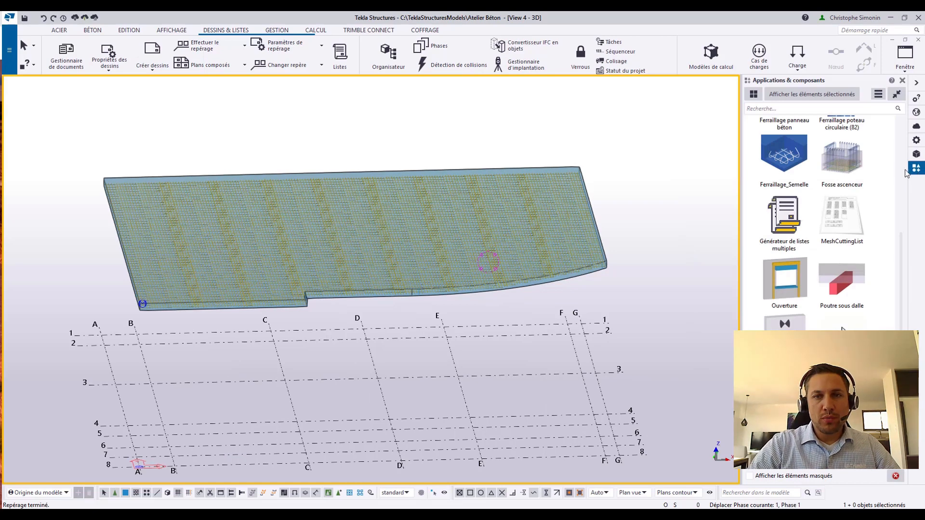
pyautogui.doubleClick(843, 233)
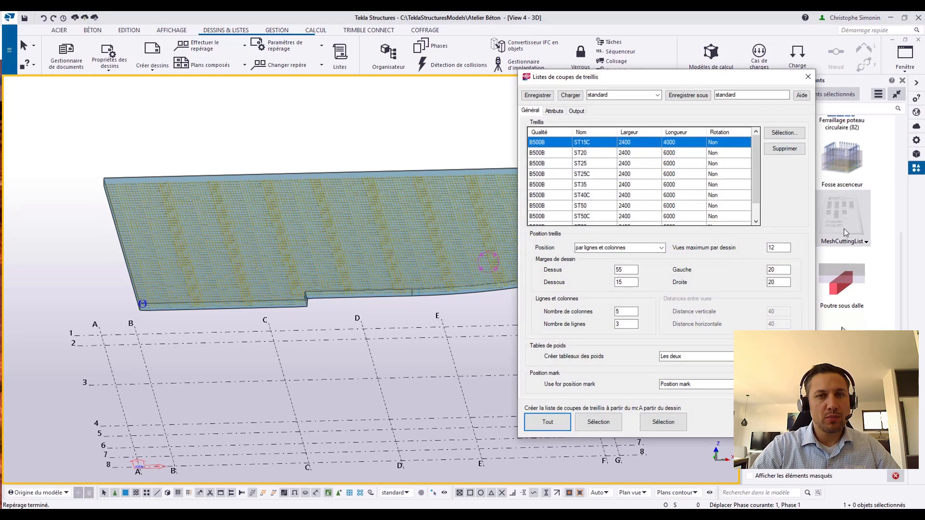
pyautogui.moveTo(364, 125); pyautogui.dragTo(223, 113, button='middle')
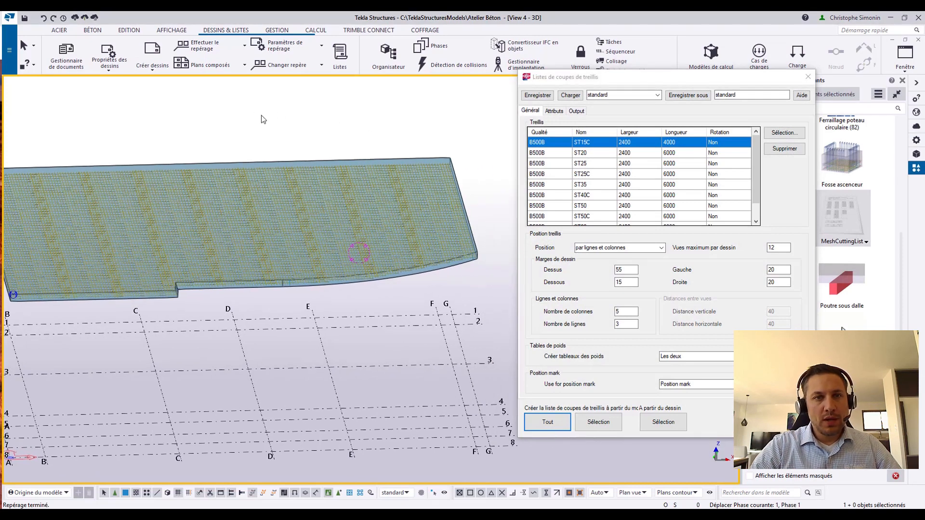
# Look through the mesh list of the cutting list and the B500B meshes in the selection catalogue without adding any.
pyautogui.moveTo(755, 144)
pyautogui.mouseDown()
pyautogui.moveTo(753, 169)
pyautogui.moveTo(754, 142)
pyautogui.mouseUp()
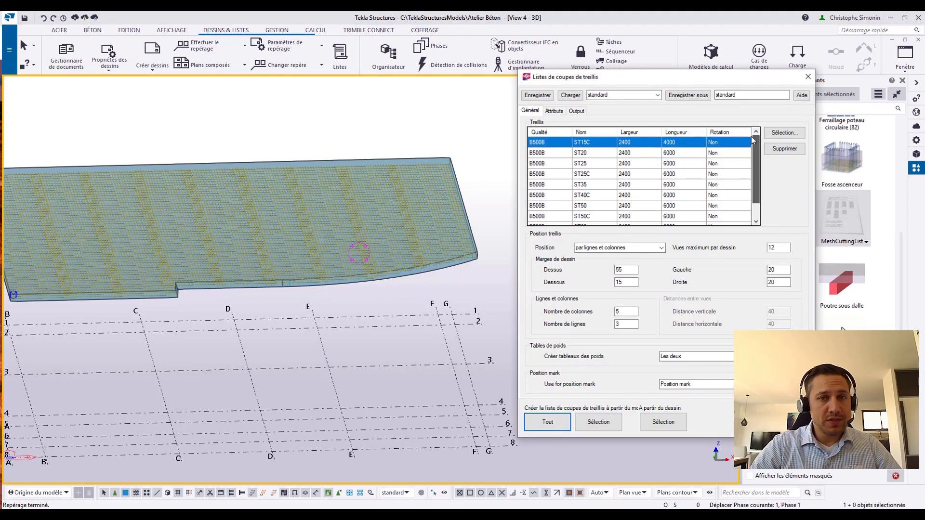
pyautogui.click(781, 134)
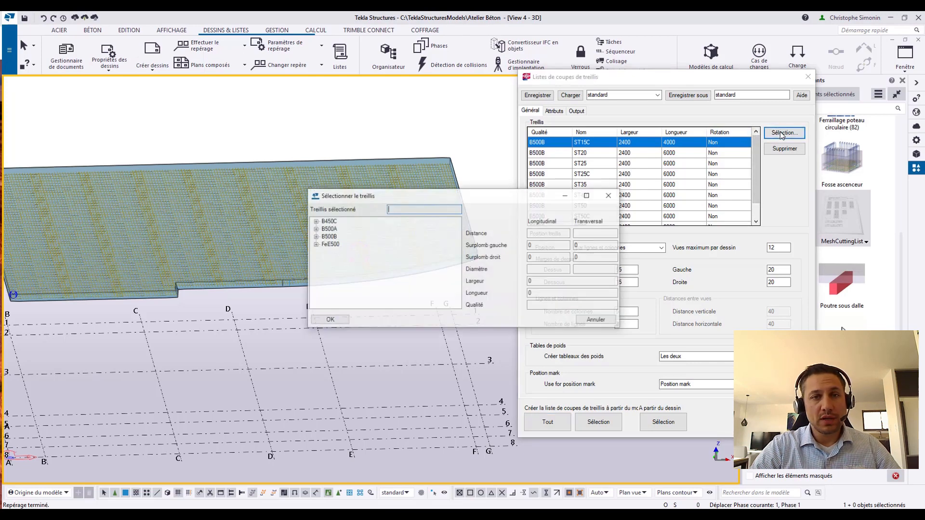
pyautogui.click(315, 237)
pyautogui.scroll(-4, 326, 260)
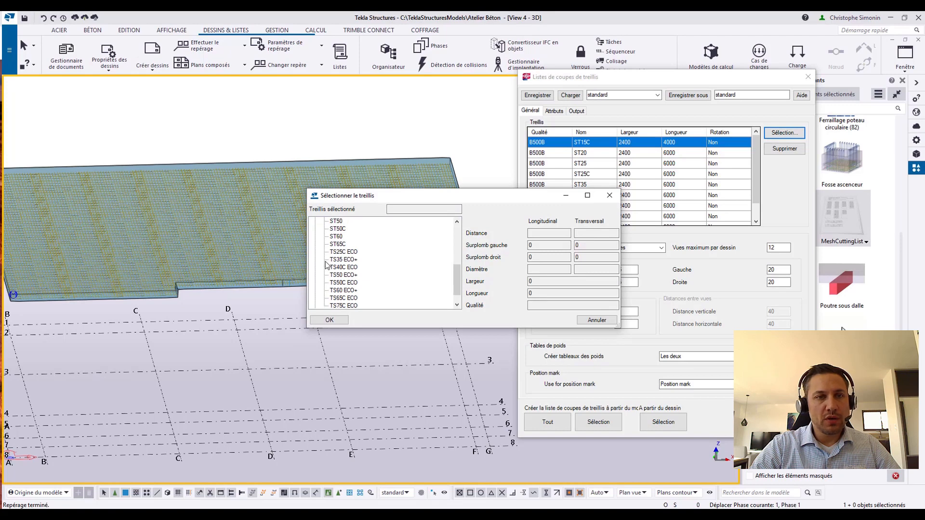
pyautogui.scroll(4, 327, 279)
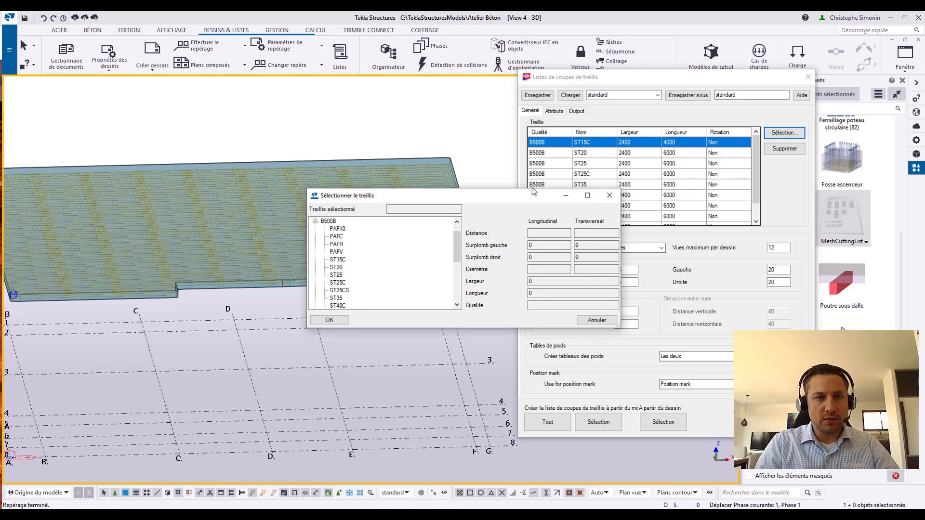
pyautogui.click(614, 197)
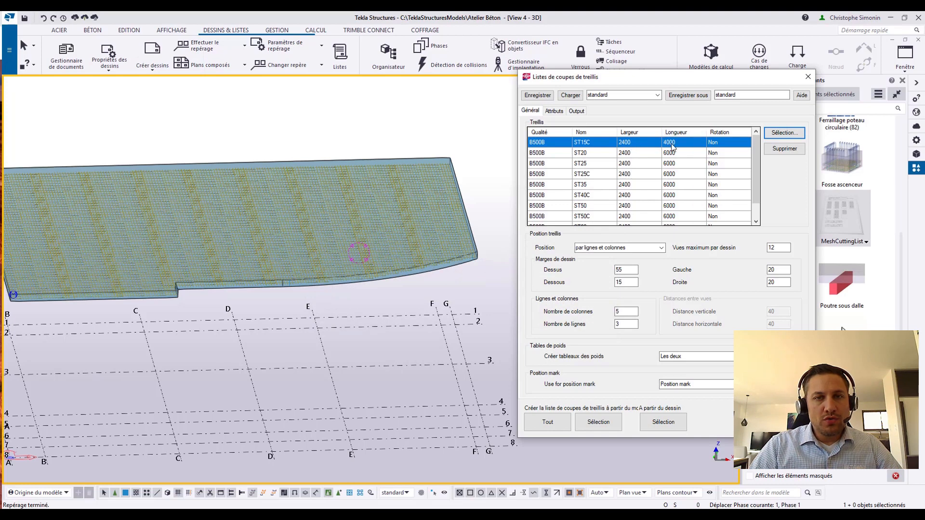
pyautogui.moveTo(756, 158); pyautogui.dragTo(756, 169)
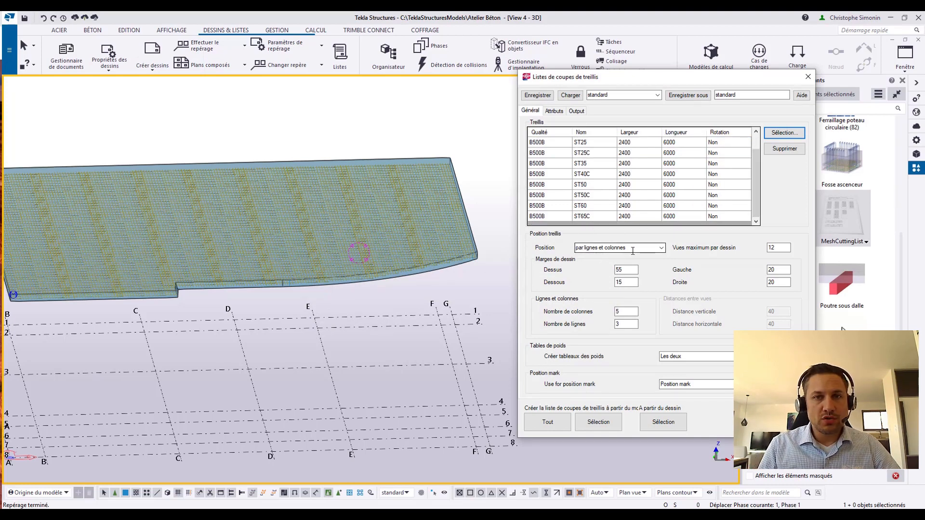
# Review the column and row counts and the weight table options of the cutting list, keeping Les deux for the weight tables.
pyautogui.click(624, 311)
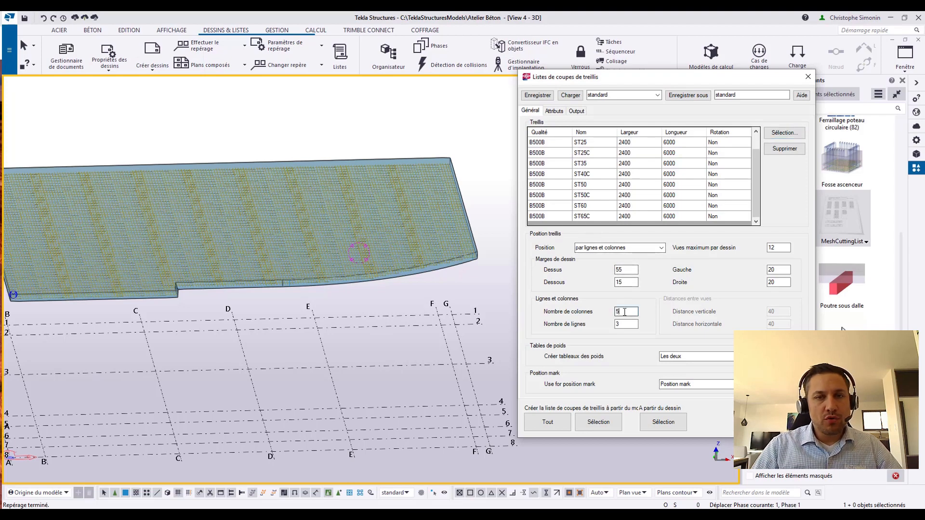
pyautogui.click(624, 324)
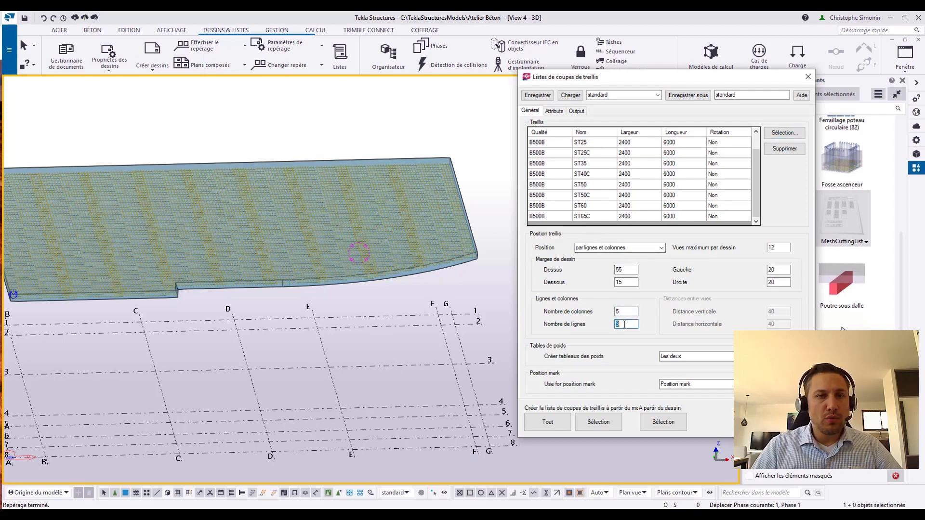
pyautogui.press('Tab')
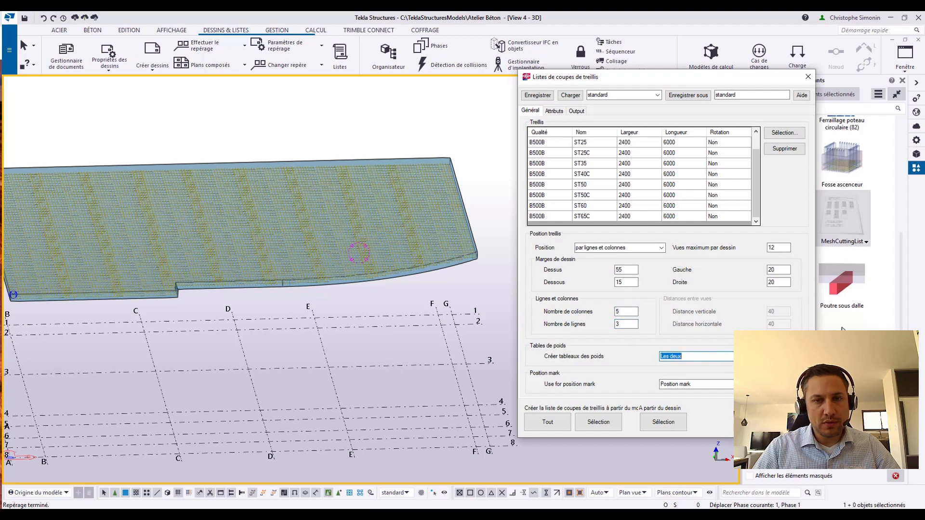
pyautogui.click(718, 355)
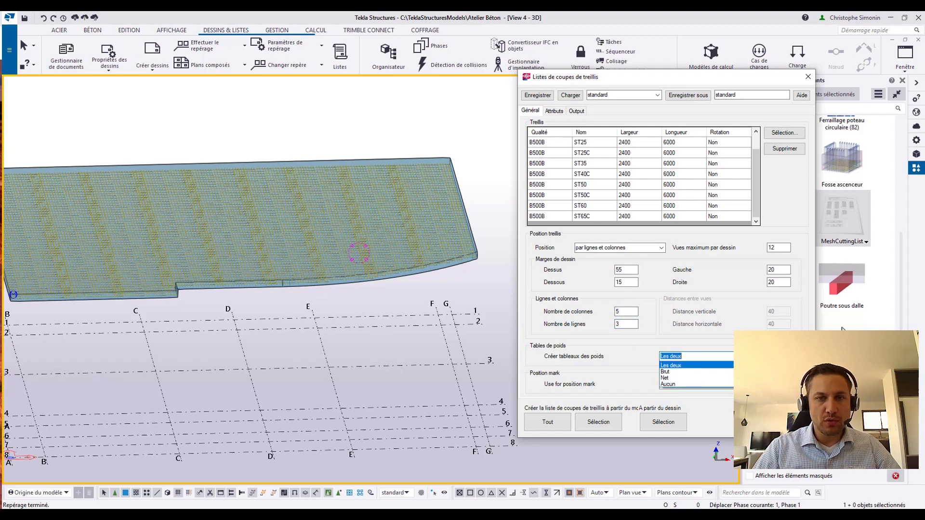
pyautogui.click(718, 365)
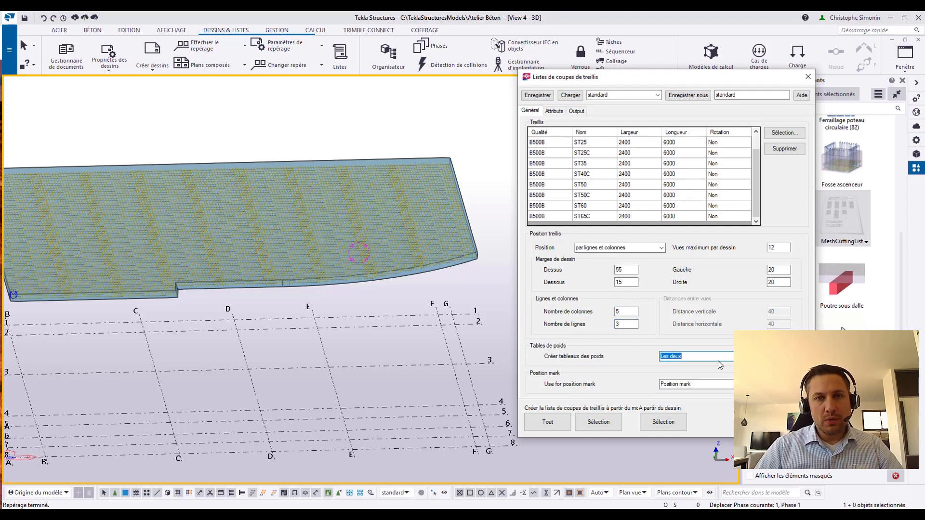
# Review the drawing attribute files and output settings of the cutting list, keeping Dessins as output and the free-text name.
pyautogui.click(559, 112)
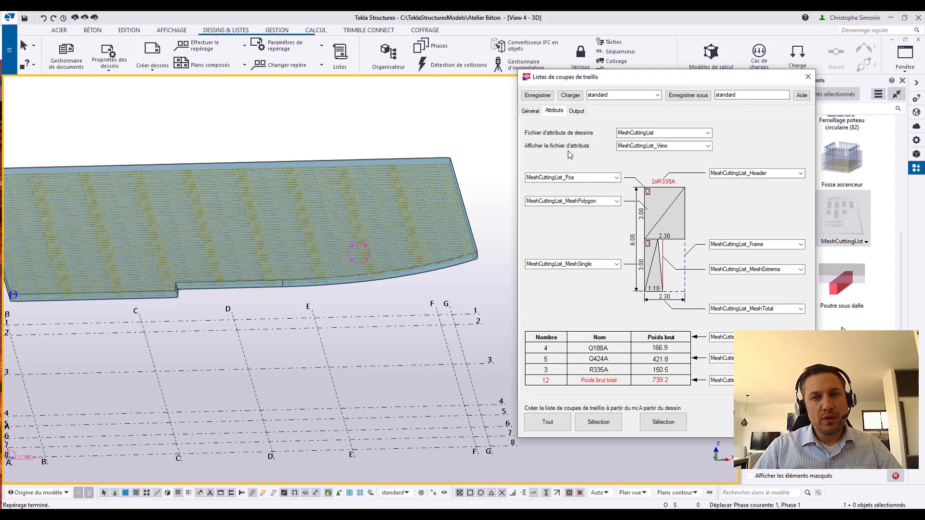
pyautogui.click(576, 111)
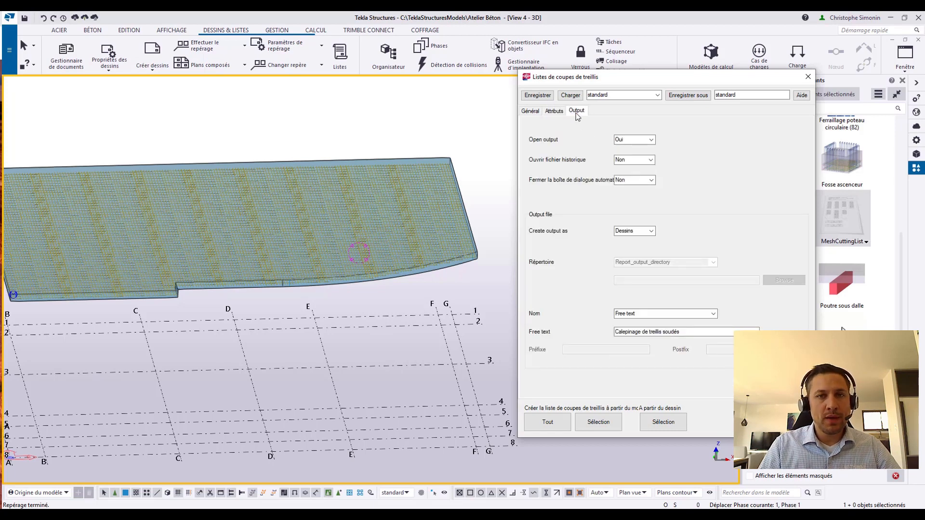
pyautogui.click(651, 231)
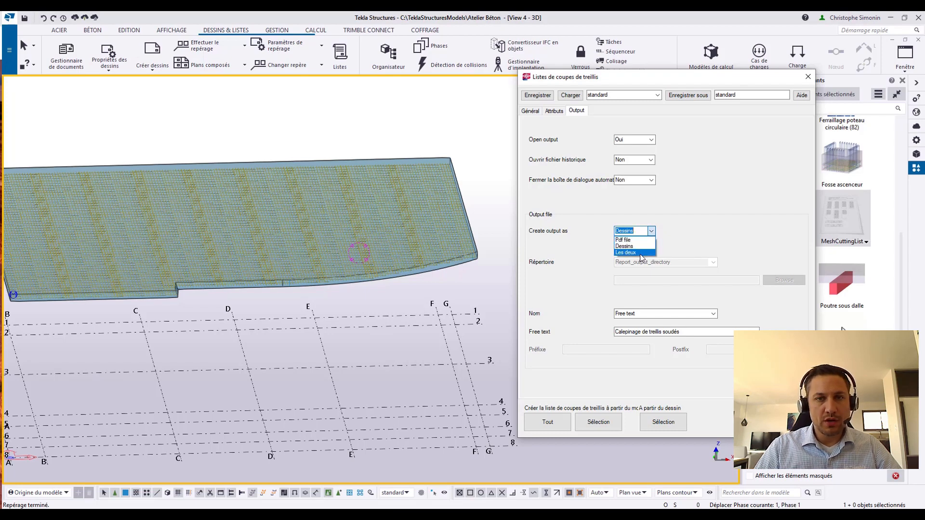
pyautogui.click(641, 248)
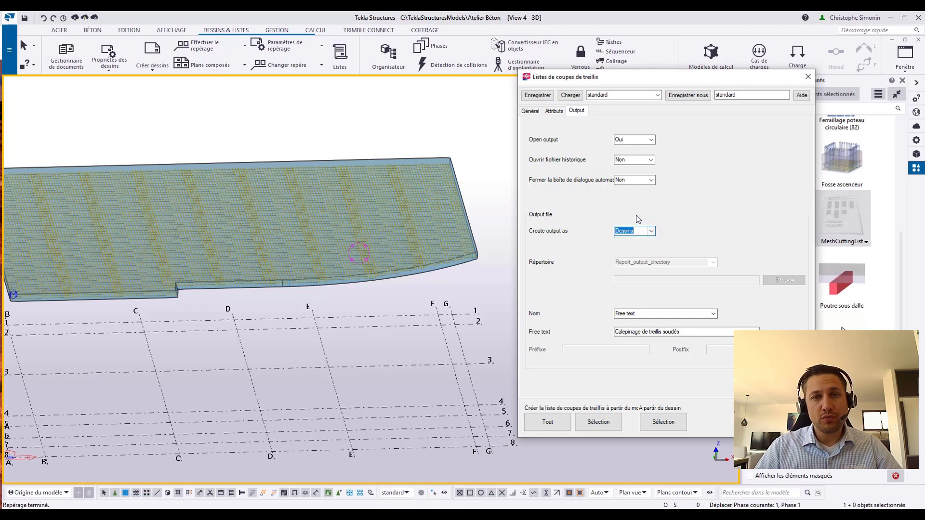
pyautogui.press('Tab')
pyautogui.press('Tab')
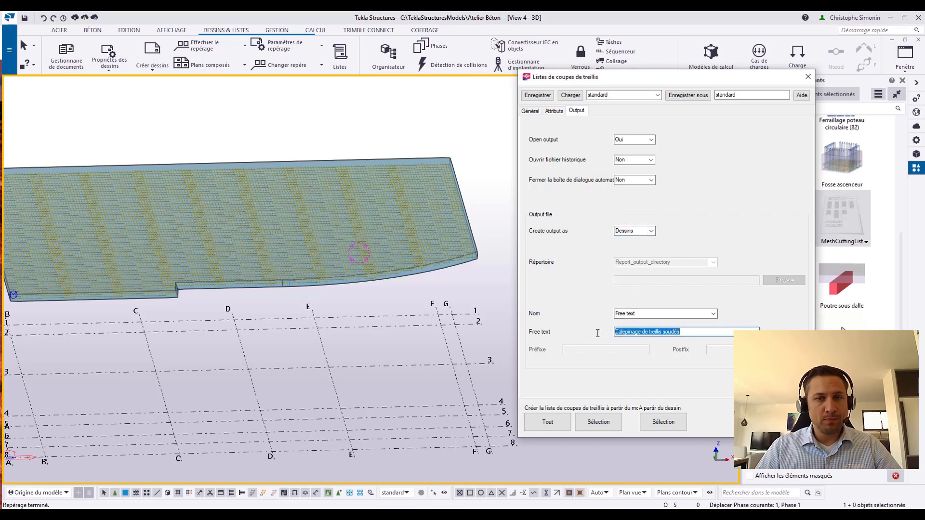
pyautogui.click(689, 334)
# Select the whole slab with its welded meshes and create the mesh cutting list drawing from this model selection.
pyautogui.scroll(-3, 414, 356)
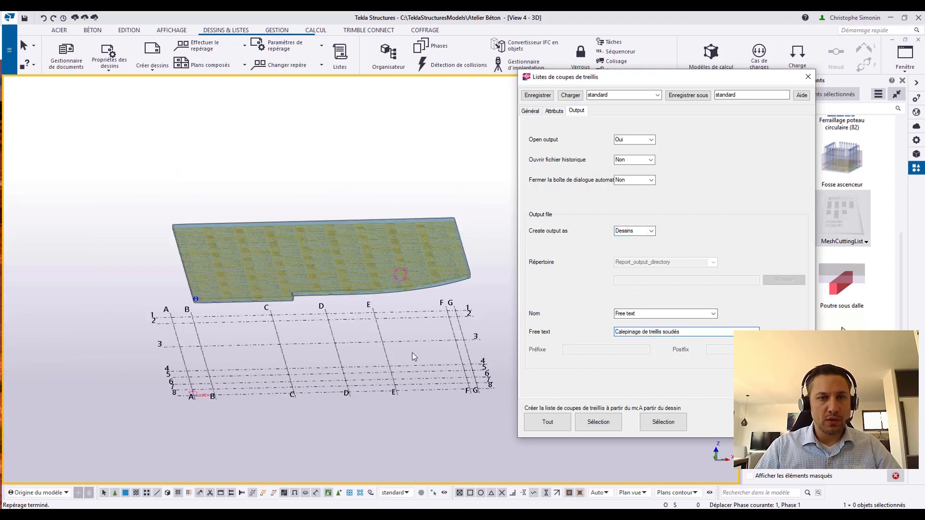
pyautogui.click(482, 200)
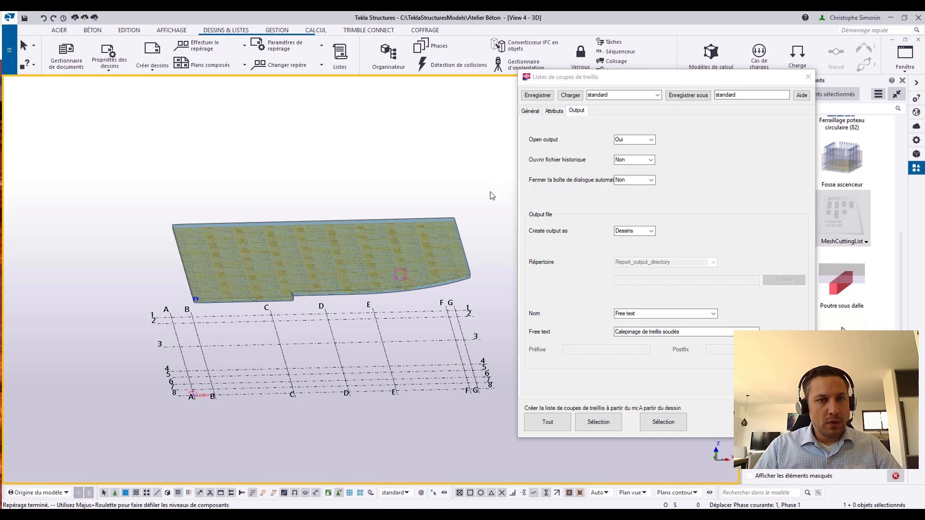
pyautogui.moveTo(495, 184); pyautogui.dragTo(151, 341)
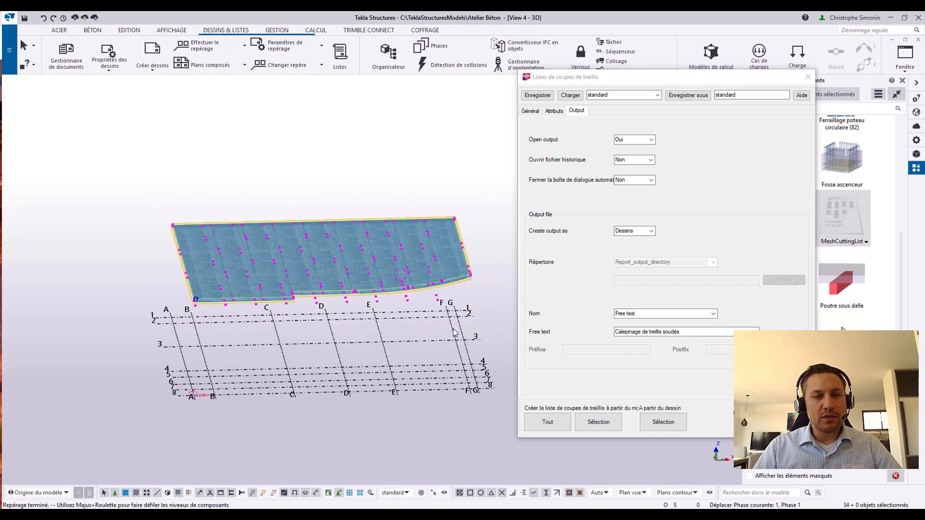
pyautogui.click(598, 422)
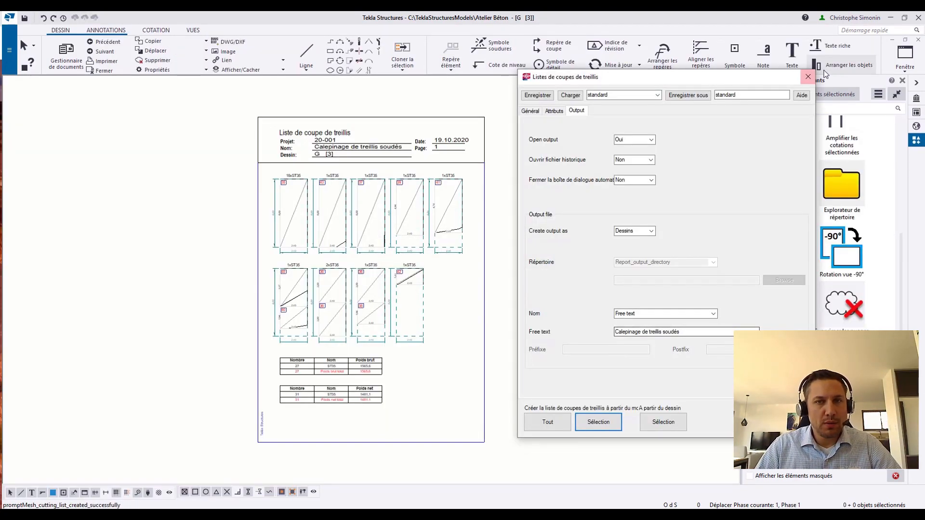
# Close the cutting list settings and the applications side pane, and examine the title block and mesh cutting layouts of the new drawing.
pyautogui.click(808, 77)
pyautogui.click(902, 80)
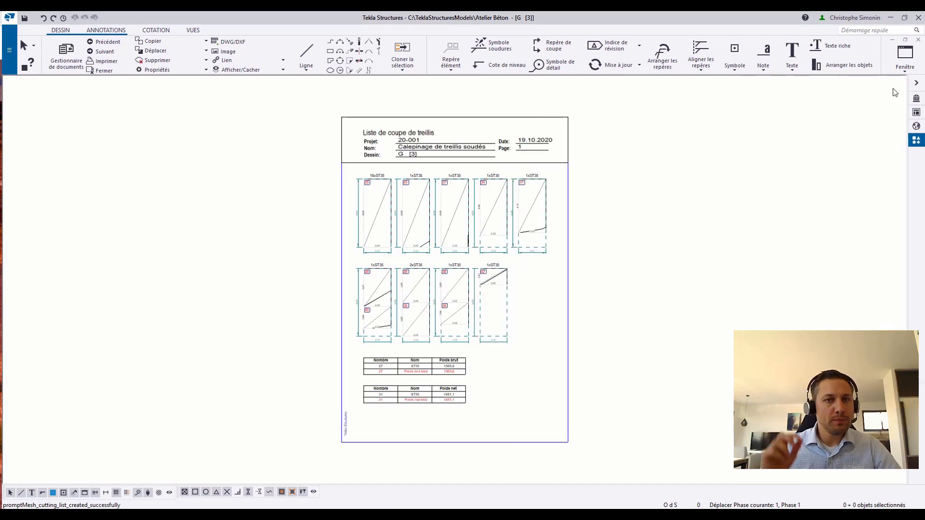
pyautogui.scroll(5, 363, 187)
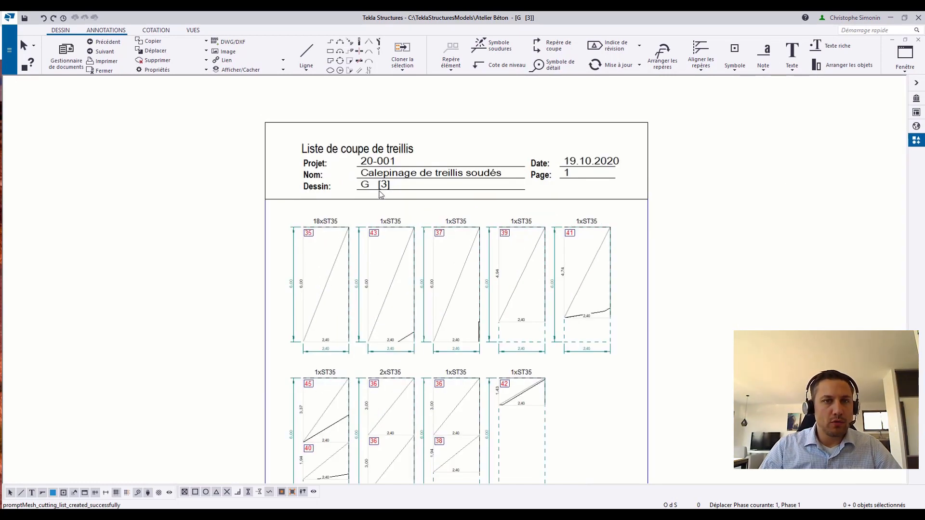
pyautogui.moveTo(365, 220); pyautogui.dragTo(397, 164, button='middle')
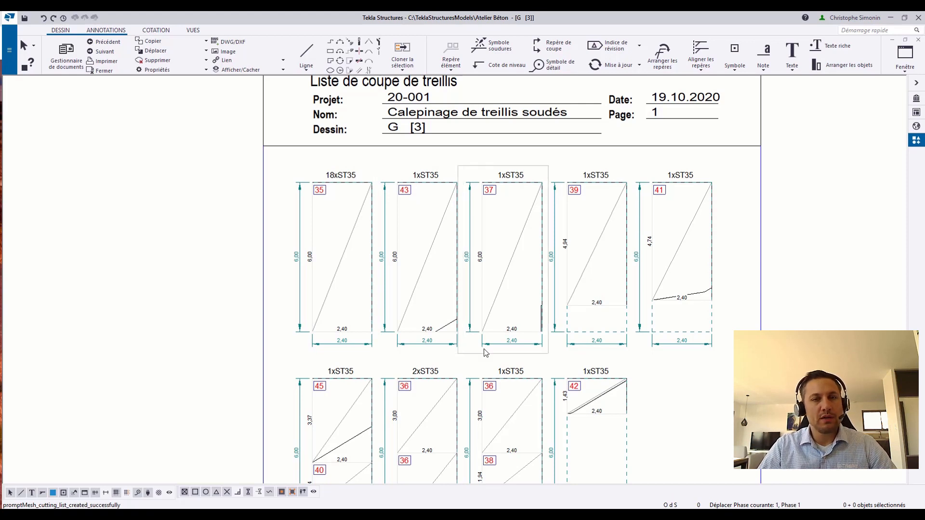
pyautogui.scroll(-2, 542, 346)
pyautogui.moveTo(542, 346)
pyautogui.mouseDown(button='middle')
pyautogui.moveTo(581, 248)
pyautogui.moveTo(581, 192)
pyautogui.mouseUp(button='middle')
pyautogui.scroll(3, 573, 310)
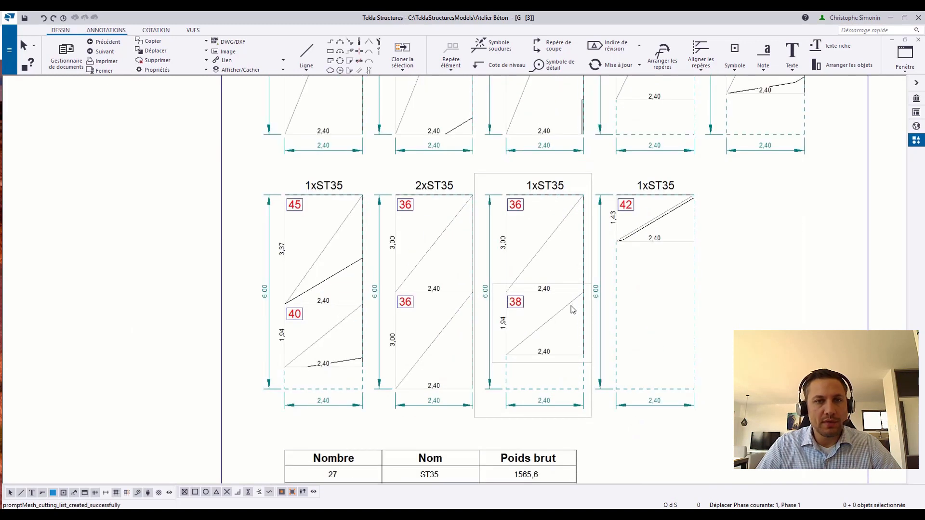
pyautogui.moveTo(571, 306); pyautogui.dragTo(586, 283, button='middle')
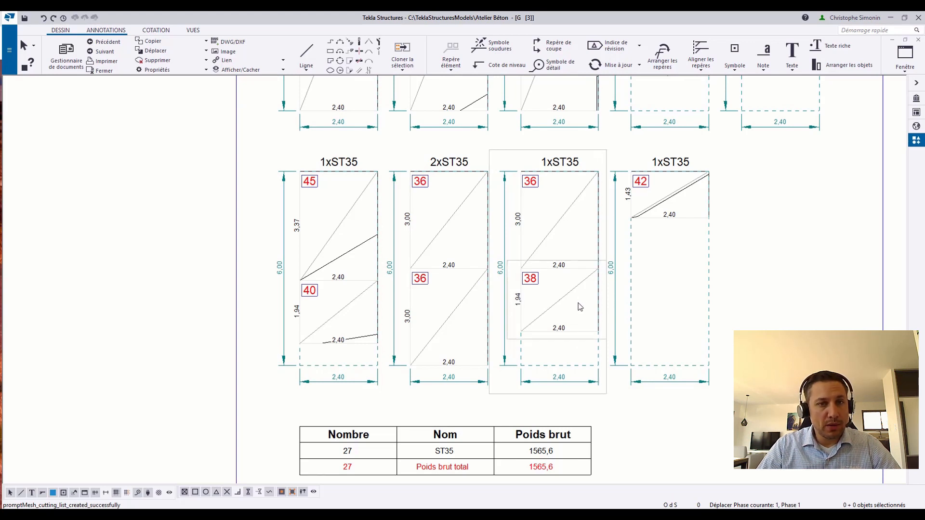
# Examine the gross and net weight tables for the ST35 meshes below the cutting layouts.
pyautogui.scroll(-1, 580, 306)
pyautogui.moveTo(577, 289); pyautogui.dragTo(576, 218, button='middle')
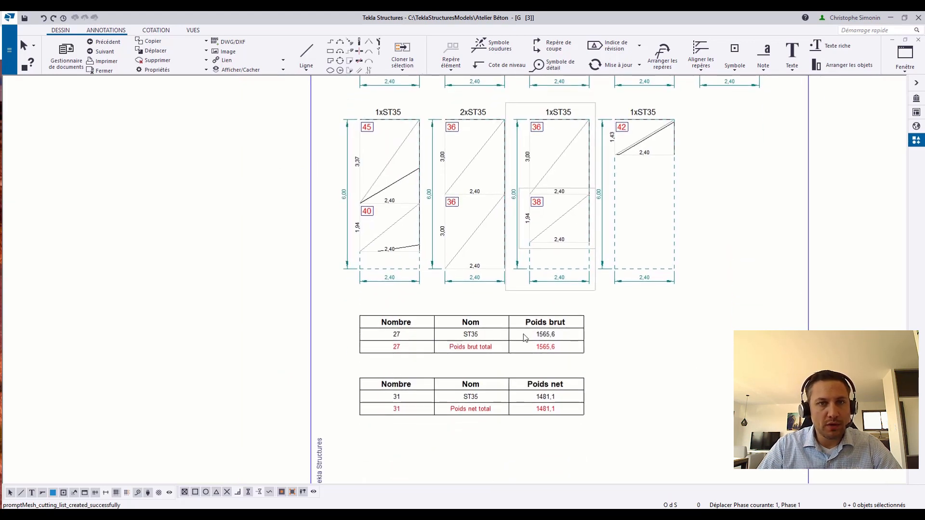
pyautogui.moveTo(523, 334); pyautogui.dragTo(581, 249, button='middle')
pyautogui.scroll(1, 680, 287)
pyautogui.scroll(1, 680, 291)
pyautogui.moveTo(680, 291); pyautogui.dragTo(724, 279, button='middle')
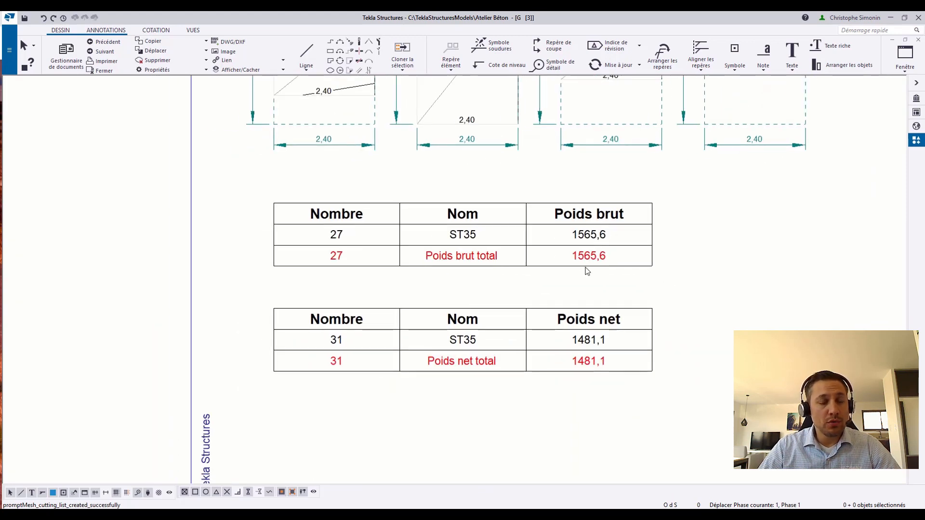